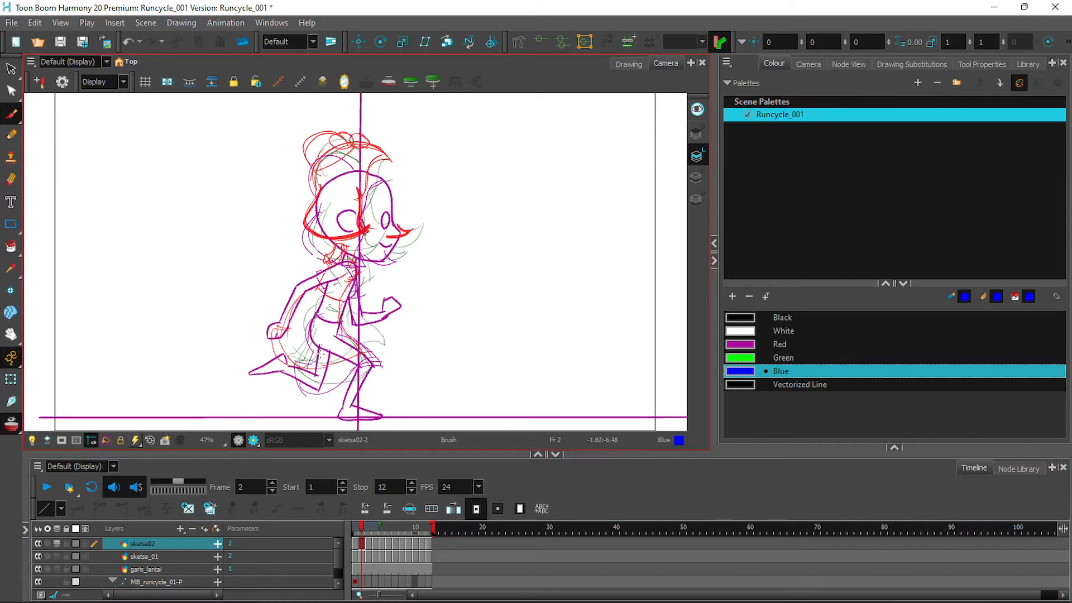
Widen the timeline frame cells and trace the blue hair outline around the face on frame 2.
click(378, 527)
click(386, 526)
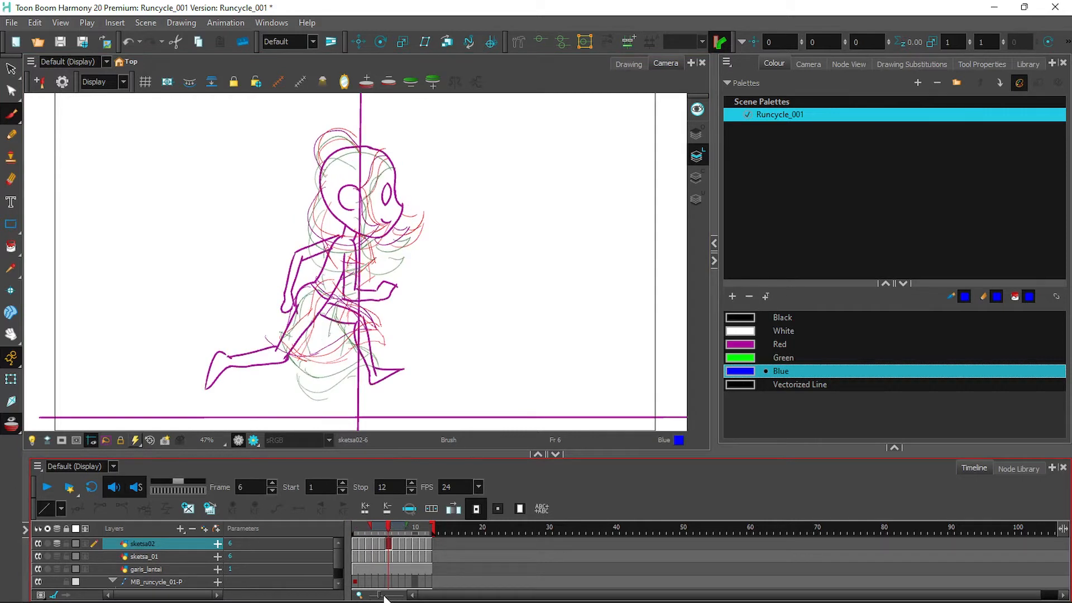
drag(381, 596, 391, 595)
drag(467, 595, 425, 596)
mouse_move(417, 525)
mouse_down()
mouse_move(384, 527)
mouse_move(443, 527)
mouse_move(358, 522)
mouse_move(381, 527)
mouse_up()
mouse_move(304, 215)
mouse_down()
mouse_move(313, 258)
mouse_move(349, 270)
mouse_move(364, 217)
mouse_up()
Draw blue hair and chin strokes on frames 3 and 4.
click(401, 543)
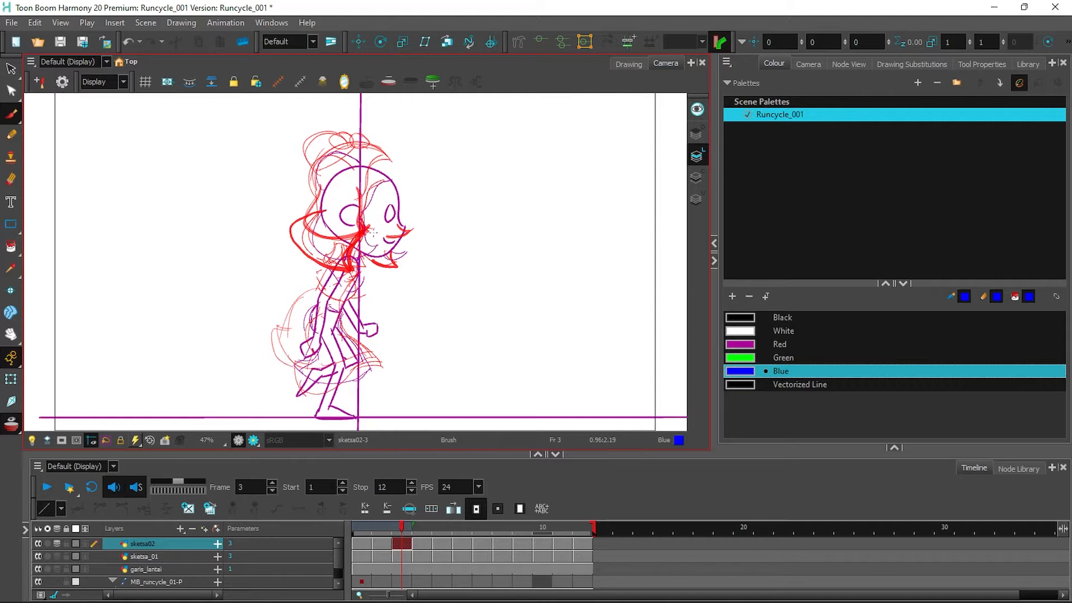
click(421, 525)
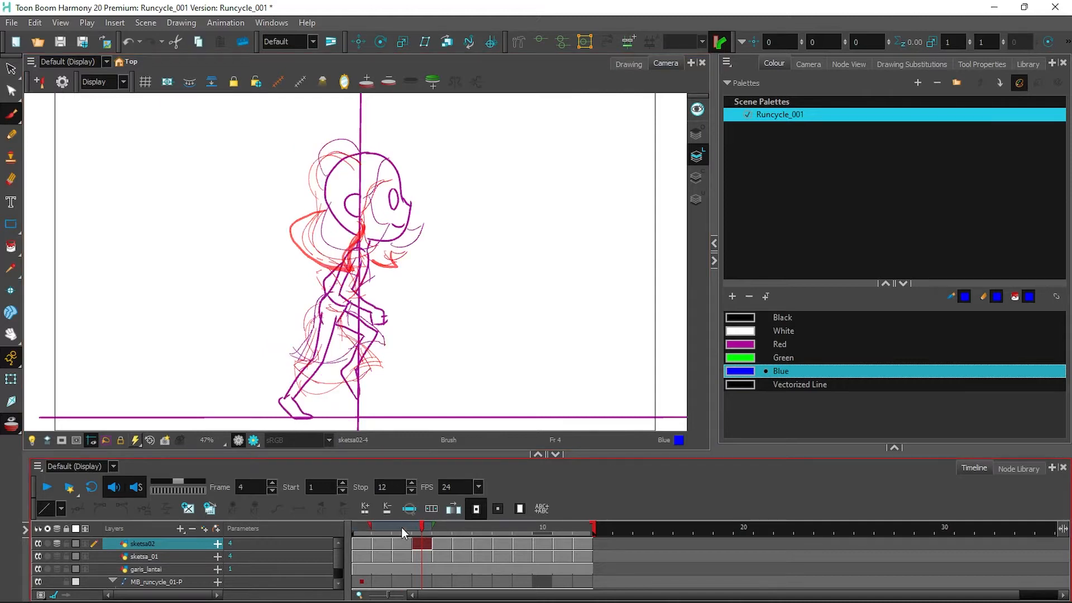
click(403, 528)
mouse_move(328, 210)
mouse_down()
mouse_move(310, 245)
mouse_move(358, 261)
mouse_move(369, 226)
mouse_move(376, 238)
mouse_move(325, 258)
mouse_move(336, 198)
mouse_up()
click(420, 529)
drag(396, 247, 407, 235)
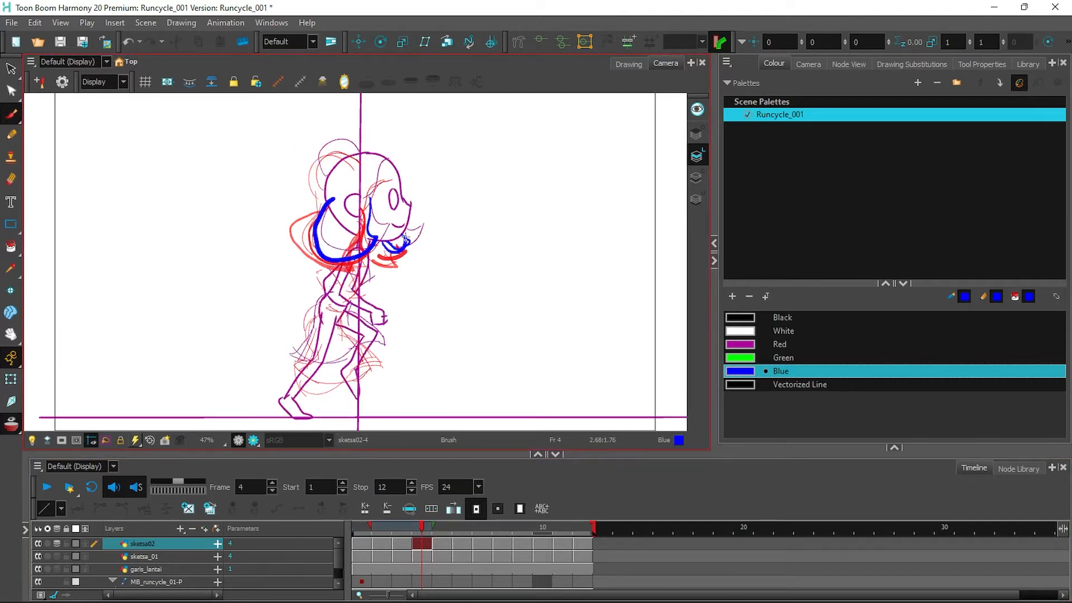
Trace the blue face stroke on frame 5, plus front hair, back hair and chin tip on frame 6.
click(438, 529)
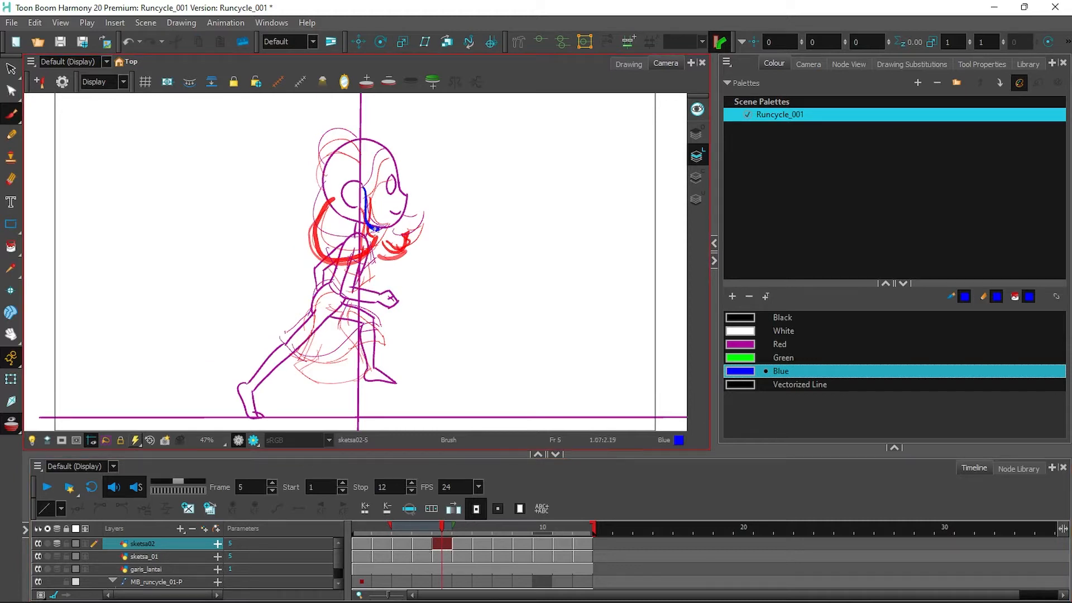
mouse_move(344, 191)
mouse_down()
mouse_move(330, 249)
mouse_move(404, 226)
mouse_up()
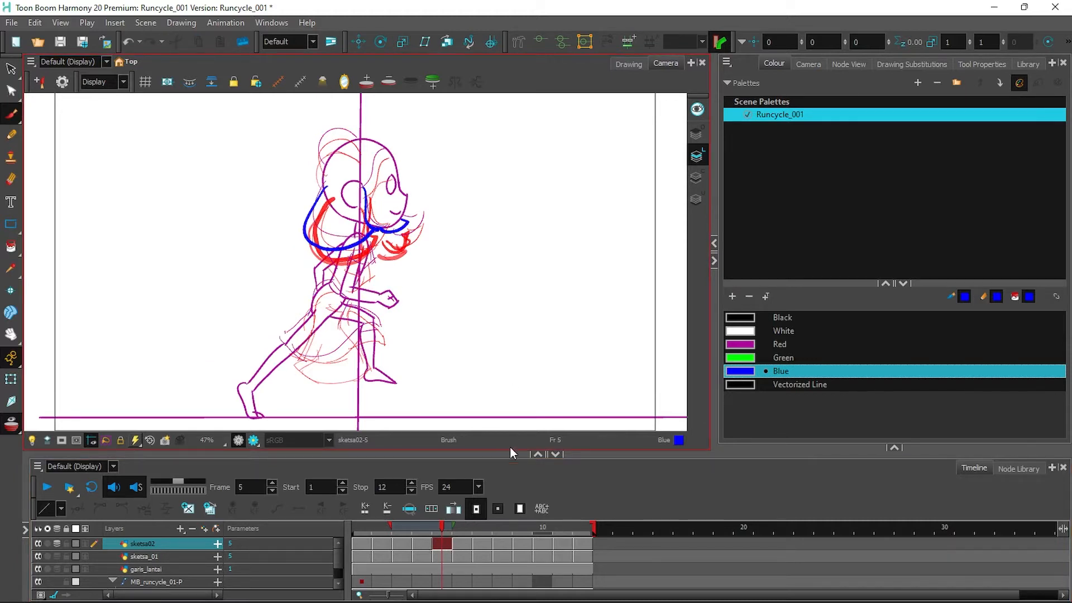
key(period)
drag(364, 190, 358, 245)
mouse_move(327, 187)
mouse_down()
mouse_move(314, 216)
mouse_move(370, 240)
mouse_up()
mouse_move(386, 230)
mouse_down()
mouse_move(402, 219)
mouse_move(388, 245)
mouse_move(317, 201)
mouse_move(421, 228)
mouse_move(315, 263)
mouse_move(315, 216)
mouse_up()
Draw the blue jaw and chin curves on frames 8 and 9.
click(485, 544)
click(504, 547)
drag(417, 234, 385, 260)
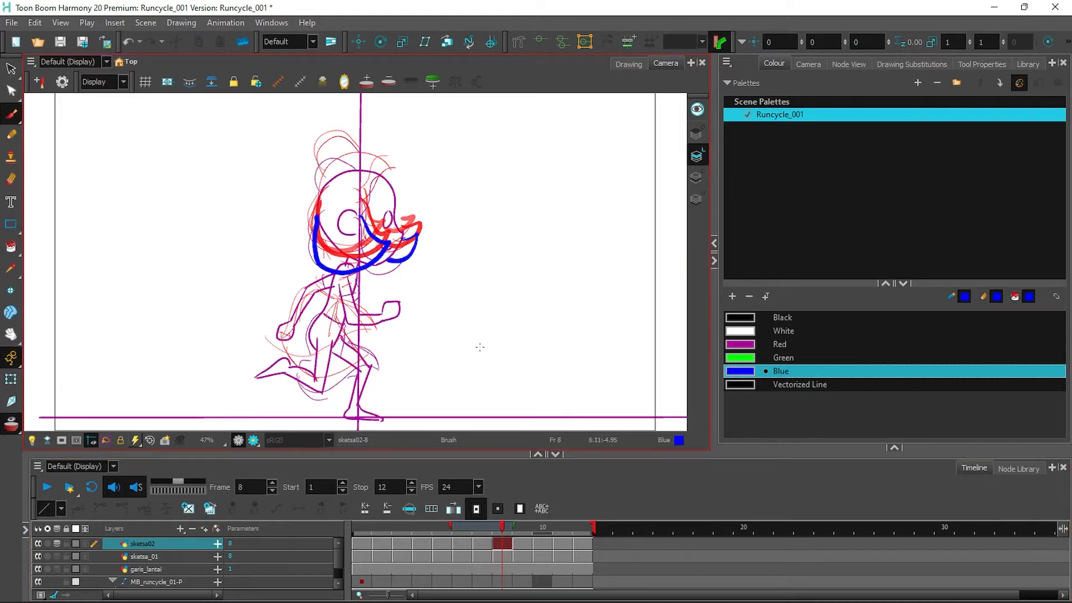
key(period)
mouse_move(363, 204)
mouse_down()
mouse_move(341, 262)
mouse_move(330, 198)
mouse_up()
drag(402, 232, 379, 255)
Sketch blue chin and jaw strokes on frames 10, 11 and 12, redoing one misplaced stroke.
key(period)
mouse_move(358, 191)
mouse_down()
mouse_move(370, 249)
mouse_move(352, 260)
mouse_move(384, 227)
mouse_move(329, 194)
mouse_up()
key(ctrl+z)
drag(413, 224, 377, 249)
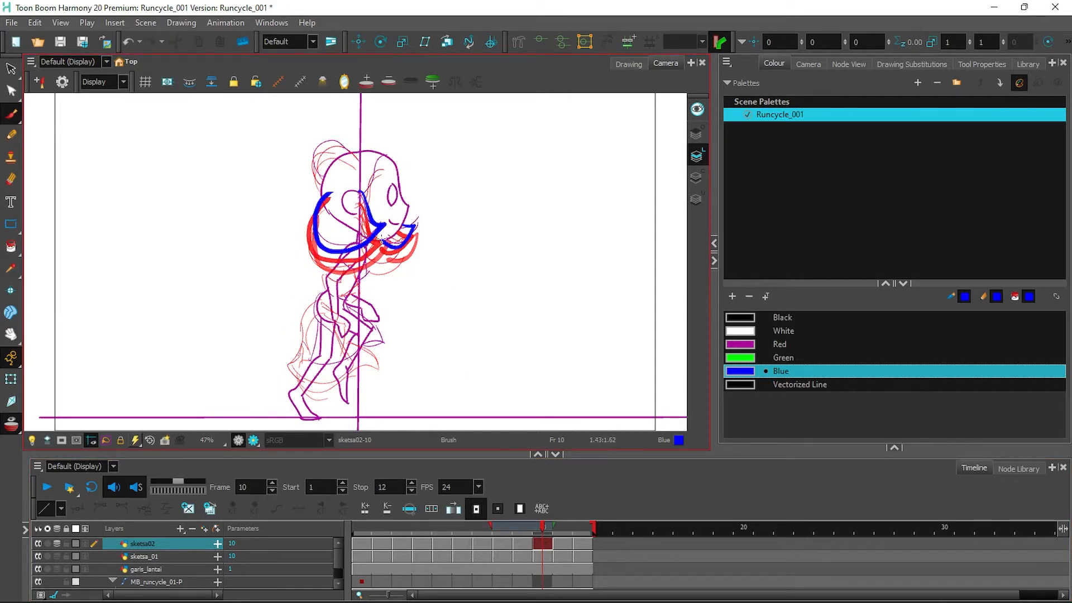
key(period)
mouse_move(363, 178)
mouse_down()
mouse_move(363, 223)
mouse_move(330, 241)
mouse_move(329, 175)
mouse_up()
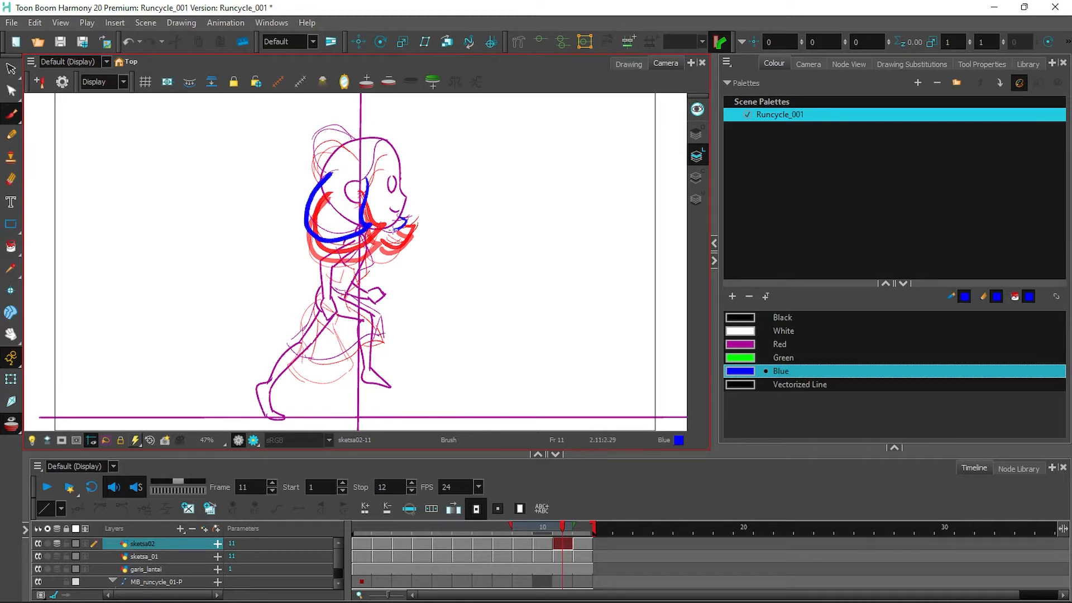
key(period)
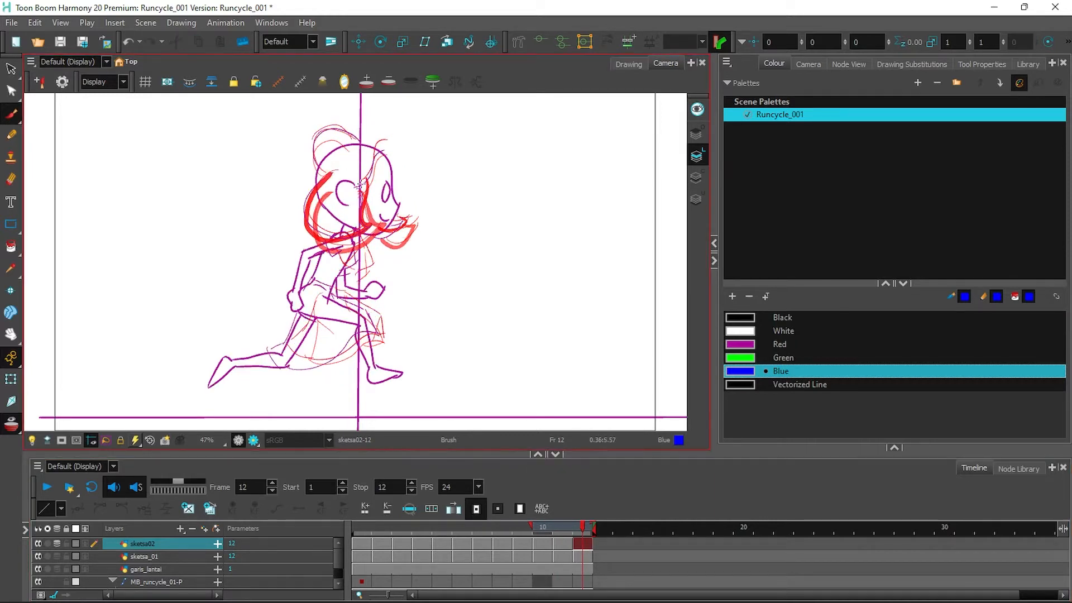
mouse_move(358, 235)
mouse_down()
mouse_move(292, 228)
mouse_move(322, 180)
mouse_up()
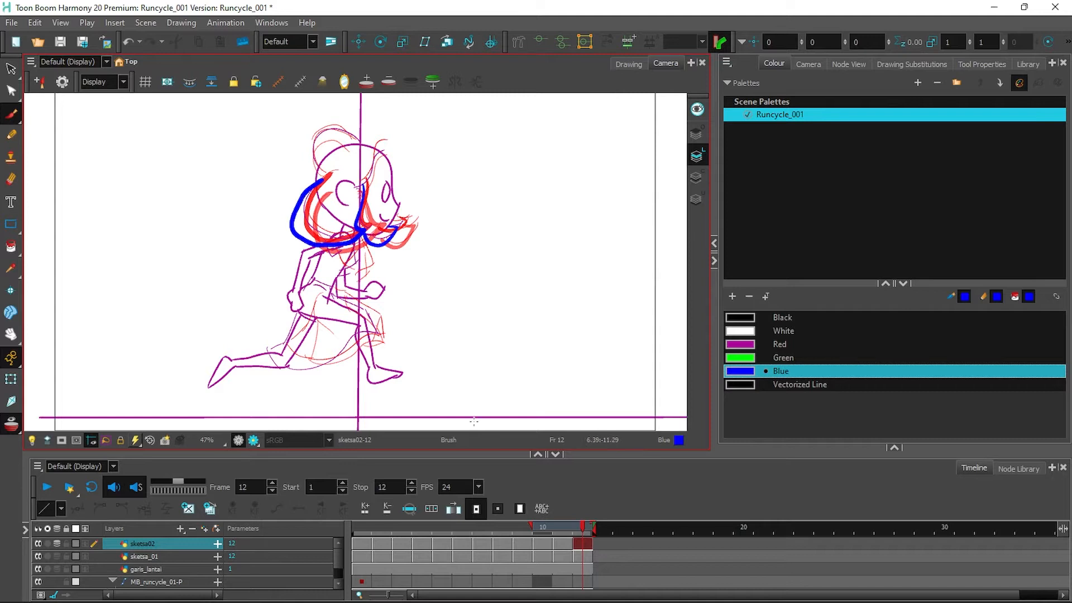
Loop-play the run cycle from frame 1 and slow playback to 10 fps.
click(411, 526)
drag(410, 521, 85, 520)
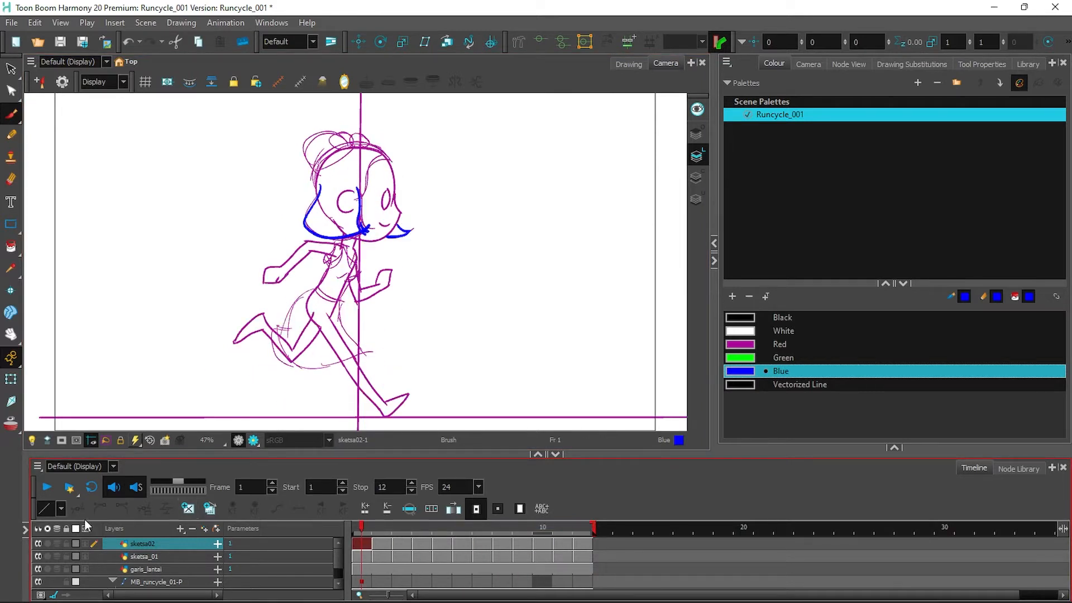
click(47, 488)
click(91, 488)
click(47, 488)
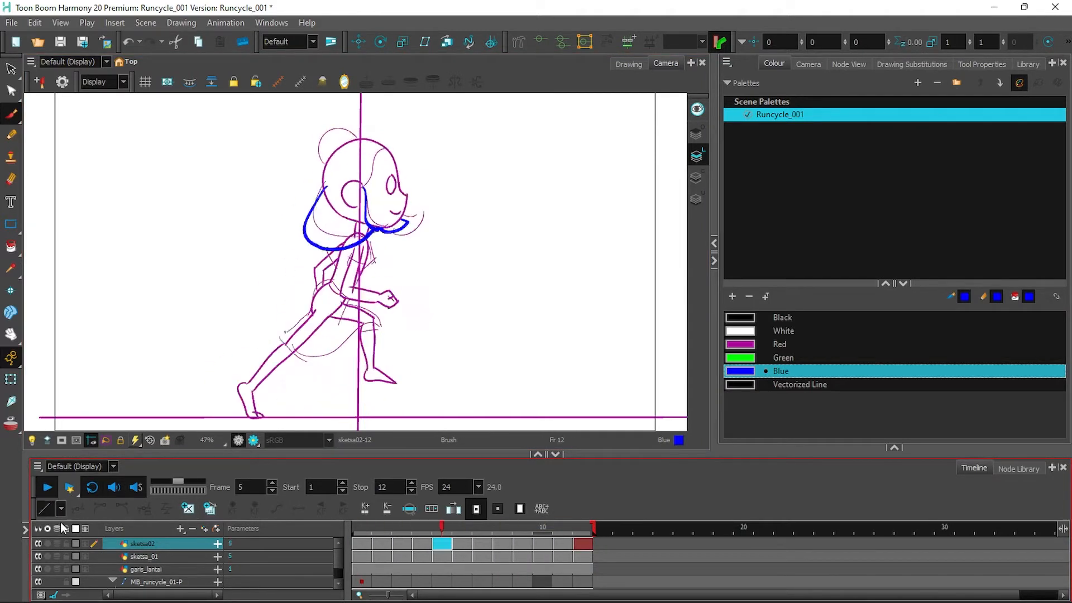
click(49, 489)
click(478, 487)
click(473, 514)
click(48, 487)
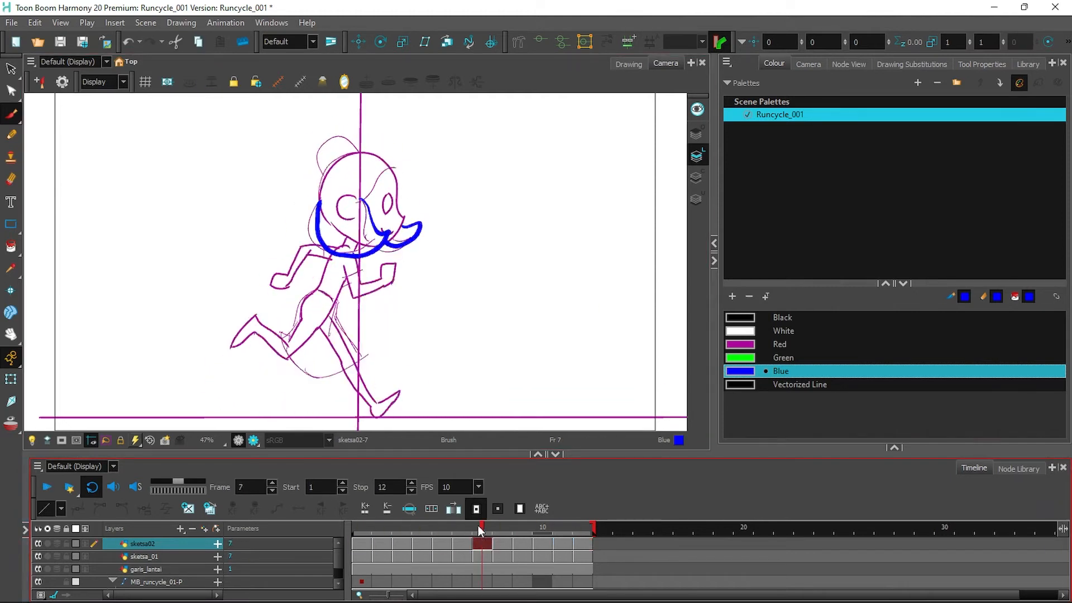
click(442, 543)
Brush blue strokes over the hair bun on frames 5, 9 and 4.
mouse_move(321, 168)
mouse_down()
mouse_move(335, 133)
mouse_move(353, 144)
mouse_up()
click(546, 544)
click(521, 544)
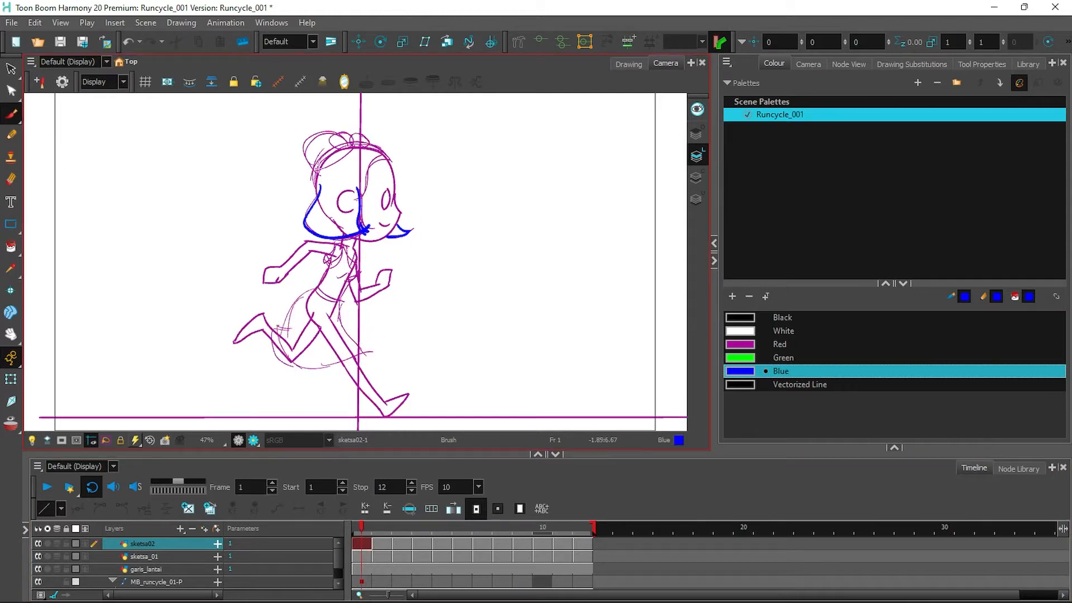
drag(316, 166, 354, 146)
key(period)
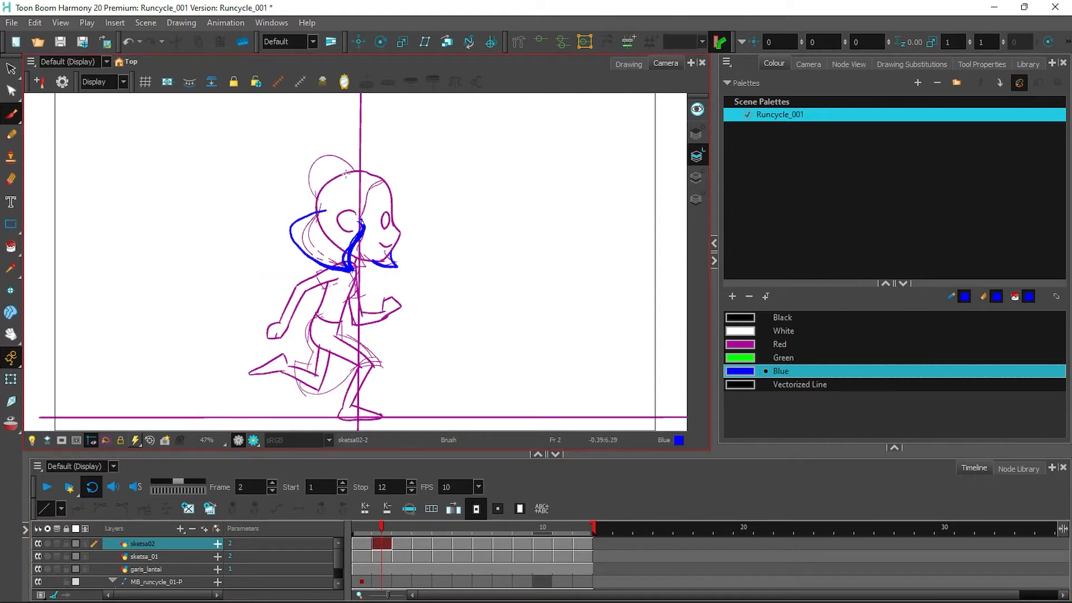
click(403, 544)
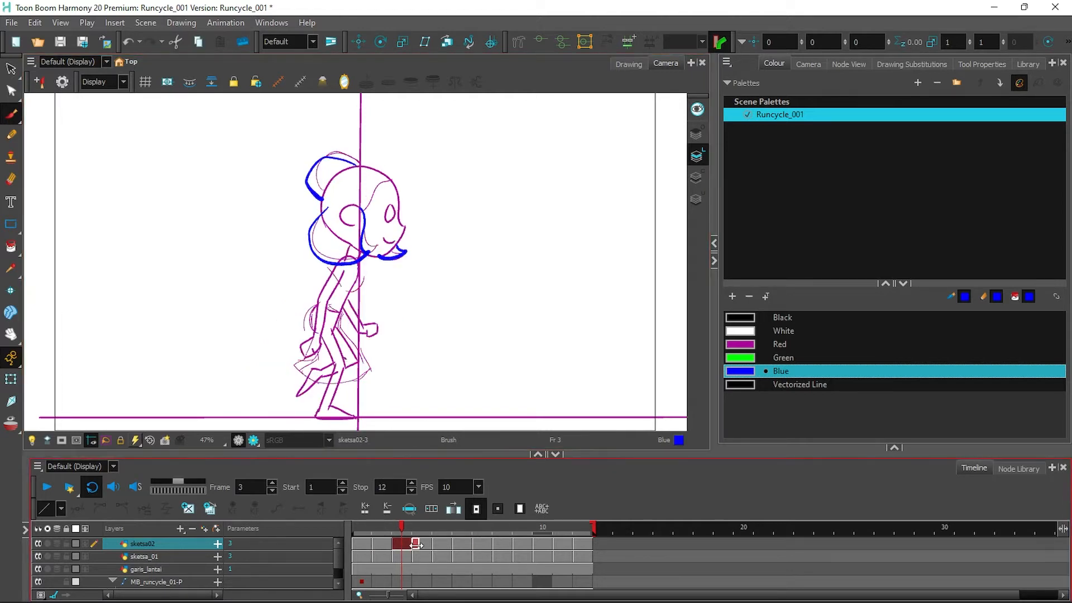
key(period)
drag(336, 143, 362, 159)
Add blue hair-bun strokes on frames 7 and 11.
click(447, 543)
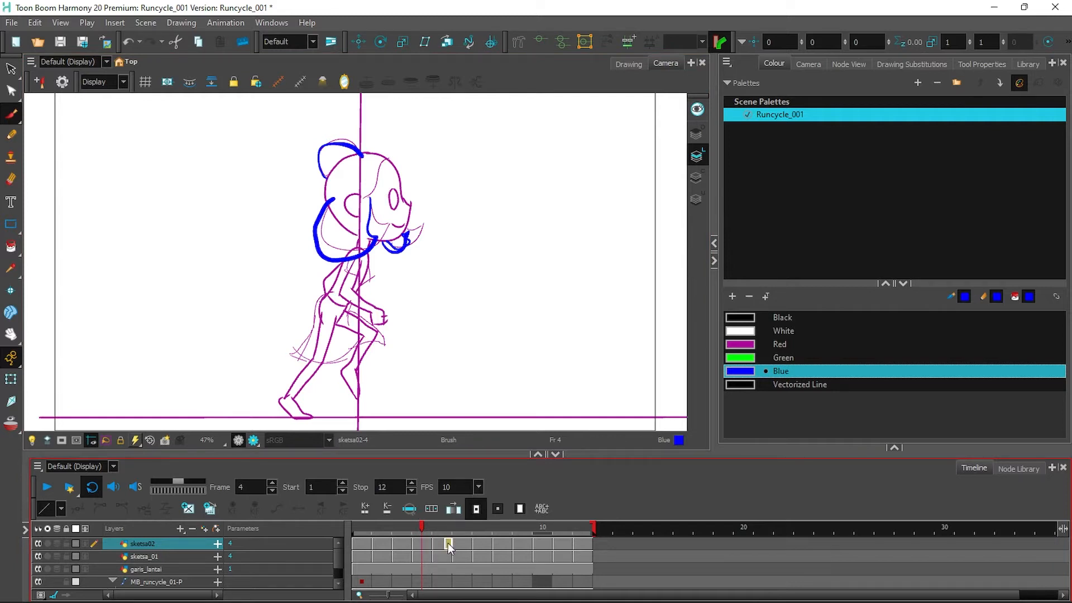
click(457, 543)
key(period)
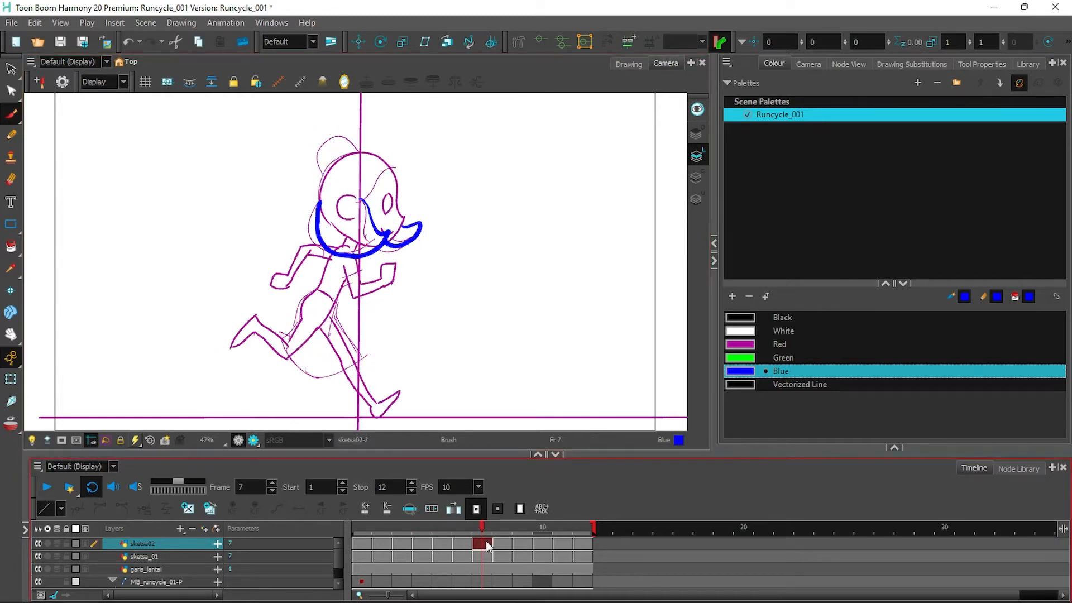
mouse_move(323, 175)
mouse_down()
mouse_move(325, 148)
mouse_move(357, 143)
mouse_move(322, 159)
mouse_move(358, 172)
mouse_move(336, 135)
mouse_move(328, 171)
mouse_up()
click(502, 543)
click(522, 544)
click(542, 543)
click(563, 544)
mouse_move(359, 137)
mouse_down()
mouse_move(327, 174)
mouse_move(315, 142)
mouse_move(319, 176)
mouse_up()
click(582, 544)
Play back the cycle, then erase the stray blue bun stroke from the head with the Eraser.
click(47, 487)
mouse_move(444, 526)
mouse_down()
mouse_move(379, 531)
mouse_move(449, 535)
mouse_move(434, 535)
mouse_up()
click(11, 180)
mouse_move(353, 143)
mouse_down()
mouse_move(312, 146)
mouse_move(321, 170)
mouse_up()
click(11, 113)
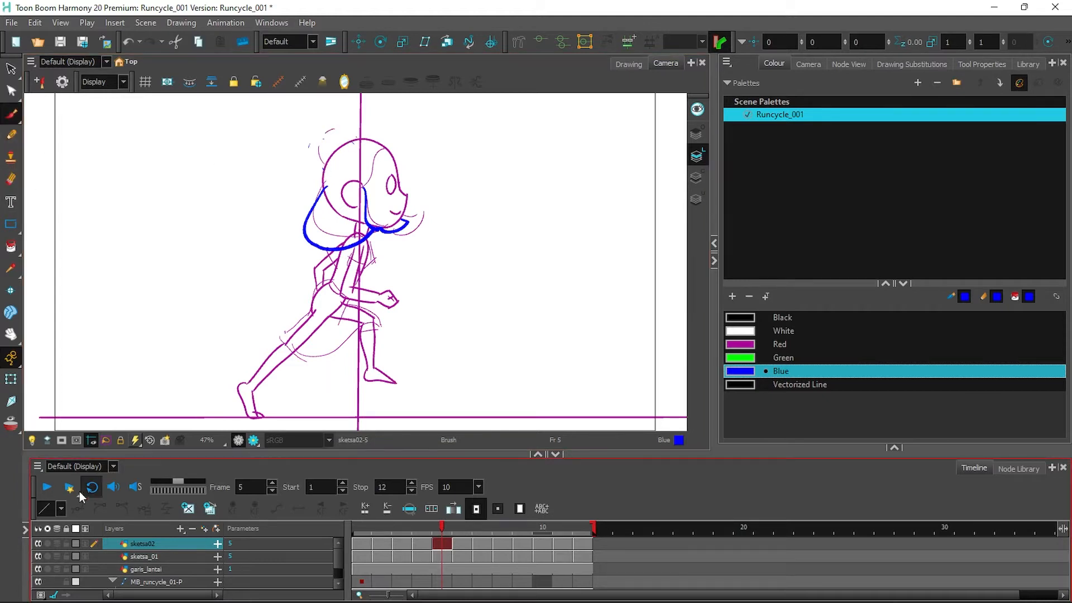
Turn on onion skin, step through frames 6–9 and save the scene.
click(57, 544)
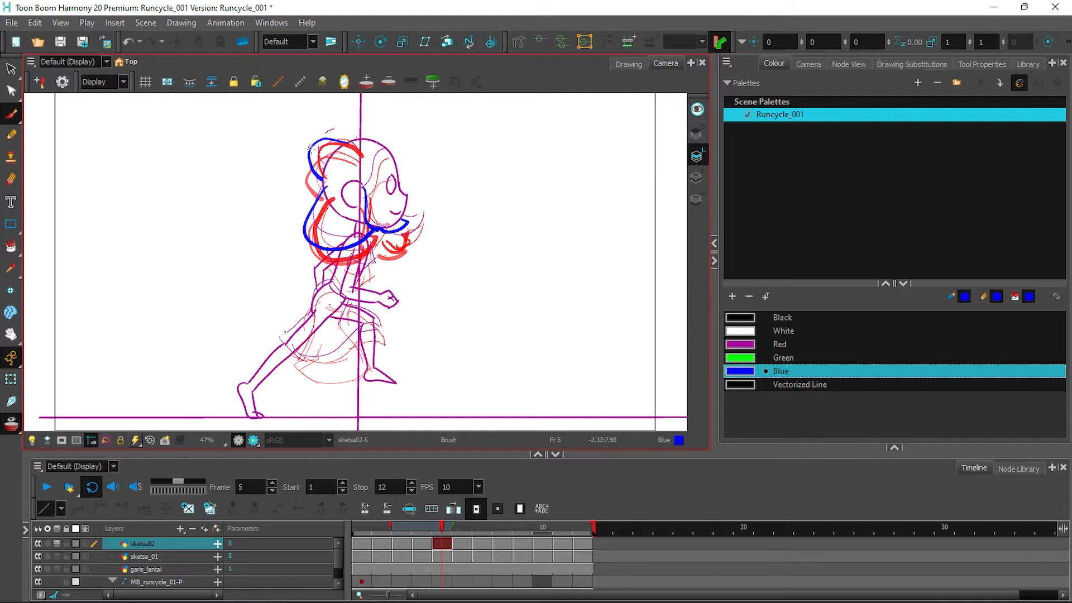
click(466, 545)
click(481, 545)
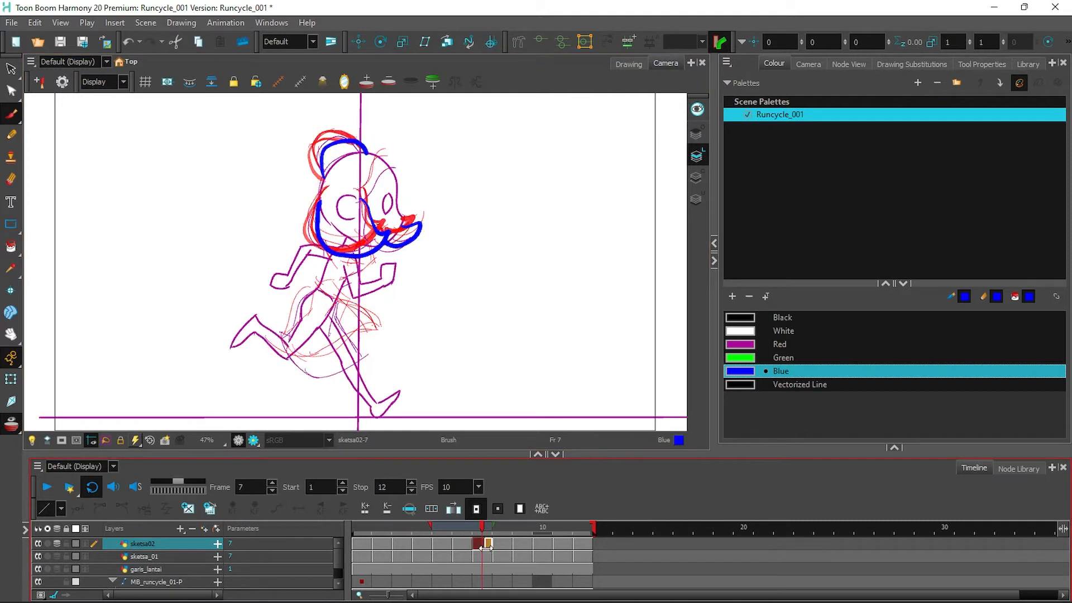
key(period)
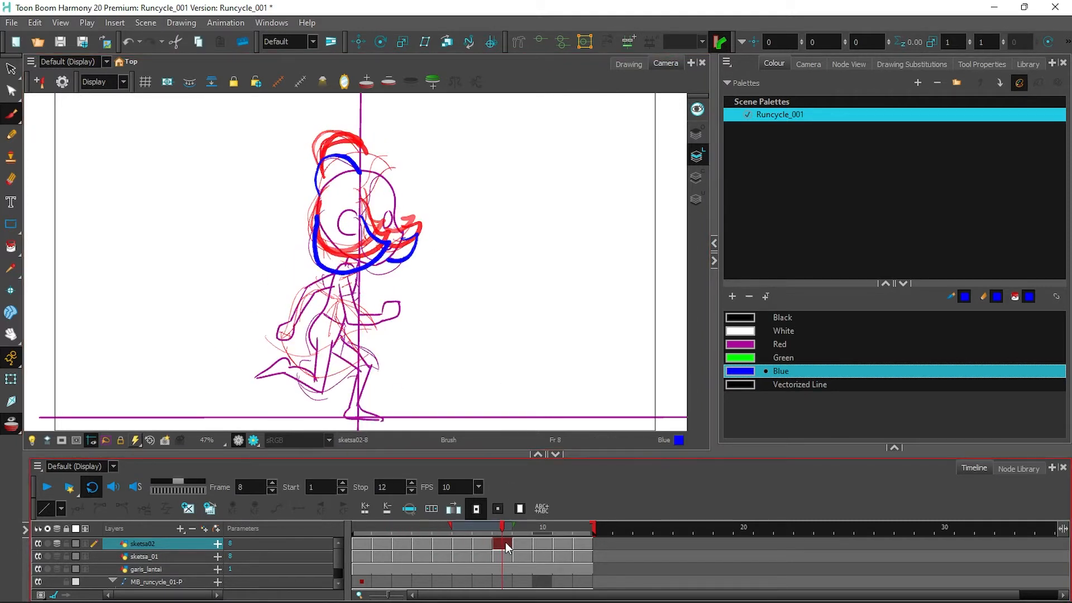
click(523, 545)
key(ctrl+s)
click(506, 327)
Add a blue hair stroke on the left of the head on frame 9 and play the cycle.
drag(324, 177, 322, 143)
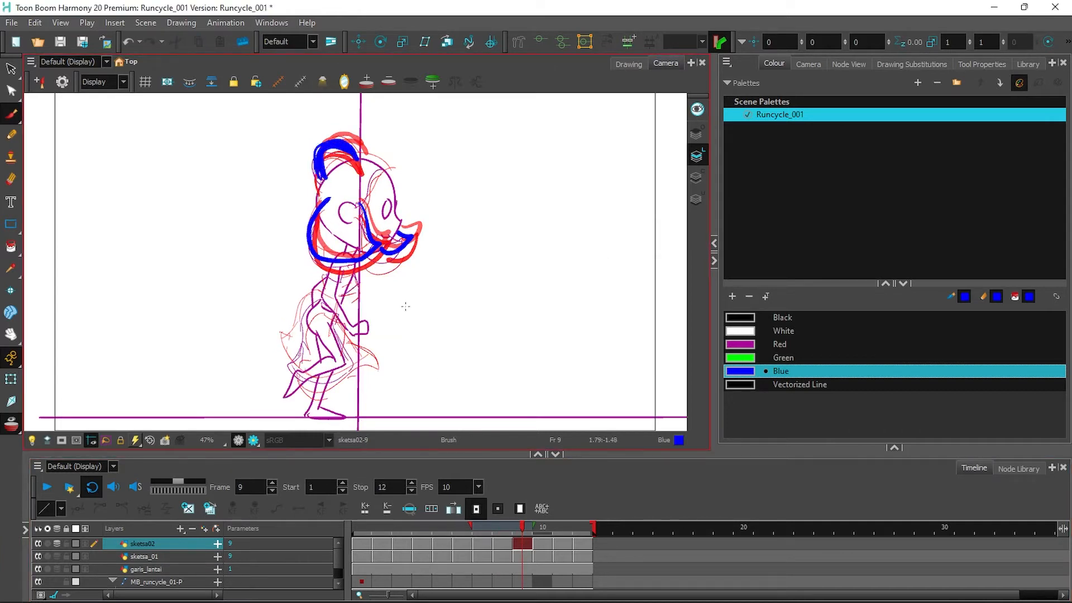
key(period)
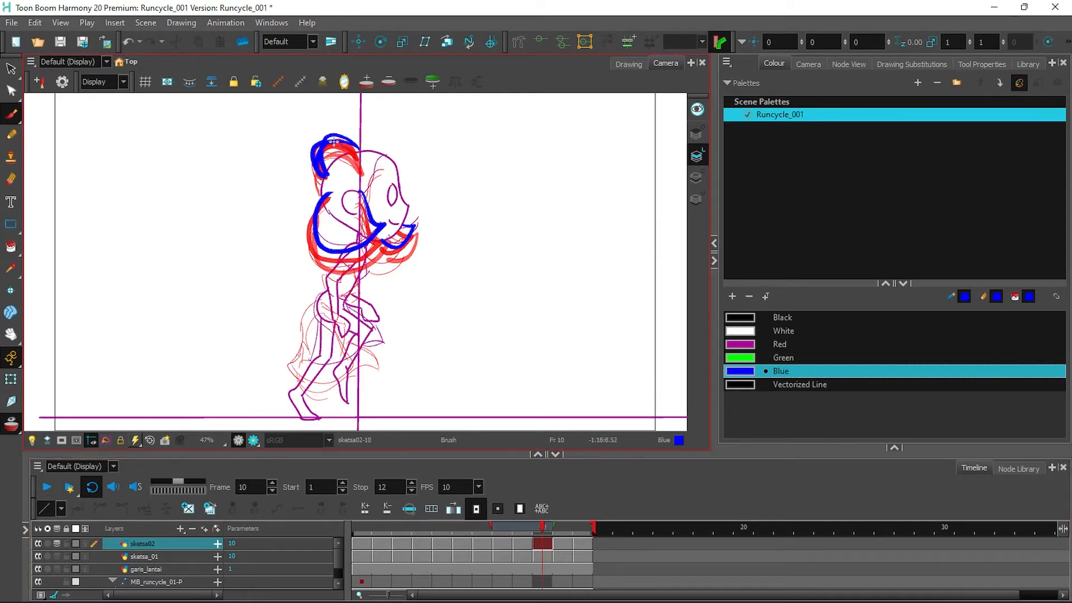
click(564, 544)
click(583, 545)
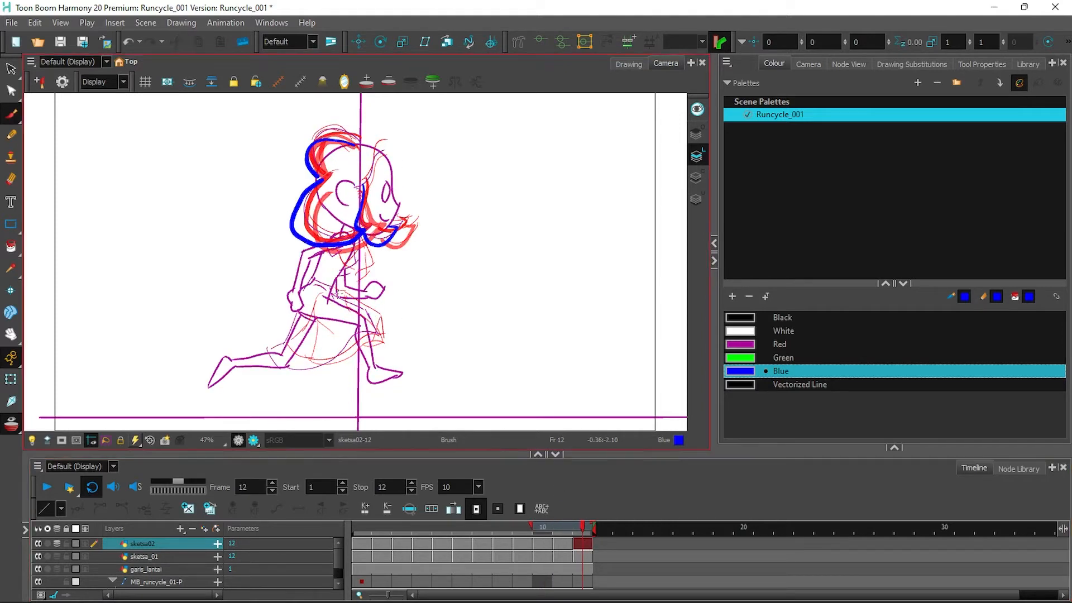
click(47, 487)
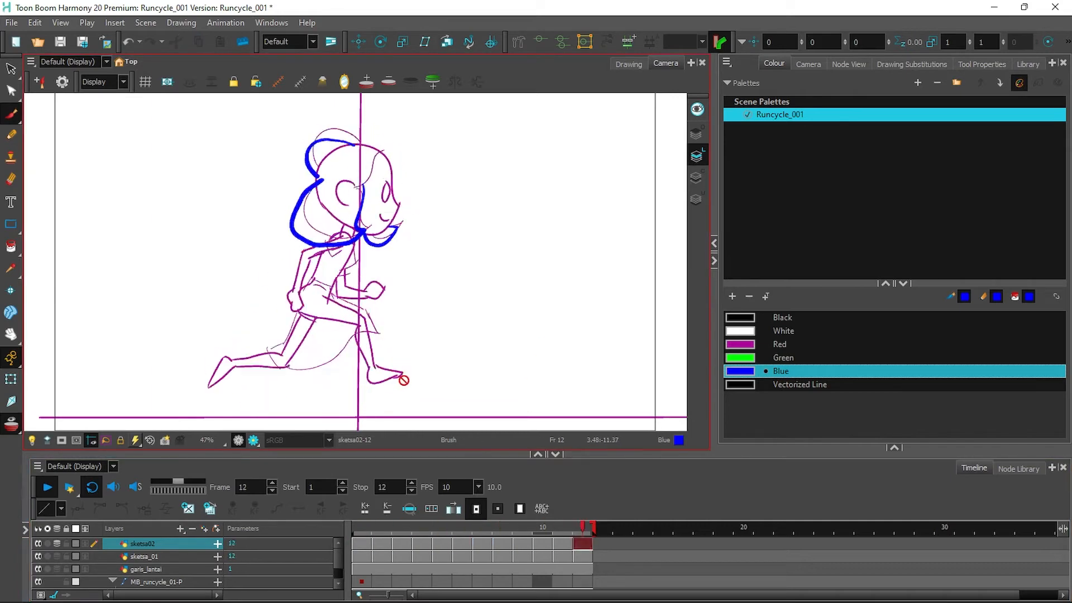
click(47, 487)
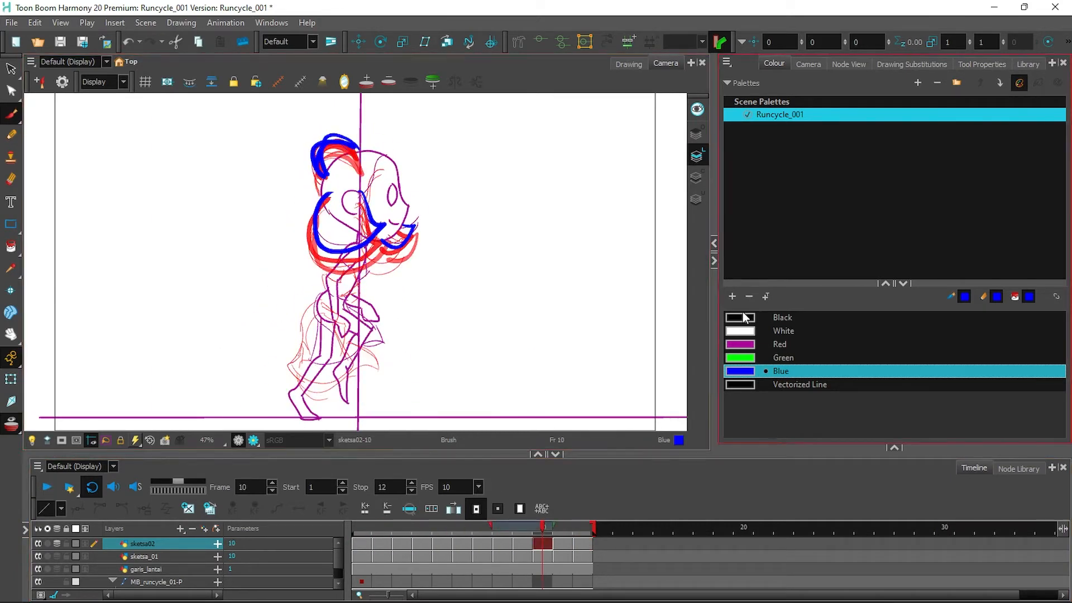
With Black as the colour, add a new drawing layer named clean_up01.
click(743, 316)
click(361, 531)
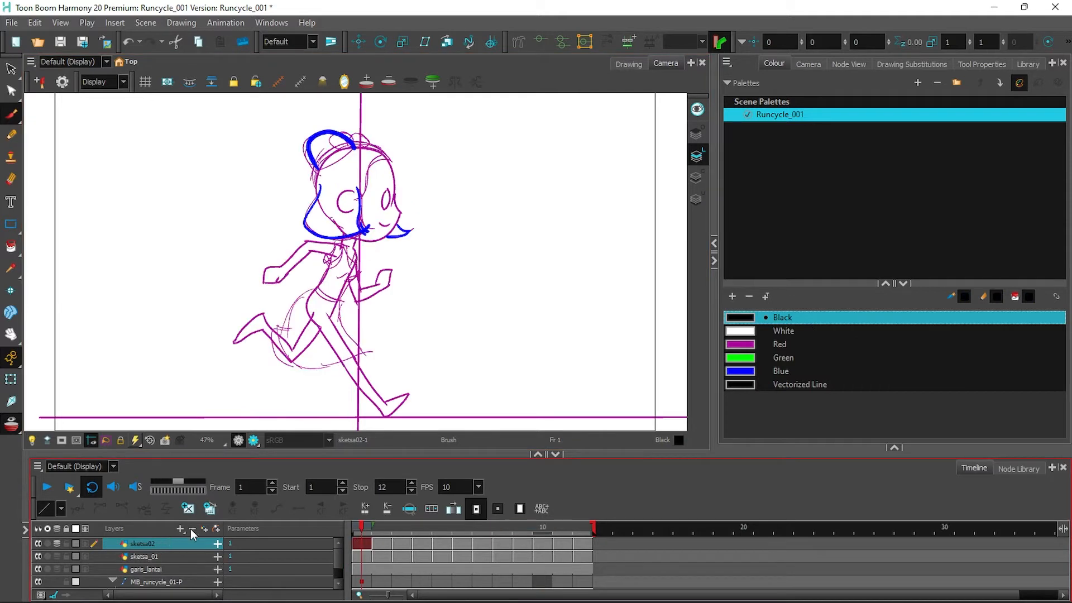
click(179, 528)
click(196, 493)
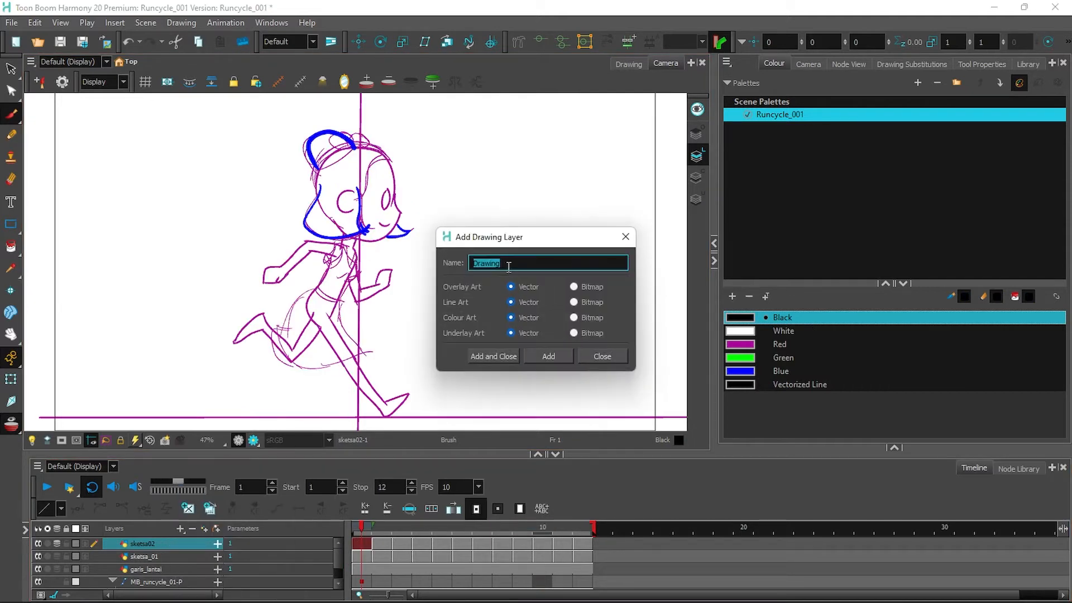
text(clean_up01)
key(Return)
text(t)
key(ctrl+z)
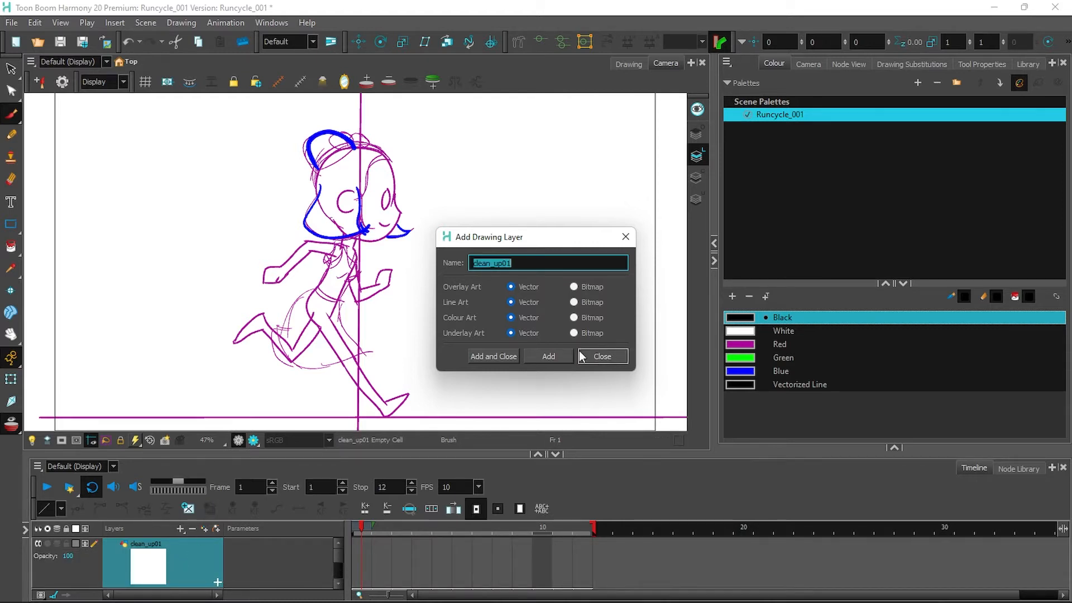
click(591, 356)
Select frame 1 of clean_up01 and zoom to 100% on the girl's head.
double_click(157, 570)
click(361, 543)
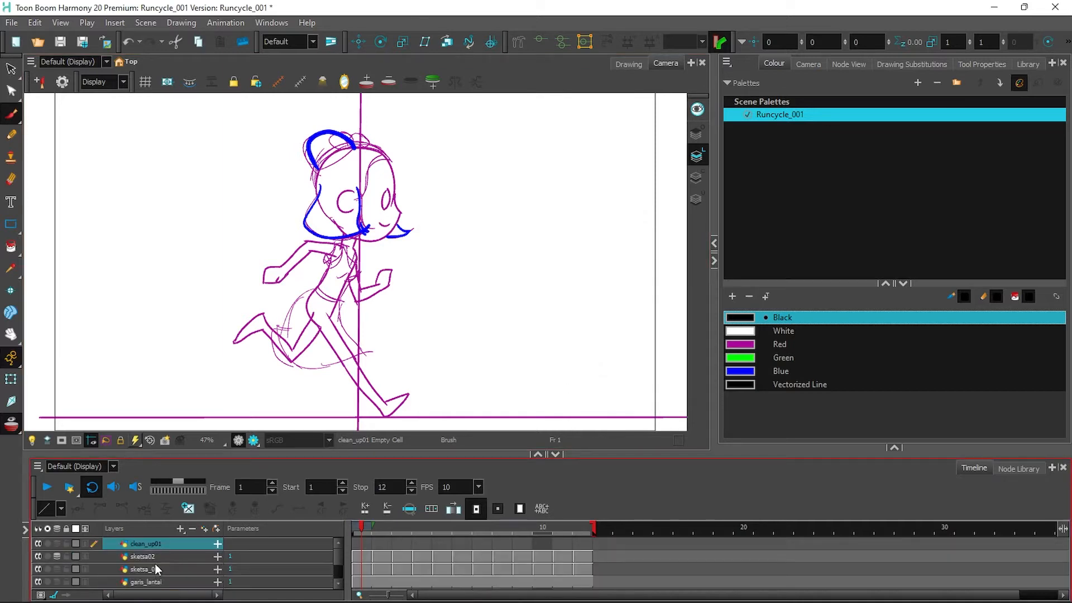
key(2)
key(2)
key(2)
key(2)
drag(464, 283, 511, 430)
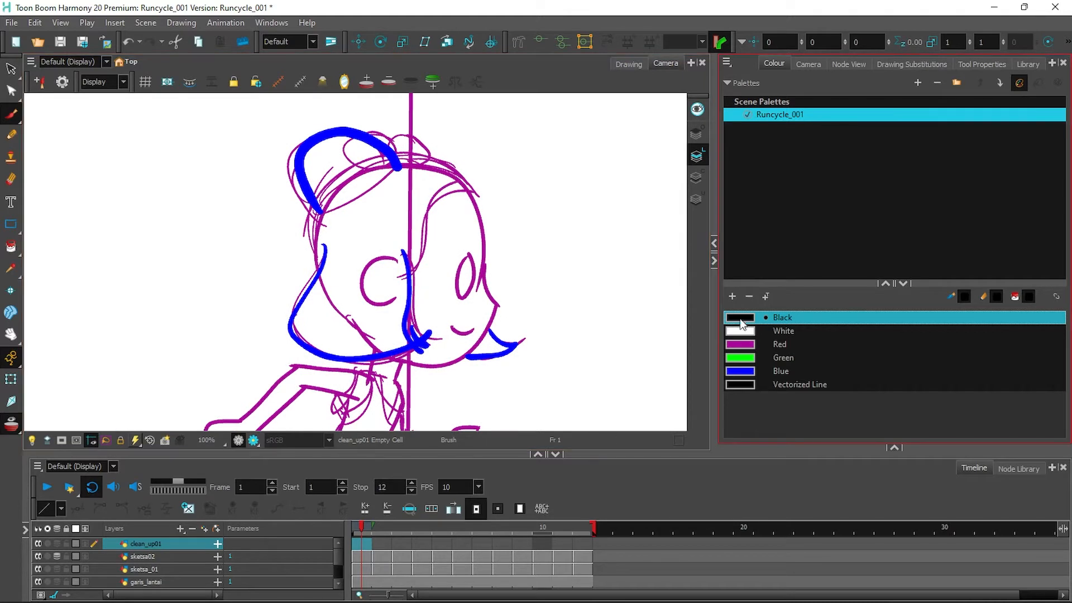
Change the Black swatch to dark purple and rename it 'ungu'.
double_click(740, 317)
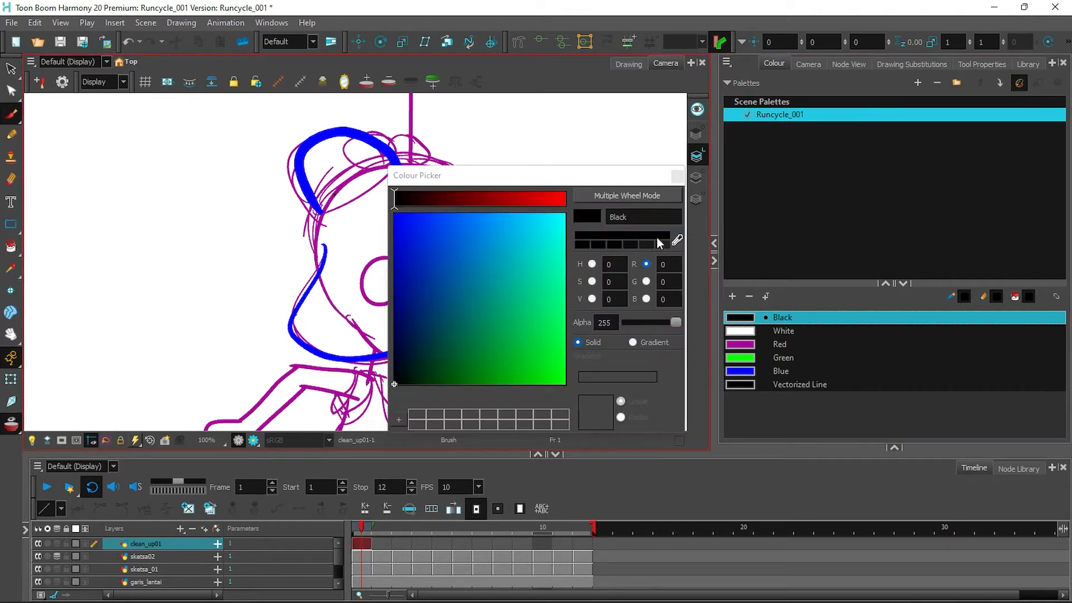
click(468, 196)
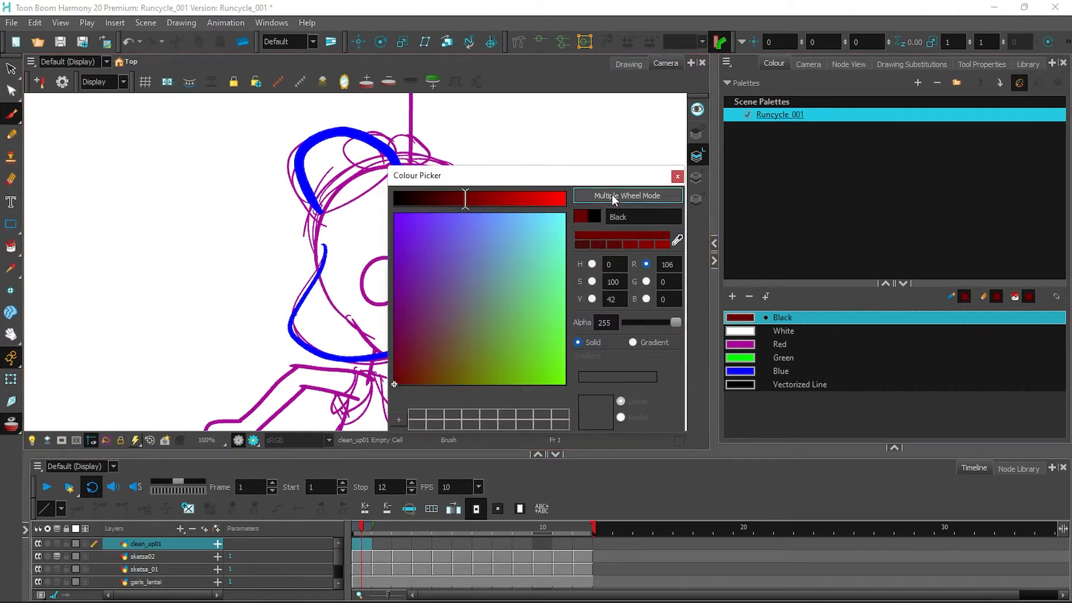
click(612, 195)
click(417, 242)
click(718, 176)
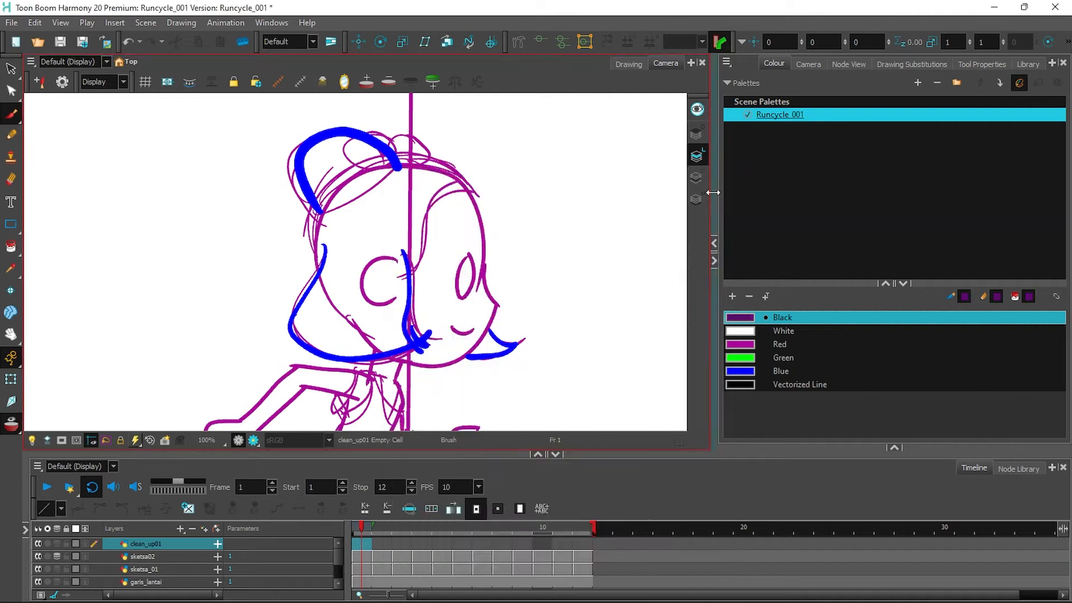
double_click(778, 316)
text(ungu)
key(Return)
Enable Light Table and set up the Pencil with size 15 for inking.
click(32, 440)
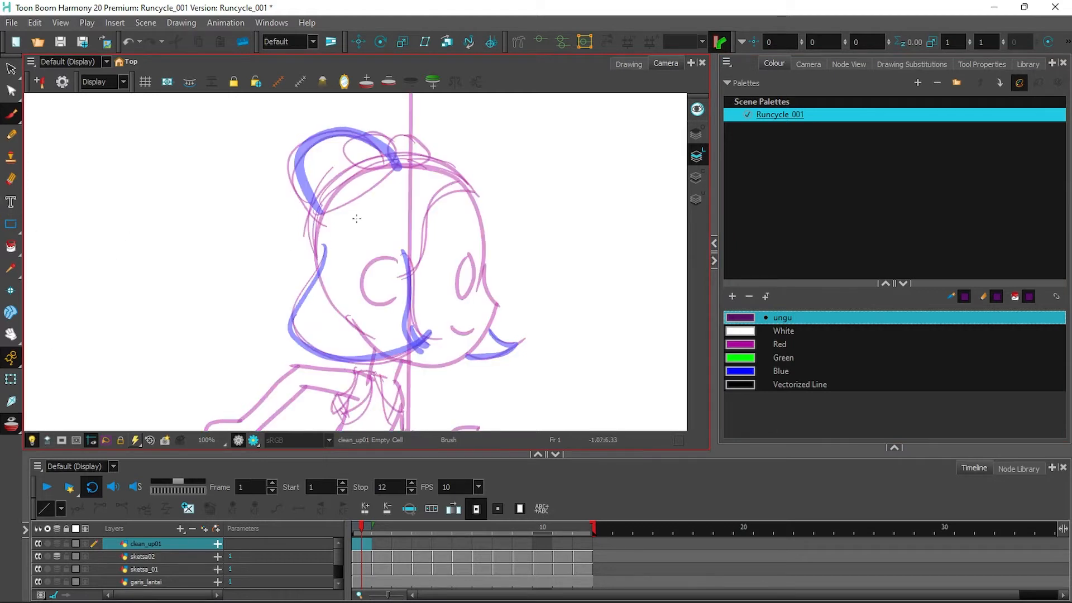
drag(322, 222, 295, 153)
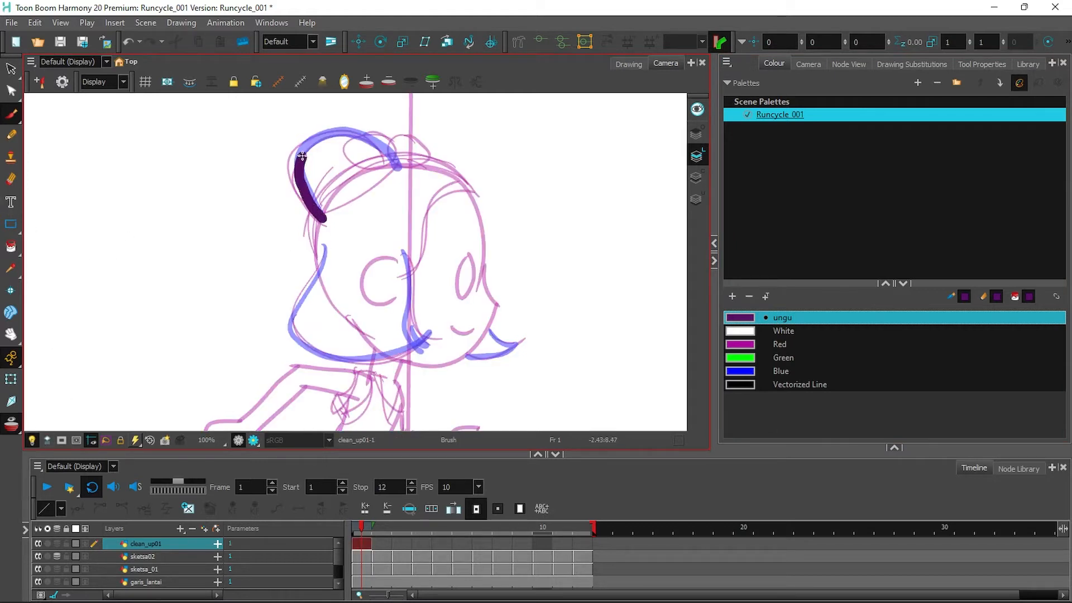
key(ctrl+z)
click(977, 66)
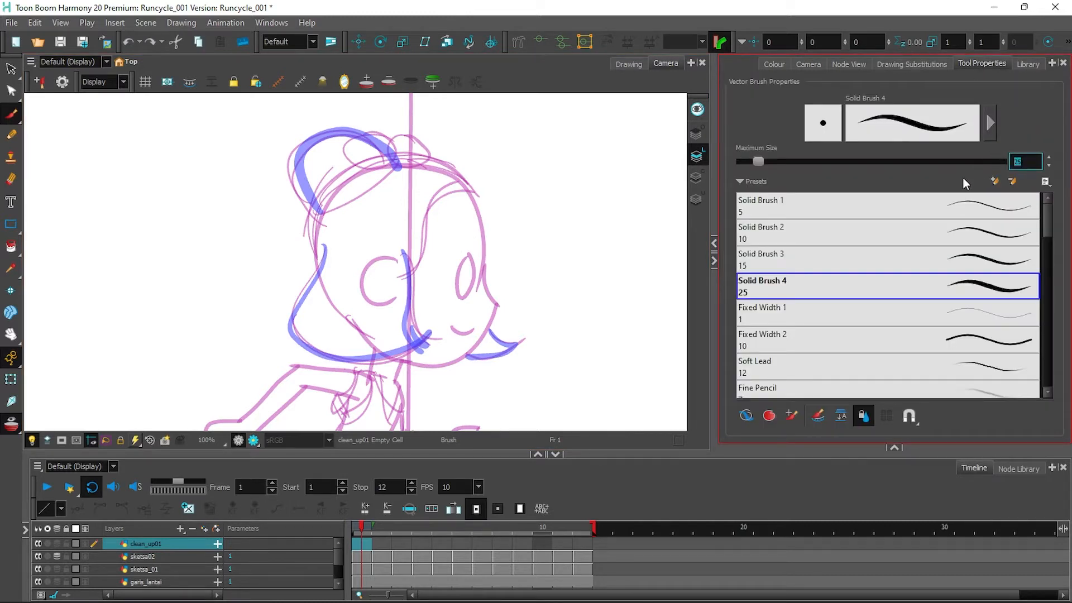
text(15)
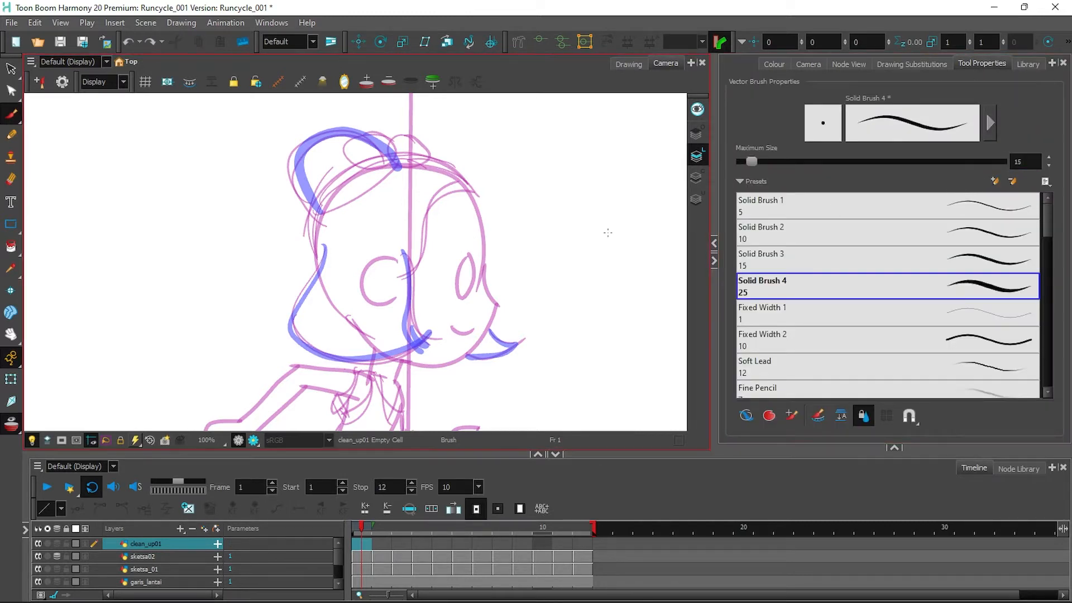
mouse_move(323, 242)
mouse_down()
mouse_move(300, 302)
mouse_move(310, 349)
mouse_move(299, 343)
mouse_move(382, 361)
mouse_move(440, 320)
mouse_up()
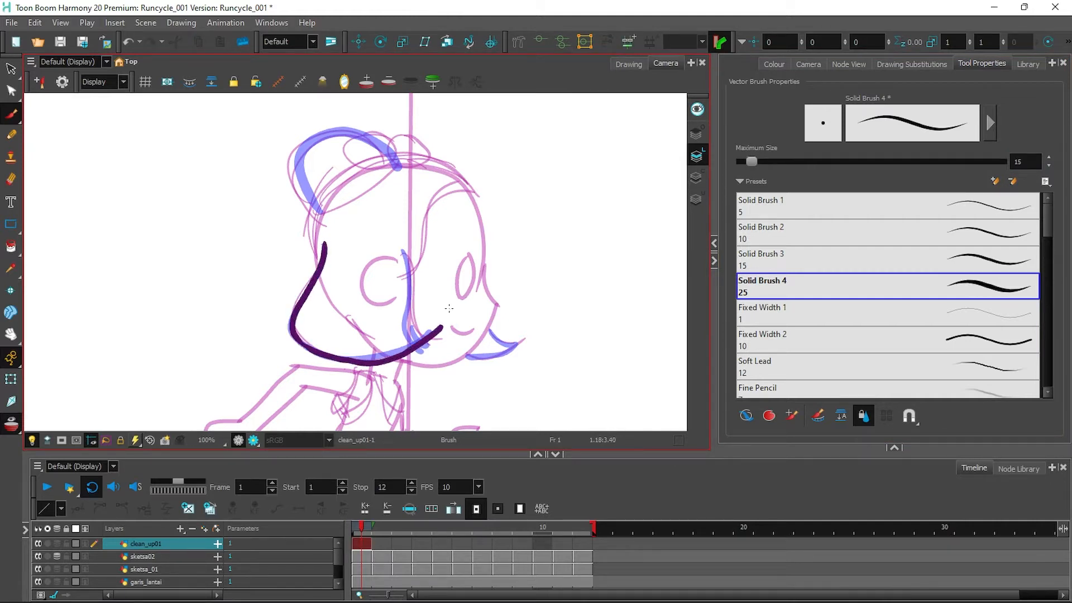
key(ctrl+z)
key(ctrl+z)
click(10, 135)
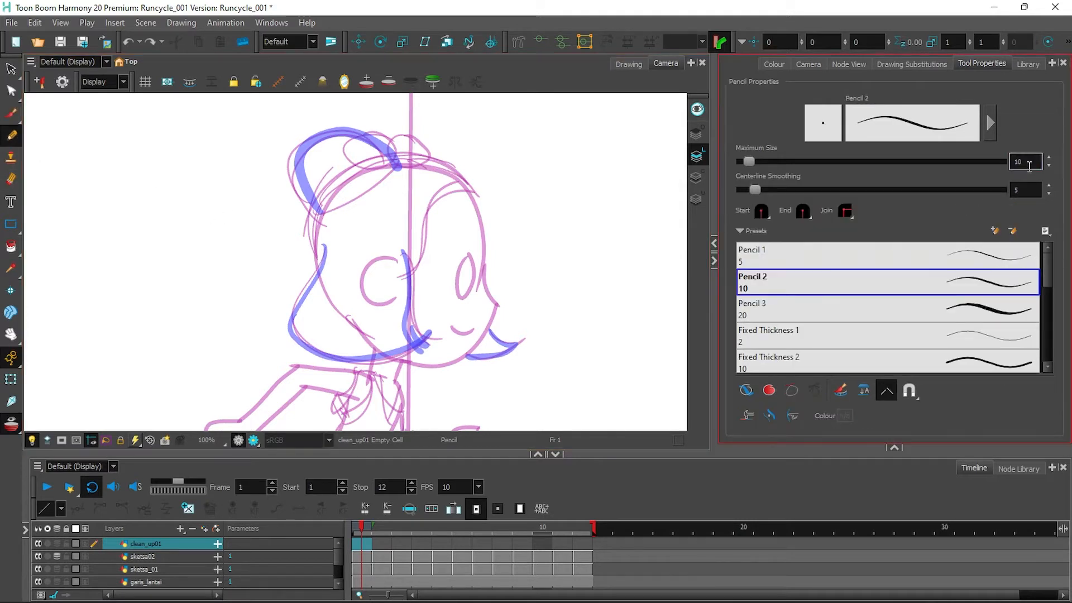
text(15)
key(Return)
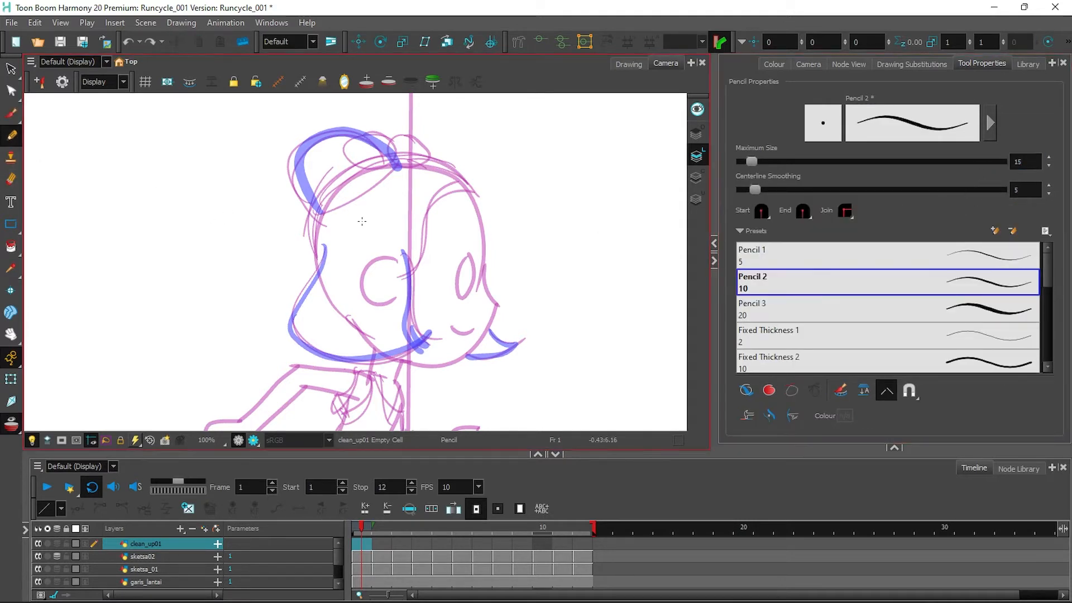
With higher smoothing, ink the face outline, chin, right jaw and lips.
mouse_move(320, 272)
mouse_down()
mouse_move(311, 220)
mouse_move(332, 185)
mouse_move(384, 161)
mouse_move(429, 161)
mouse_move(464, 191)
mouse_up()
key(ctrl+z)
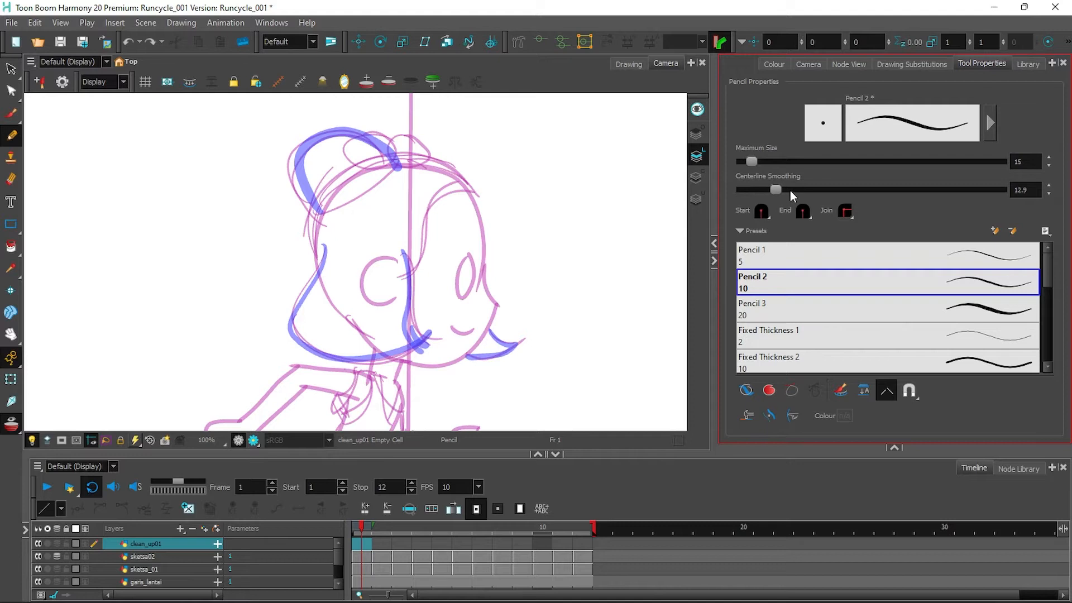
click(806, 190)
mouse_move(319, 272)
mouse_down()
mouse_move(319, 206)
mouse_move(369, 168)
mouse_move(422, 160)
mouse_move(459, 177)
mouse_move(480, 206)
mouse_move(482, 275)
mouse_move(497, 301)
mouse_up()
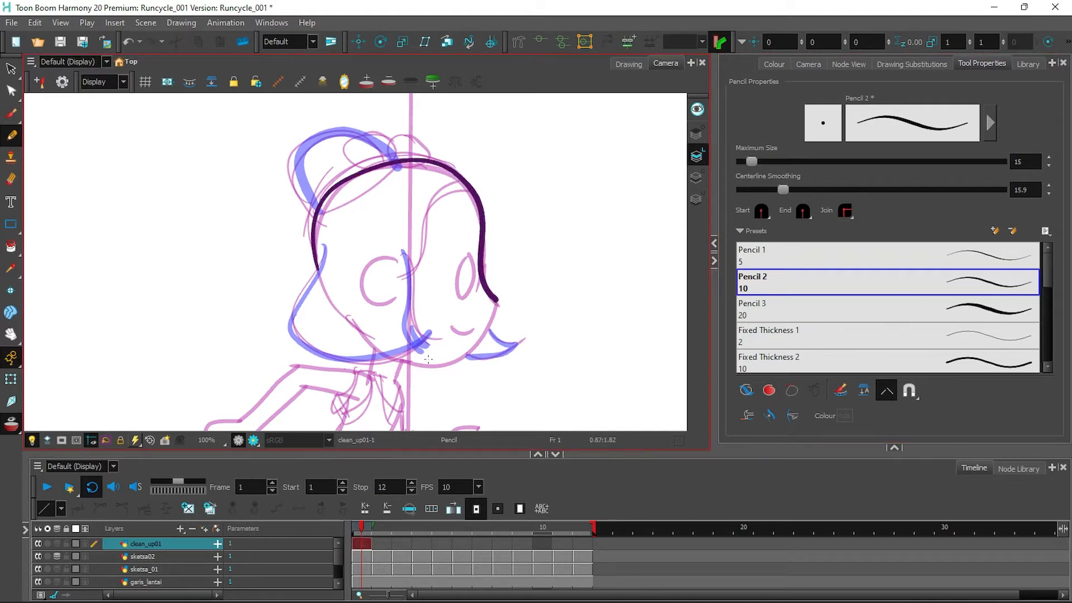
mouse_move(395, 353)
mouse_down()
mouse_move(456, 363)
mouse_move(498, 298)
mouse_up()
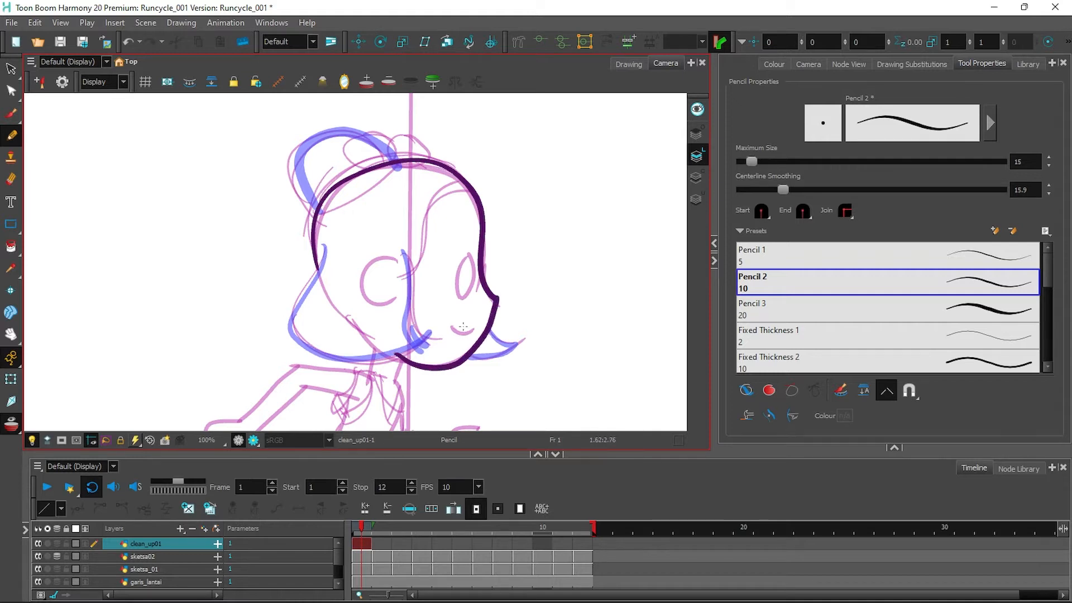
drag(458, 326, 458, 339)
key(ctrl+z)
drag(472, 332, 454, 330)
Ink the eye, cheek, temple-to-chin and brow lines, then the hair outline.
drag(466, 260, 470, 270)
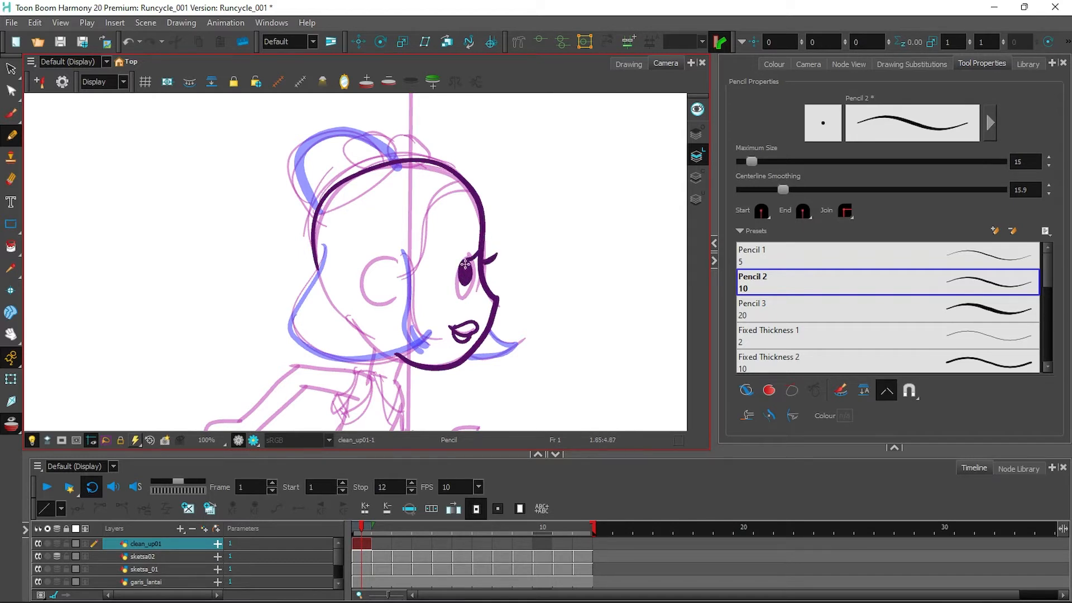
mouse_move(398, 254)
mouse_down()
mouse_move(412, 278)
mouse_move(416, 346)
mouse_up()
mouse_move(323, 243)
mouse_down()
mouse_move(298, 339)
mouse_move(340, 356)
mouse_move(420, 342)
mouse_up()
mouse_move(410, 269)
mouse_down()
mouse_move(441, 190)
mouse_move(474, 182)
mouse_up()
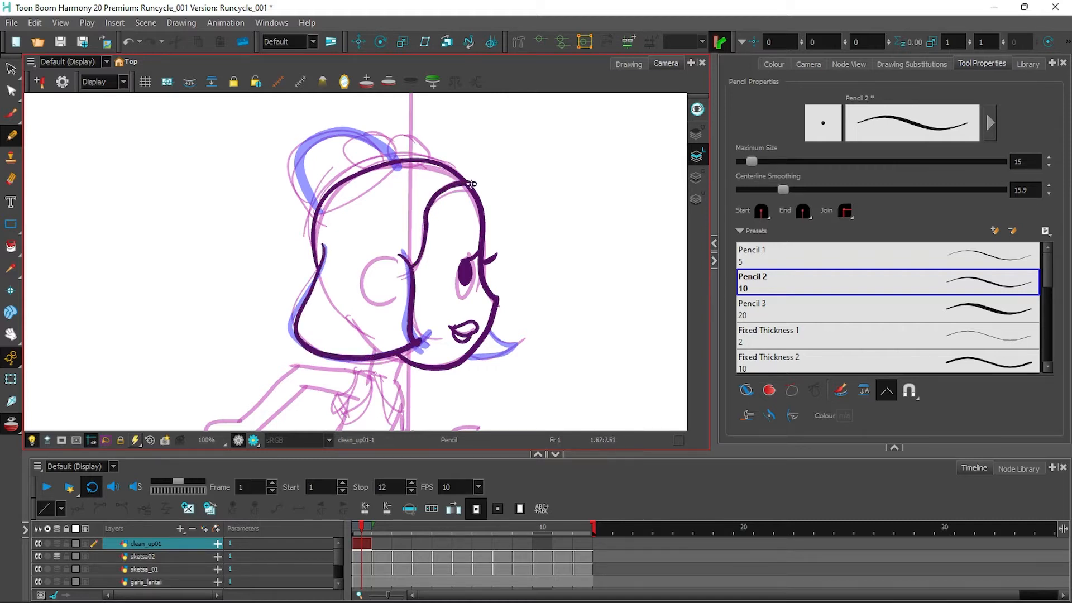
drag(317, 213, 301, 184)
drag(331, 133, 389, 149)
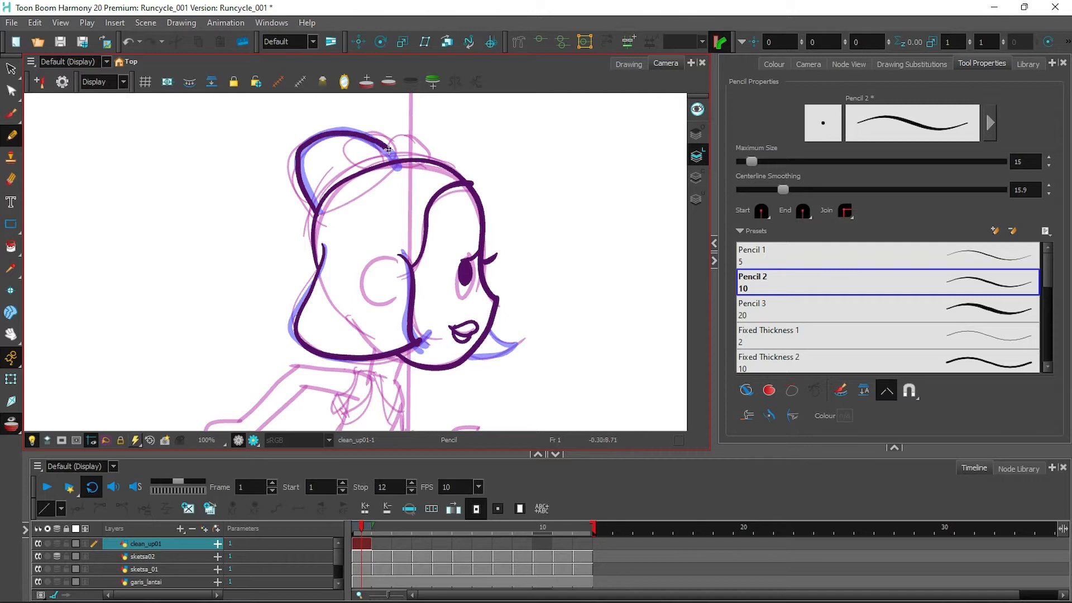
drag(505, 346, 469, 355)
scroll(545, 316, down, 5)
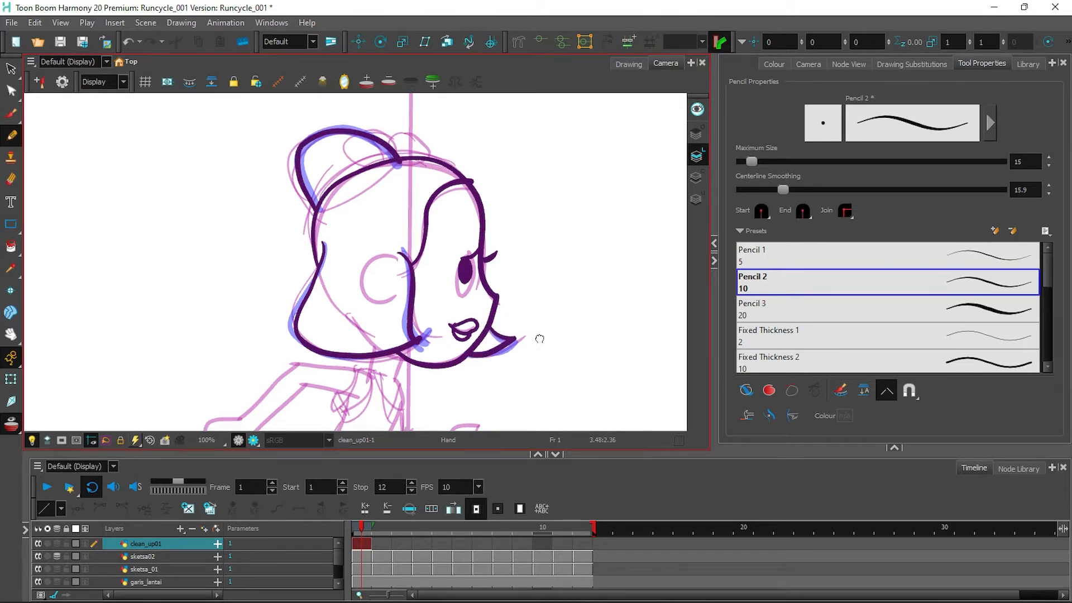
Ink frame 1's neck, shoulder, arms, front hand, collar, waist, torso edge and fist.
drag(463, 165, 462, 202)
mouse_move(355, 165)
mouse_down()
mouse_move(411, 172)
mouse_move(399, 195)
mouse_up()
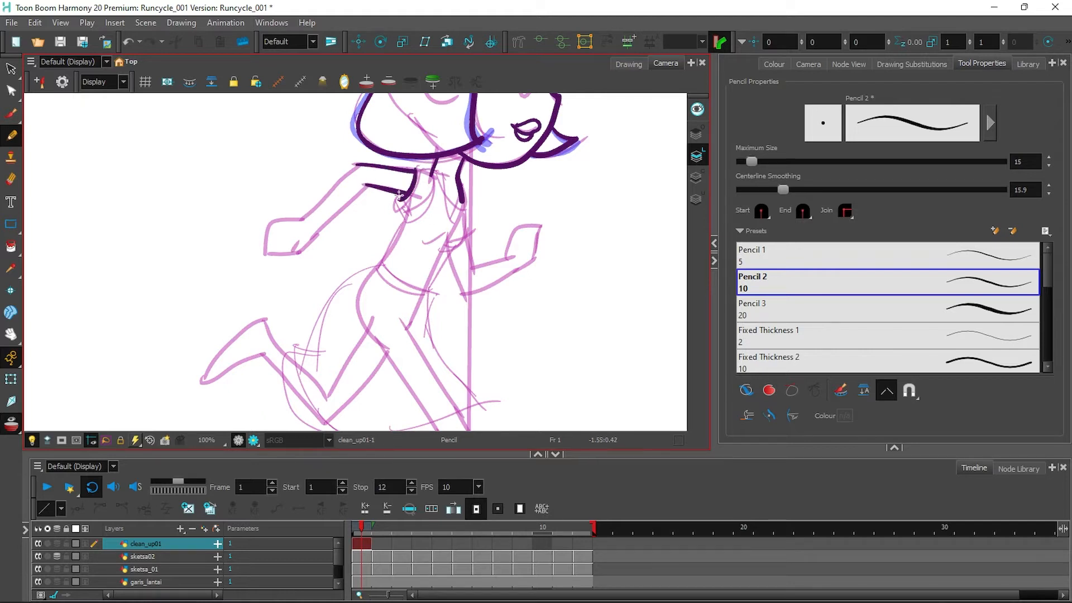
drag(325, 223, 368, 186)
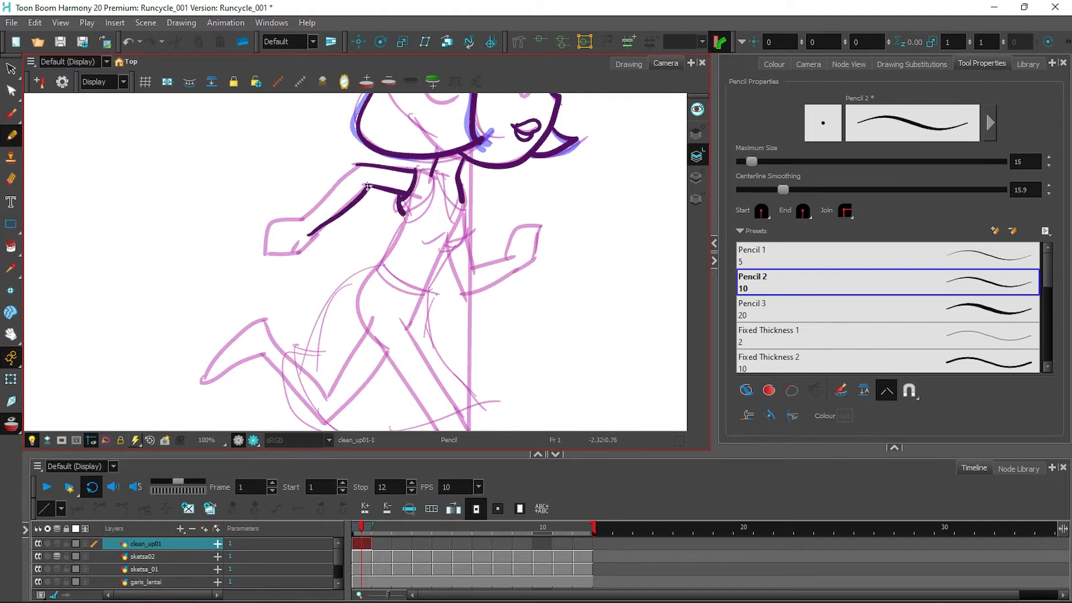
drag(310, 214, 354, 166)
mouse_move(284, 217)
mouse_down()
mouse_move(263, 251)
mouse_move(302, 237)
mouse_up()
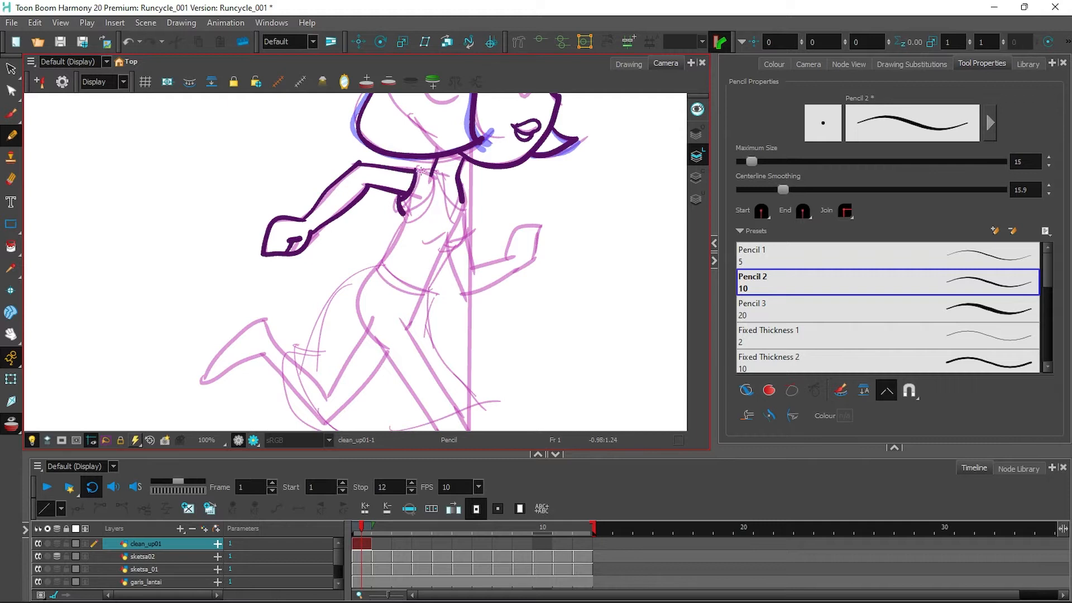
drag(434, 172, 447, 197)
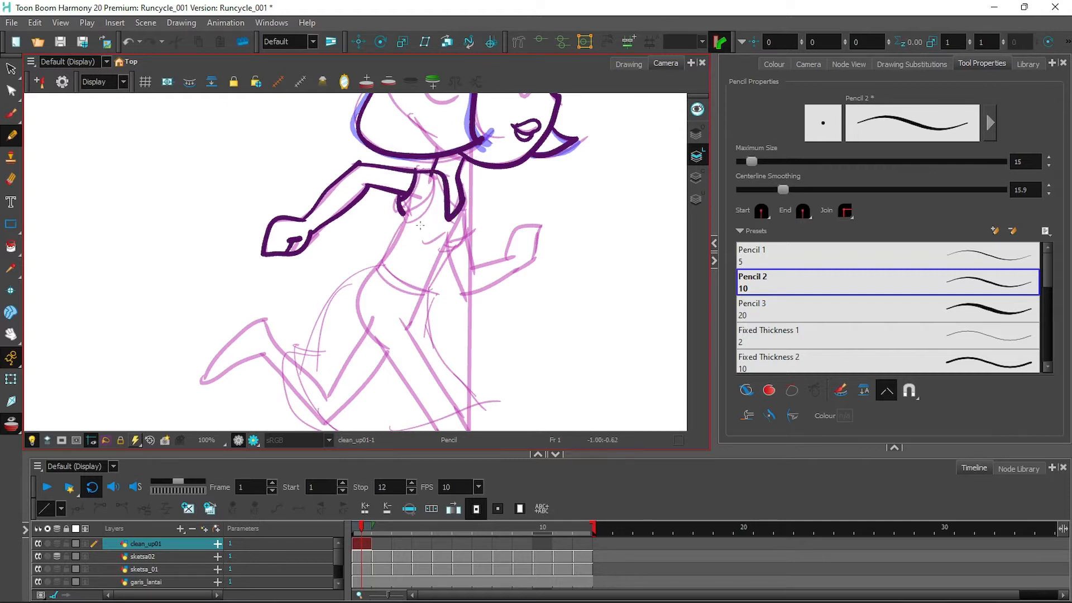
drag(380, 263, 427, 287)
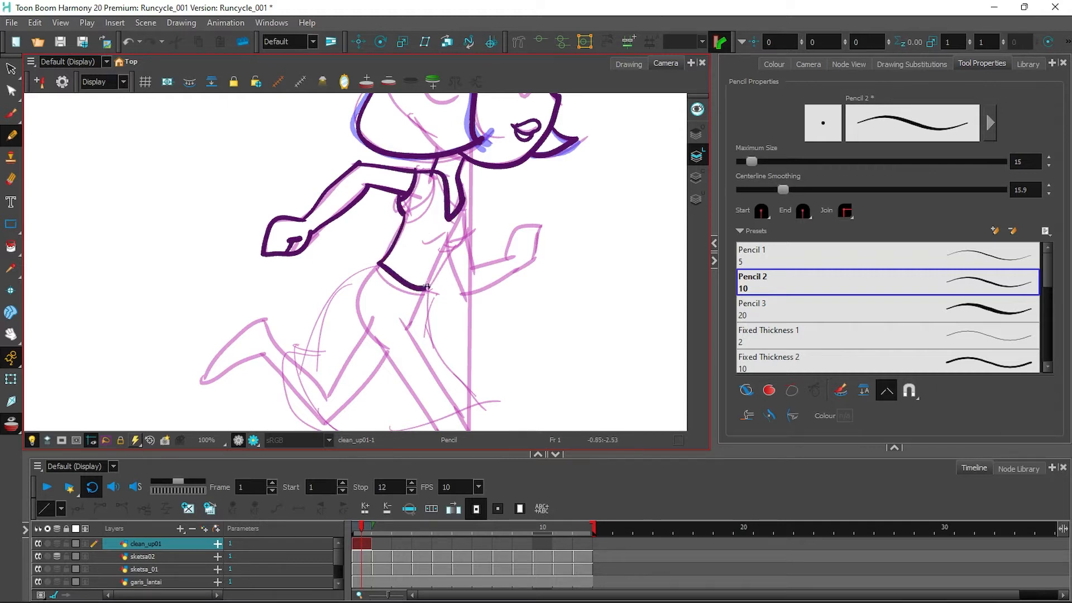
mouse_move(464, 228)
mouse_down()
mouse_move(432, 240)
mouse_move(465, 237)
mouse_move(462, 291)
mouse_move(478, 264)
mouse_move(509, 255)
mouse_move(509, 231)
mouse_move(531, 225)
mouse_move(508, 267)
mouse_up()
drag(463, 295, 517, 267)
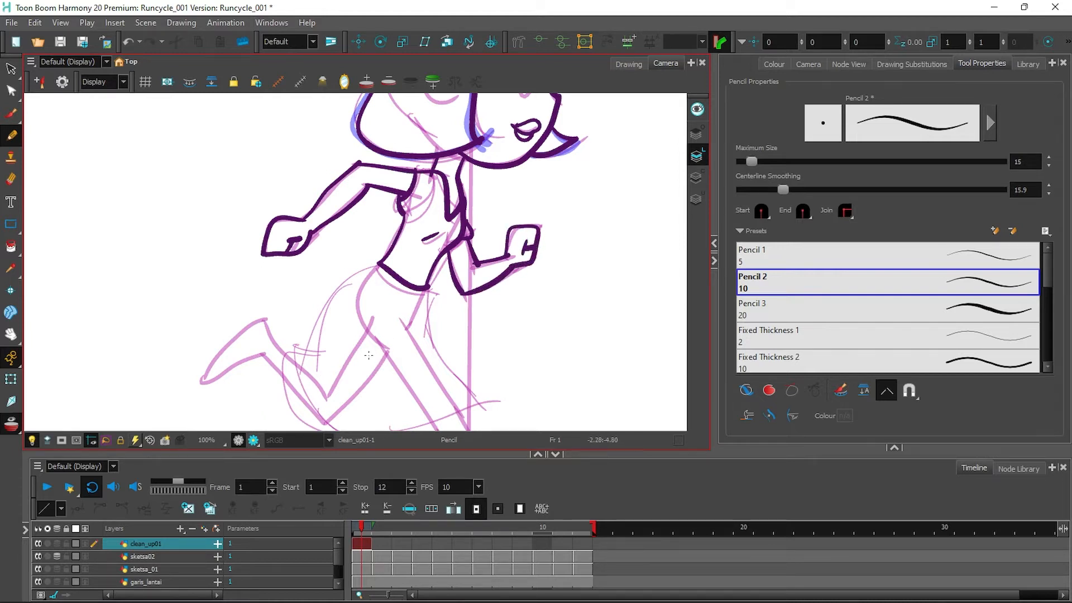
Ink the hip, front thigh, back foot and both shin lines down to the foot.
drag(545, 328, 533, 250)
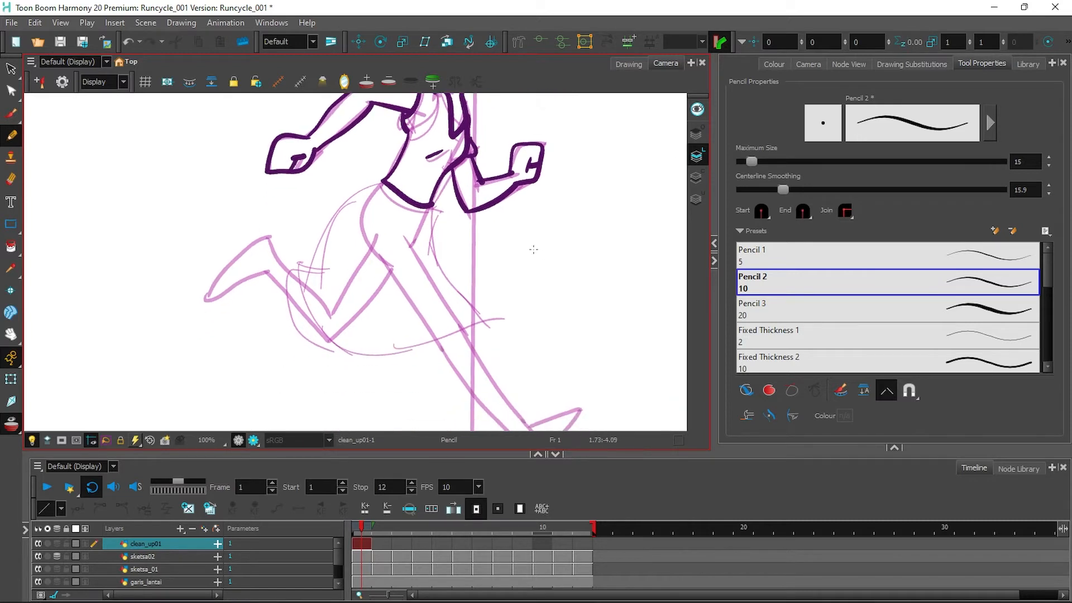
mouse_move(367, 186)
mouse_down()
mouse_move(316, 337)
mouse_move(494, 337)
mouse_up()
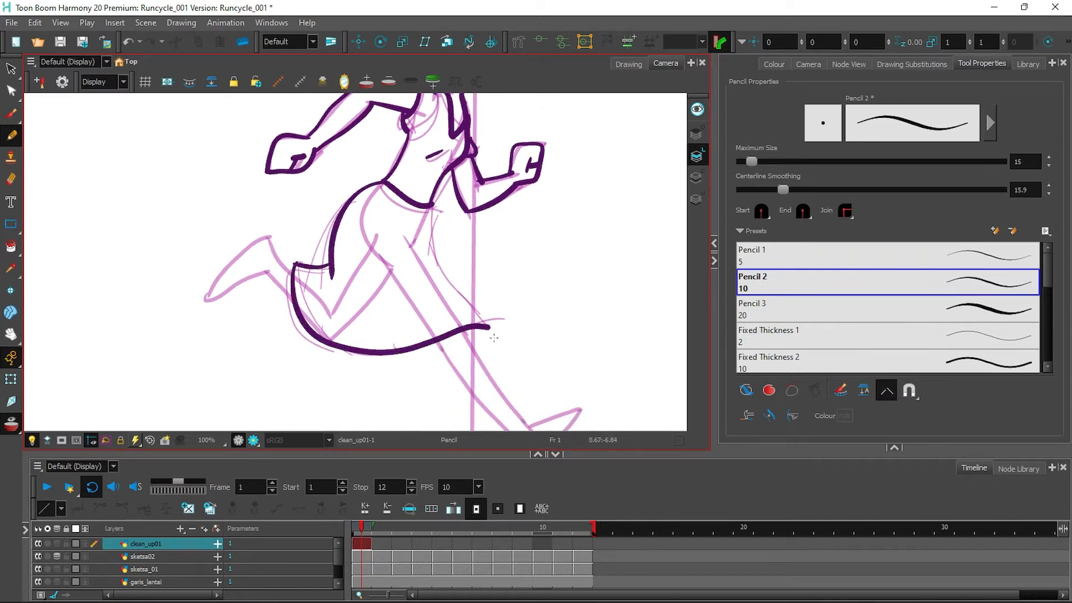
mouse_move(430, 206)
mouse_down()
mouse_move(431, 248)
mouse_move(489, 330)
mouse_up()
mouse_move(273, 237)
mouse_down()
mouse_move(219, 270)
mouse_move(210, 297)
mouse_move(269, 275)
mouse_move(275, 251)
mouse_move(291, 274)
mouse_move(269, 273)
mouse_move(292, 302)
mouse_up()
drag(575, 317, 489, 234)
drag(374, 248, 442, 345)
mouse_move(354, 261)
mouse_down()
mouse_move(441, 375)
mouse_move(494, 331)
mouse_move(445, 342)
mouse_move(494, 329)
mouse_up()
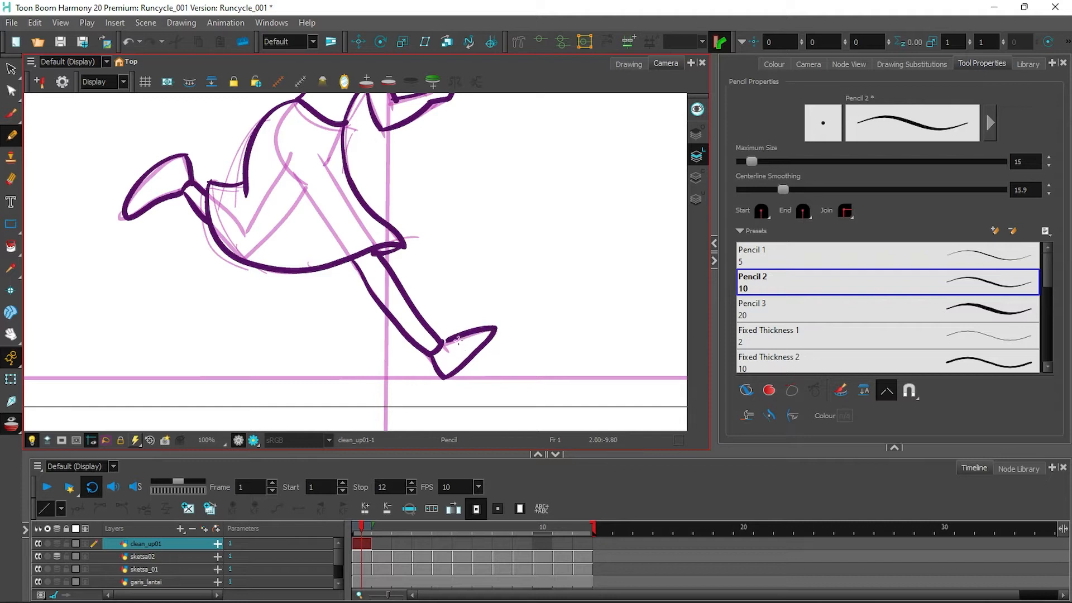
click(381, 544)
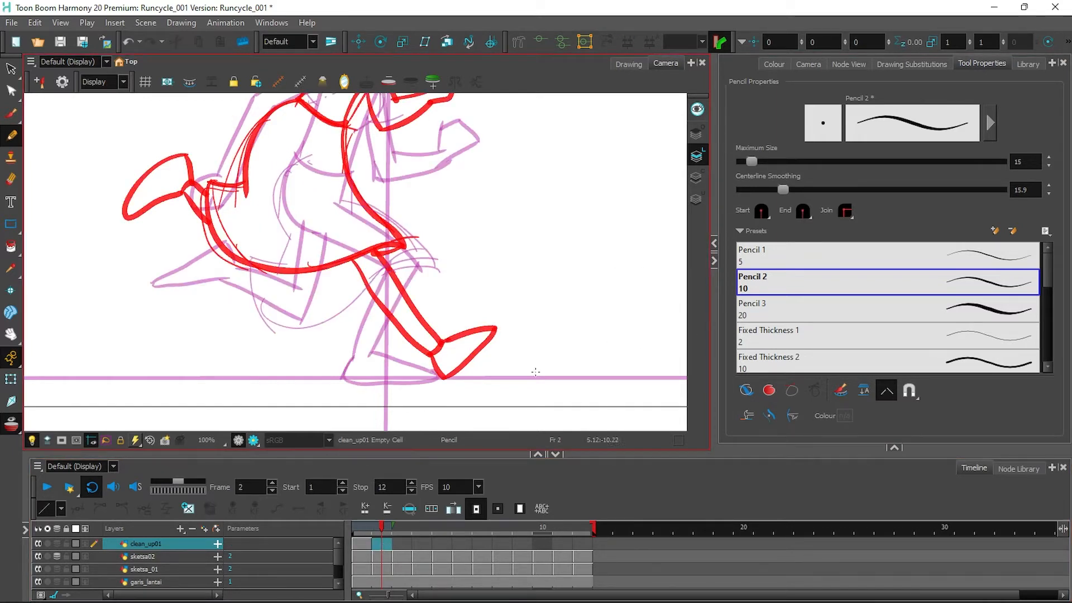
Hide the sketsa02 layer, turn the onion skin off, and ink the lips on frame 2.
scroll(601, 365, up, 10)
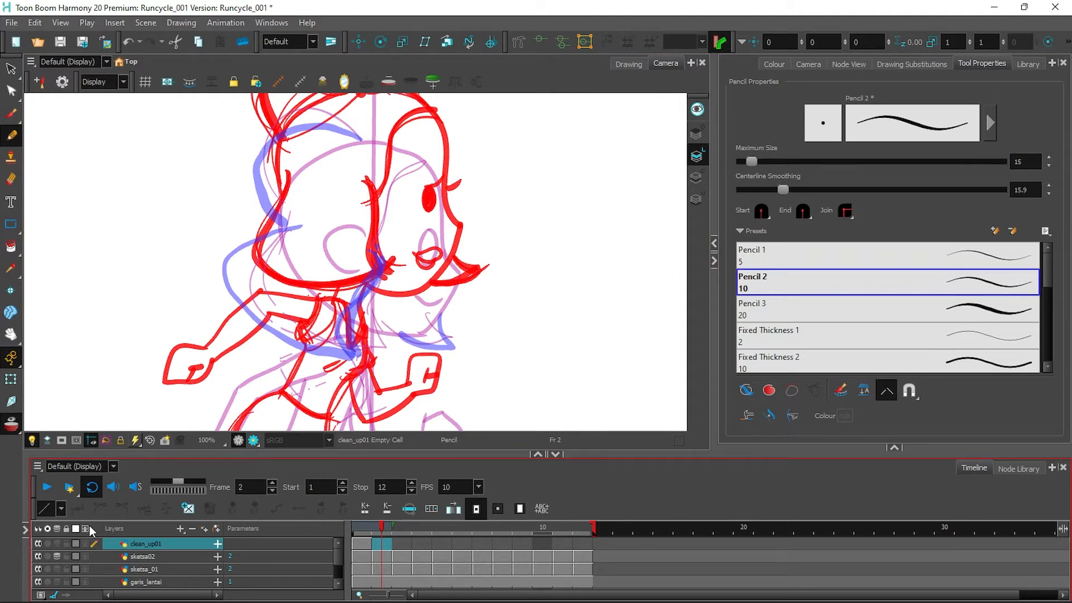
click(56, 557)
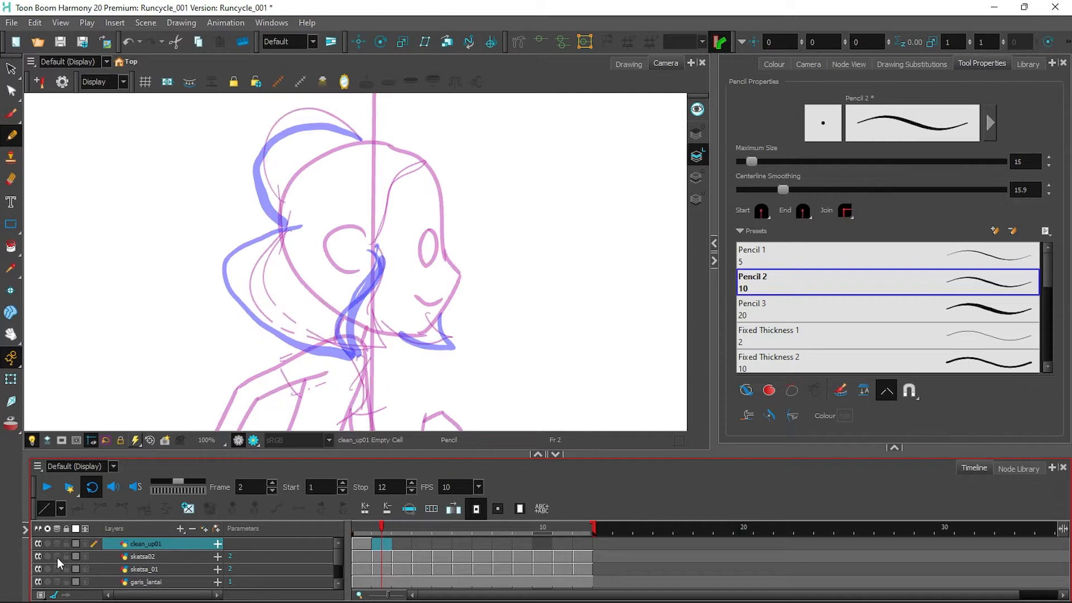
click(57, 544)
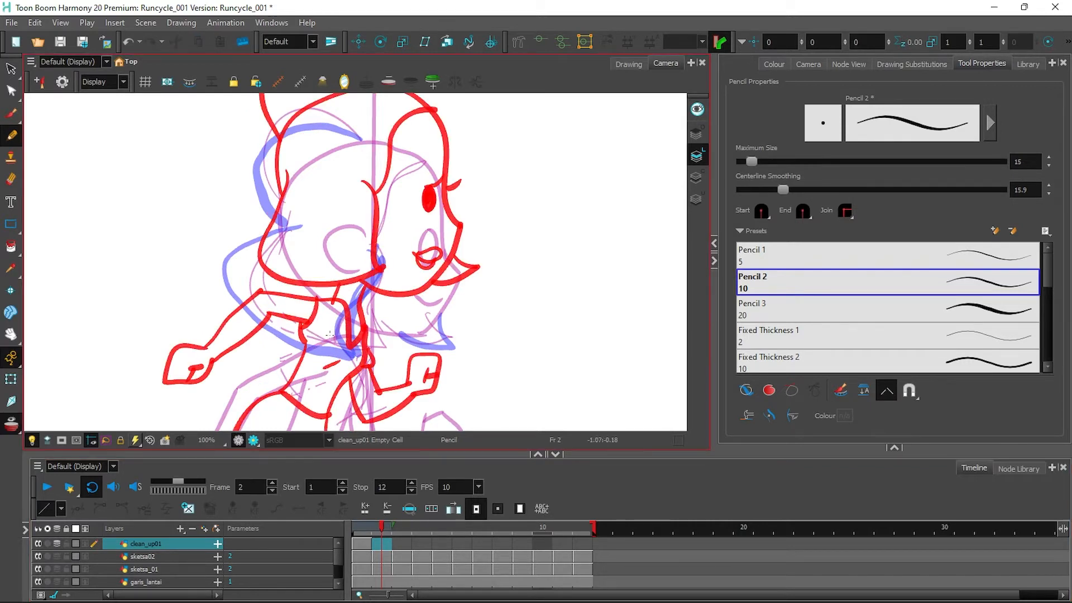
click(60, 543)
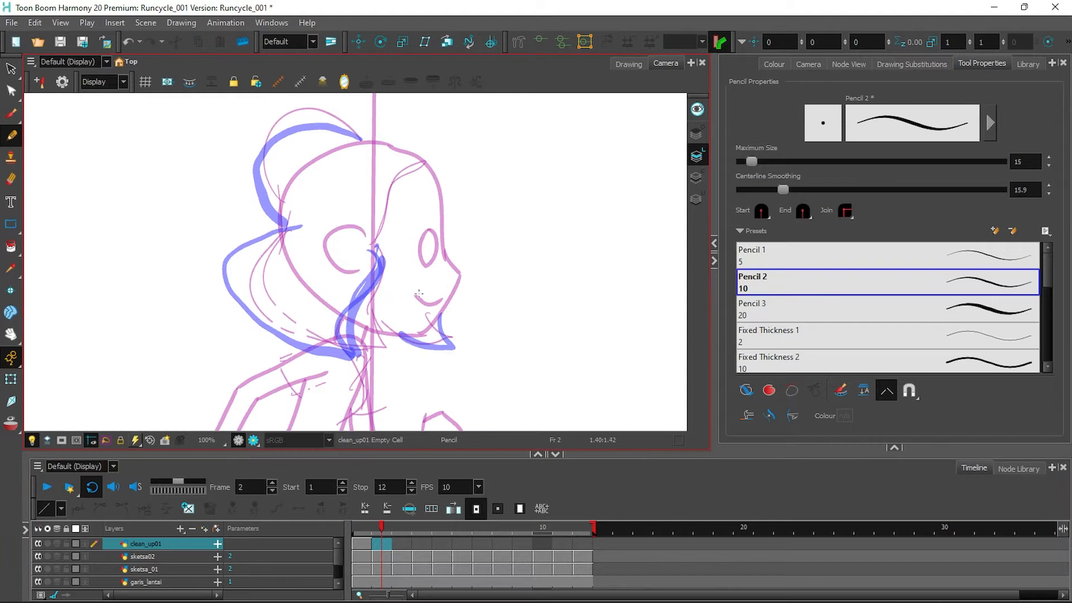
mouse_move(412, 297)
mouse_down()
mouse_move(440, 298)
mouse_move(417, 303)
mouse_up()
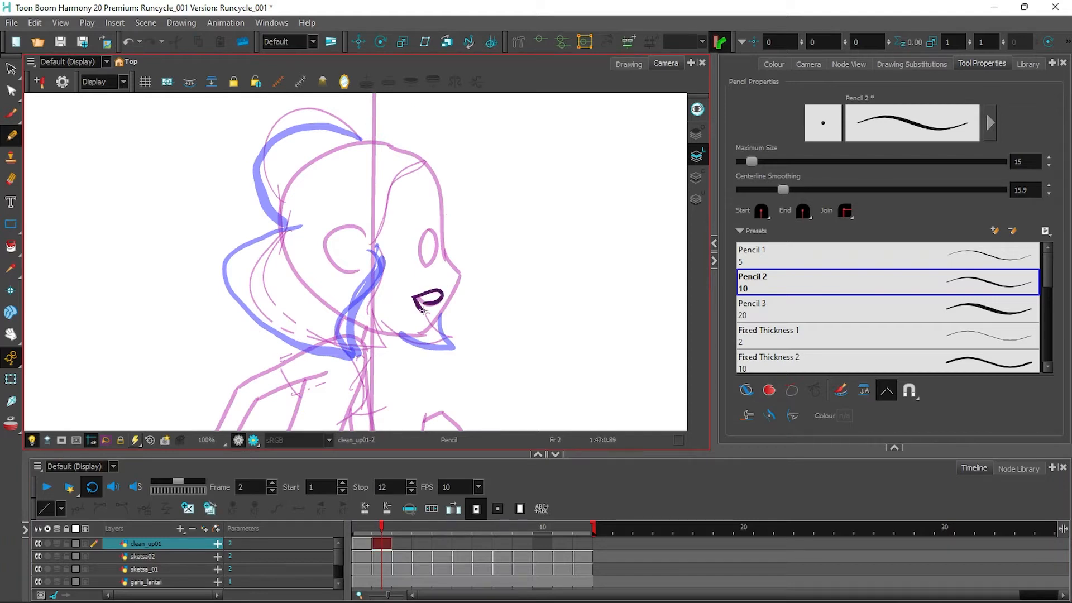
Ink the eye, head outline, hairline, hair contour and jaw on frame 2.
click(363, 543)
click(382, 541)
mouse_move(432, 242)
mouse_down()
mouse_move(426, 255)
mouse_move(441, 228)
mouse_up()
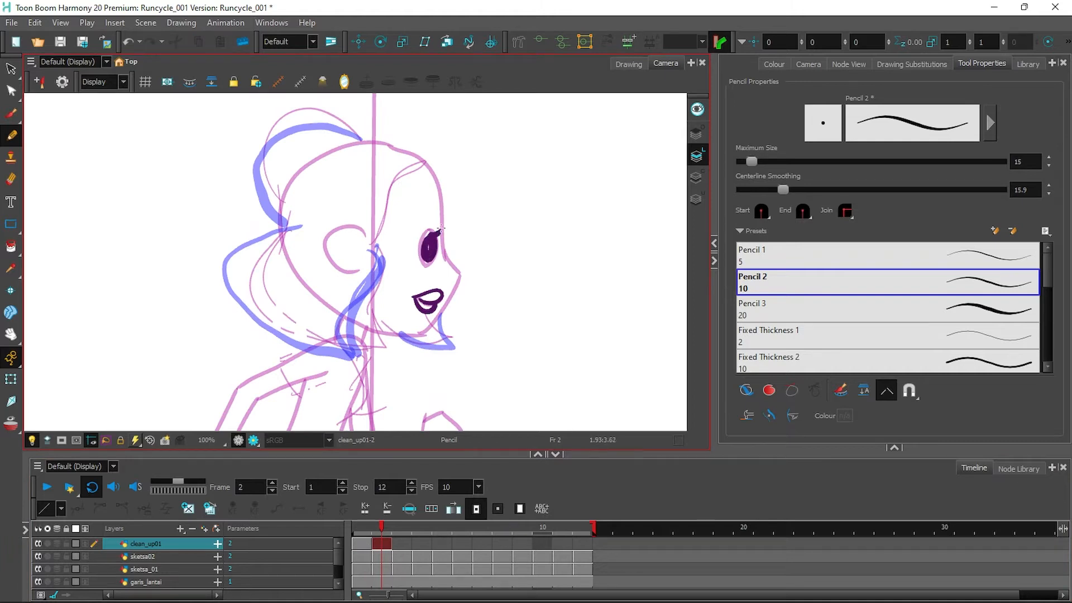
mouse_move(369, 142)
mouse_down()
mouse_move(428, 170)
mouse_move(444, 231)
mouse_move(412, 337)
mouse_up()
mouse_move(420, 162)
mouse_down()
mouse_move(381, 207)
mouse_move(371, 246)
mouse_move(395, 189)
mouse_move(423, 163)
mouse_up()
key(ctrl+z)
mouse_move(280, 237)
mouse_down()
mouse_move(278, 225)
mouse_move(385, 145)
mouse_up()
mouse_move(368, 236)
mouse_down()
mouse_move(376, 276)
mouse_move(355, 360)
mouse_up()
mouse_move(301, 227)
mouse_down()
mouse_move(263, 335)
mouse_move(348, 359)
mouse_move(450, 352)
mouse_up()
drag(353, 316, 422, 334)
key(ctrl+z)
drag(354, 315, 452, 351)
mouse_move(281, 221)
mouse_down()
mouse_move(272, 142)
mouse_move(364, 140)
mouse_up()
Ink frame 2's neck, forearm, back arm contour and fist.
drag(554, 303, 564, 140)
mouse_move(305, 188)
mouse_down()
mouse_move(311, 220)
mouse_move(295, 283)
mouse_move(347, 299)
mouse_up()
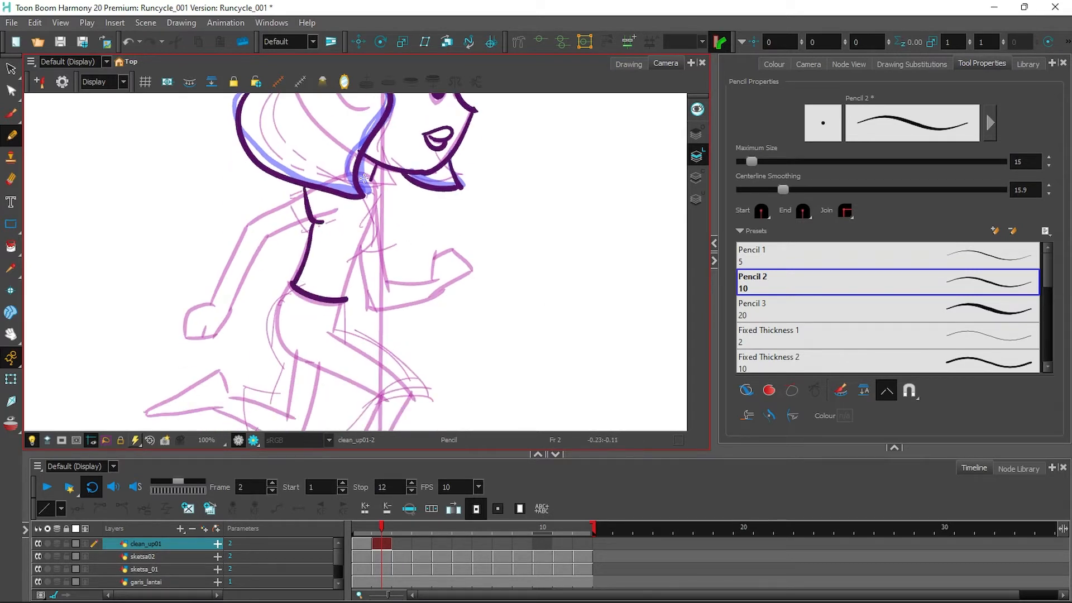
mouse_move(372, 189)
mouse_down()
mouse_move(342, 291)
mouse_move(385, 312)
mouse_move(466, 272)
mouse_up()
mouse_move(385, 275)
mouse_down()
mouse_move(438, 257)
mouse_move(454, 274)
mouse_up()
mouse_move(265, 241)
mouse_down()
mouse_move(226, 304)
mouse_move(302, 192)
mouse_move(266, 241)
mouse_up()
mouse_move(217, 304)
mouse_down()
mouse_move(185, 337)
mouse_move(229, 301)
mouse_up()
drag(207, 335, 208, 322)
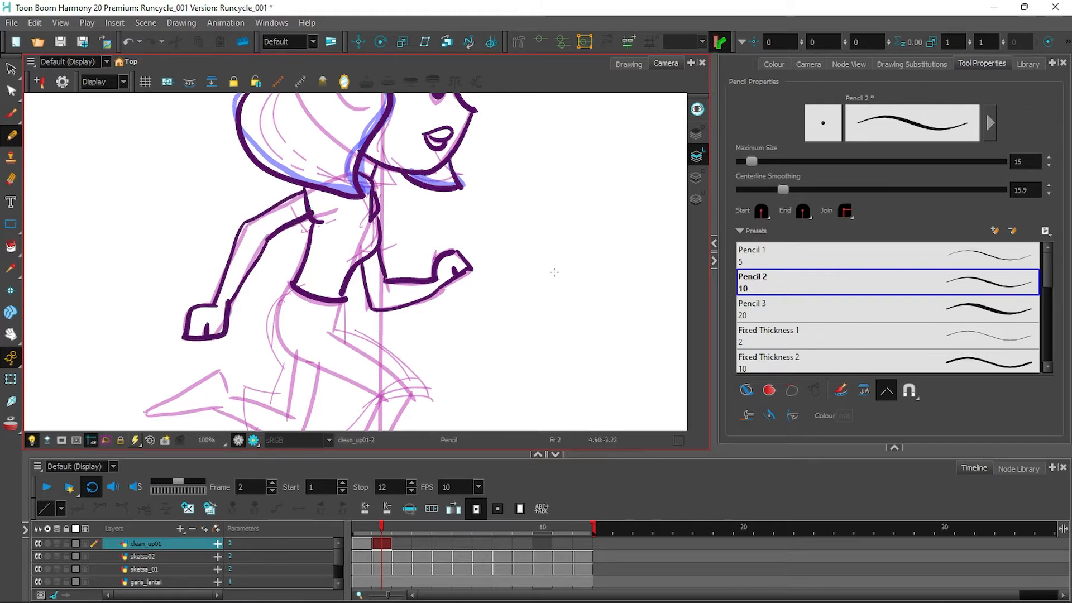
Ink frame 2's hip, bent-knee leg, thigh curve, back foot and both shins.
scroll(555, 272, down, 5)
mouse_move(297, 170)
mouse_down()
mouse_move(294, 267)
mouse_move(271, 301)
mouse_up()
mouse_move(277, 282)
mouse_down()
mouse_move(251, 275)
mouse_move(319, 337)
mouse_move(412, 290)
mouse_up()
drag(351, 186, 349, 219)
drag(324, 222, 434, 279)
mouse_move(222, 296)
mouse_down()
mouse_move(162, 297)
mouse_move(224, 292)
mouse_move(251, 308)
mouse_up()
drag(386, 283, 367, 365)
key(ctrl+z)
mouse_move(414, 279)
mouse_down()
mouse_move(358, 398)
mouse_move(422, 395)
mouse_up()
drag(370, 364, 430, 391)
scroll(596, 391, up, 3)
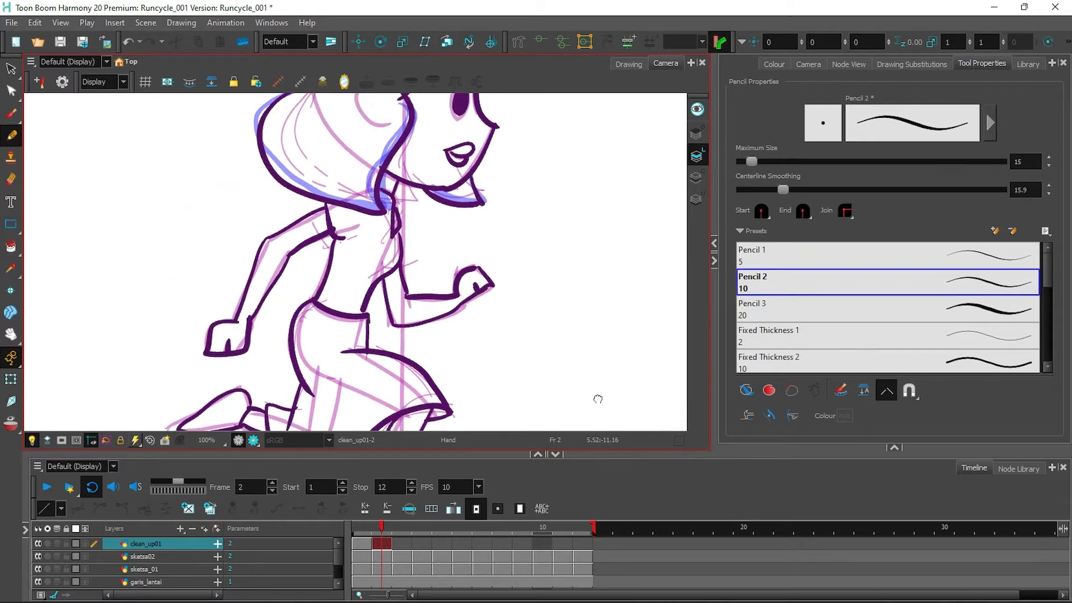
On frame 3, ink the lips, eye, head contour, chin and hair locks.
click(405, 549)
scroll(413, 246, up, 3)
drag(386, 270, 411, 275)
drag(406, 225, 412, 205)
drag(370, 119, 441, 247)
mouse_move(357, 304)
mouse_down()
mouse_move(440, 245)
mouse_move(419, 279)
mouse_move(440, 246)
mouse_move(362, 308)
mouse_move(439, 245)
mouse_up()
key(ctrl+z)
key(ctrl+z)
drag(337, 204, 355, 301)
mouse_move(269, 199)
mouse_down()
mouse_move(250, 215)
mouse_move(346, 315)
mouse_move(361, 295)
mouse_up()
mouse_move(380, 306)
mouse_down()
mouse_move(427, 306)
mouse_move(414, 286)
mouse_up()
drag(346, 214, 404, 142)
mouse_move(258, 213)
mouse_down()
mouse_move(310, 112)
mouse_move(366, 119)
mouse_up()
Ink frame 3's hair bun, neck down to the collar, and right sleeve.
drag(455, 184, 461, 228)
drag(325, 153, 261, 226)
drag(422, 297, 483, 182)
drag(340, 267, 365, 287)
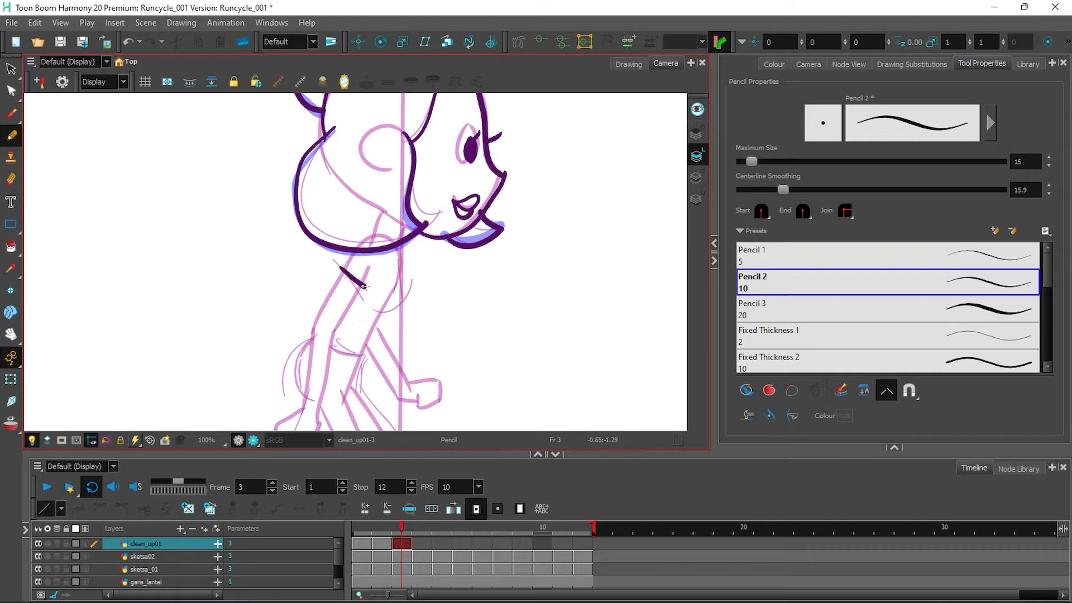
drag(396, 251, 373, 320)
drag(424, 357, 448, 272)
Ink frame 3's arm, forearm and looped hand at the wrist.
mouse_move(368, 190)
mouse_down()
mouse_move(337, 249)
mouse_move(328, 325)
mouse_up()
mouse_move(336, 325)
mouse_down()
mouse_move(358, 242)
mouse_move(387, 201)
mouse_move(360, 260)
mouse_up()
key(ctrl+z)
key(ctrl+z)
mouse_move(386, 202)
mouse_down()
mouse_move(358, 257)
mouse_move(375, 283)
mouse_up()
key(ctrl+z)
key(ctrl+z)
mouse_move(379, 268)
mouse_down()
mouse_move(355, 262)
mouse_move(329, 320)
mouse_up()
drag(397, 238, 438, 309)
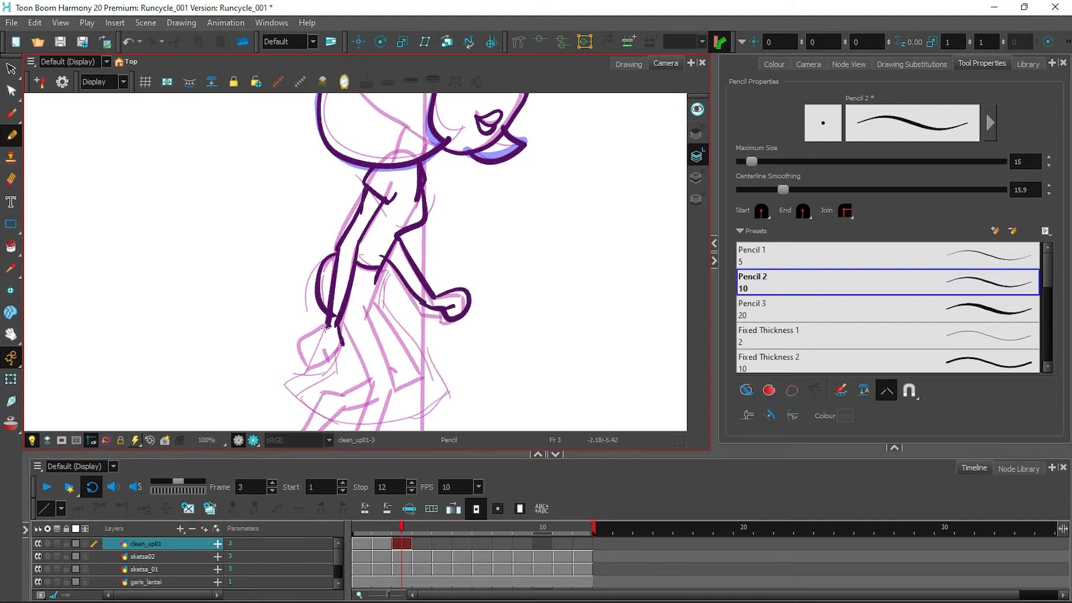
drag(325, 327, 327, 346)
Ink the dress back line, wrist marks, skirt hem, front leg and shoe.
drag(607, 285, 616, 204)
drag(394, 192, 396, 265)
drag(399, 184, 450, 318)
mouse_move(338, 235)
mouse_down()
mouse_move(346, 310)
mouse_move(422, 324)
mouse_move(449, 318)
mouse_up()
drag(393, 342, 372, 387)
mouse_move(324, 331)
mouse_down()
mouse_move(304, 363)
mouse_move(344, 340)
mouse_up()
key(ctrl+z)
drag(439, 359, 432, 315)
mouse_move(345, 343)
mouse_down()
mouse_move(331, 365)
mouse_move(366, 342)
mouse_up()
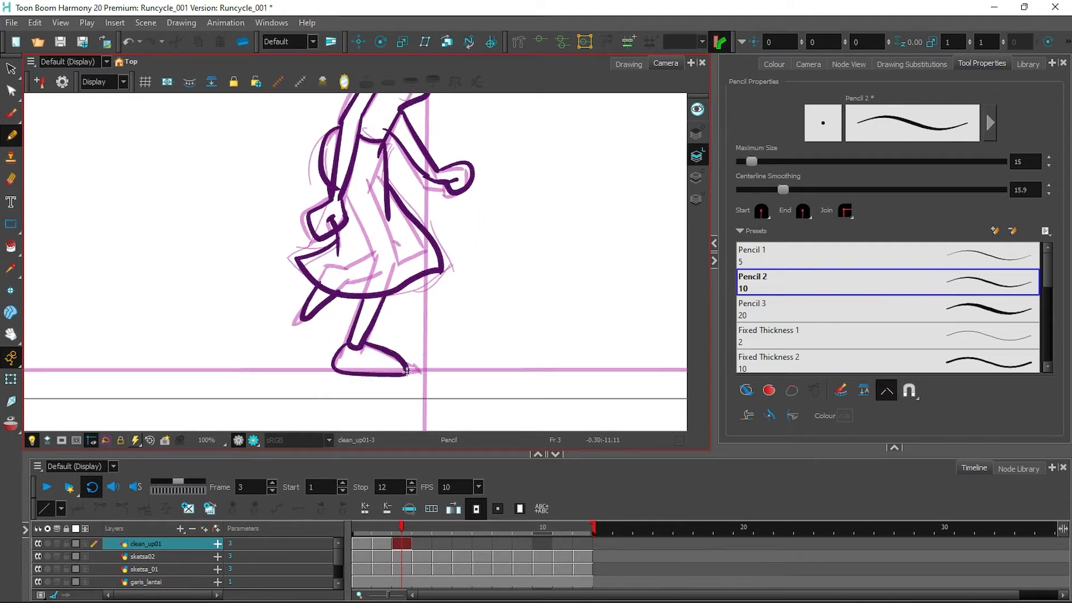
On frame 4, ink the eye with a lash, the head outline and the jaw.
click(421, 543)
drag(578, 123, 531, 394)
mouse_move(450, 205)
mouse_down()
mouse_move(452, 218)
mouse_move(481, 182)
mouse_up()
mouse_move(360, 119)
mouse_down()
mouse_move(391, 110)
mouse_move(473, 202)
mouse_move(468, 278)
mouse_move(416, 298)
mouse_up()
mouse_move(441, 258)
mouse_down()
mouse_move(468, 251)
mouse_move(464, 273)
mouse_move(444, 262)
mouse_up()
key(ctrl+z)
Ink frame 4's skirt edges and hem, then both legs and feet.
key(ctrl+z)
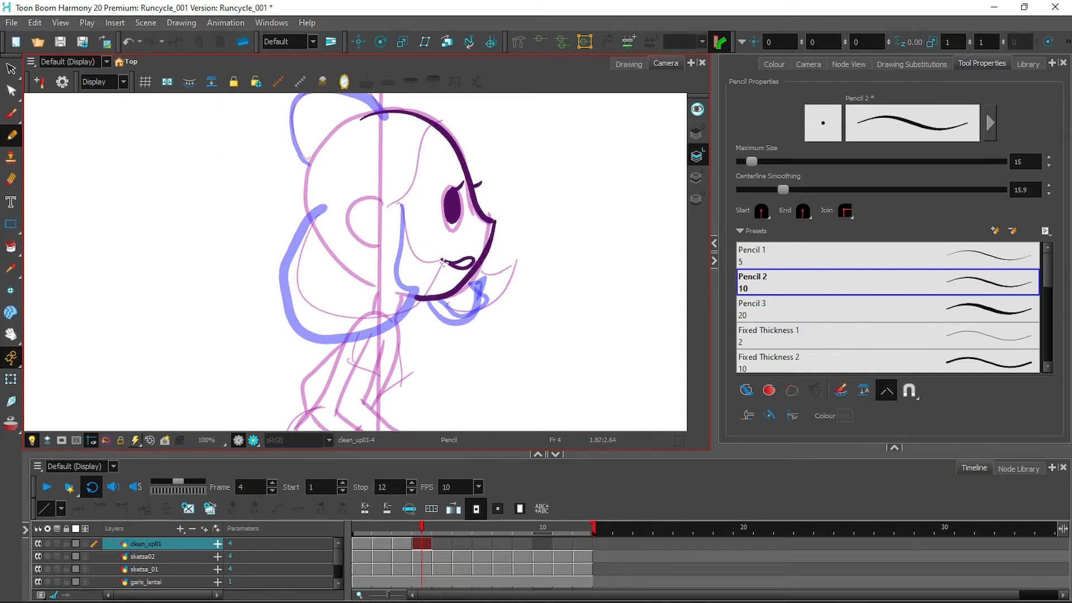
Ink the cheek, hair line and back of the head on frame 4, and accept the save warning.
mouse_move(398, 195)
mouse_down()
mouse_move(393, 268)
mouse_move(418, 290)
mouse_up()
mouse_move(323, 209)
mouse_down()
mouse_move(301, 341)
mouse_move(418, 291)
mouse_move(488, 285)
mouse_up()
drag(400, 199, 439, 129)
mouse_move(366, 117)
mouse_down()
mouse_move(329, 146)
mouse_move(309, 230)
mouse_up()
click(506, 324)
Ink frame 4's ear, neck, shoulder, back, arms and torso side down to the waist.
drag(379, 201, 389, 248)
mouse_move(321, 217)
mouse_down()
mouse_move(300, 157)
mouse_move(394, 154)
mouse_up()
drag(571, 309, 577, 132)
mouse_move(370, 215)
mouse_down()
mouse_move(366, 224)
mouse_move(401, 227)
mouse_move(387, 269)
mouse_move(323, 282)
mouse_up()
mouse_move(368, 230)
mouse_down()
mouse_move(353, 272)
mouse_move(416, 323)
mouse_up()
mouse_move(399, 245)
mouse_down()
mouse_move(380, 272)
mouse_move(447, 335)
mouse_move(435, 327)
mouse_up()
drag(357, 215, 323, 281)
drag(324, 282, 372, 305)
drag(397, 264, 386, 276)
drag(468, 295, 482, 198)
mouse_move(385, 210)
mouse_down()
mouse_move(387, 261)
mouse_move(455, 295)
mouse_up()
mouse_move(336, 186)
mouse_down()
mouse_move(272, 313)
mouse_move(437, 300)
mouse_move(428, 302)
mouse_up()
drag(430, 313, 452, 204)
mouse_move(320, 227)
mouse_down()
mouse_move(274, 302)
mouse_move(286, 303)
mouse_up()
key(ctrl+z)
mouse_move(347, 230)
mouse_down()
mouse_move(287, 303)
mouse_move(313, 330)
mouse_move(288, 302)
mouse_up()
mouse_move(426, 190)
mouse_down()
mouse_move(414, 234)
mouse_move(427, 301)
mouse_up()
drag(422, 241, 427, 299)
On frame 5, ink the eye, eyelash, mouth and head outline down the face.
key(period)
drag(581, 111, 564, 284)
drag(576, 110, 563, 284)
drag(463, 210, 465, 237)
drag(460, 211, 481, 209)
mouse_move(455, 280)
mouse_down()
mouse_move(485, 272)
mouse_move(457, 280)
mouse_up()
drag(457, 282, 479, 286)
mouse_move(366, 133)
mouse_down()
mouse_move(468, 165)
mouse_move(482, 203)
mouse_up()
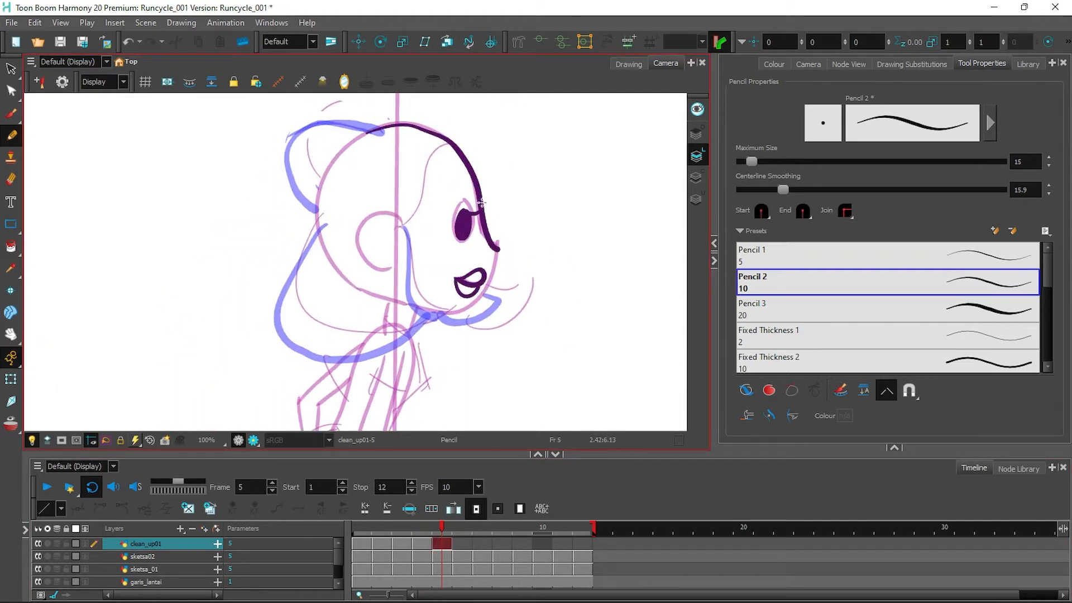
mouse_move(424, 306)
mouse_down()
mouse_move(487, 292)
mouse_move(475, 305)
mouse_move(499, 253)
mouse_move(484, 293)
mouse_move(410, 306)
mouse_up()
key(ctrl+z)
key(ctrl+z)
Ink frame 5's front and lower hair lines, the back of the head and the ear.
drag(399, 225, 432, 324)
mouse_move(332, 222)
mouse_down()
mouse_move(433, 324)
mouse_move(494, 306)
mouse_up()
mouse_move(441, 527)
mouse_down()
mouse_move(392, 527)
mouse_move(451, 521)
mouse_move(442, 528)
mouse_up()
drag(404, 226, 456, 141)
mouse_move(316, 232)
mouse_down()
mouse_move(374, 127)
mouse_move(286, 162)
mouse_move(313, 219)
mouse_up()
Ink frame 5's collar, neck sides, back, shoulder and right torso side.
drag(527, 324, 543, 215)
drag(389, 274, 413, 286)
drag(392, 255, 390, 283)
drag(348, 255, 363, 279)
drag(366, 258, 349, 322)
drag(428, 258, 416, 285)
drag(433, 228, 403, 334)
Ink frame 5's back arm, front arm, forearm and fist with its finger line.
drag(360, 274, 319, 345)
drag(393, 272, 373, 351)
mouse_move(412, 287)
mouse_down()
mouse_move(398, 340)
mouse_move(459, 346)
mouse_up()
drag(375, 354, 455, 363)
mouse_move(454, 343)
mouse_down()
mouse_move(494, 357)
mouse_move(461, 361)
mouse_up()
drag(481, 361, 475, 342)
Ink frame 5's skirt, including the hem, small ticks, fold line and upper front edge.
scroll(473, 343, down, 5)
mouse_move(380, 231)
mouse_down()
mouse_move(327, 215)
mouse_move(306, 291)
mouse_up()
mouse_move(306, 272)
mouse_down()
mouse_move(287, 306)
mouse_move(382, 325)
mouse_move(461, 300)
mouse_up()
drag(462, 301, 447, 304)
drag(404, 309, 414, 308)
drag(389, 247, 381, 280)
mouse_move(389, 252)
mouse_down()
mouse_move(447, 270)
mouse_move(463, 300)
mouse_up()
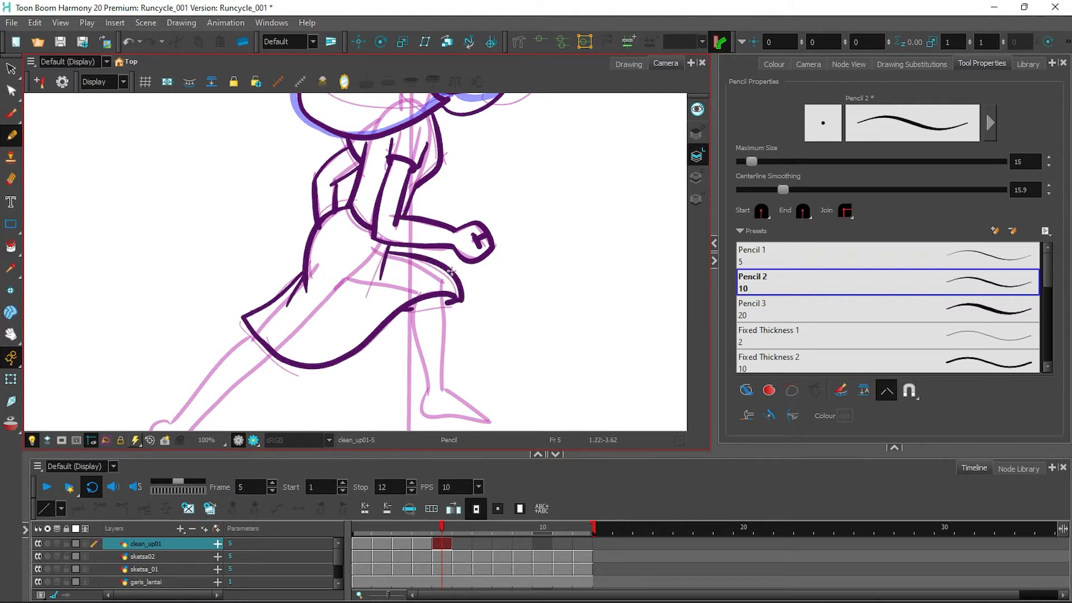
Ink frame 5's back leg and foot, then the front lower leg, ankle and foot.
drag(478, 342, 537, 212)
mouse_move(315, 208)
mouse_down()
mouse_move(243, 308)
mouse_move(269, 250)
mouse_move(237, 293)
mouse_up()
key(ctrl+z)
key(ctrl+z)
drag(333, 223, 241, 306)
key(ctrl+z)
drag(334, 225, 295, 262)
key(ctrl+z)
drag(243, 309, 332, 223)
key(ctrl+z)
mouse_move(236, 292)
mouse_down()
mouse_move(224, 342)
mouse_move(242, 307)
mouse_up()
drag(476, 173, 490, 261)
drag(506, 168, 505, 257)
mouse_move(487, 262)
mouse_down()
mouse_move(545, 291)
mouse_move(504, 260)
mouse_up()
On frame 6, ink the eye, eyelash, head outline, hair lock, cheek and bun.
drag(568, 225, 580, 285)
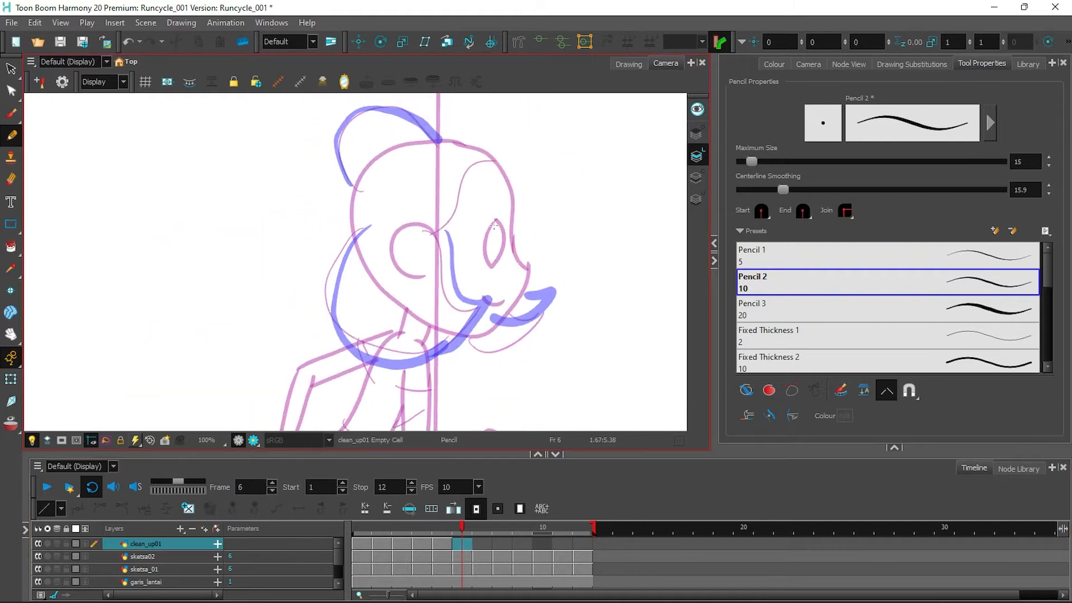
drag(495, 225, 493, 226)
drag(491, 228, 506, 226)
mouse_move(415, 144)
mouse_down()
mouse_move(513, 240)
mouse_move(530, 272)
mouse_up()
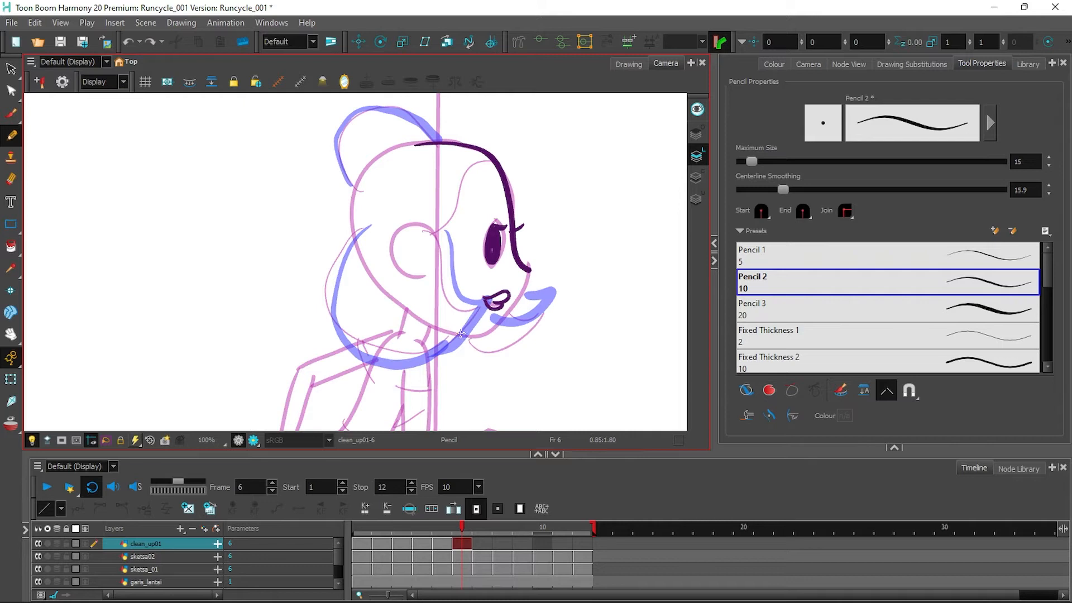
key(ctrl+z)
drag(548, 297, 495, 335)
mouse_move(436, 221)
mouse_down()
mouse_move(479, 296)
mouse_move(358, 337)
mouse_up()
drag(373, 220, 360, 347)
mouse_move(360, 254)
mouse_down()
mouse_move(352, 215)
mouse_move(431, 141)
mouse_up()
mouse_move(356, 190)
mouse_down()
mouse_move(344, 140)
mouse_move(416, 115)
mouse_move(439, 145)
mouse_up()
key(ctrl+z)
mouse_move(462, 527)
mouse_down()
mouse_move(447, 526)
mouse_move(463, 527)
mouse_up()
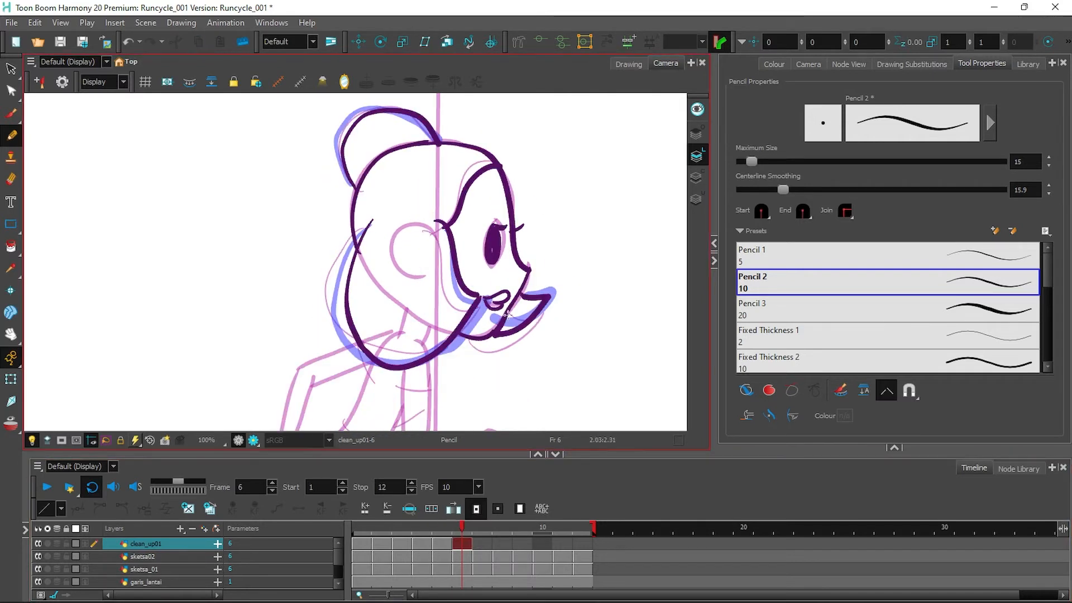
Ink frame 6's torso, back line, shoulder, both arms and hands.
scroll(550, 298, down, 5)
drag(424, 250, 464, 247)
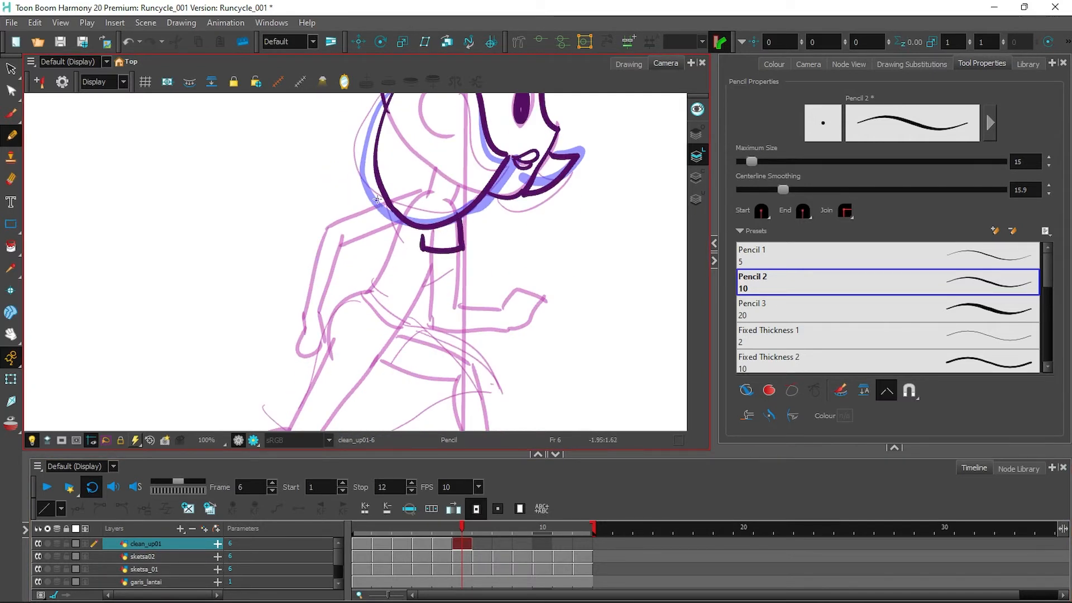
mouse_move(382, 259)
mouse_down()
mouse_move(424, 294)
mouse_move(435, 277)
mouse_up()
drag(435, 251, 439, 328)
drag(458, 251, 504, 325)
drag(363, 211, 379, 203)
mouse_move(325, 226)
mouse_down()
mouse_move(307, 305)
mouse_move(327, 335)
mouse_up()
mouse_move(309, 304)
mouse_down()
mouse_move(302, 335)
mouse_move(327, 344)
mouse_up()
drag(306, 334, 315, 328)
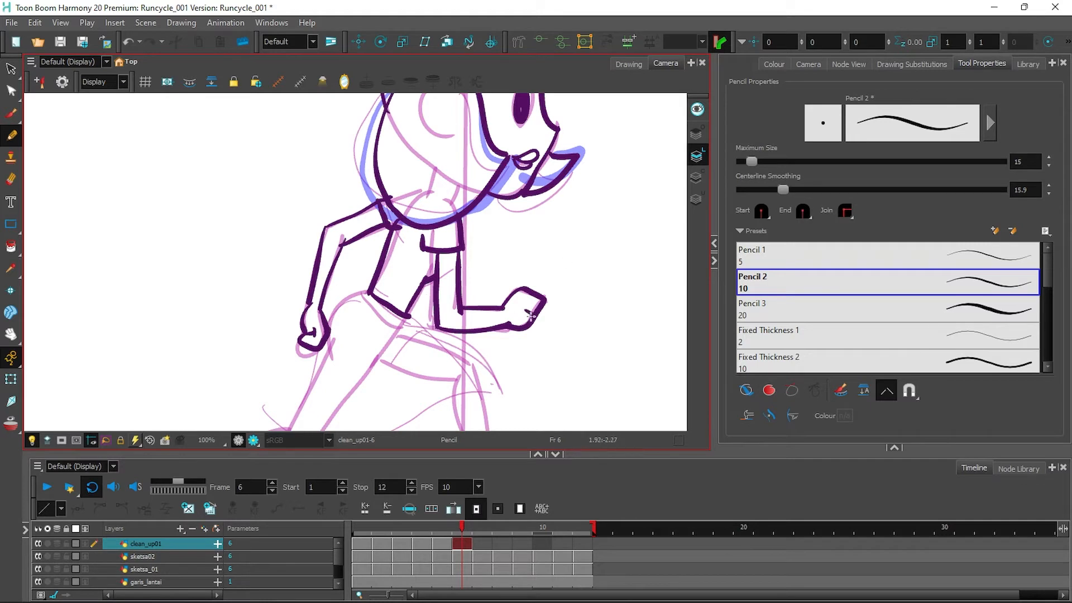
Ink frame 6's thigh, skirt back, both calves, shin and both feet.
scroll(531, 316, down, 5)
mouse_move(381, 158)
mouse_down()
mouse_move(343, 229)
mouse_move(393, 304)
mouse_move(530, 258)
mouse_up()
drag(451, 189, 529, 258)
mouse_move(207, 335)
mouse_down()
mouse_move(167, 357)
mouse_move(206, 335)
mouse_up()
drag(220, 310, 314, 289)
drag(212, 334, 322, 315)
drag(499, 301, 518, 342)
mouse_move(513, 257)
mouse_down()
mouse_move(528, 341)
mouse_move(538, 335)
mouse_move(527, 332)
mouse_up()
On frame 7, ink the eye, eyelash, face and chin lines, head outline and hair bun.
click(481, 546)
mouse_move(643, 126)
mouse_down()
mouse_move(553, 316)
mouse_move(534, 401)
mouse_up()
drag(445, 228, 444, 262)
drag(445, 233, 454, 229)
drag(379, 232, 454, 299)
drag(375, 362, 461, 301)
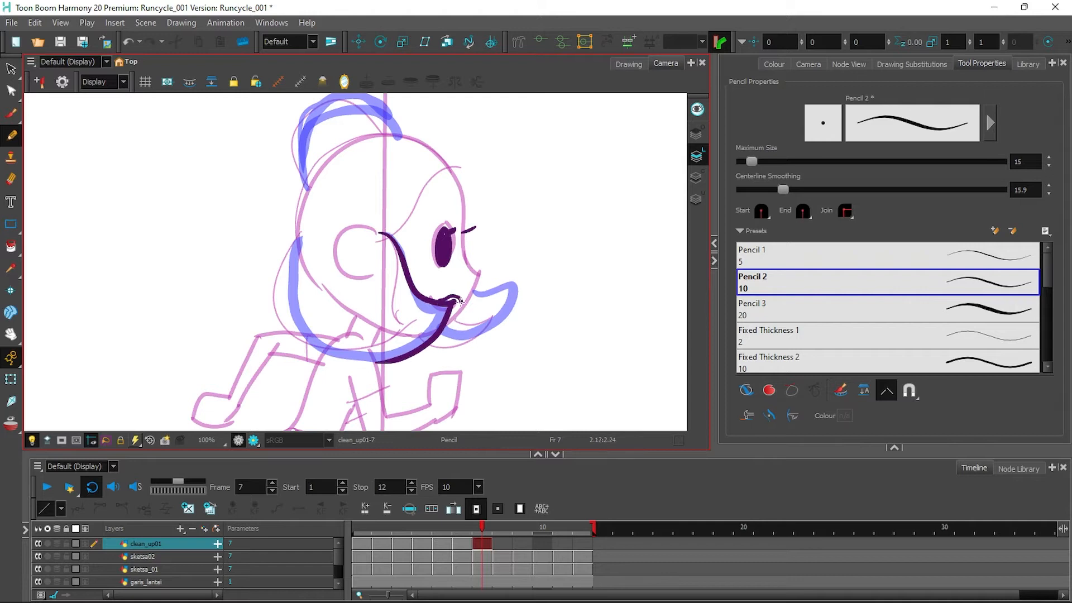
mouse_move(338, 161)
mouse_down()
mouse_move(446, 150)
mouse_move(472, 272)
mouse_move(382, 136)
mouse_move(481, 276)
mouse_up()
key(ctrl+z)
mouse_move(480, 274)
mouse_down()
mouse_move(431, 341)
mouse_move(508, 292)
mouse_up()
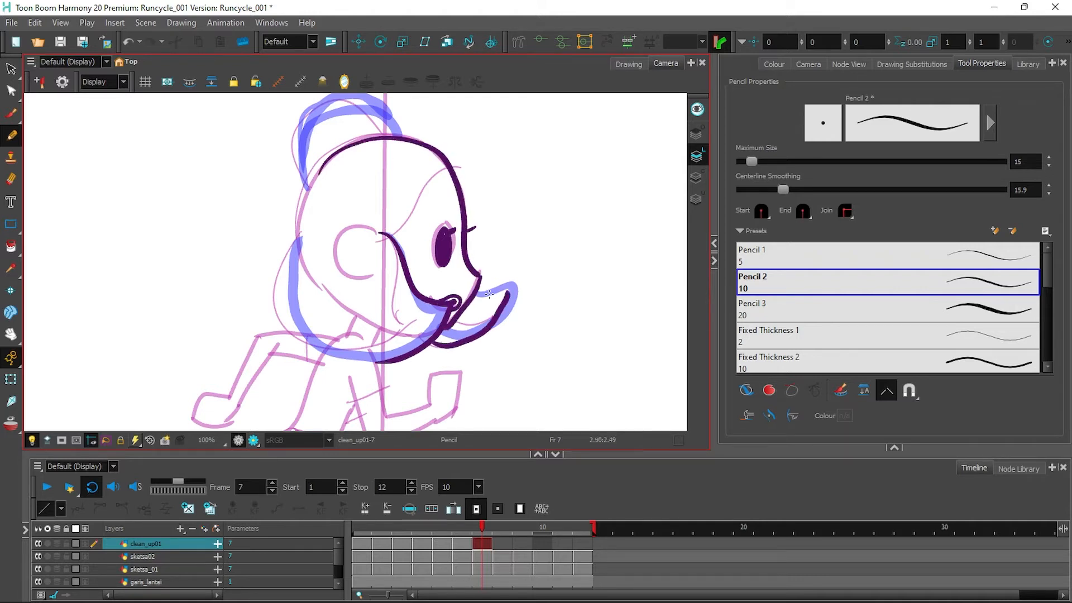
drag(389, 240, 447, 166)
mouse_move(321, 168)
mouse_down()
mouse_move(291, 313)
mouse_move(388, 363)
mouse_up()
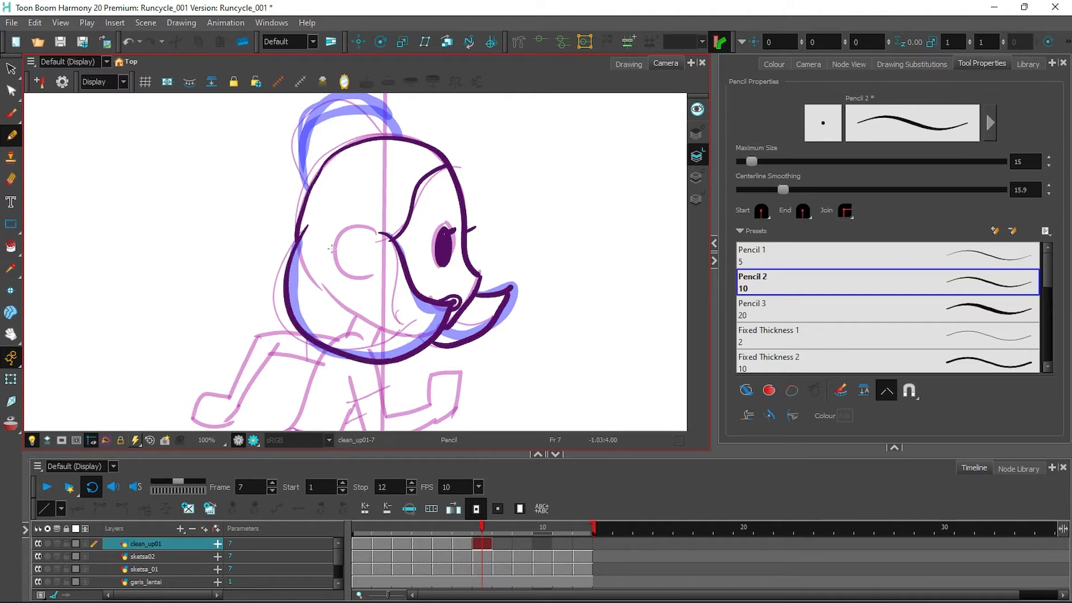
mouse_move(308, 188)
mouse_down()
mouse_move(324, 107)
mouse_move(400, 136)
mouse_up()
Ink frame 7's collar, neck, back line, both fists and forearms, and the back upper arm.
drag(535, 354, 561, 195)
drag(376, 245, 414, 228)
mouse_move(413, 228)
mouse_down()
mouse_move(406, 207)
mouse_move(377, 244)
mouse_up()
mouse_move(333, 180)
mouse_down()
mouse_move(322, 268)
mouse_move(359, 295)
mouse_up()
key(ctrl+z)
mouse_move(455, 244)
mouse_down()
mouse_move(460, 261)
mouse_move(397, 286)
mouse_up()
drag(471, 239, 483, 238)
key(comma)
key(period)
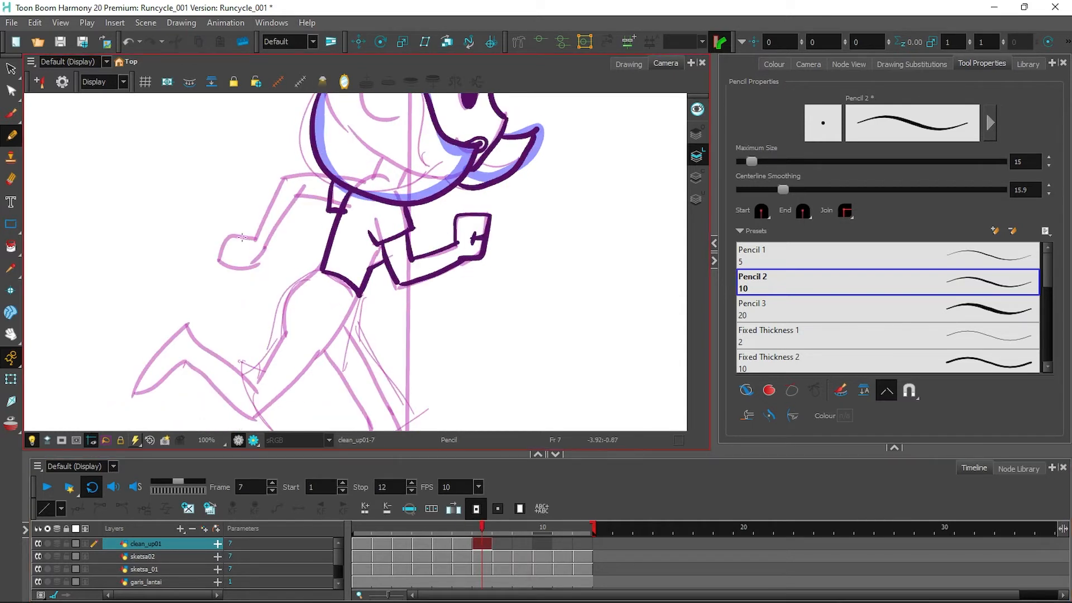
drag(228, 241, 266, 246)
drag(282, 177, 252, 239)
drag(301, 191, 289, 211)
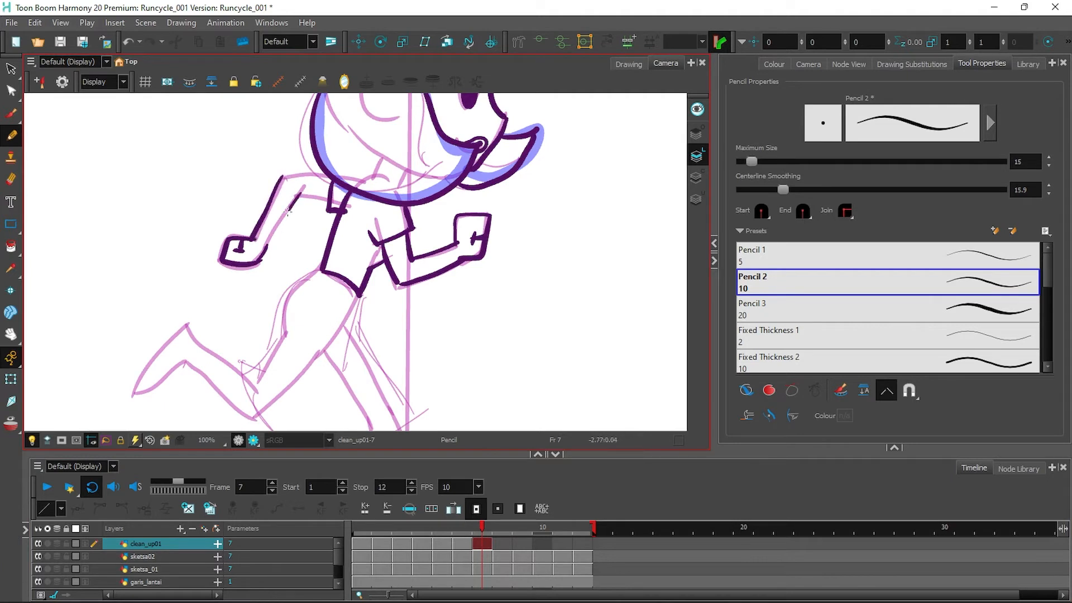
Ink frame 7's hip, skirt and hem, back foot, front shin and foot, then go to frame 8.
drag(501, 337, 525, 204)
mouse_move(346, 138)
mouse_down()
mouse_move(318, 153)
mouse_move(303, 223)
mouse_up()
drag(302, 204, 274, 244)
drag(263, 230, 436, 284)
drag(382, 163, 375, 240)
drag(379, 202, 438, 284)
mouse_move(207, 193)
mouse_down()
mouse_move(212, 229)
mouse_move(273, 258)
mouse_up()
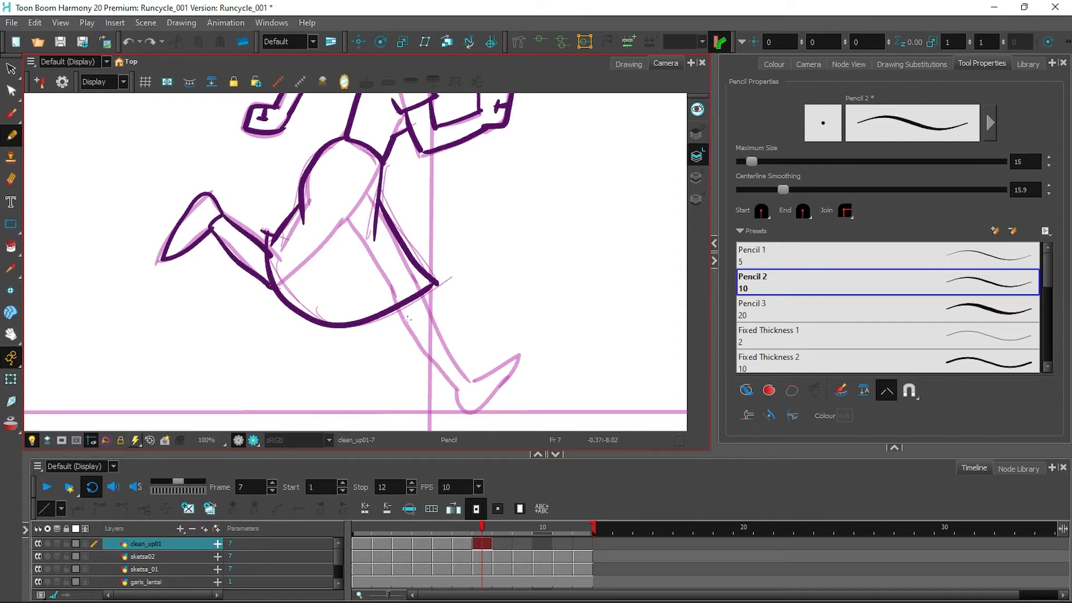
drag(438, 358, 458, 390)
drag(423, 295, 451, 351)
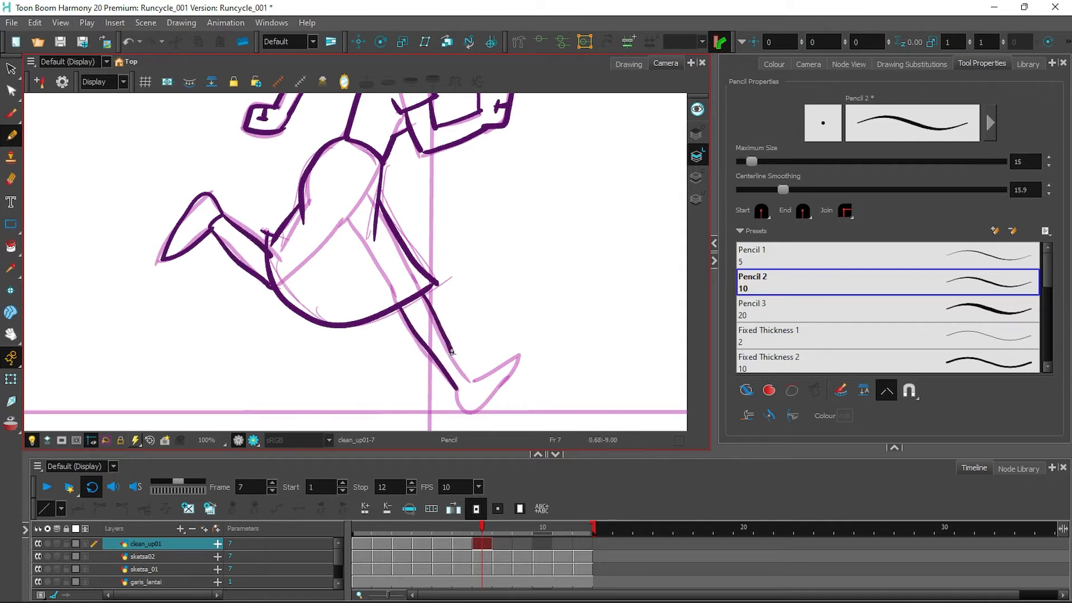
mouse_move(458, 390)
mouse_down()
mouse_move(510, 360)
mouse_move(472, 382)
mouse_up()
click(503, 544)
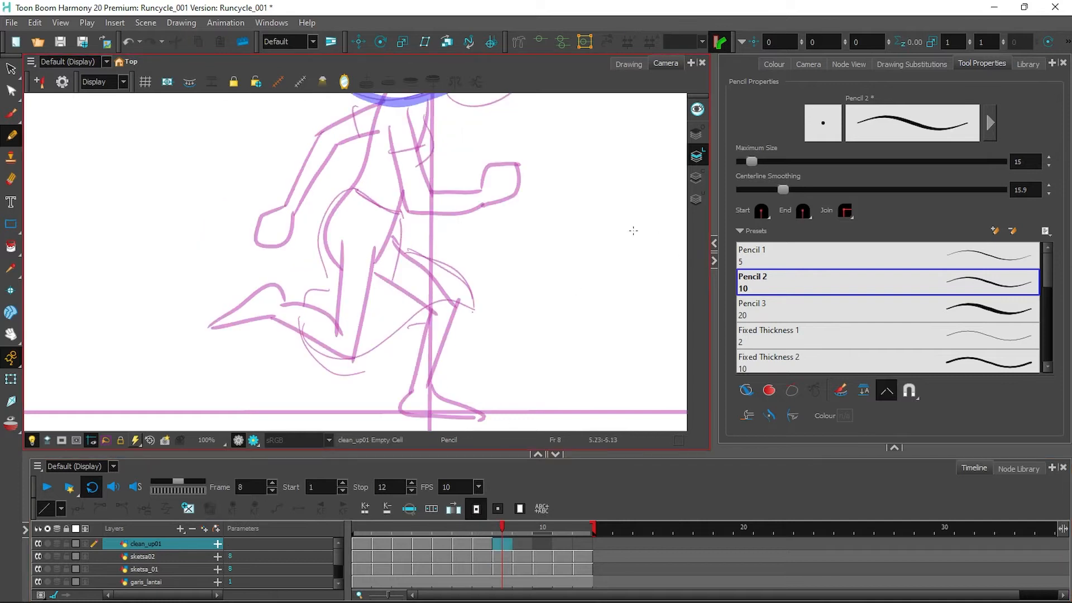
Ink frame 8's eye and lash, face profile, lips, jaw, head top and back bun.
drag(492, 134, 461, 349)
mouse_move(461, 192)
mouse_down()
mouse_move(455, 212)
mouse_move(491, 186)
mouse_up()
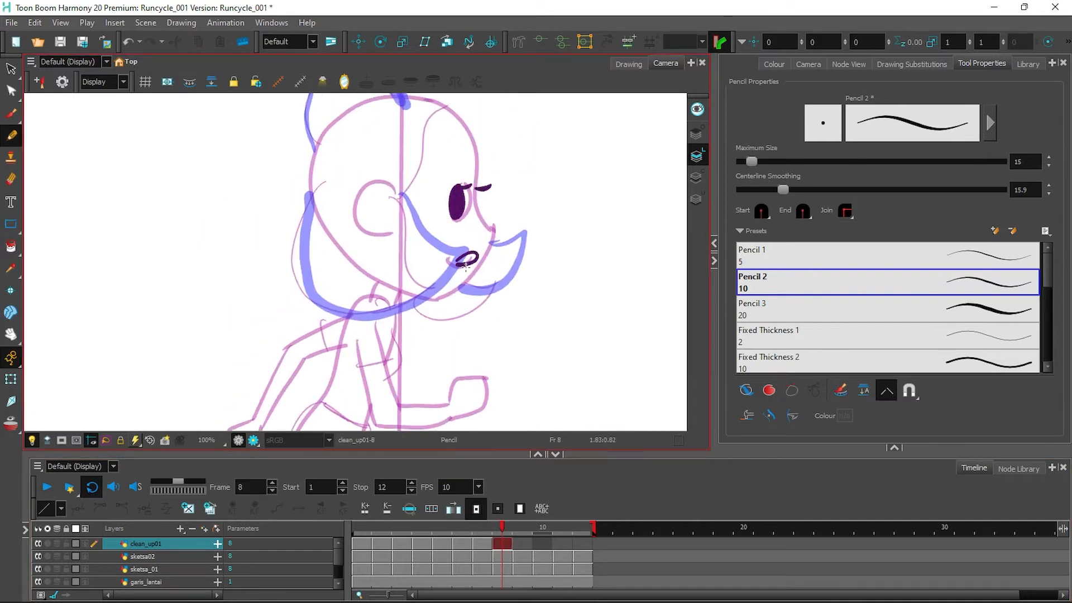
drag(408, 98, 494, 233)
mouse_move(428, 299)
mouse_down()
mouse_move(455, 294)
mouse_move(493, 241)
mouse_move(469, 279)
mouse_up()
key(ctrl+z)
drag(398, 187, 465, 250)
mouse_move(321, 183)
mouse_down()
mouse_move(349, 318)
mouse_move(469, 249)
mouse_move(456, 296)
mouse_up()
mouse_move(447, 107)
mouse_down()
mouse_move(420, 132)
mouse_move(444, 185)
mouse_up()
mouse_move(305, 275)
mouse_down()
mouse_move(387, 174)
mouse_move(411, 176)
mouse_up()
mouse_move(312, 219)
mouse_down()
mouse_move(331, 147)
mouse_move(401, 174)
mouse_up()
Ink frame 8's shoulder, body side, both arms, sleeves, hands and rear fist.
mouse_move(395, 413)
mouse_down()
mouse_move(452, 220)
mouse_move(438, 218)
mouse_up()
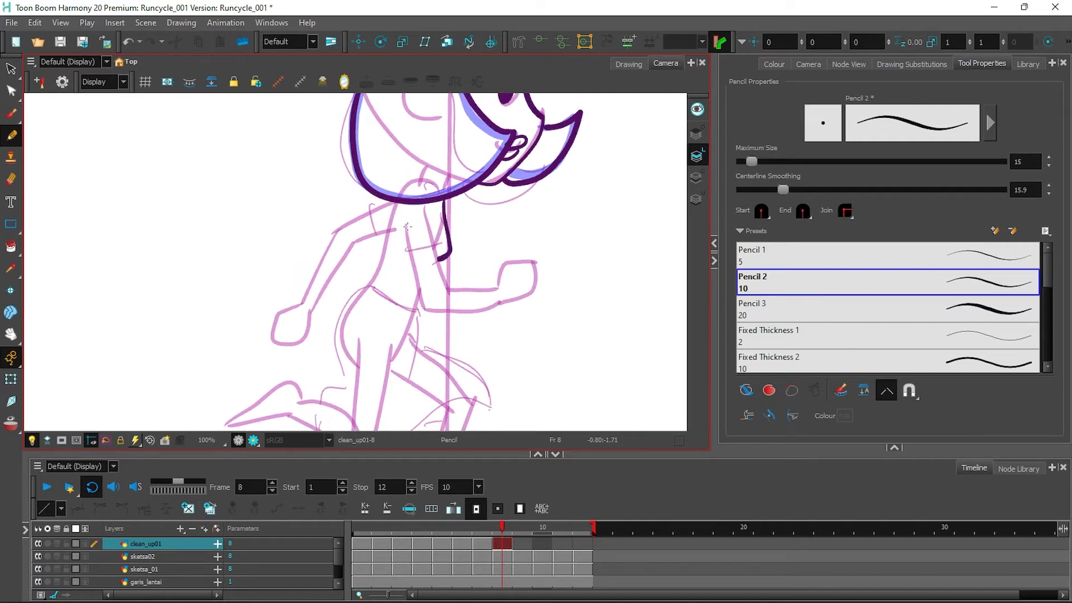
mouse_move(390, 203)
mouse_down()
mouse_move(371, 208)
mouse_move(383, 237)
mouse_up()
drag(397, 202, 371, 288)
drag(408, 250, 423, 311)
mouse_move(439, 247)
mouse_down()
mouse_move(443, 263)
mouse_move(499, 288)
mouse_up()
drag(431, 311, 535, 296)
mouse_move(499, 286)
mouse_down()
mouse_move(506, 266)
mouse_move(537, 296)
mouse_move(520, 292)
mouse_up()
drag(277, 315, 304, 303)
mouse_move(305, 303)
mouse_down()
mouse_move(332, 230)
mouse_move(310, 314)
mouse_up()
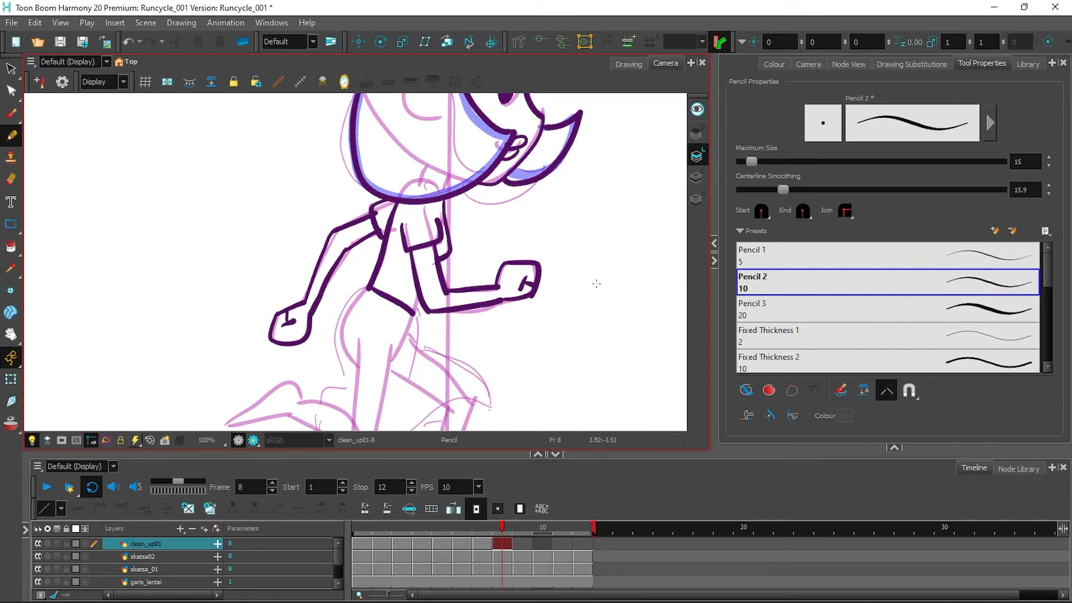
drag(596, 283, 622, 148)
Ink frame 8's hip, thighs, knee, front shin and both feet.
drag(395, 155, 375, 262)
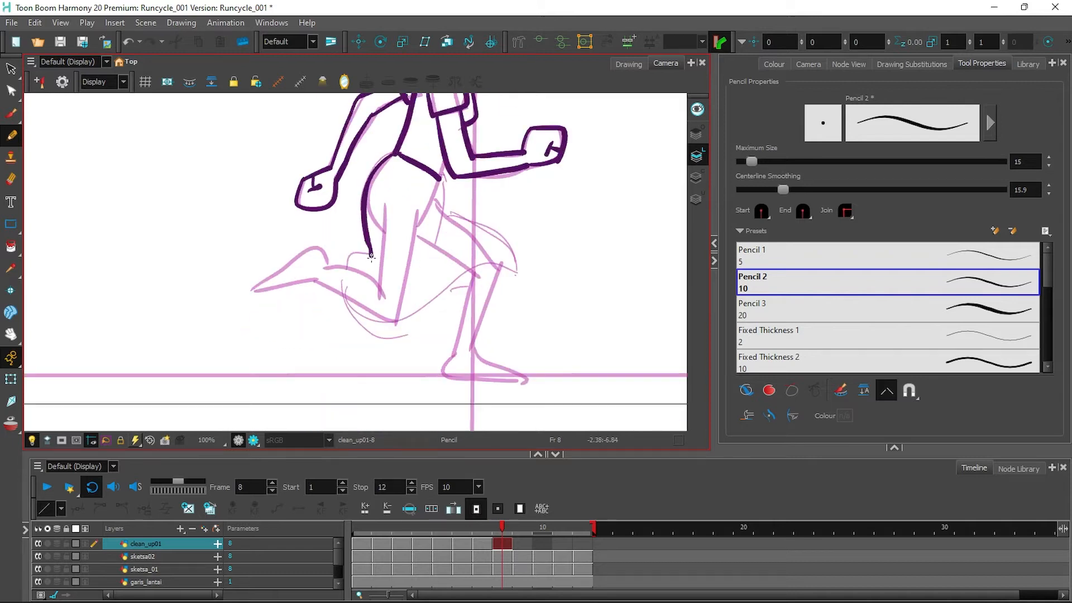
mouse_move(351, 264)
mouse_down()
mouse_move(447, 290)
mouse_move(511, 265)
mouse_up()
mouse_move(436, 178)
mouse_down()
mouse_move(437, 240)
mouse_move(511, 265)
mouse_up()
drag(317, 281, 323, 247)
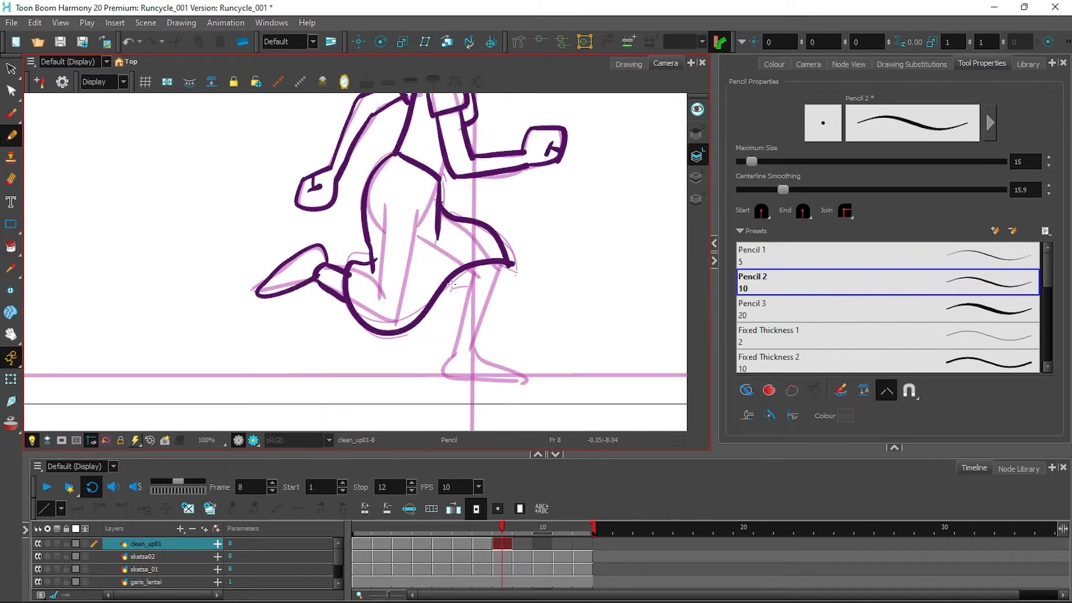
drag(497, 284, 472, 349)
mouse_move(475, 278)
mouse_down()
mouse_move(456, 354)
mouse_move(516, 382)
mouse_move(475, 346)
mouse_up()
On frame 9, fill in the girl's eye and add her two eyelashes.
click(522, 543)
drag(577, 202, 483, 478)
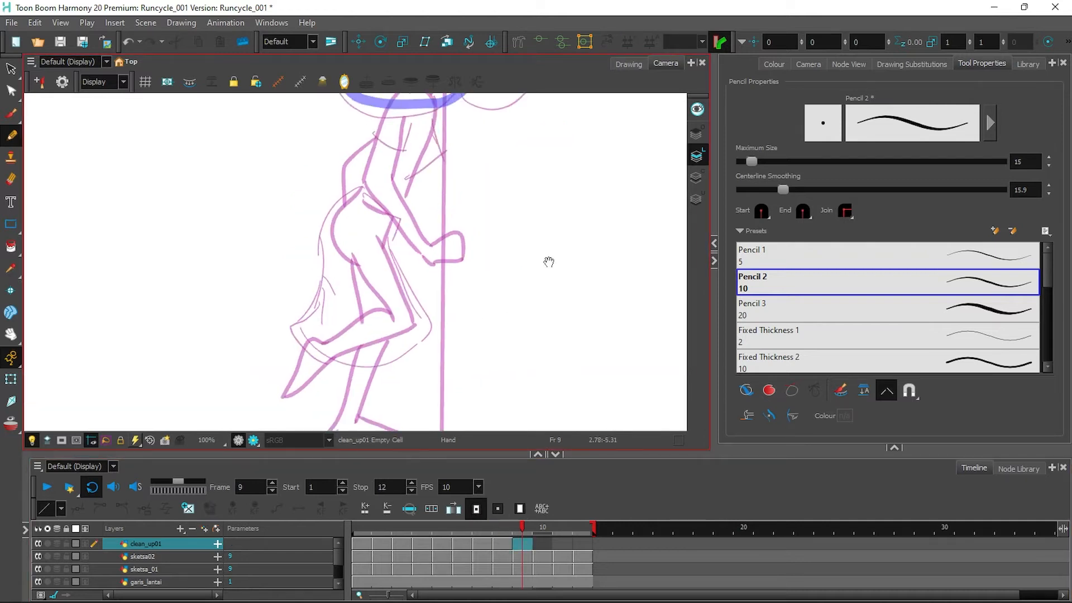
mouse_move(437, 196)
mouse_down()
mouse_move(439, 224)
mouse_move(450, 195)
mouse_up()
drag(456, 198, 472, 194)
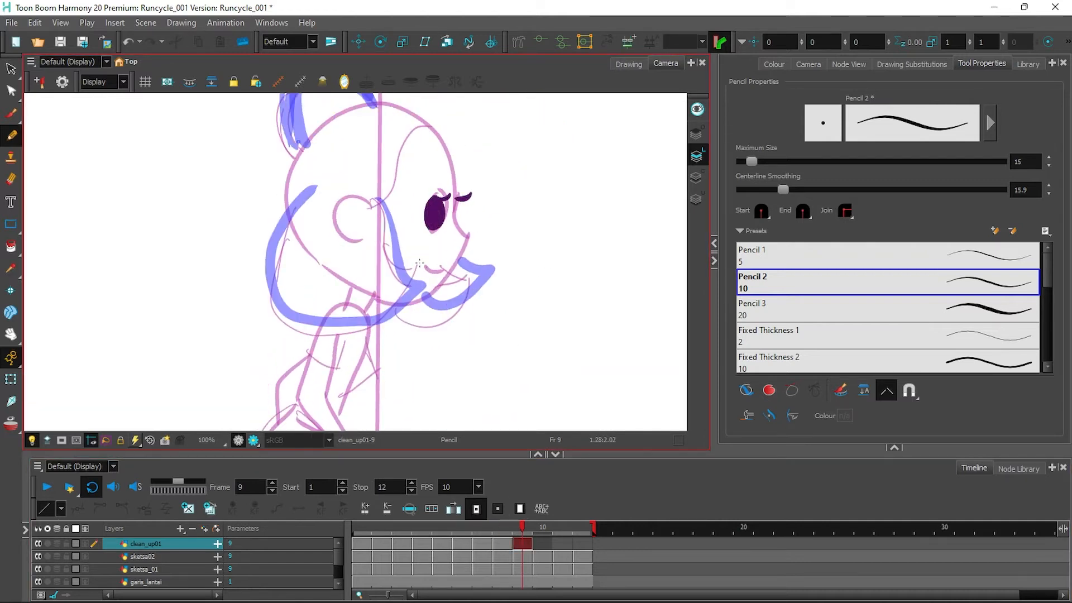
Ink frame 9's head outline, lower hair flick and top bun, redoing one bad head stroke.
mouse_move(356, 110)
mouse_down()
mouse_move(444, 147)
mouse_move(470, 241)
mouse_up()
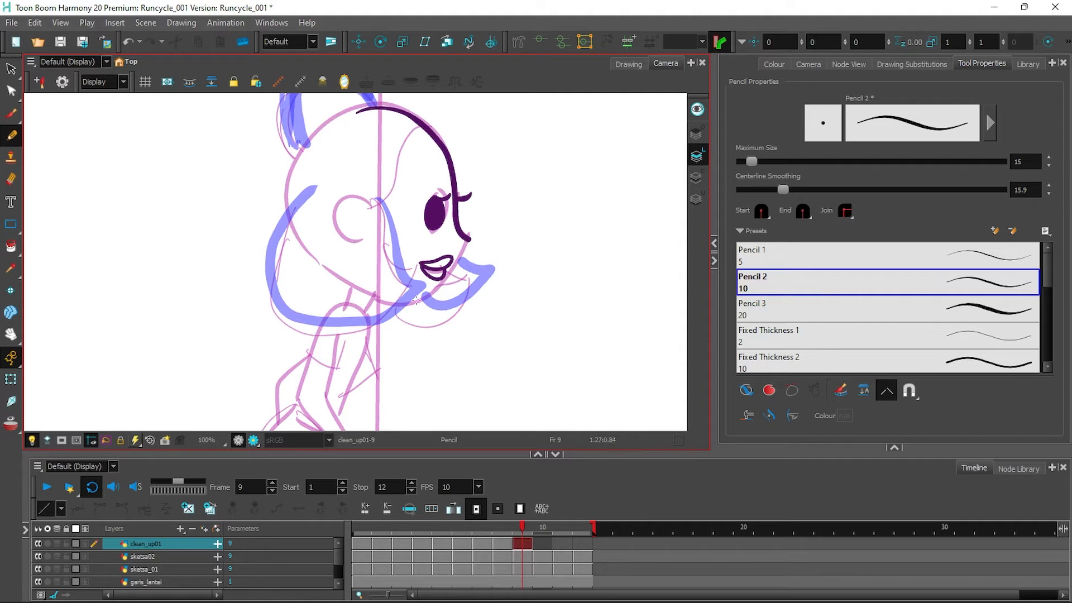
mouse_move(363, 110)
mouse_down()
mouse_move(287, 196)
mouse_move(289, 215)
mouse_move(358, 113)
mouse_move(332, 121)
mouse_move(269, 259)
mouse_move(400, 310)
mouse_move(423, 286)
mouse_up()
key(ctrl+z)
key(ctrl+z)
mouse_move(364, 202)
mouse_down()
mouse_move(429, 291)
mouse_move(428, 129)
mouse_up()
mouse_move(460, 260)
mouse_down()
mouse_move(482, 295)
mouse_move(421, 302)
mouse_up()
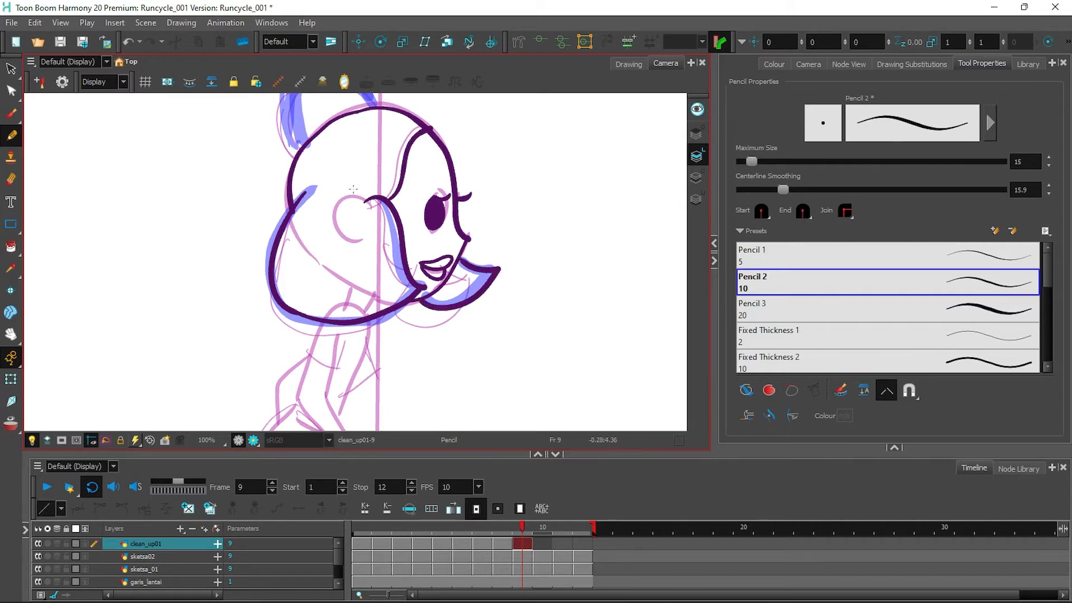
drag(353, 190, 353, 245)
drag(302, 207, 384, 165)
scroll(324, 242, down, 3)
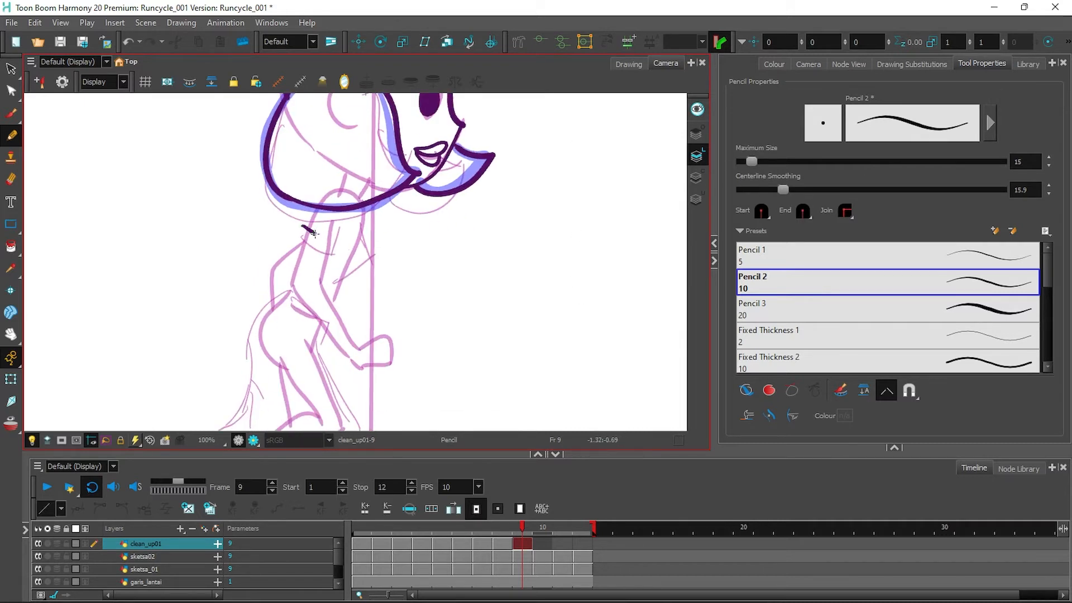
Ink frame 9's neck, shoulder, arm, fist and the curve of the back and hip.
drag(366, 212, 354, 272)
mouse_move(305, 243)
mouse_down()
mouse_move(290, 291)
mouse_move(363, 347)
mouse_move(345, 355)
mouse_up()
drag(293, 290, 331, 340)
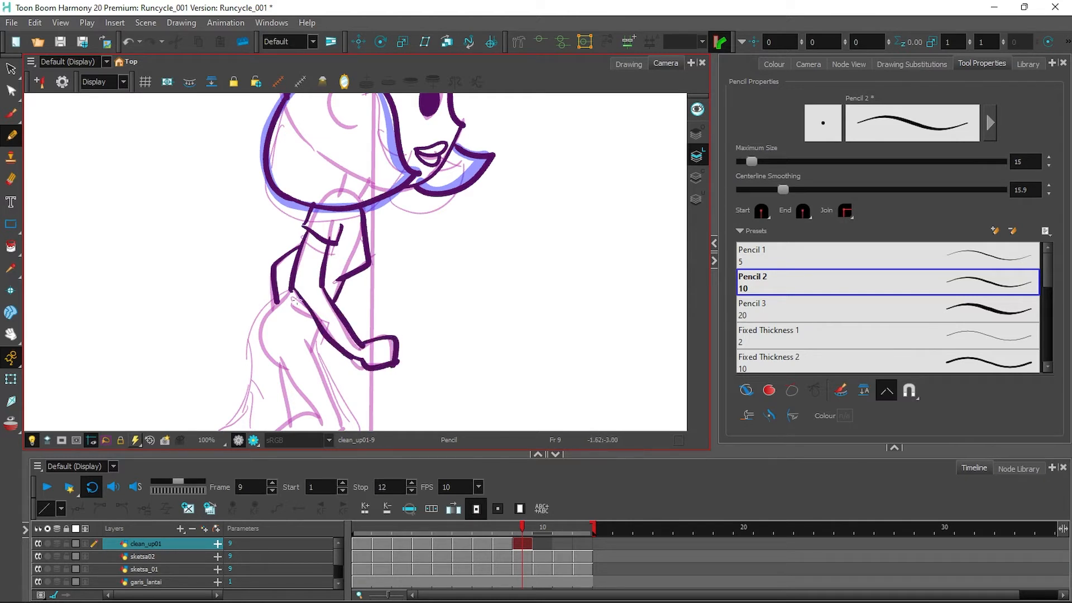
drag(292, 296, 241, 360)
Ink frame 9's skirt edges and hem, front shin and both feet.
drag(440, 280, 449, 124)
drag(250, 200, 267, 267)
mouse_move(259, 232)
mouse_down()
mouse_move(228, 279)
mouse_move(366, 274)
mouse_up()
drag(320, 188, 365, 280)
drag(241, 298, 299, 366)
drag(279, 362, 329, 385)
Compare frame 9 with frame 8, then move on to the empty frame 10.
click(505, 544)
click(525, 544)
drag(546, 247, 506, 429)
click(546, 545)
drag(559, 170, 544, 275)
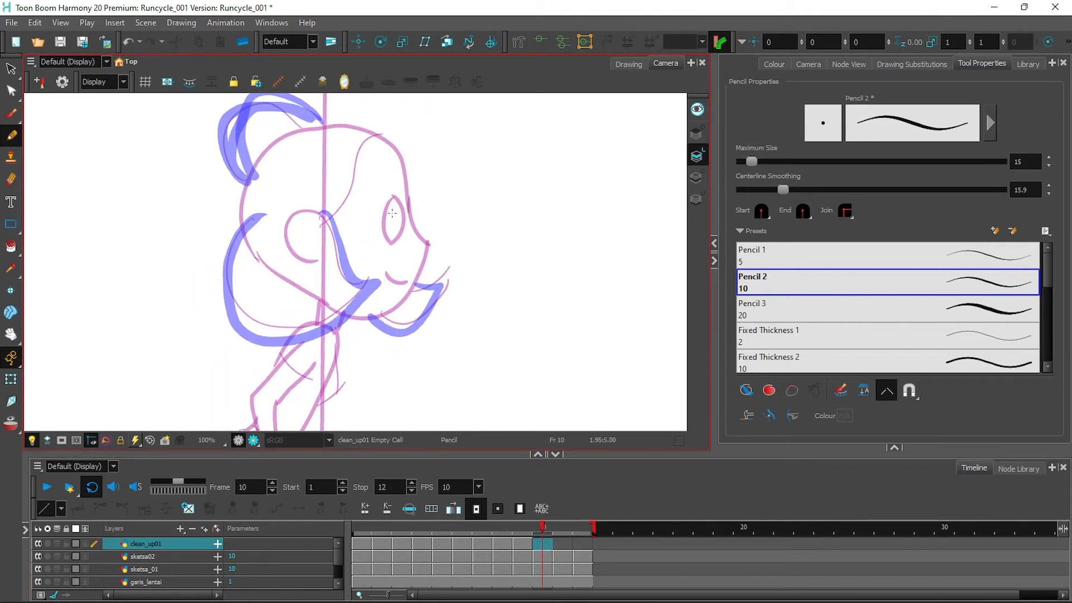
Ink frame 10's eyelash, face outline, mouth, hair curves, head top, bun and hairline.
drag(394, 217, 416, 215)
drag(364, 133, 432, 247)
drag(386, 272, 379, 283)
drag(380, 282, 322, 338)
mouse_move(257, 210)
mouse_down()
mouse_move(307, 341)
mouse_move(328, 336)
mouse_up()
mouse_move(242, 225)
mouse_down()
mouse_move(275, 143)
mouse_move(373, 137)
mouse_up()
click(565, 545)
click(542, 544)
drag(224, 143, 321, 126)
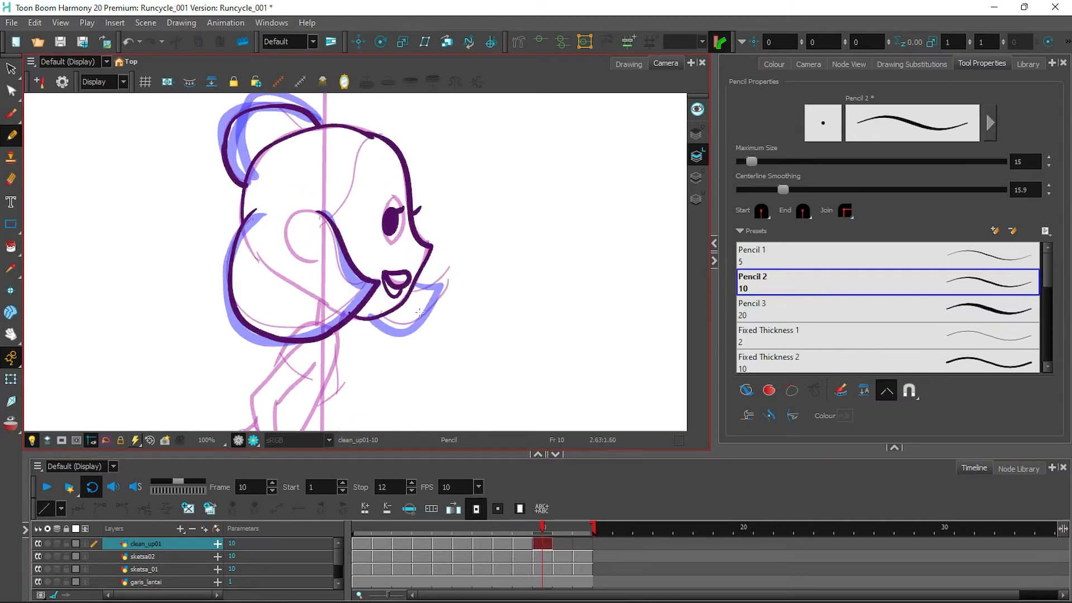
drag(450, 284, 363, 317)
drag(326, 221, 369, 137)
Ink frame 10's upper arm, forearm and hand, checking against frames 1 and 12.
drag(510, 400, 582, 204)
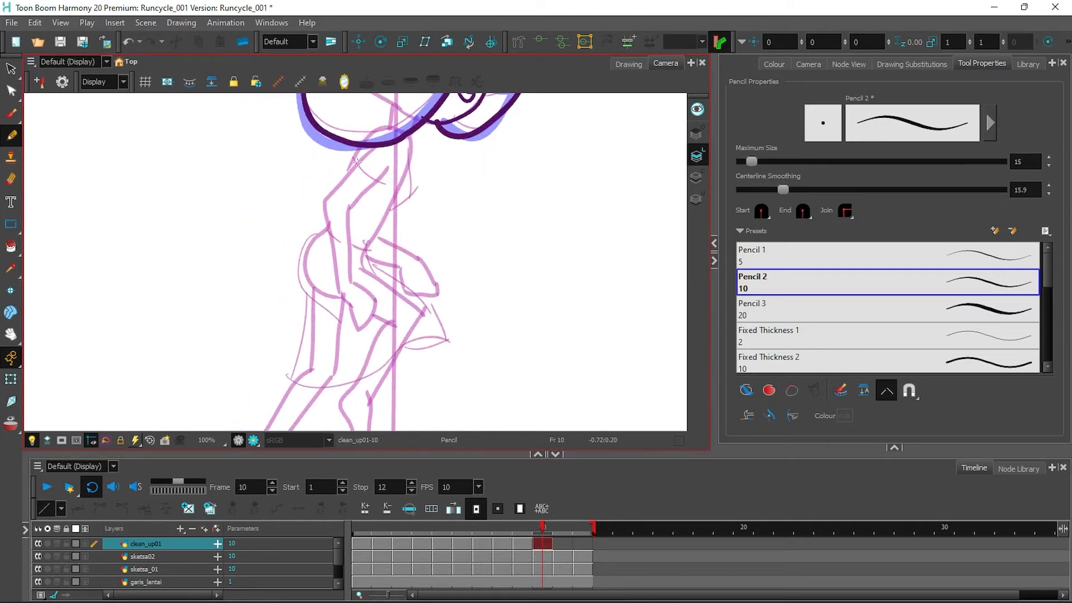
drag(366, 189, 347, 213)
drag(361, 162, 324, 203)
mouse_move(324, 203)
mouse_down()
mouse_move(340, 293)
mouse_move(363, 332)
mouse_up()
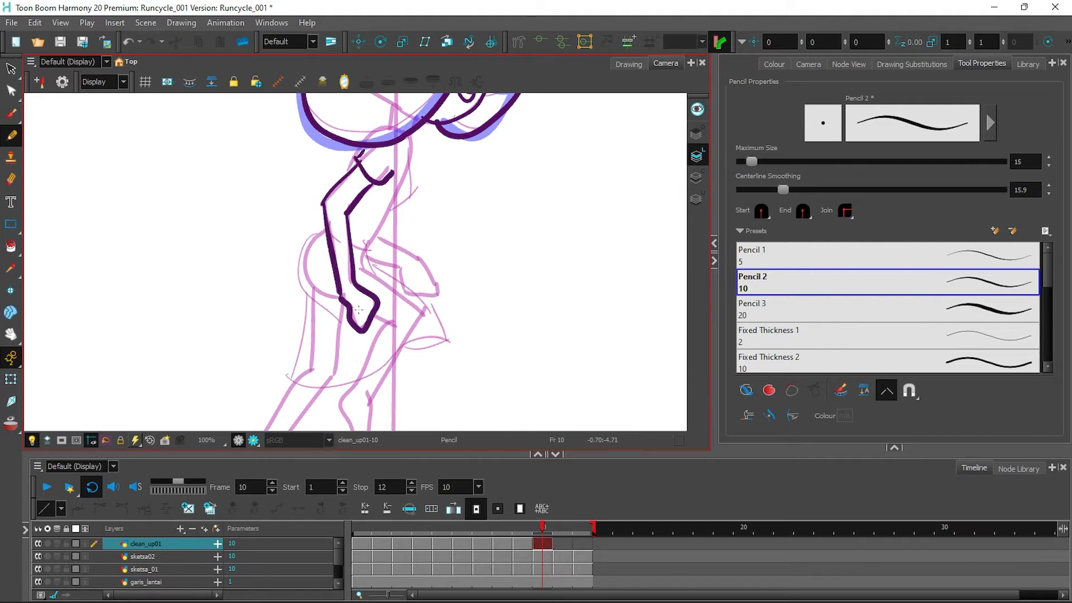
click(364, 541)
click(543, 544)
click(578, 544)
key(comma)
key(comma)
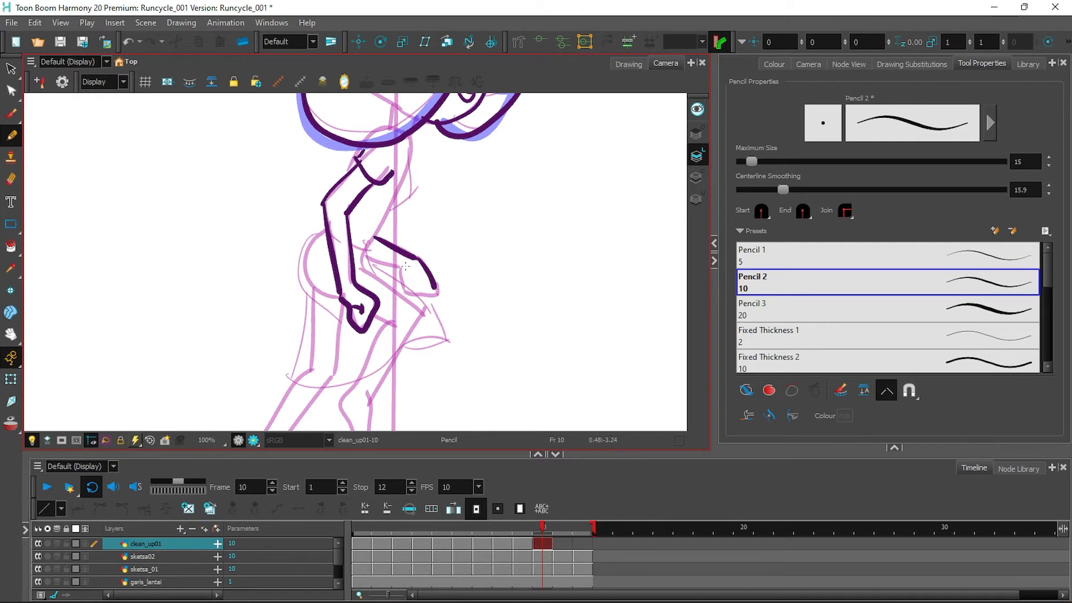
Ink frame 10's back line from the shoulder and the skirt's sides and hem.
mouse_move(410, 152)
mouse_down()
mouse_move(364, 252)
mouse_move(445, 339)
mouse_up()
drag(329, 228, 325, 320)
mouse_move(308, 297)
mouse_down()
mouse_move(288, 383)
mouse_move(445, 339)
mouse_up()
Ink frame 10's back leg and foot, front leg, cuff and foot, then move to frame 11.
mouse_move(445, 340)
mouse_down()
mouse_move(398, 353)
mouse_move(459, 222)
mouse_up()
drag(393, 233, 409, 245)
mouse_move(390, 234)
mouse_down()
mouse_move(386, 293)
mouse_move(409, 244)
mouse_up()
drag(408, 242, 429, 200)
mouse_move(356, 238)
mouse_down()
mouse_move(306, 300)
mouse_move(318, 254)
mouse_move(295, 291)
mouse_up()
key(ctrl+z)
drag(294, 291, 311, 302)
mouse_move(351, 239)
mouse_down()
mouse_move(307, 300)
mouse_move(329, 348)
mouse_move(321, 336)
mouse_up()
drag(310, 302, 321, 339)
click(562, 544)
drag(558, 192, 560, 287)
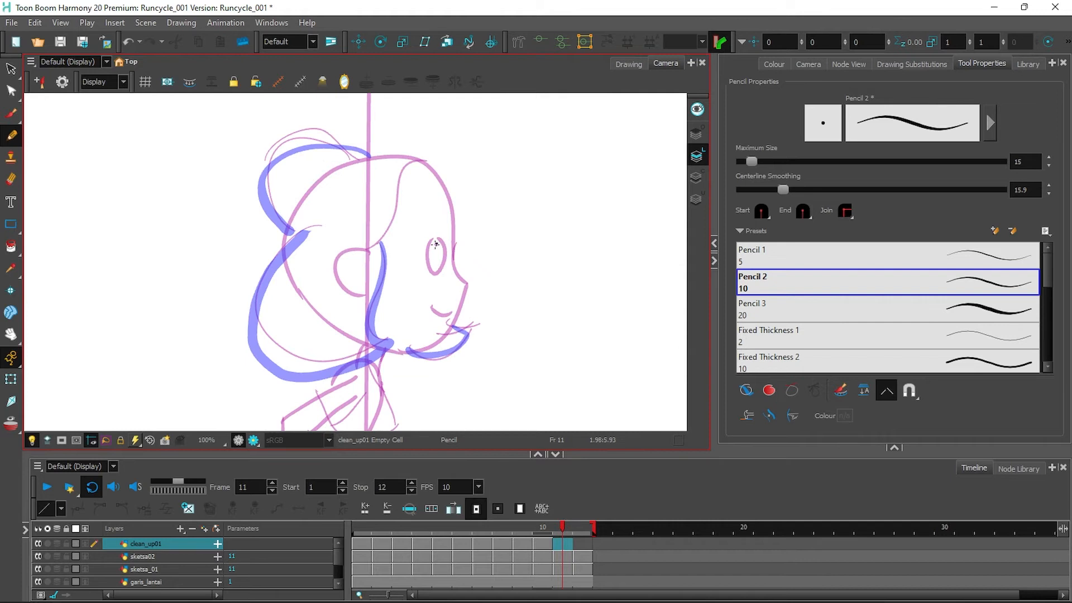
Ink frame 11's eye, head outline, skull, hair bun, neck and collar line.
drag(435, 244, 440, 247)
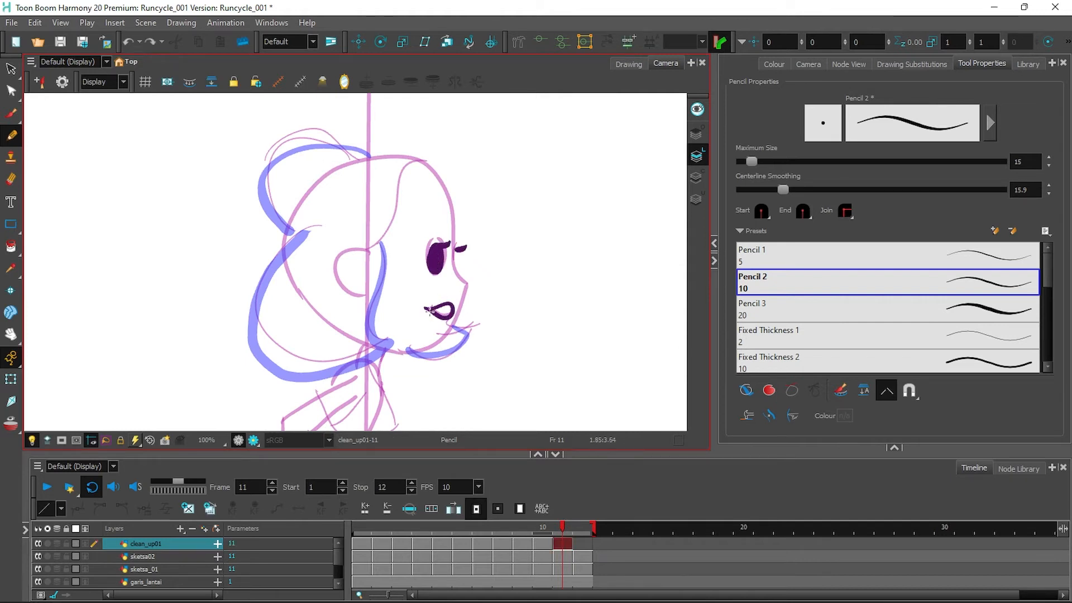
mouse_move(365, 161)
mouse_down()
mouse_move(457, 229)
mouse_move(472, 286)
mouse_up()
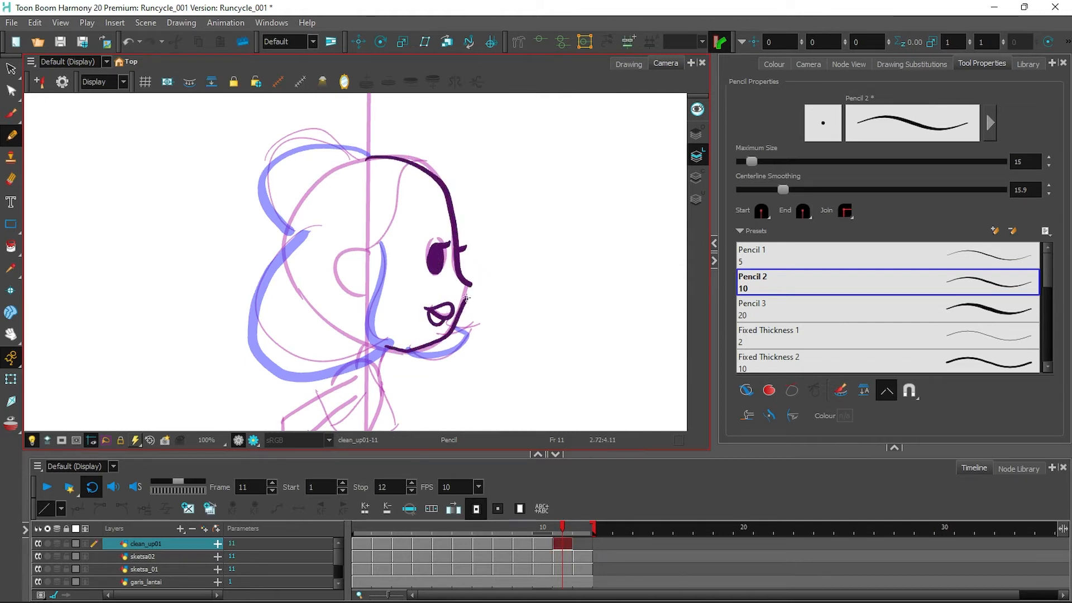
mouse_move(372, 237)
mouse_down()
mouse_move(397, 342)
mouse_move(328, 380)
mouse_up()
drag(386, 349, 446, 350)
mouse_move(303, 235)
mouse_down()
mouse_move(320, 386)
mouse_move(349, 379)
mouse_up()
mouse_move(286, 241)
mouse_down()
mouse_move(330, 167)
mouse_move(369, 157)
mouse_up()
drag(418, 160, 373, 248)
mouse_move(285, 229)
mouse_down()
mouse_move(311, 141)
mouse_move(374, 160)
mouse_up()
drag(547, 315, 594, 135)
key(ctrl+z)
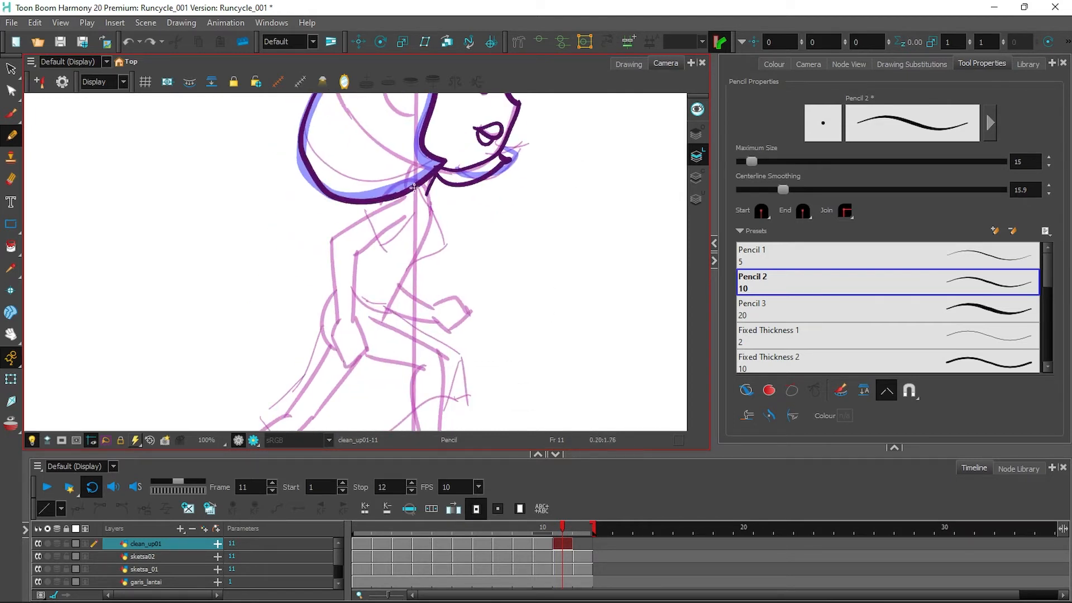
mouse_move(430, 207)
mouse_down()
mouse_move(442, 245)
mouse_move(406, 268)
mouse_up()
drag(409, 226, 373, 200)
Ink frame 11's forearm, clenched fist, outer arm, torso and waist line.
drag(373, 246, 353, 262)
mouse_move(359, 257)
mouse_down()
mouse_move(351, 366)
mouse_move(349, 348)
mouse_up()
drag(328, 240, 339, 324)
mouse_move(398, 286)
mouse_down()
mouse_move(470, 313)
mouse_move(447, 321)
mouse_up()
drag(411, 267, 384, 312)
drag(356, 295, 389, 308)
Ink frame 11's skirt back edge and full hem.
drag(360, 269, 363, 255)
drag(506, 279, 517, 102)
mouse_move(340, 121)
mouse_down()
mouse_move(322, 186)
mouse_move(266, 242)
mouse_up()
drag(267, 234, 479, 221)
drag(473, 218, 474, 180)
Ink frame 11's knee, thigh, both shins and both feet, redrawing one rear shin line.
drag(401, 134, 404, 162)
drag(402, 146, 473, 183)
drag(426, 230, 437, 298)
mouse_move(456, 221)
mouse_down()
mouse_move(452, 277)
mouse_move(437, 297)
mouse_up()
mouse_move(435, 300)
mouse_down()
mouse_move(460, 329)
mouse_move(491, 337)
mouse_up()
drag(451, 296, 493, 336)
mouse_move(274, 253)
mouse_down()
mouse_move(233, 341)
mouse_move(291, 269)
mouse_up()
key(ctrl+z)
drag(235, 341, 294, 271)
mouse_move(226, 328)
mouse_down()
mouse_move(225, 396)
mouse_move(236, 344)
mouse_up()
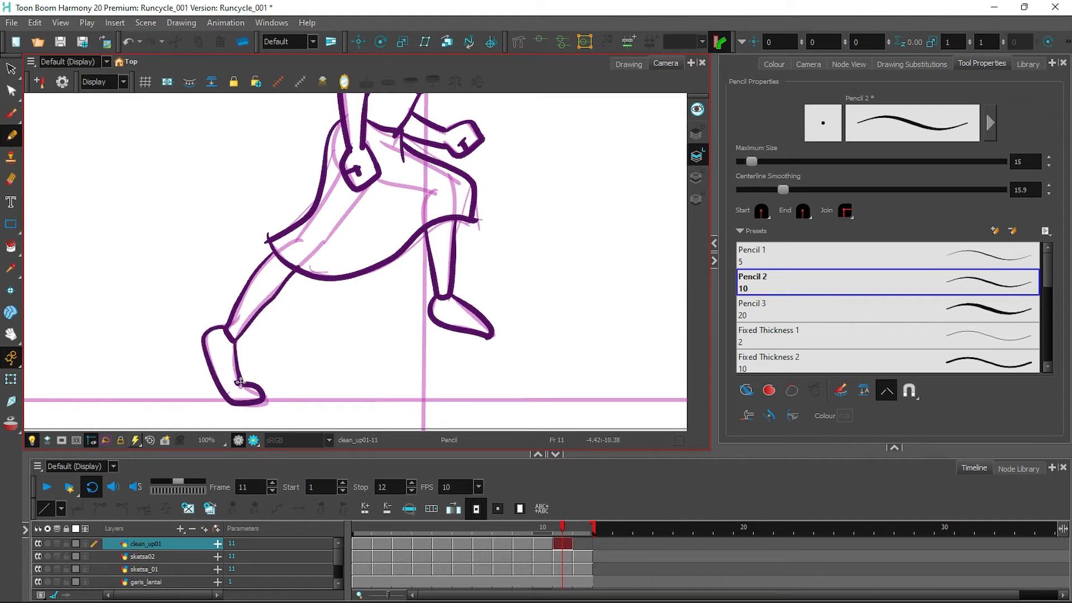
On frame 12, ink the eye, eyelashes, lips, forehead-to-nose profile and jaw.
key(.)
drag(569, 106, 565, 251)
drag(603, 114, 593, 277)
mouse_move(463, 211)
mouse_down()
mouse_move(463, 240)
mouse_move(479, 208)
mouse_move(483, 217)
mouse_up()
drag(475, 274, 452, 277)
mouse_move(425, 121)
mouse_down()
mouse_move(480, 202)
mouse_move(496, 251)
mouse_up()
mouse_move(417, 305)
mouse_down()
mouse_move(438, 310)
mouse_move(496, 249)
mouse_up()
Ink frame 12's back of head, ear, jaw, fringe and bun, comparing with frame 1.
click(362, 545)
click(576, 544)
mouse_move(331, 193)
mouse_down()
mouse_move(393, 329)
mouse_move(423, 292)
mouse_up()
mouse_move(411, 198)
mouse_down()
mouse_move(417, 295)
mouse_move(472, 323)
mouse_up()
drag(414, 202, 464, 129)
mouse_move(318, 205)
mouse_down()
mouse_move(438, 122)
mouse_move(322, 187)
mouse_up()
drag(527, 277, 544, 139)
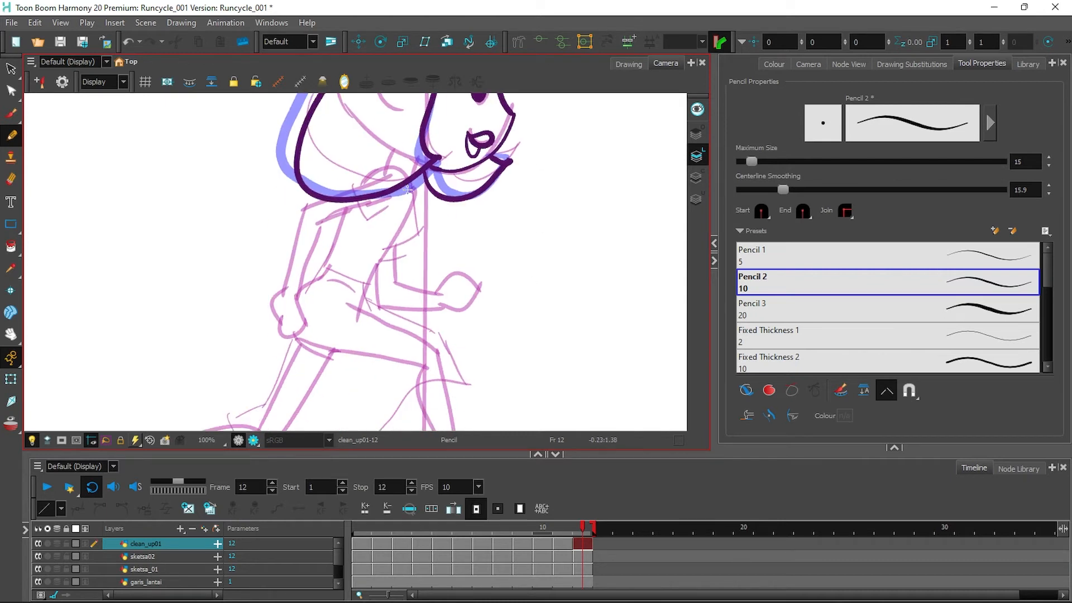
Ink both arms and fists of the girl on frame 12.
drag(342, 211, 357, 287)
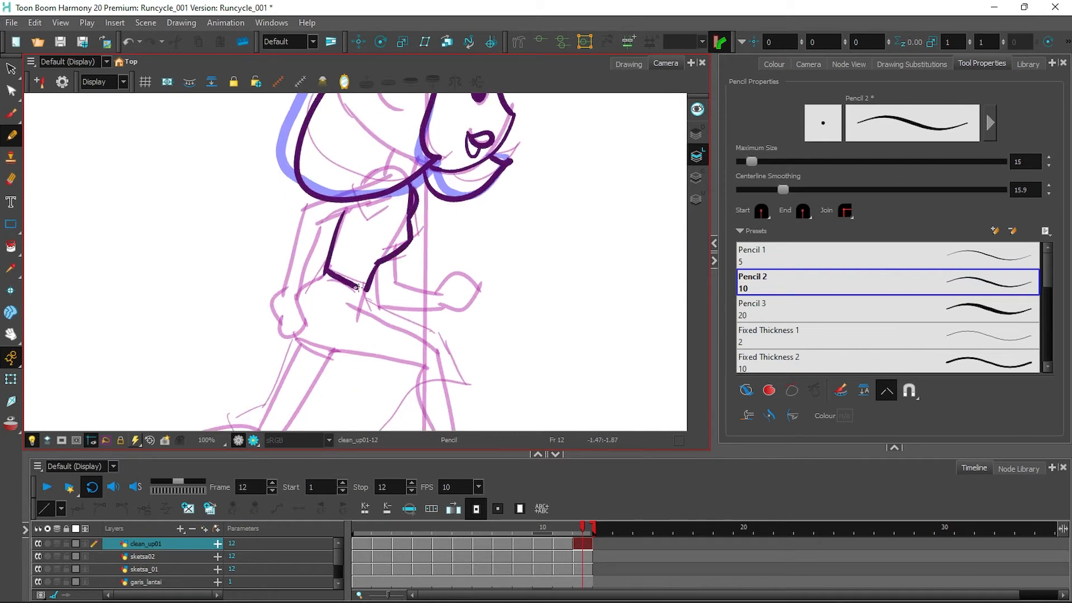
mouse_move(304, 208)
mouse_down()
mouse_move(278, 296)
mouse_move(301, 302)
mouse_move(321, 223)
mouse_up()
drag(280, 308, 282, 314)
drag(396, 263, 396, 286)
mouse_move(380, 267)
mouse_down()
mouse_move(452, 308)
mouse_move(539, 178)
mouse_up()
Ink the waist, the back edge of the skirt and the curved skirt hem.
drag(379, 124, 353, 141)
mouse_move(338, 191)
mouse_down()
mouse_move(311, 267)
mouse_move(281, 265)
mouse_up()
drag(281, 265, 516, 228)
drag(419, 139, 428, 181)
Ink both legs and feet, undoing and redrawing the misdrawn back foot.
mouse_move(420, 159)
mouse_down()
mouse_move(476, 179)
mouse_move(514, 228)
mouse_move(505, 318)
mouse_up()
drag(513, 229, 509, 320)
drag(282, 277, 207, 293)
drag(209, 306, 313, 309)
mouse_move(210, 307)
mouse_down()
mouse_move(188, 289)
mouse_move(211, 307)
mouse_up()
key(ctrl+z)
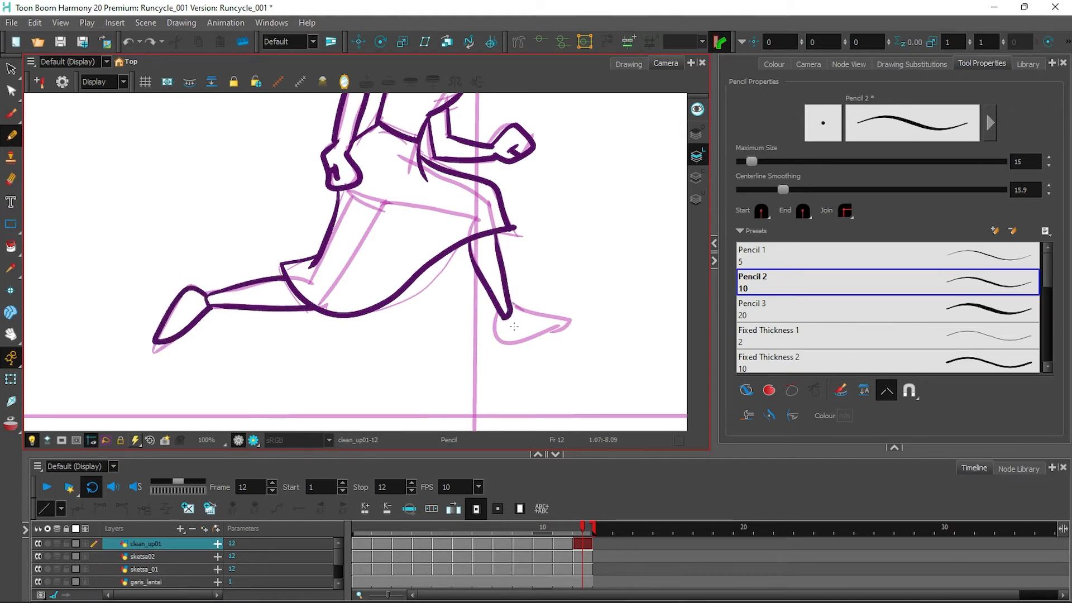
drag(503, 318, 567, 325)
click(11, 23)
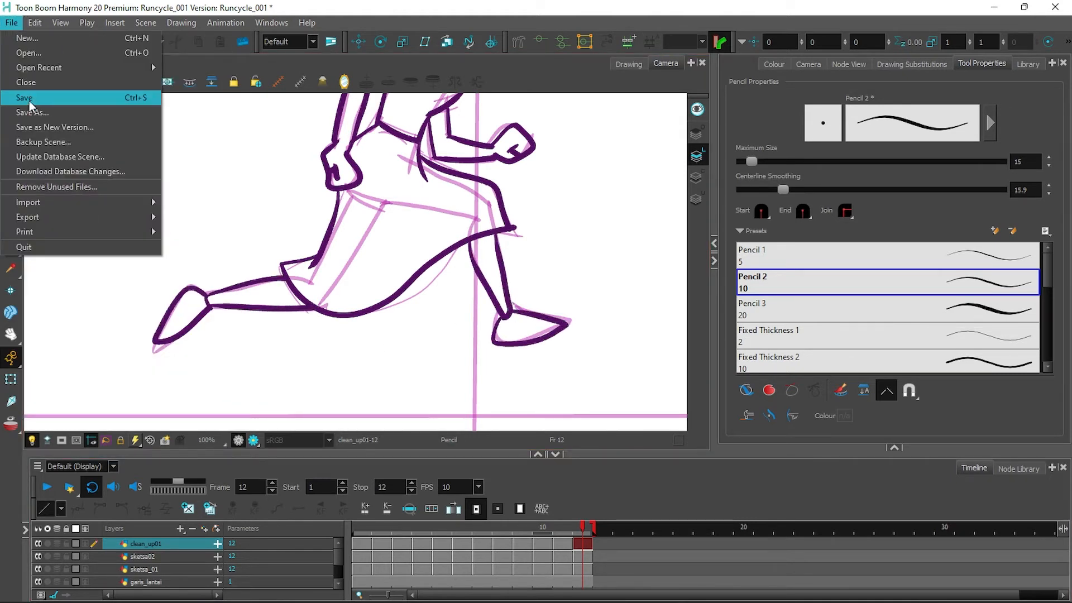
Save the scene under the new name Runcycle_001_outline.
click(40, 111)
click(165, 268)
text(_outline)
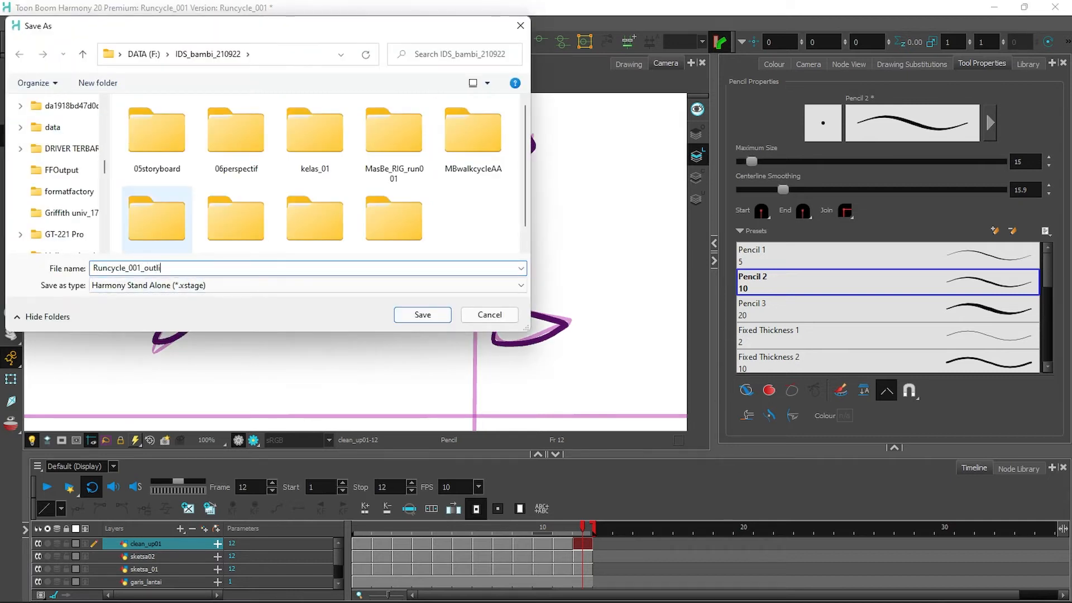
click(423, 319)
Hide the sketsa02 and sketsa_01 sketch layers and centre the whole running figure.
click(38, 557)
click(38, 569)
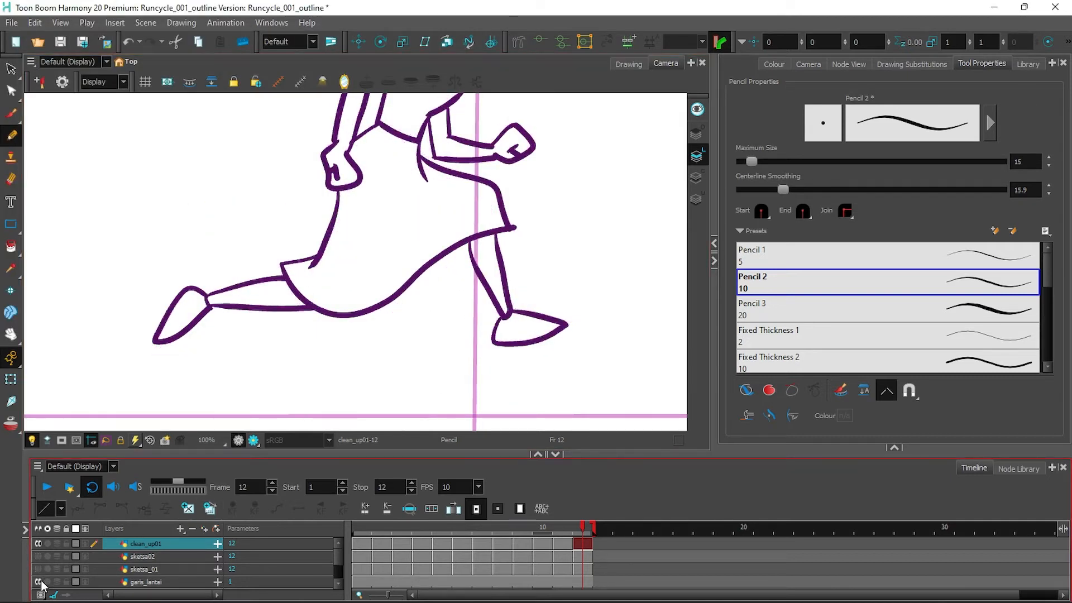
scroll(244, 303, down, 4)
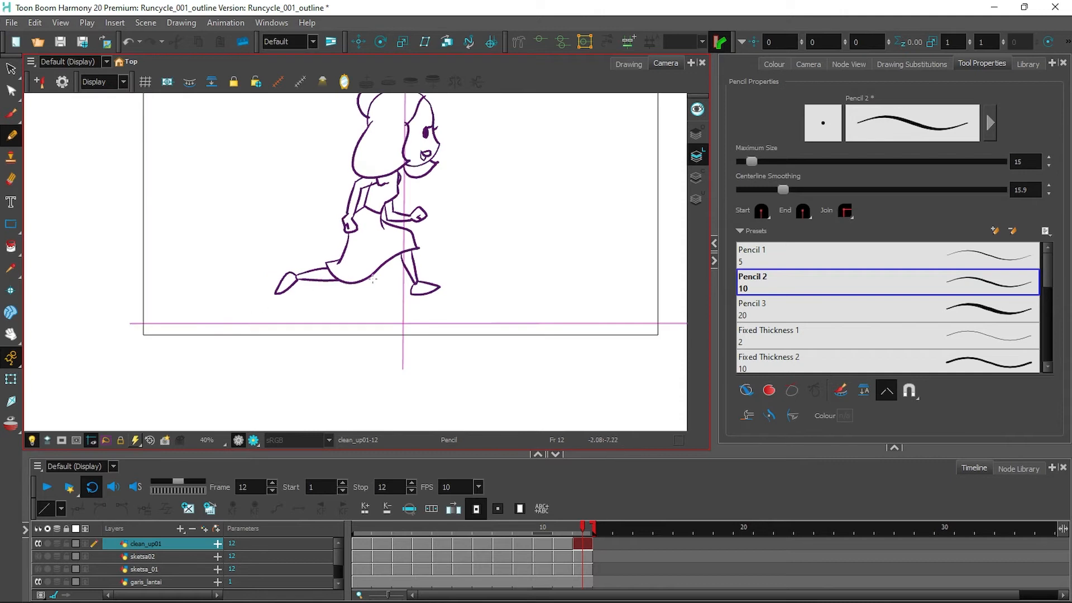
drag(472, 218, 469, 282)
Play back the run cycle and step through the frames to check the drawings.
click(50, 492)
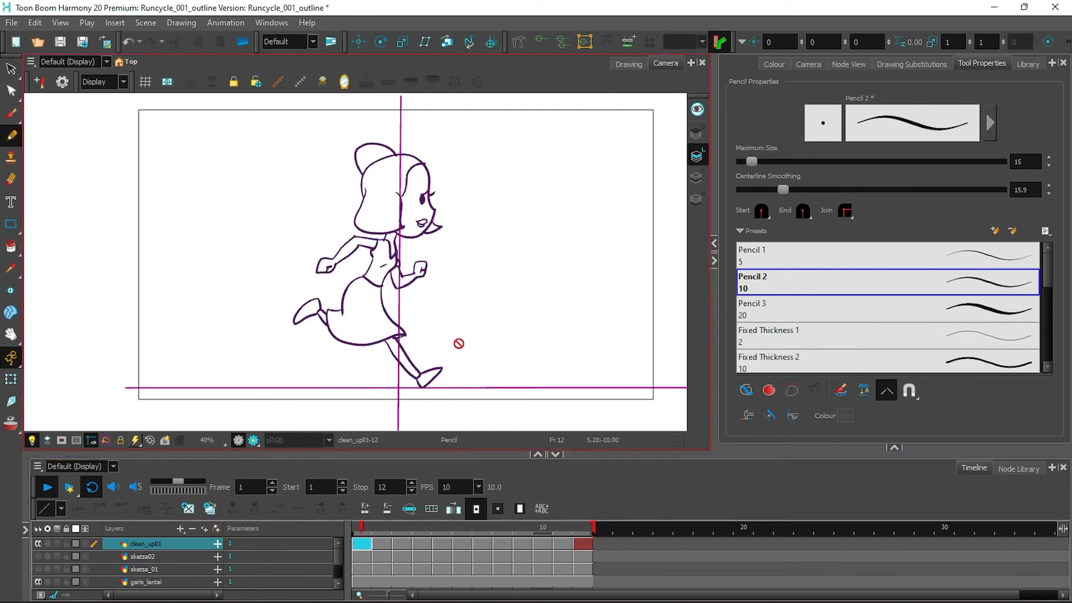
click(48, 488)
mouse_move(424, 533)
mouse_down()
mouse_move(360, 534)
mouse_move(500, 531)
mouse_move(360, 533)
mouse_up()
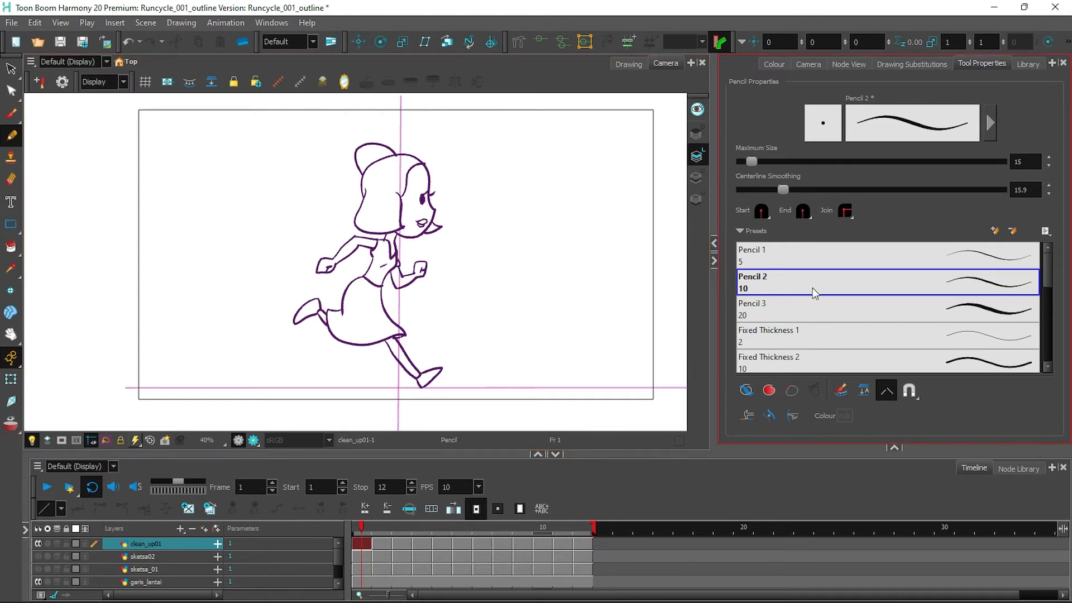
click(774, 65)
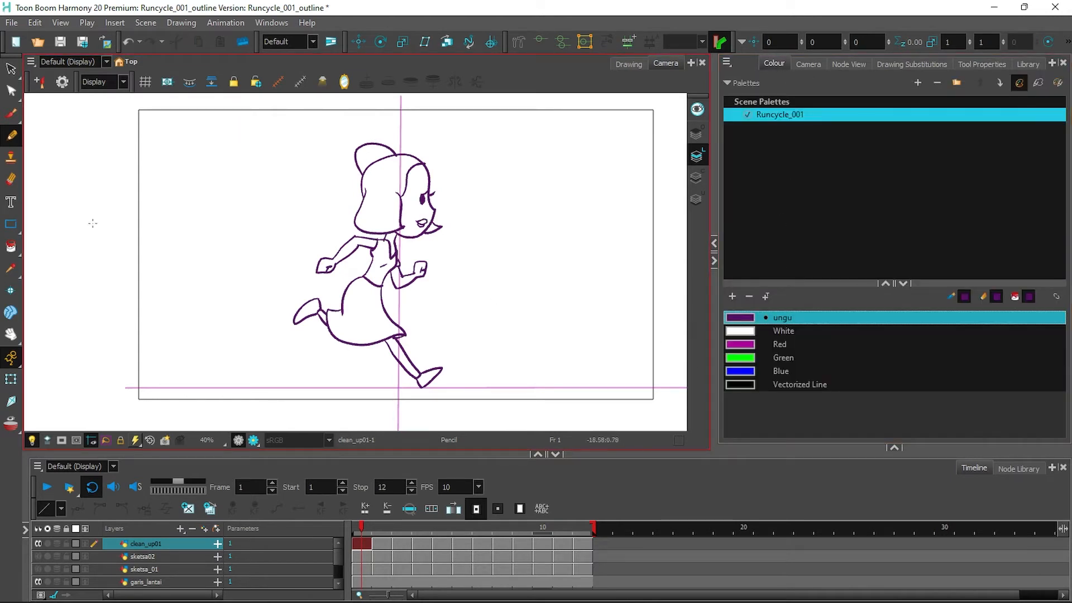
Start an image import and browse to tahuaci_project/TAACI_001/char_sheet01.
click(11, 22)
mouse_move(65, 203)
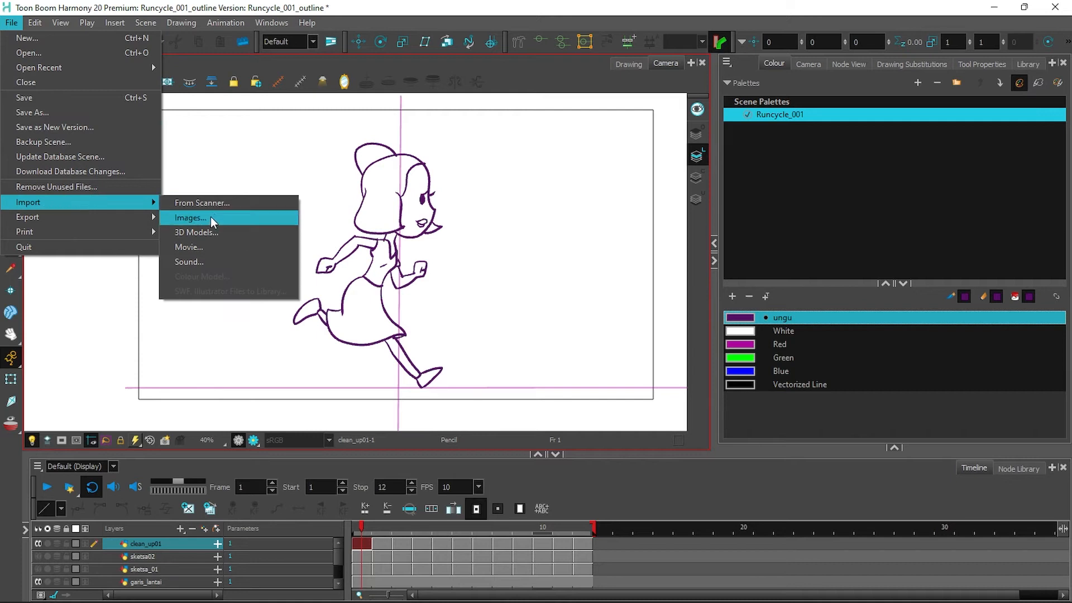
click(213, 222)
click(597, 158)
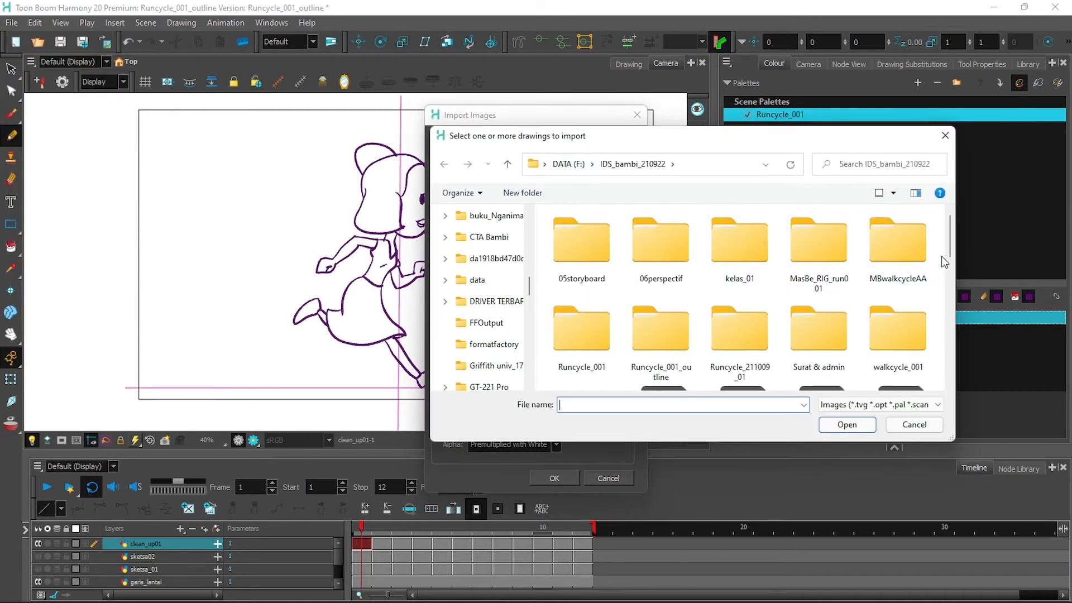
scroll(944, 262, down, 10)
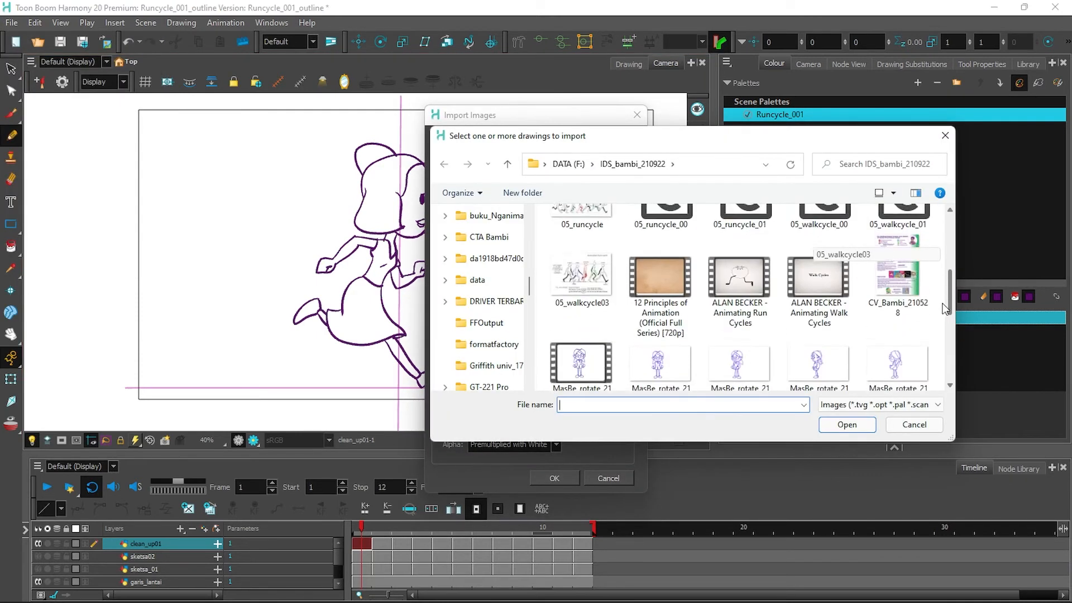
drag(943, 303, 944, 306)
drag(530, 287, 538, 352)
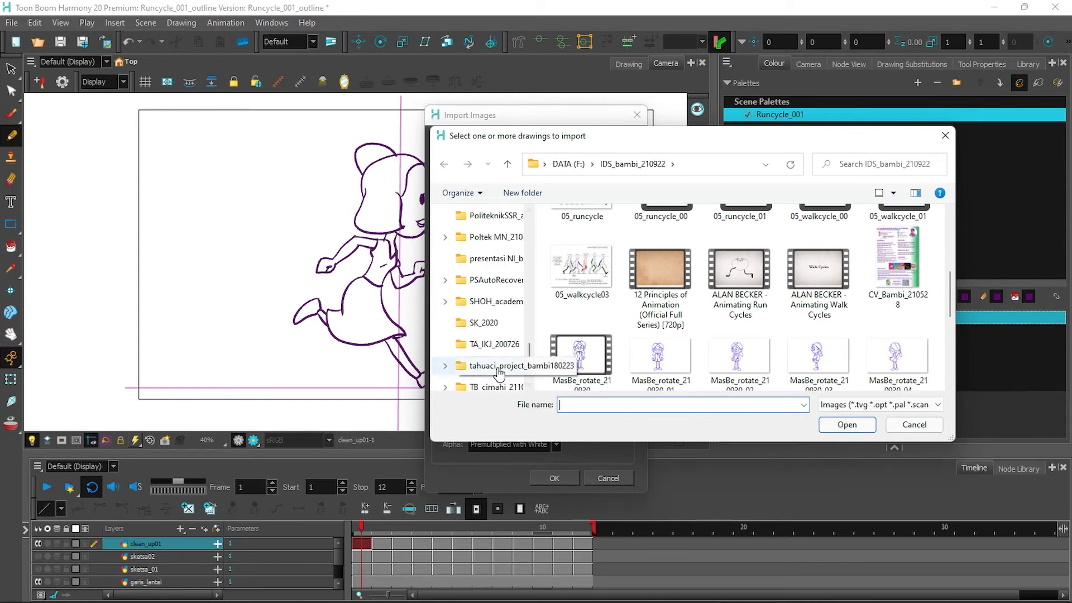
click(499, 368)
double_click(566, 342)
double_click(818, 263)
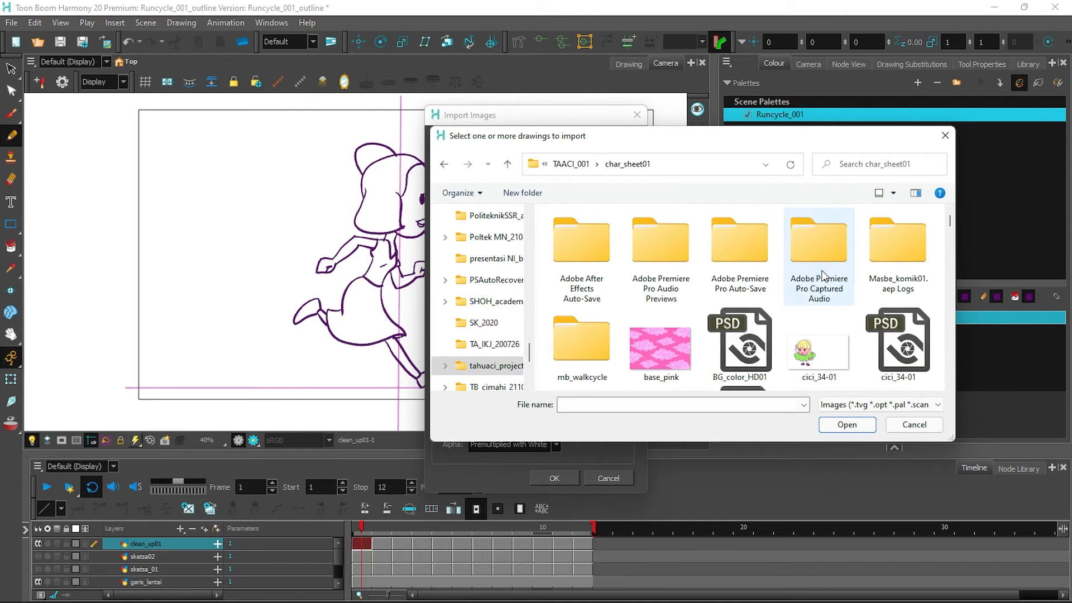
drag(949, 222, 940, 297)
Import MB_Nimas_pose_03 as a new layer and reorder it in the Timeline.
click(680, 318)
click(847, 424)
click(556, 479)
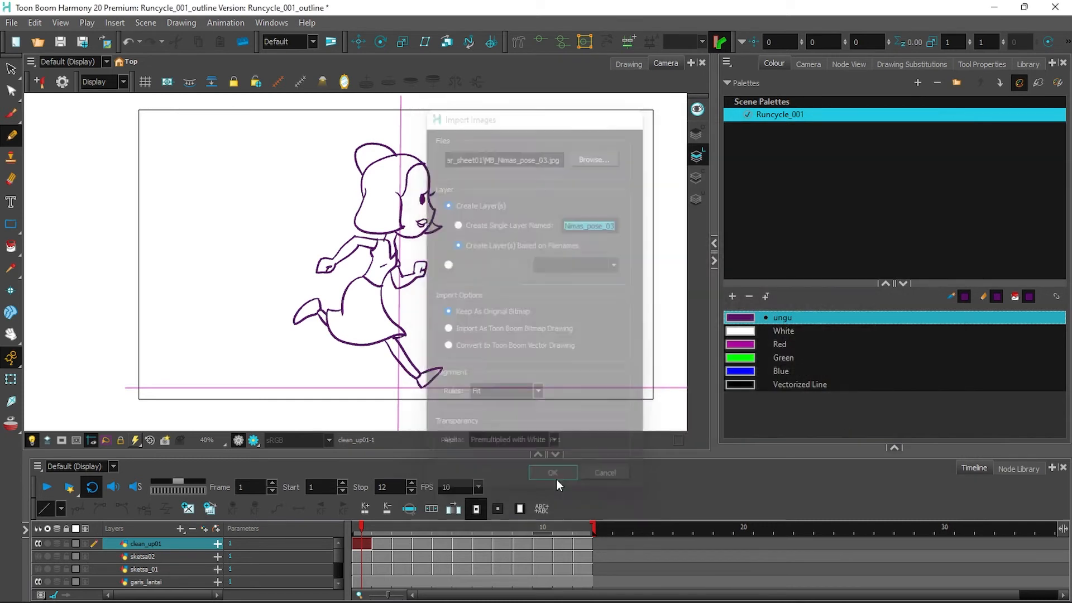
click(206, 544)
drag(339, 569, 338, 564)
drag(150, 580, 149, 555)
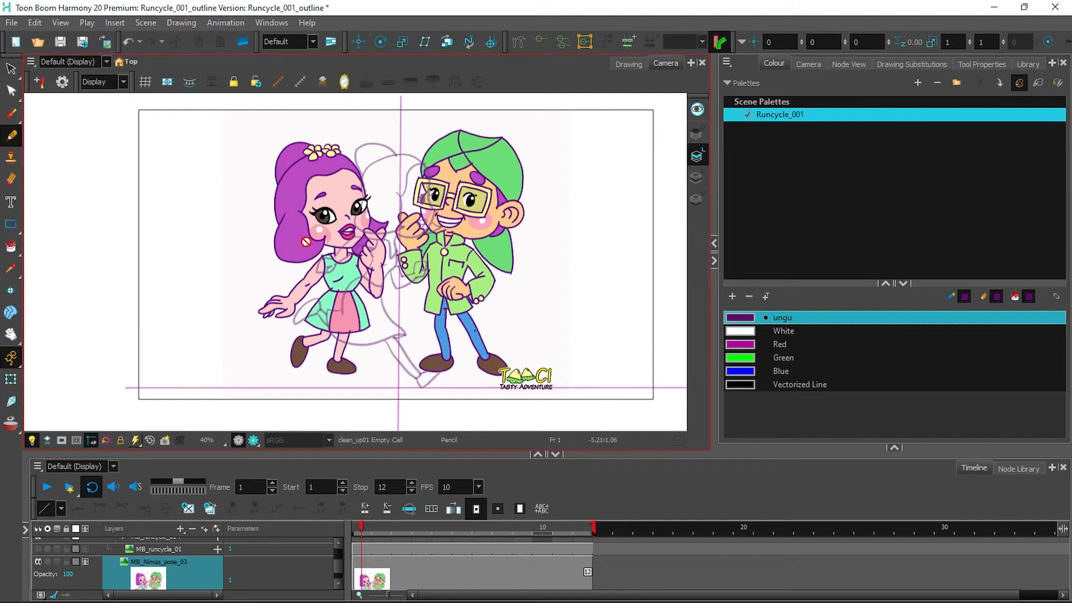
click(10, 379)
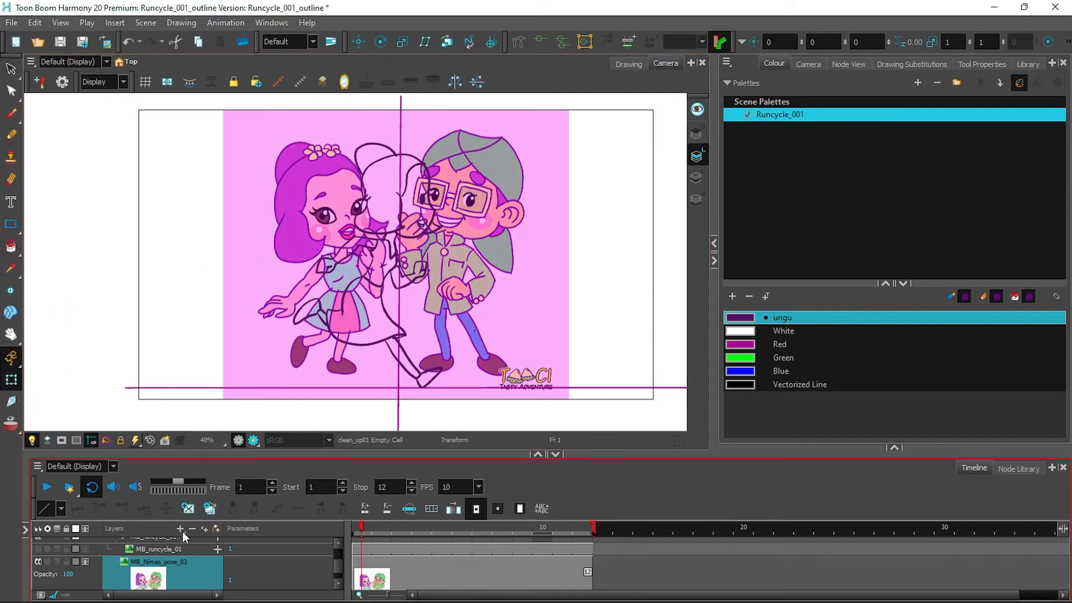
Add a peg to the MB_Nimas_pose_03 node and shift the reference image left of the runner.
click(849, 63)
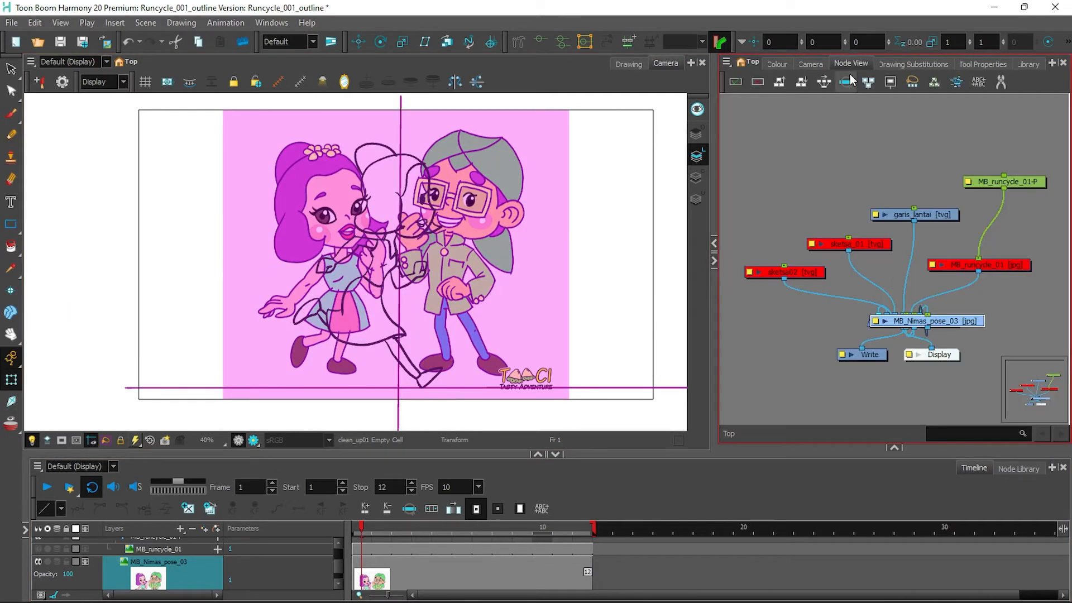
drag(944, 318, 807, 321)
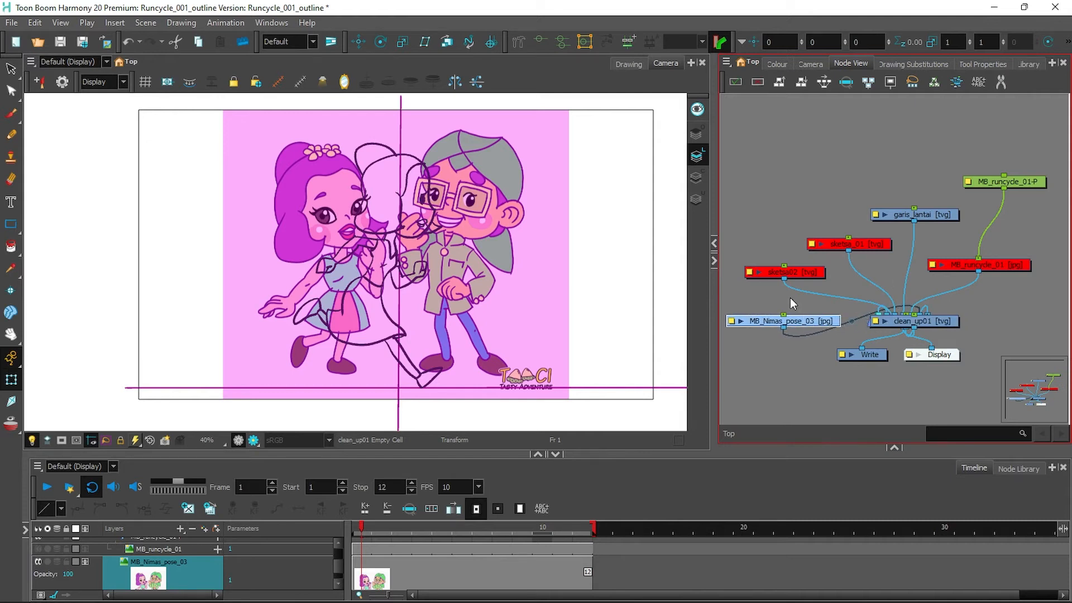
key(ctrl+p)
drag(507, 273, 270, 269)
Turn off Light Table so all drawings show in full colour again.
click(361, 561)
key(alt+s)
mouse_move(338, 552)
mouse_down()
mouse_move(335, 572)
mouse_move(336, 562)
mouse_up()
click(32, 441)
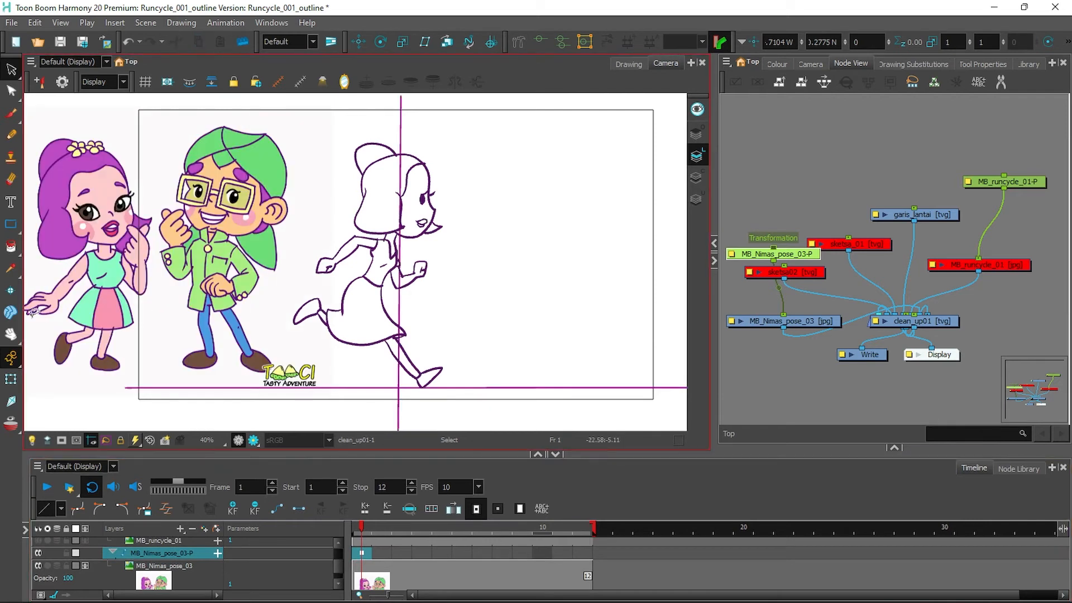
click(777, 65)
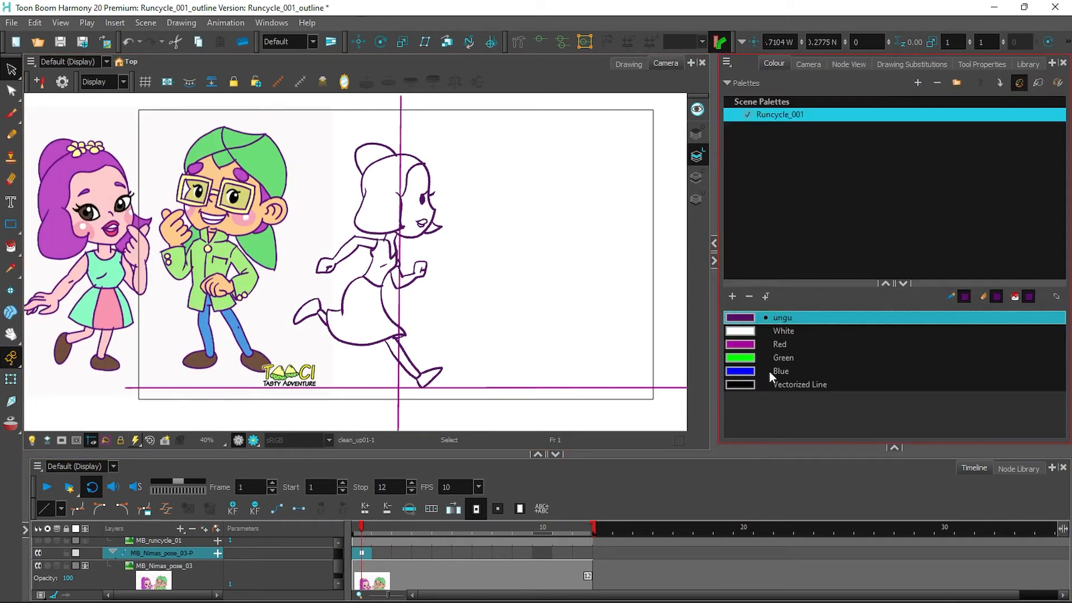
Add a swatch sampled from the girl's face pink and name it kulit nimas.
click(733, 297)
double_click(748, 399)
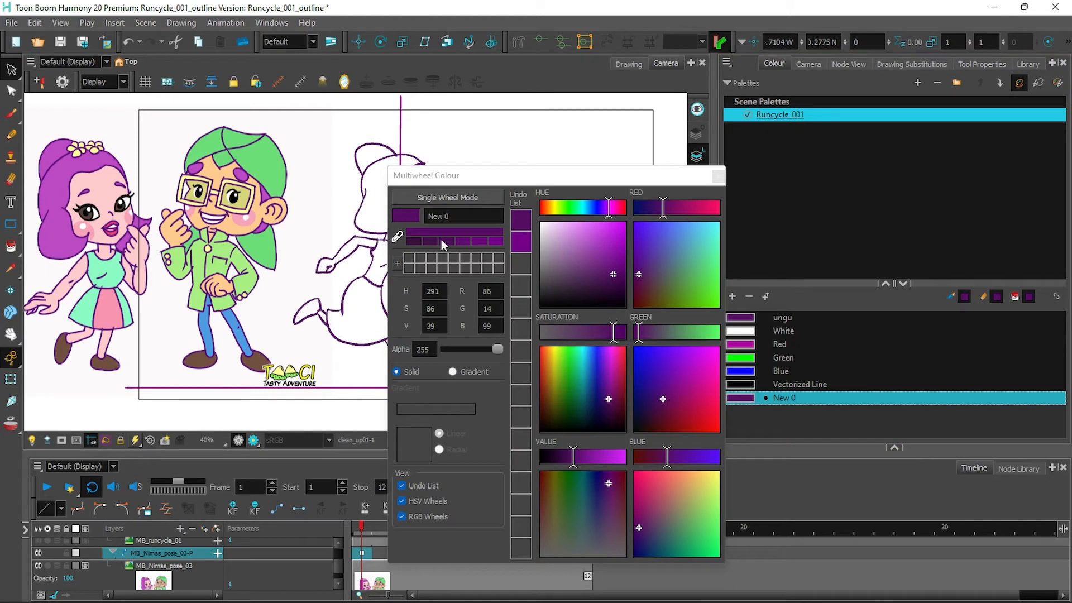
click(397, 237)
click(556, 398)
drag(399, 240, 106, 188)
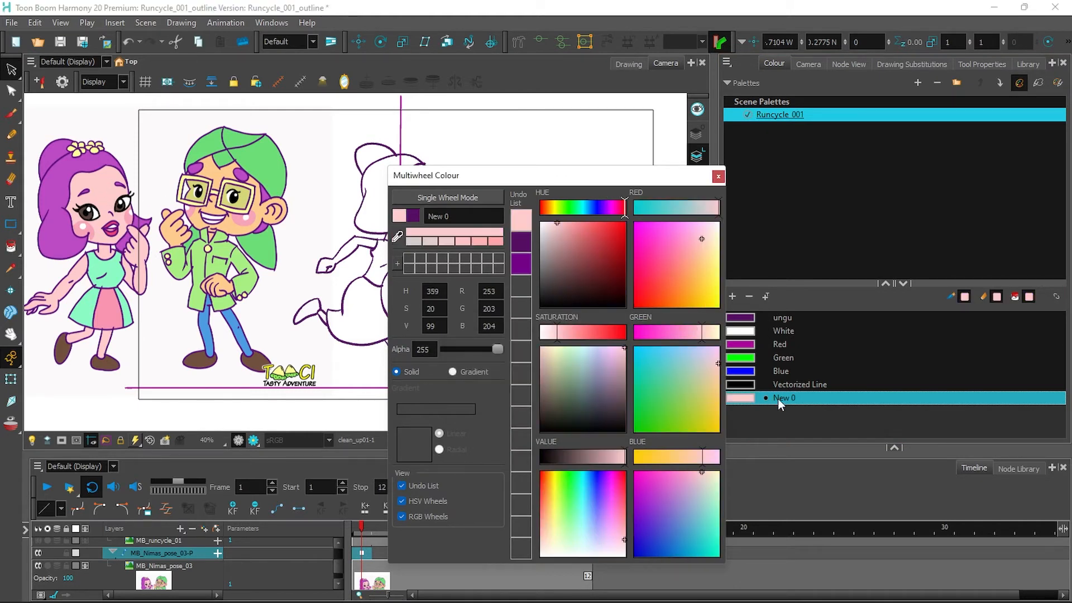
click(423, 222)
text(kulit nimas)
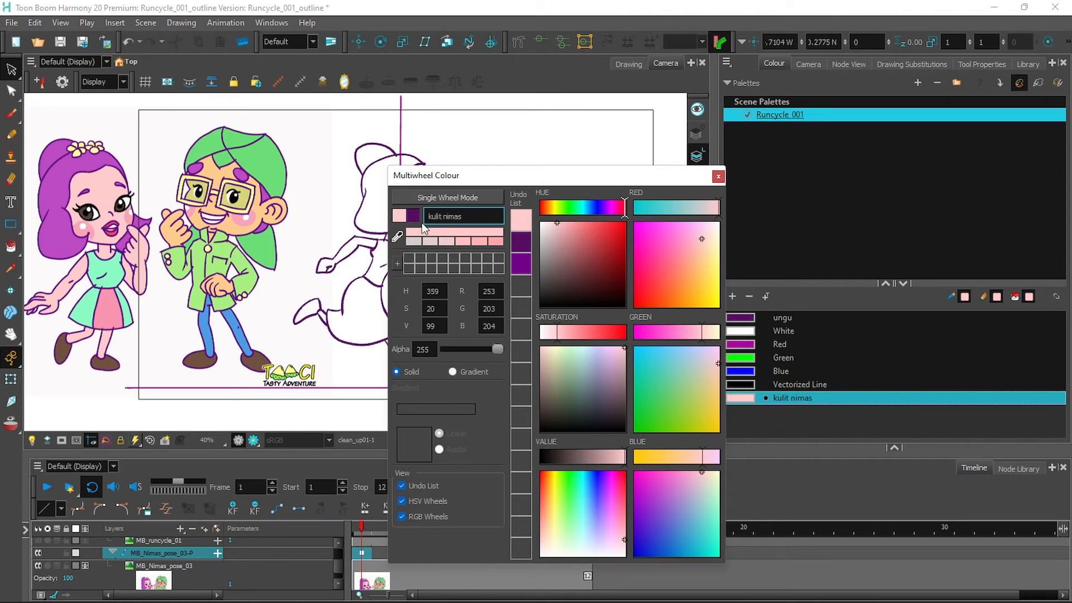
click(718, 178)
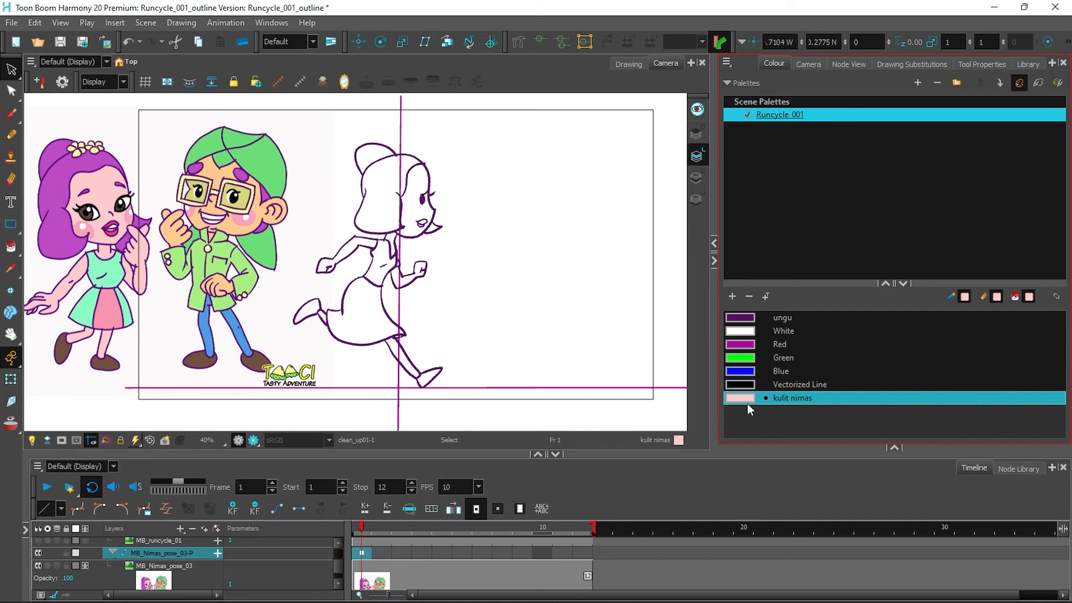
Add a swatch sampled from the purple hair and name it rambut.
click(732, 297)
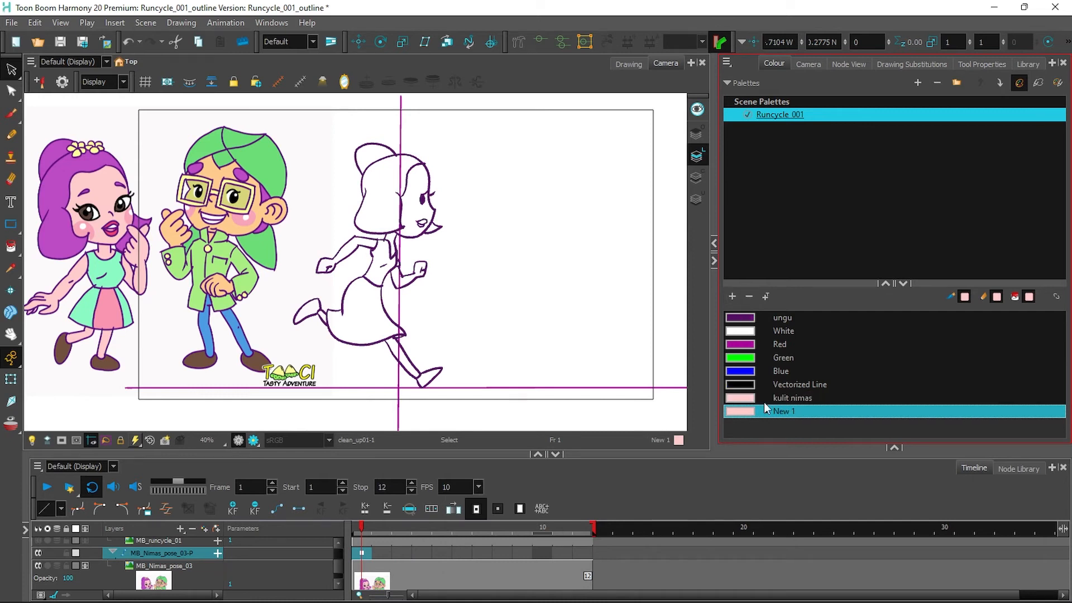
double_click(738, 413)
click(397, 237)
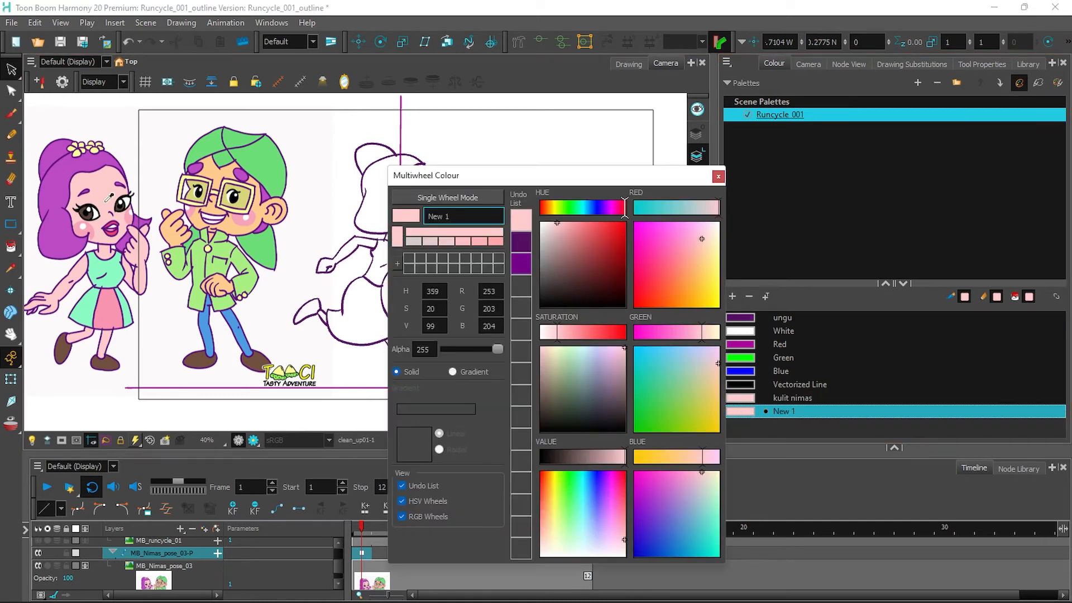
click(54, 189)
text(rambut)
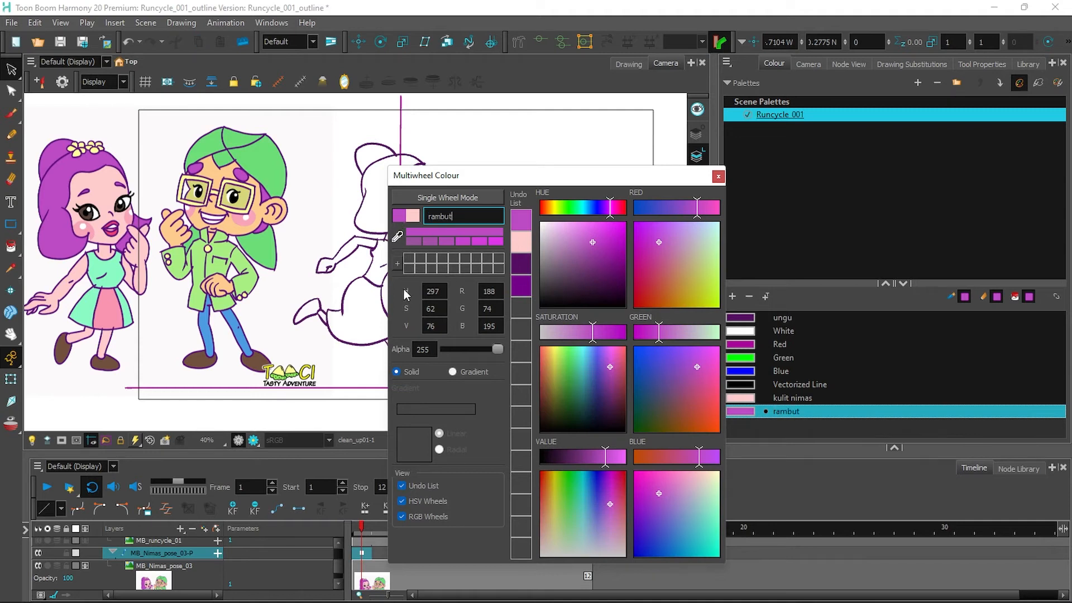
click(719, 177)
Add a swatch sampled from the mint green dress and name it rok.
click(733, 297)
double_click(747, 424)
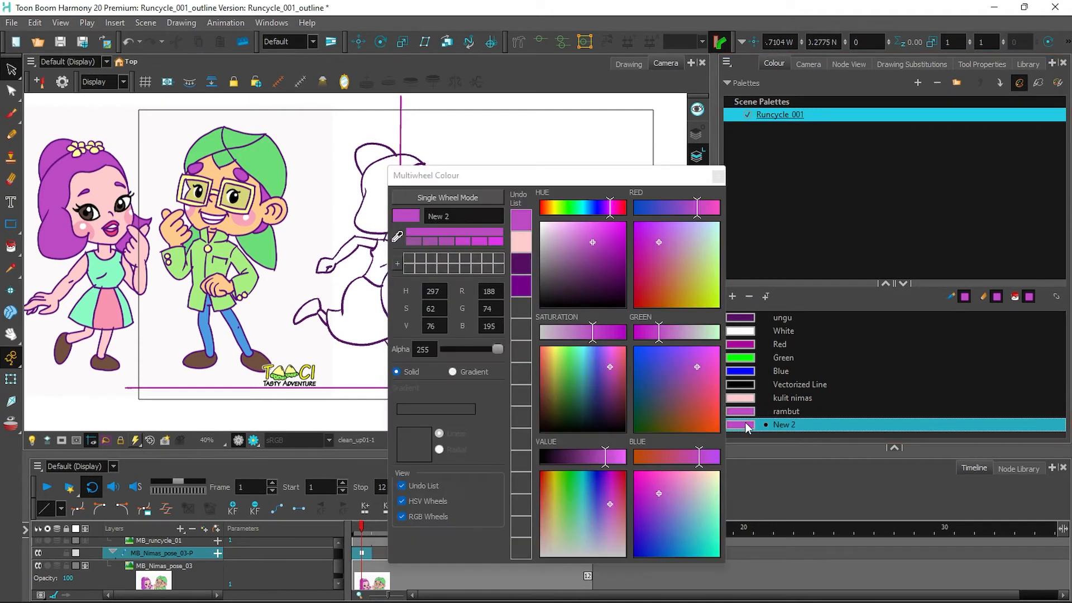
click(397, 237)
click(113, 276)
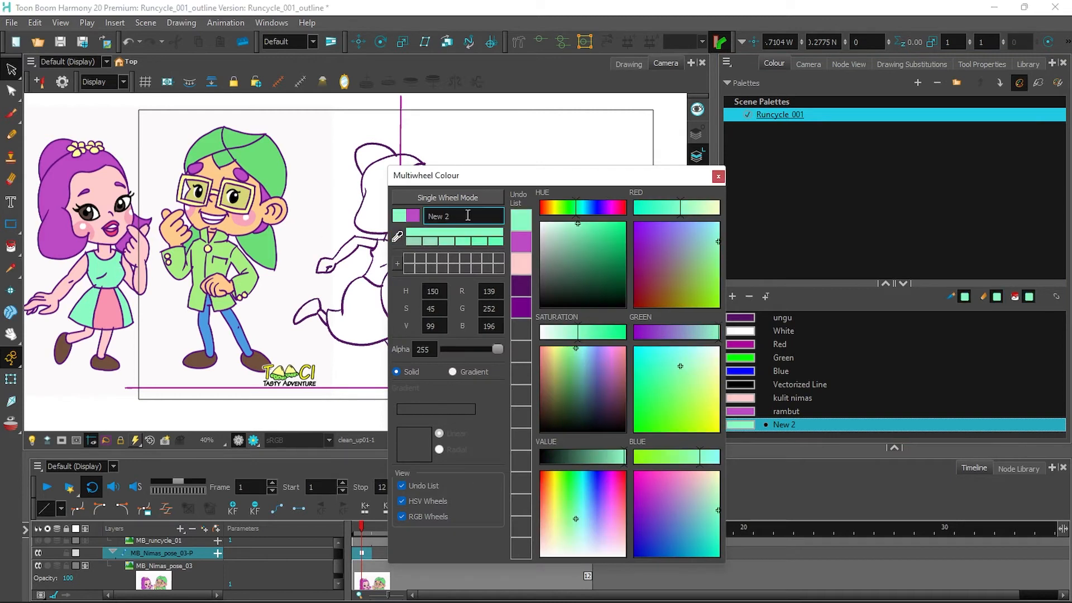
text(rok)
click(718, 176)
Add a brown swatch sampled from the girl's shoe and name it sepatu.
click(733, 296)
click(508, 324)
double_click(743, 425)
click(397, 236)
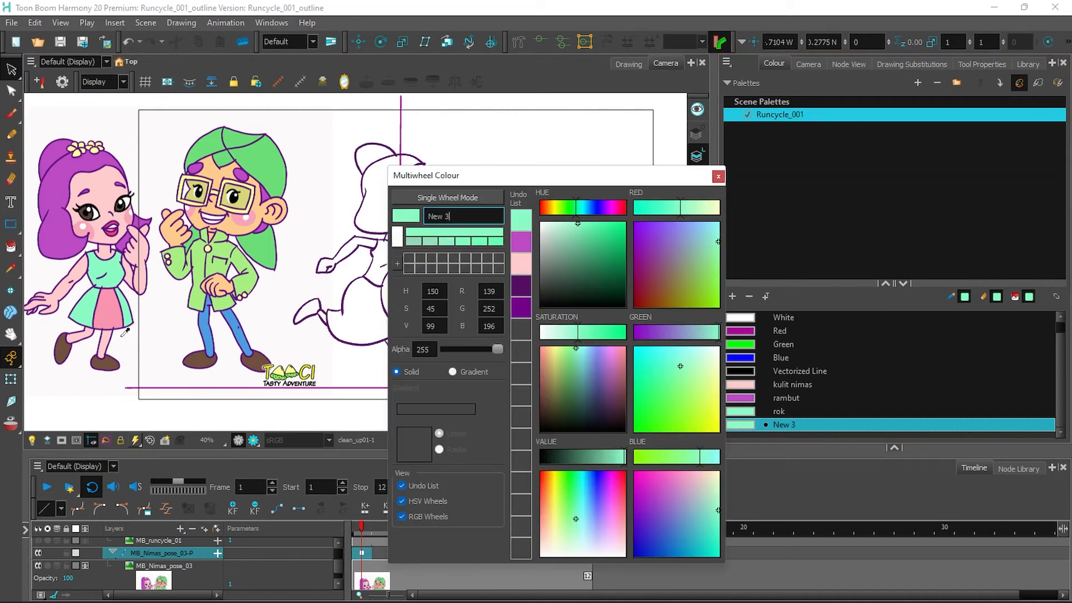
click(63, 351)
triple_click(447, 217)
text(sepatu)
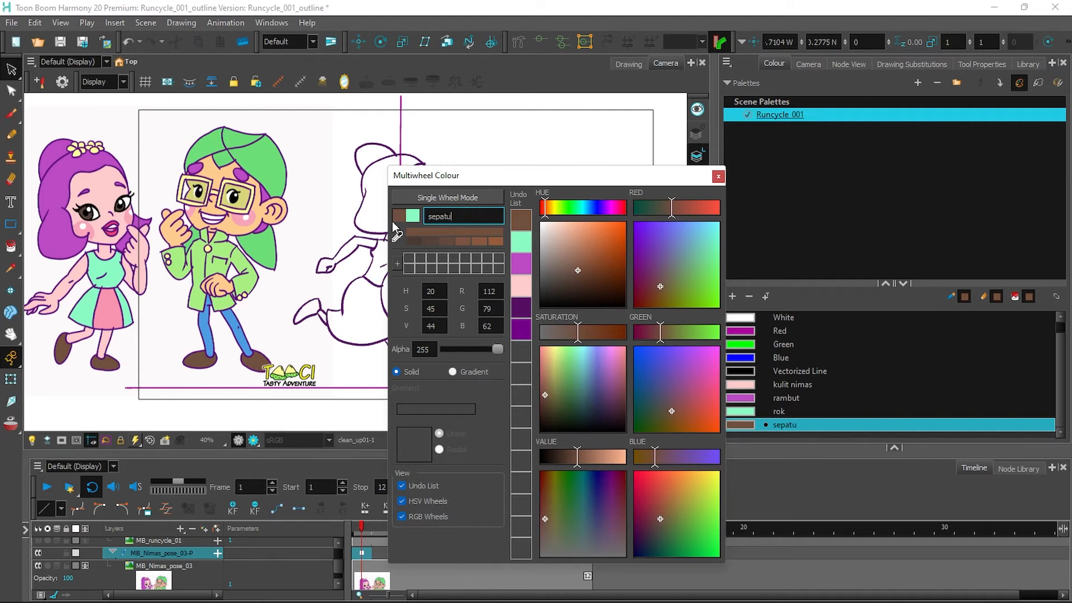
click(718, 178)
Add another swatch and sample a colour from the girl's face.
click(733, 297)
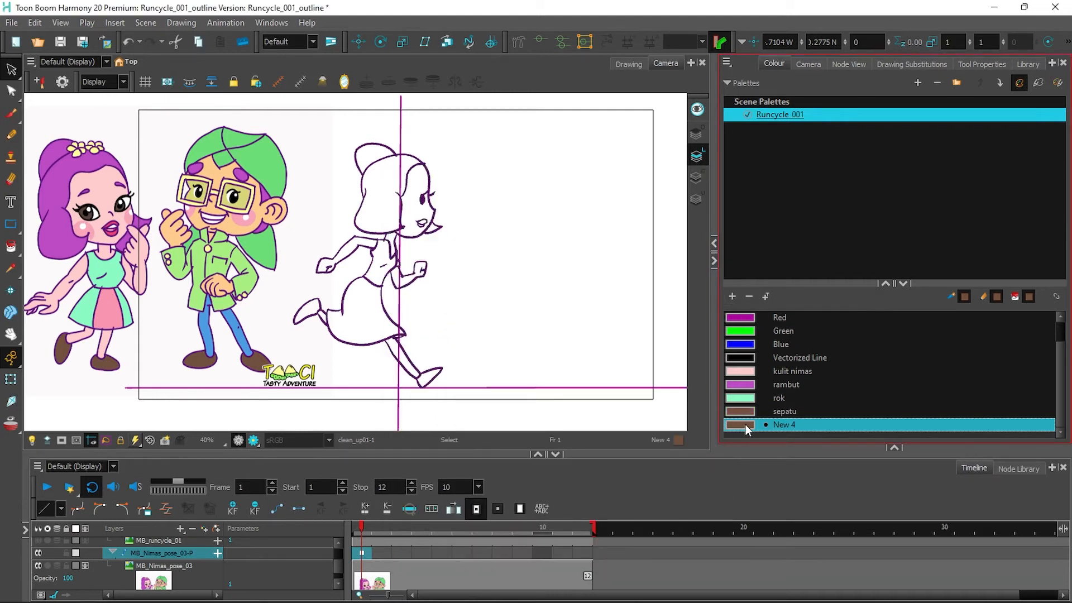
double_click(745, 424)
click(401, 231)
click(124, 226)
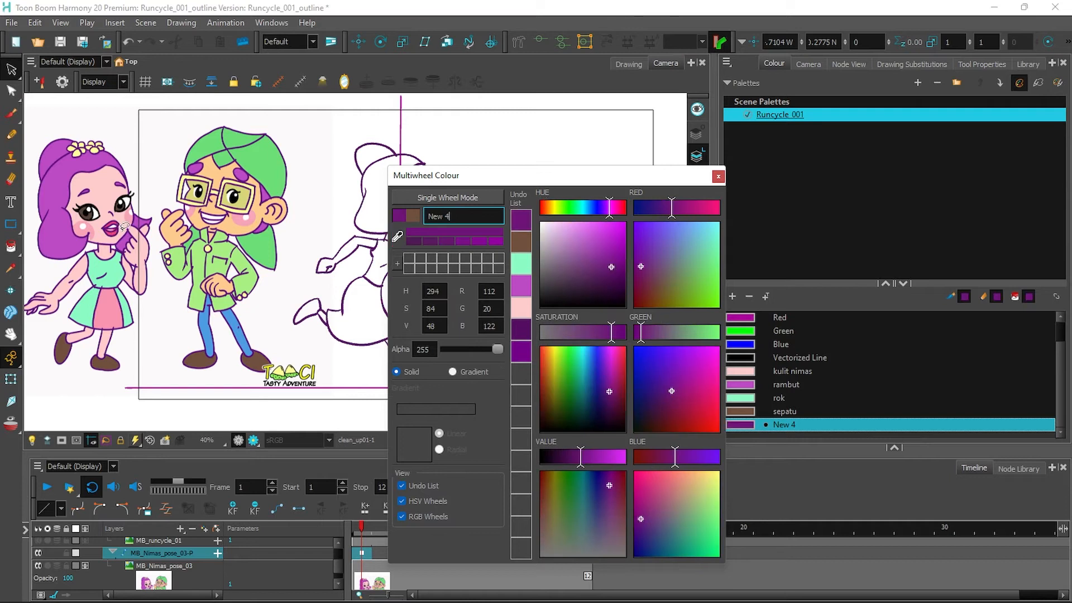
click(397, 237)
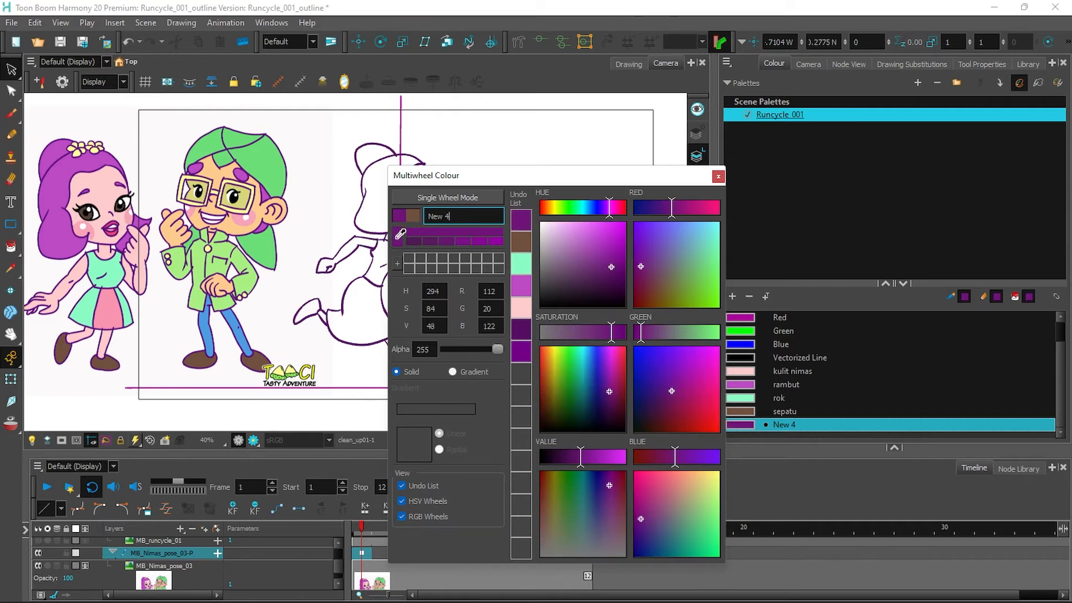
click(122, 231)
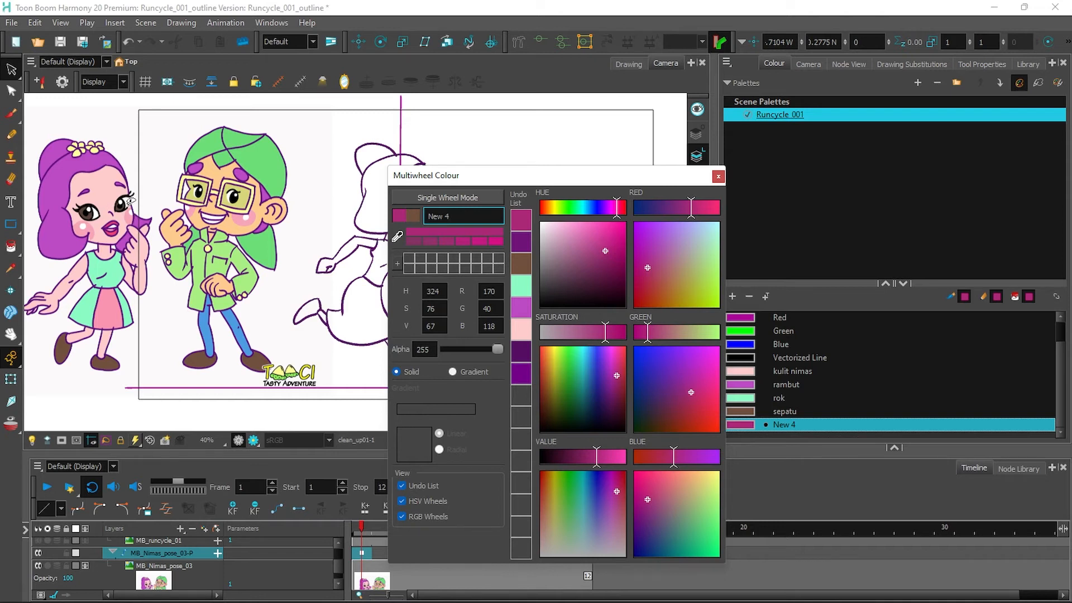
Zoom to 80% on the lips, resample the pink-red lip colour and name it bibir.
click(171, 238)
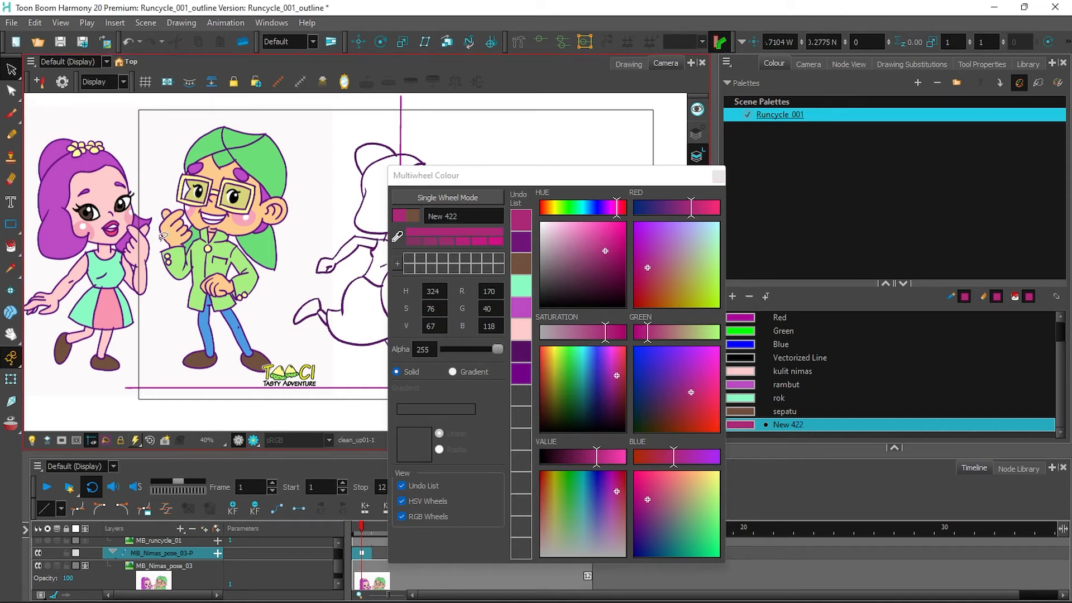
key(2)
key(2)
key(2)
drag(199, 251, 525, 331)
drag(223, 216, 281, 173)
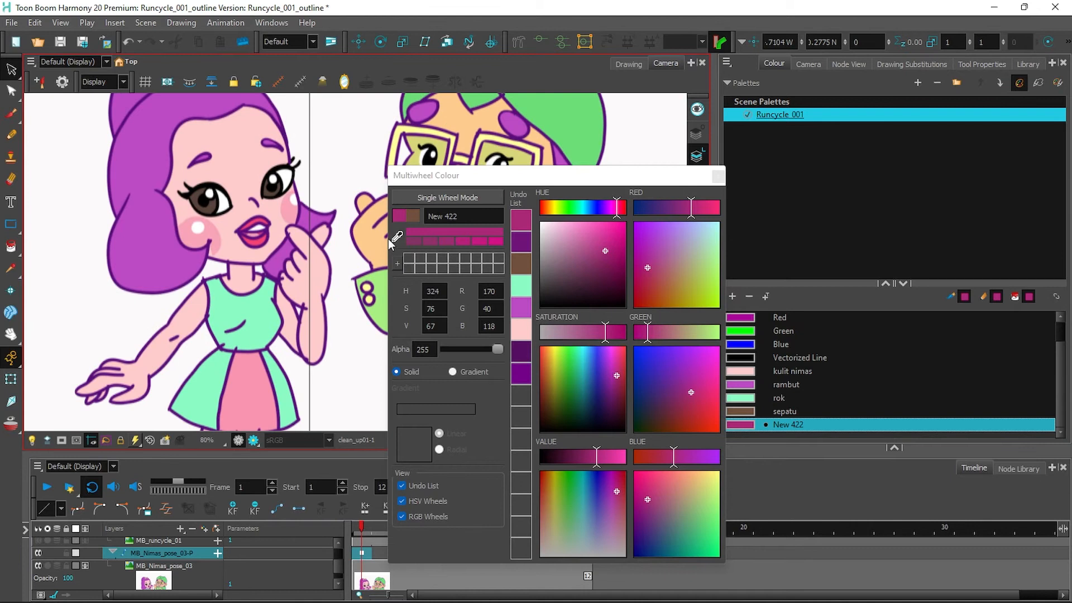
click(397, 236)
click(258, 242)
triple_click(466, 218)
text(bib)
click(715, 179)
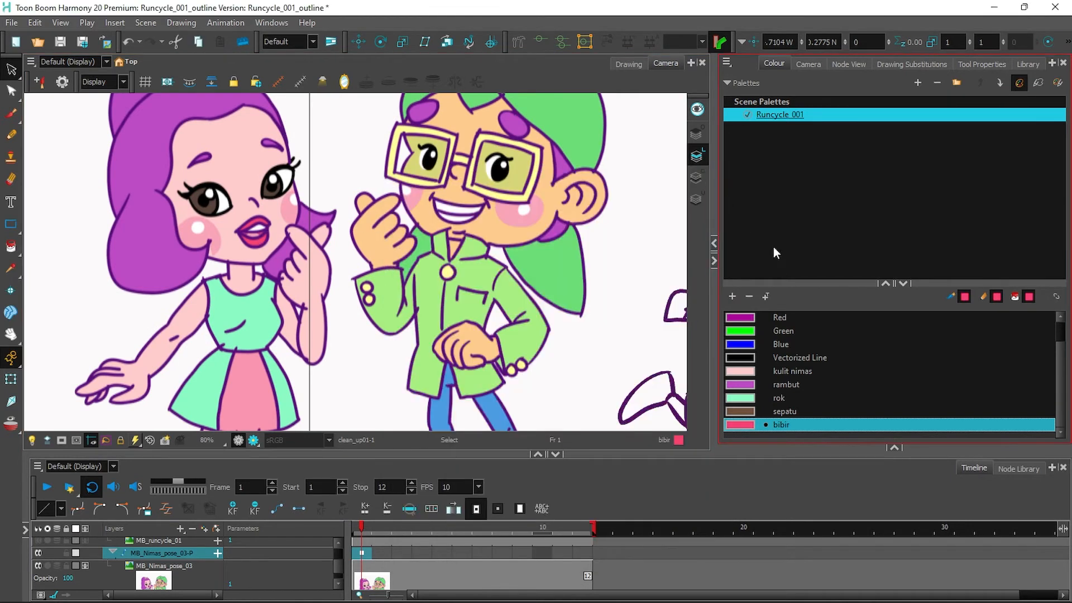
Add a light pink cheek swatch named pemerah pipi and save the scene.
click(733, 297)
double_click(740, 426)
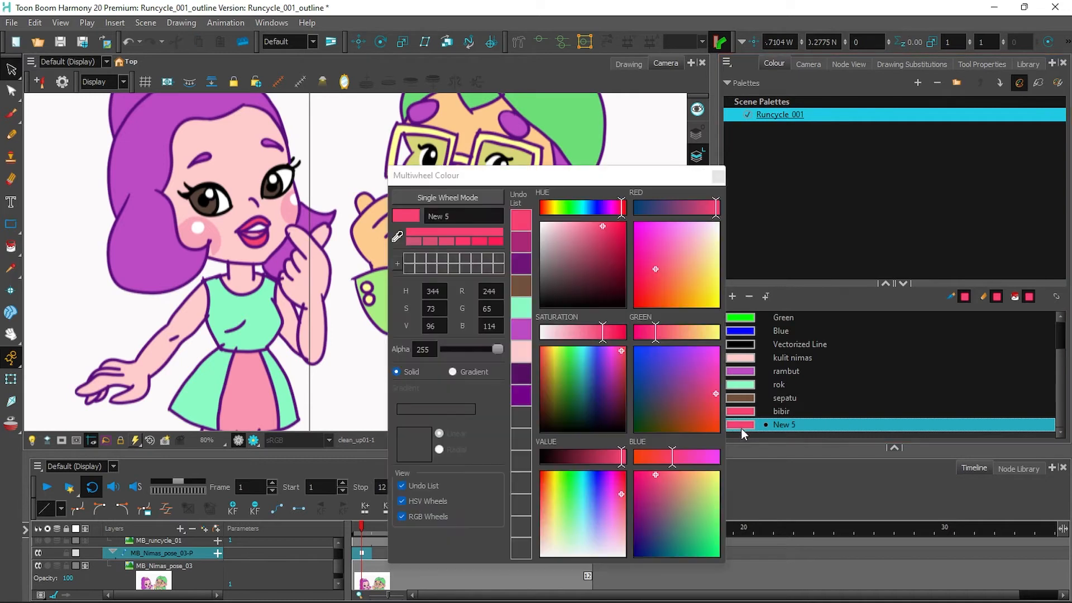
click(401, 237)
click(208, 229)
text(pe)
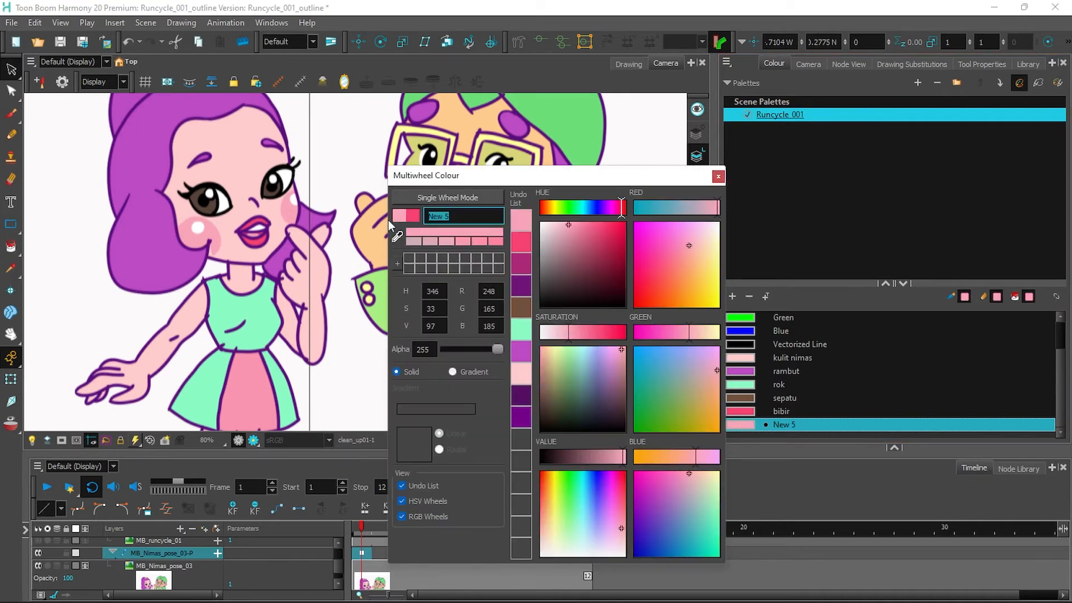
text(merah pipi)
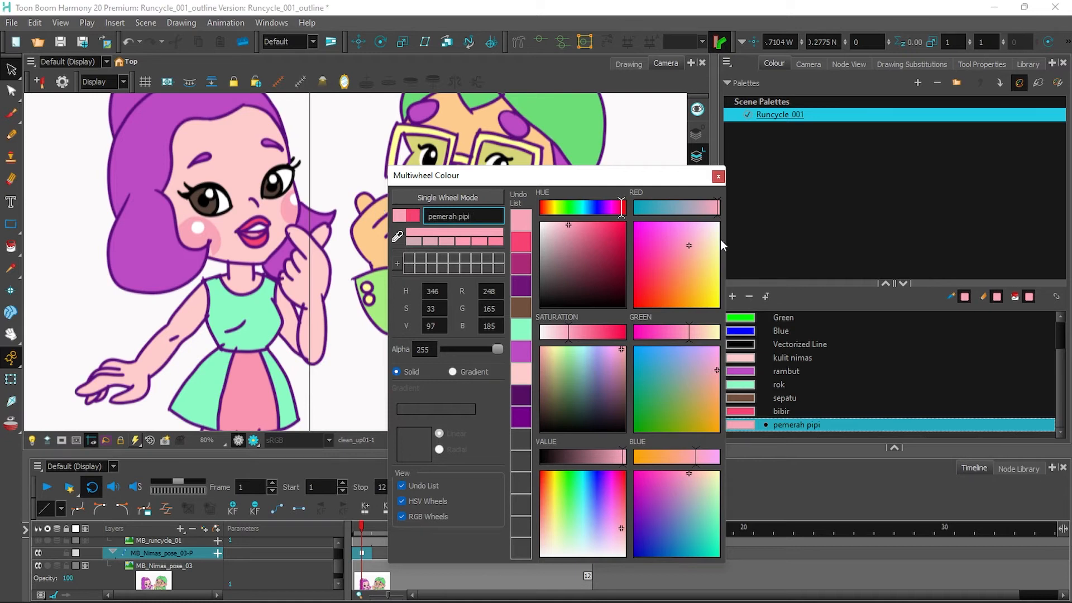
click(718, 176)
mouse_move(1060, 385)
mouse_down()
mouse_move(1060, 346)
mouse_move(1060, 398)
mouse_up()
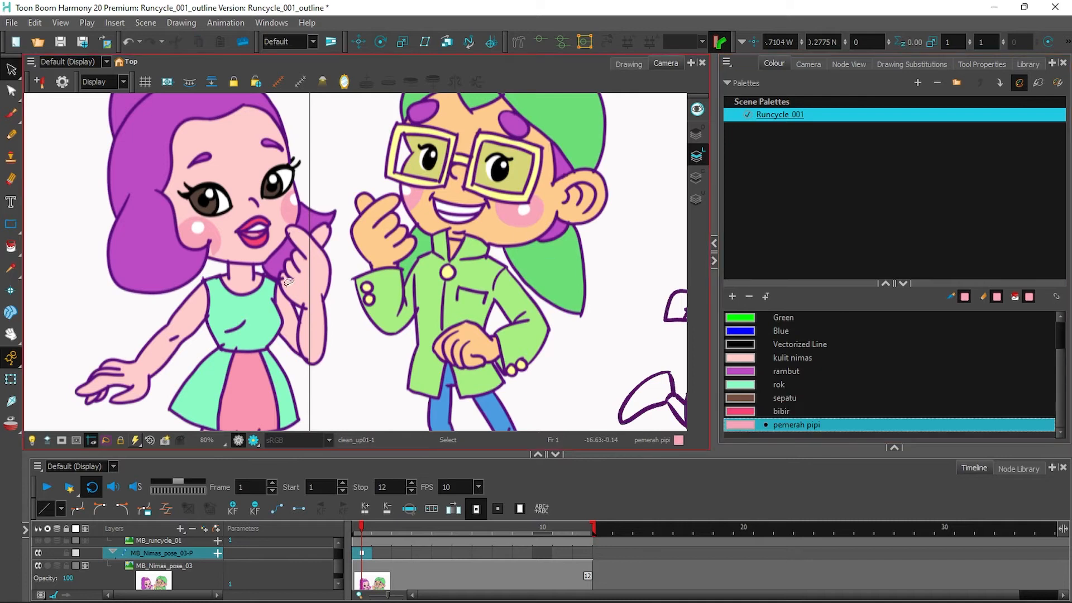
click(11, 22)
click(40, 99)
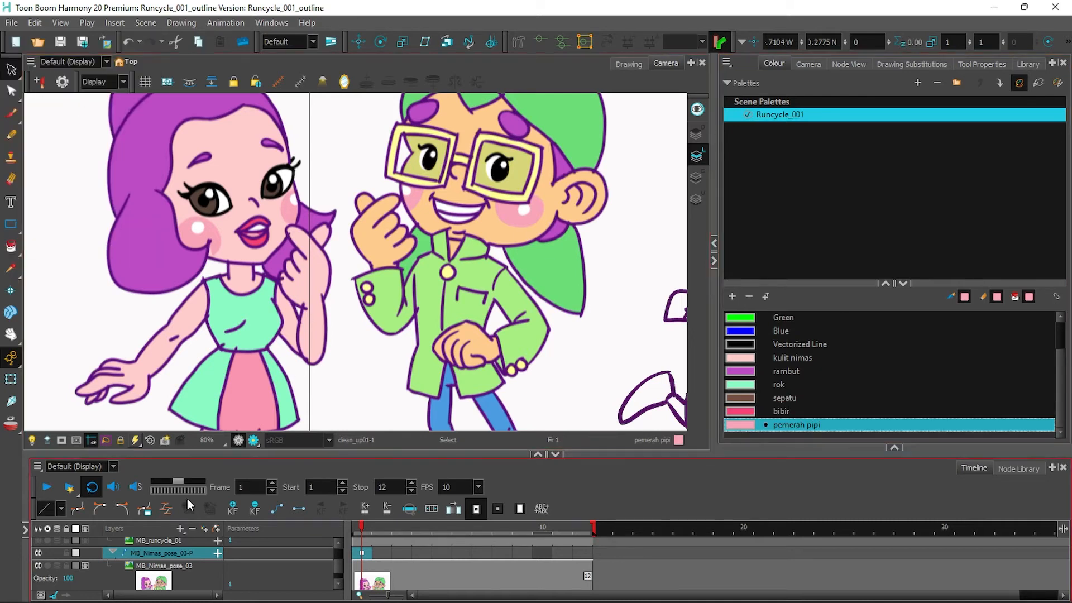
Hide both MB_Nimas_pose_03 reference layers and select clean_up01 on frame 1.
click(39, 553)
click(39, 566)
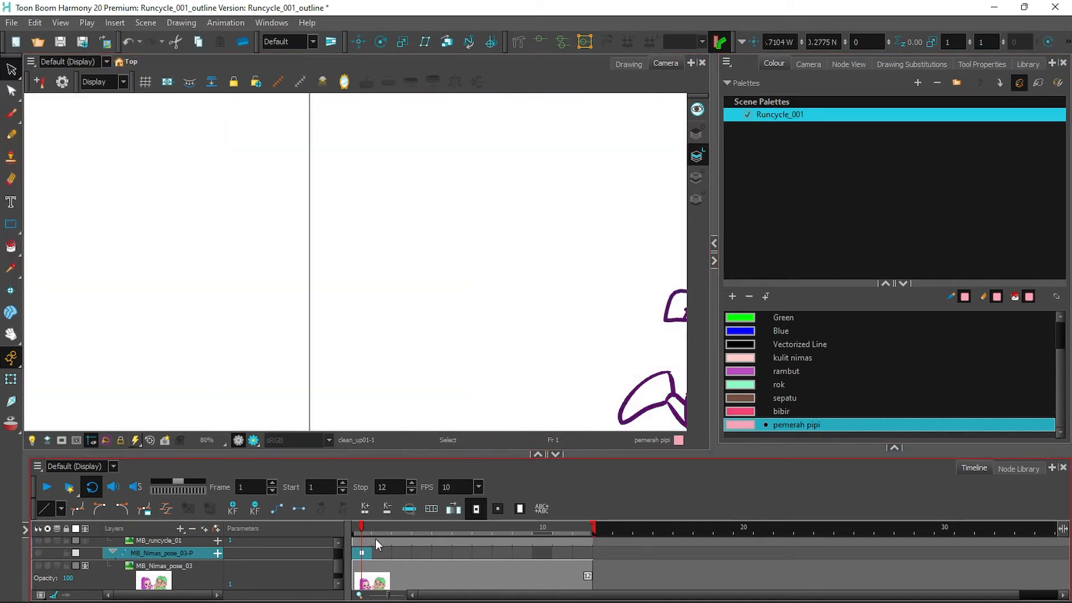
scroll(338, 545, up, 5)
click(360, 543)
Centre the running girl in view and select every stroke of the drawing.
drag(459, 232, 273, 199)
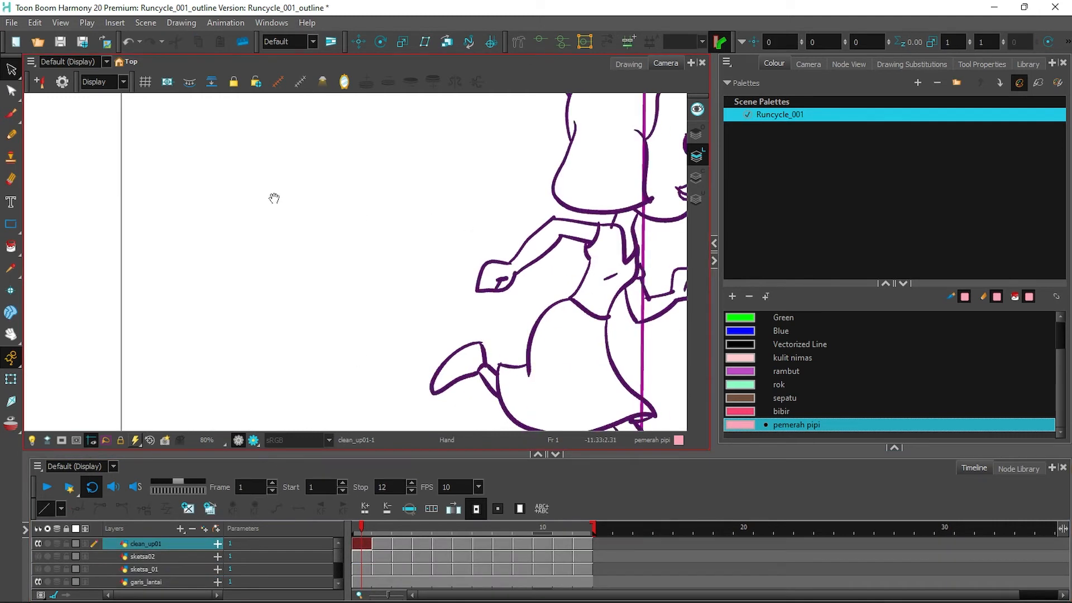
drag(486, 191, 242, 229)
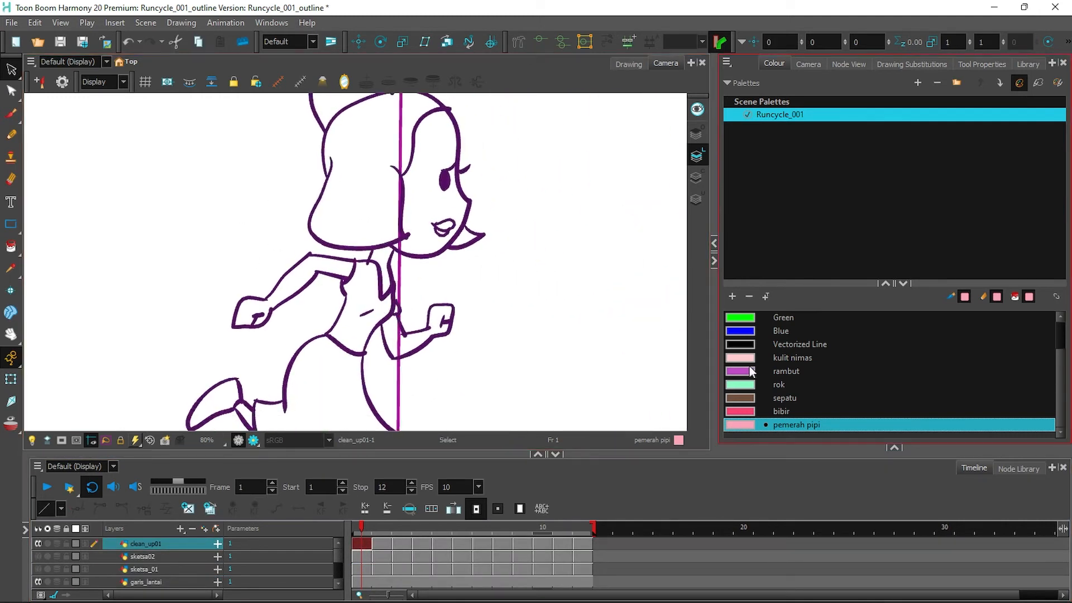
click(702, 178)
click(981, 63)
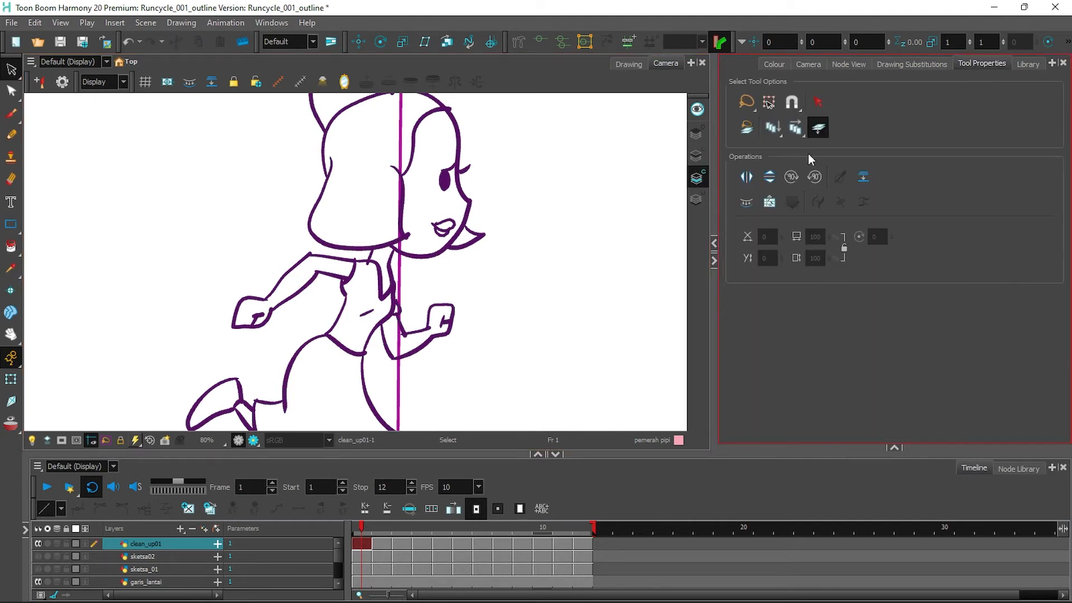
key(ctrl+a)
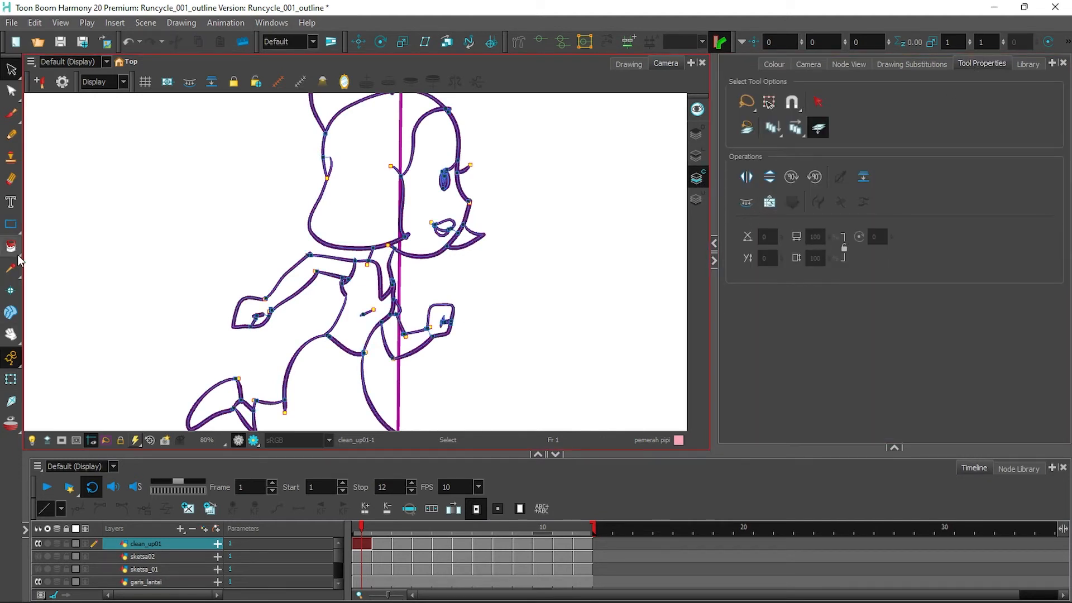
Make kulit nimas the current colour for painting with the Paint tool.
click(775, 64)
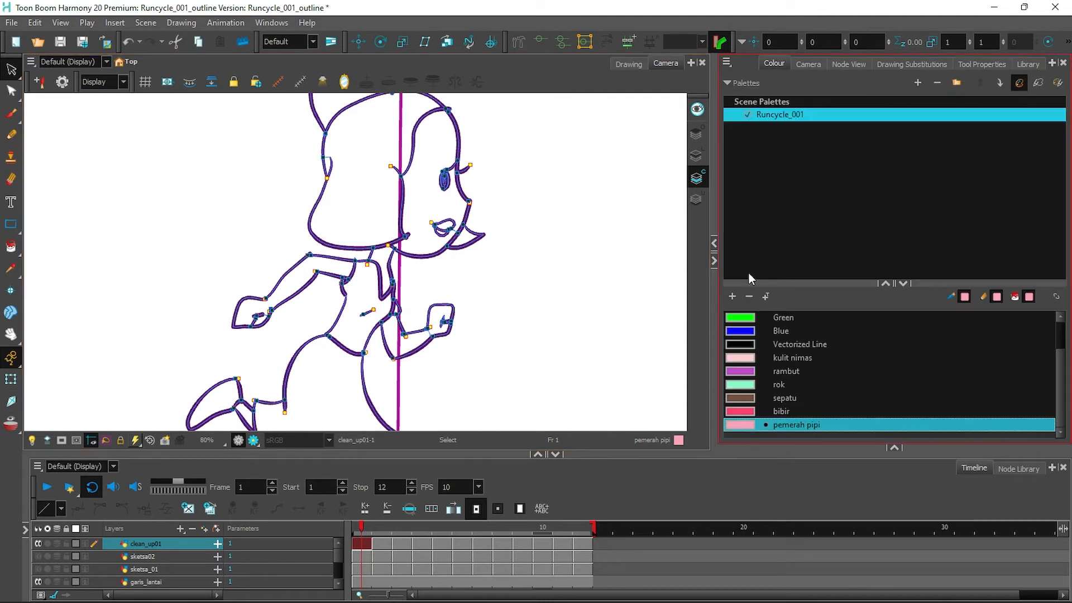
click(751, 358)
click(11, 246)
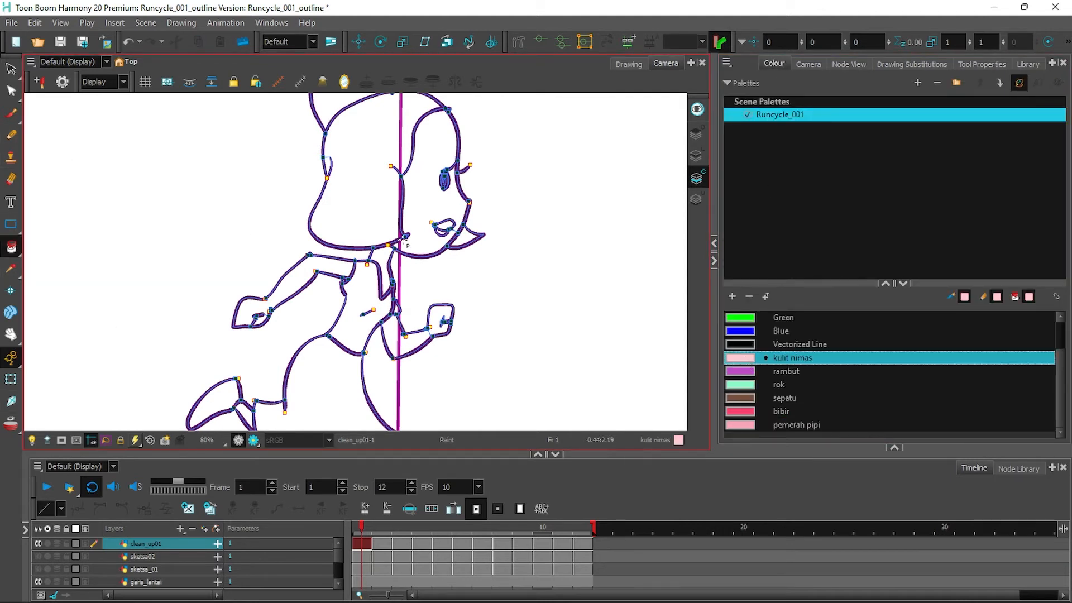
Fill the face, right hand and forearm, left arm and lower leg with kulit nimas.
drag(404, 239, 389, 256)
click(438, 321)
click(403, 342)
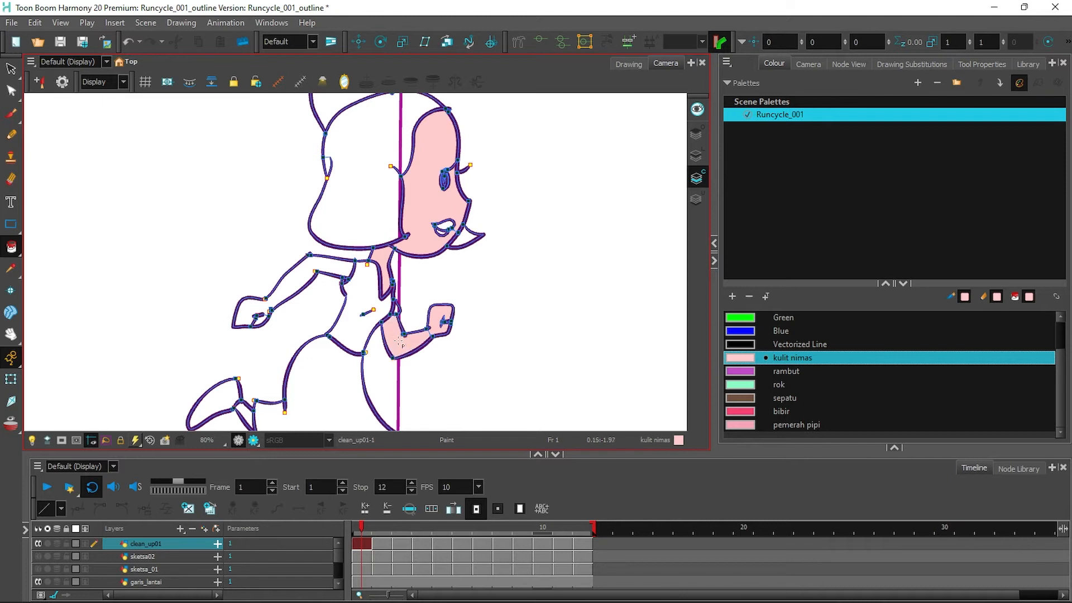
click(330, 277)
scroll(349, 320, down, 5)
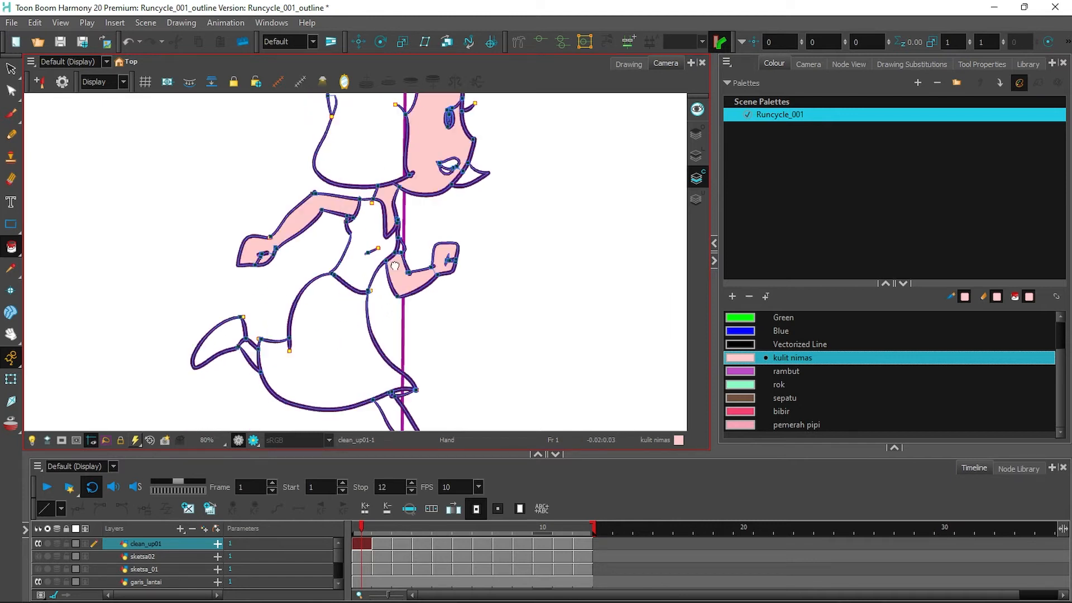
click(425, 366)
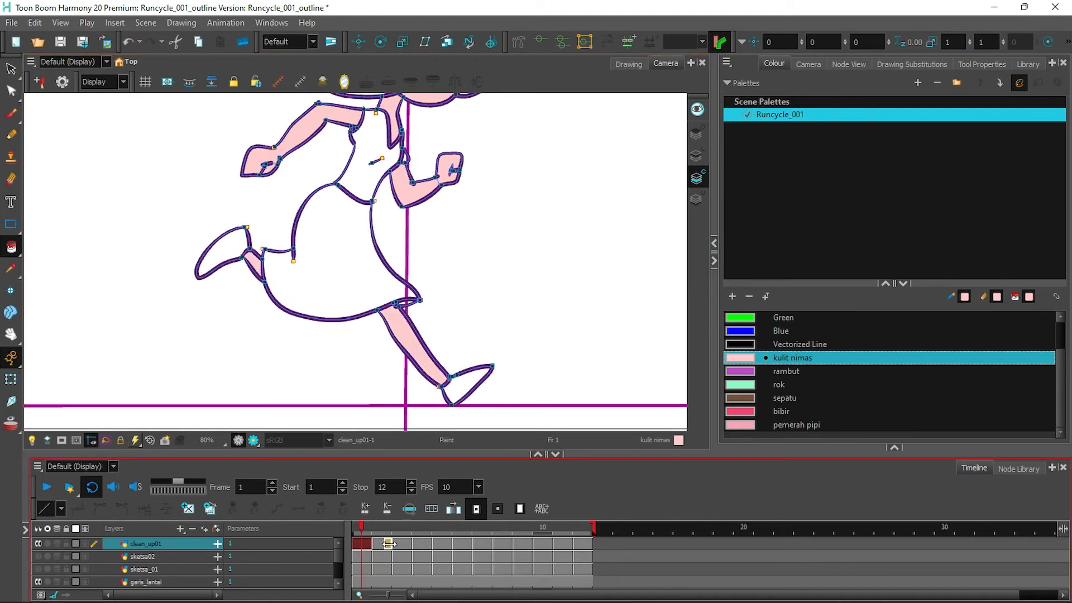
On frame 2, paint on the colour art layer with strokes shown, filling arms, legs and face kulit nimas.
click(385, 544)
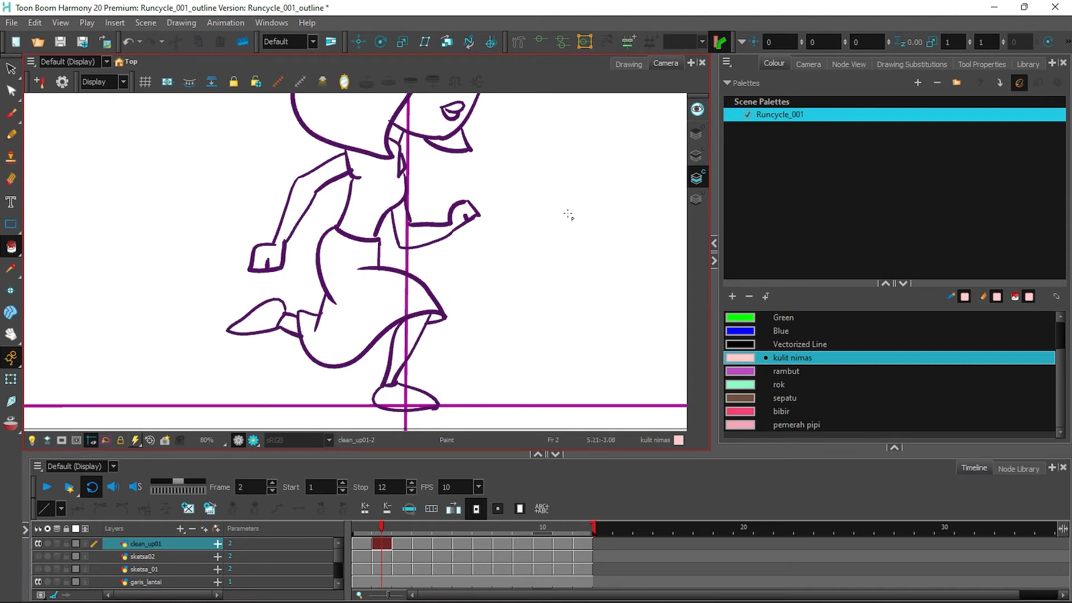
click(982, 63)
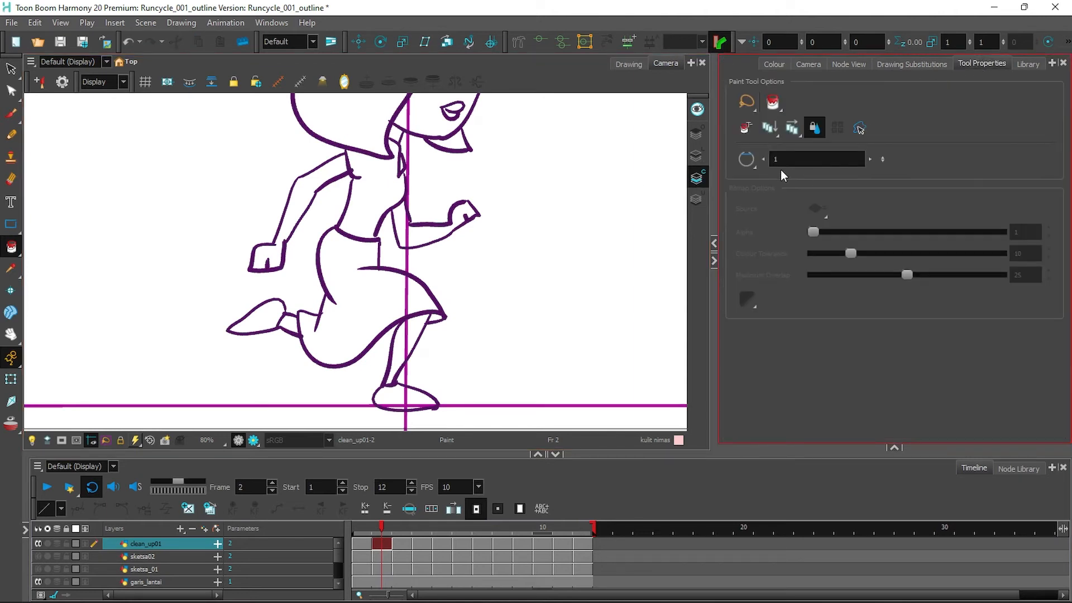
click(697, 178)
key(k)
click(426, 234)
click(313, 201)
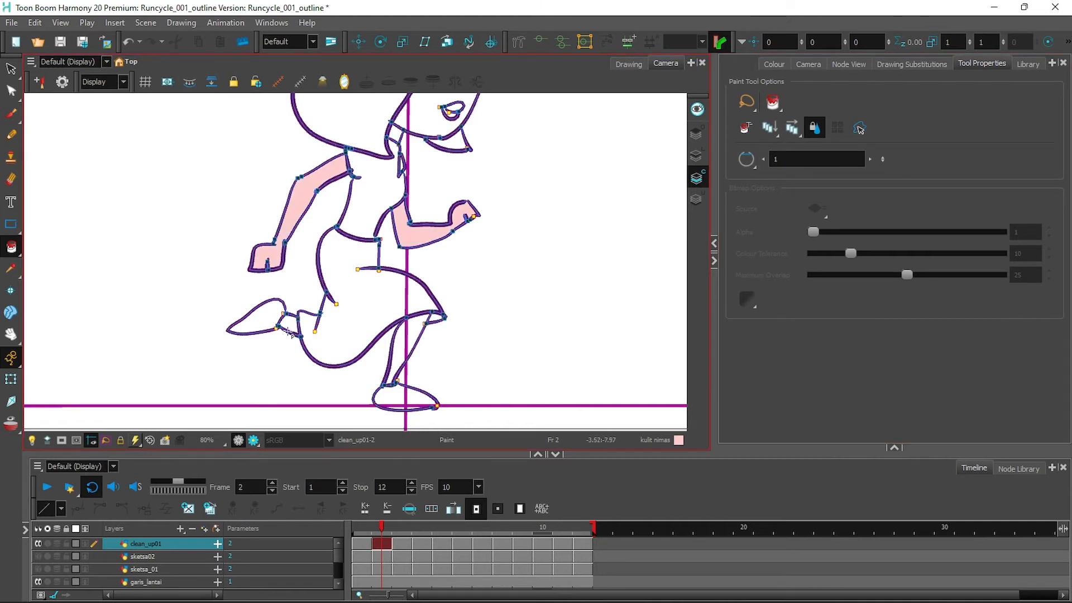
click(288, 326)
click(405, 349)
click(394, 134)
On frame 3, fill both arms and hands with kulit nimas.
mouse_move(564, 188)
mouse_down()
mouse_move(543, 259)
mouse_move(552, 205)
mouse_up()
click(402, 546)
key(k)
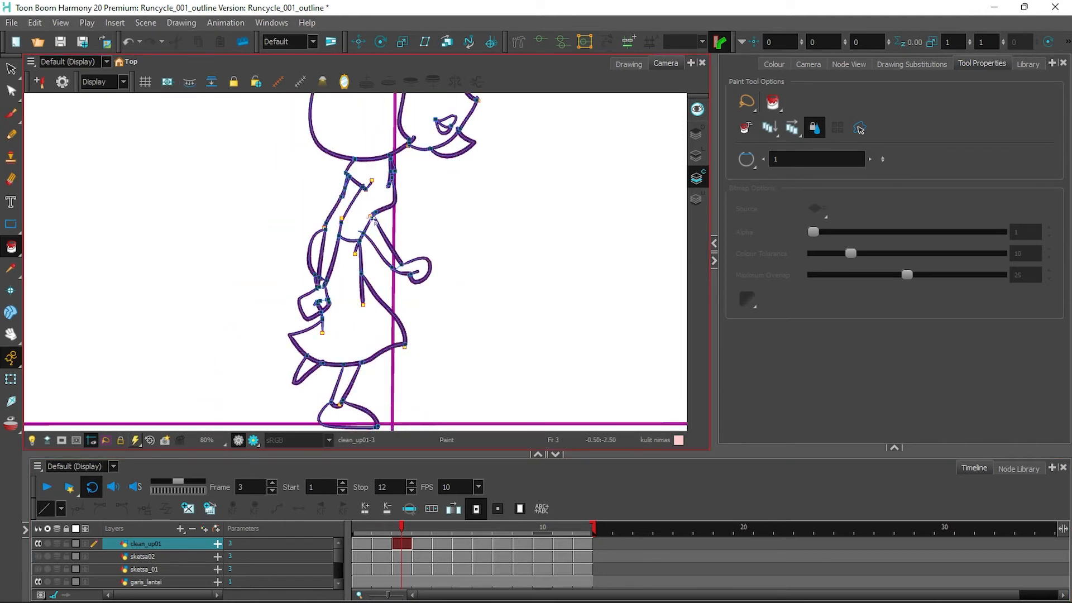
click(384, 240)
click(334, 227)
click(310, 304)
scroll(345, 267, up, 5)
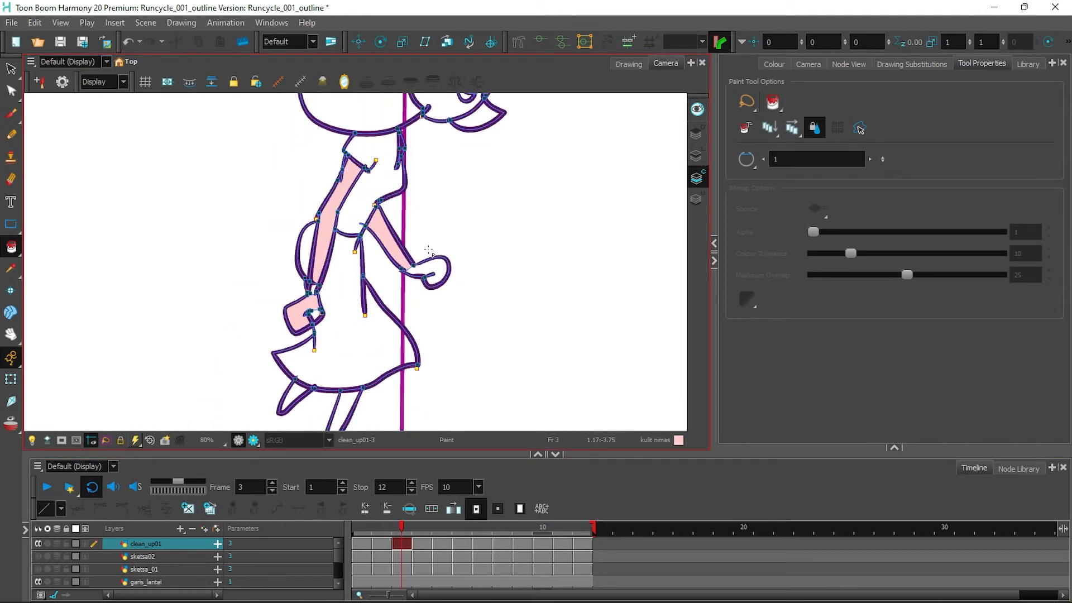
click(563, 275)
Fill frame 3's face and right leg kulit nimas, undoing the mistaken left leg fill.
drag(584, 115, 540, 337)
drag(517, 103, 493, 275)
click(493, 276)
drag(497, 382, 533, 101)
drag(469, 421, 538, 22)
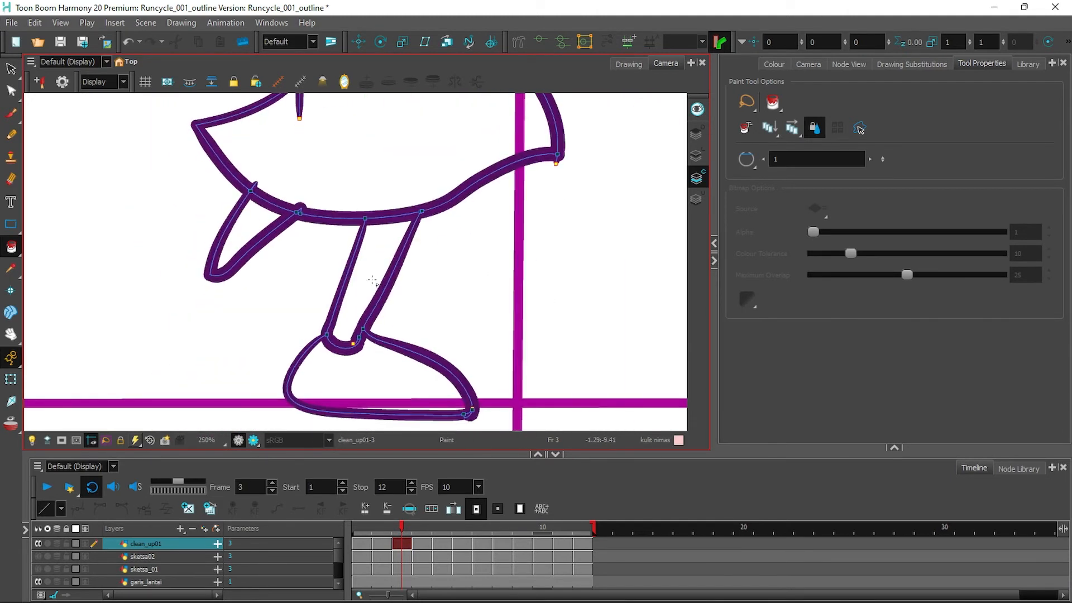
click(366, 274)
click(252, 235)
key(ctrl+z)
On frame 4, fill both legs, front and back arms, and the face with kulit nimas.
click(428, 550)
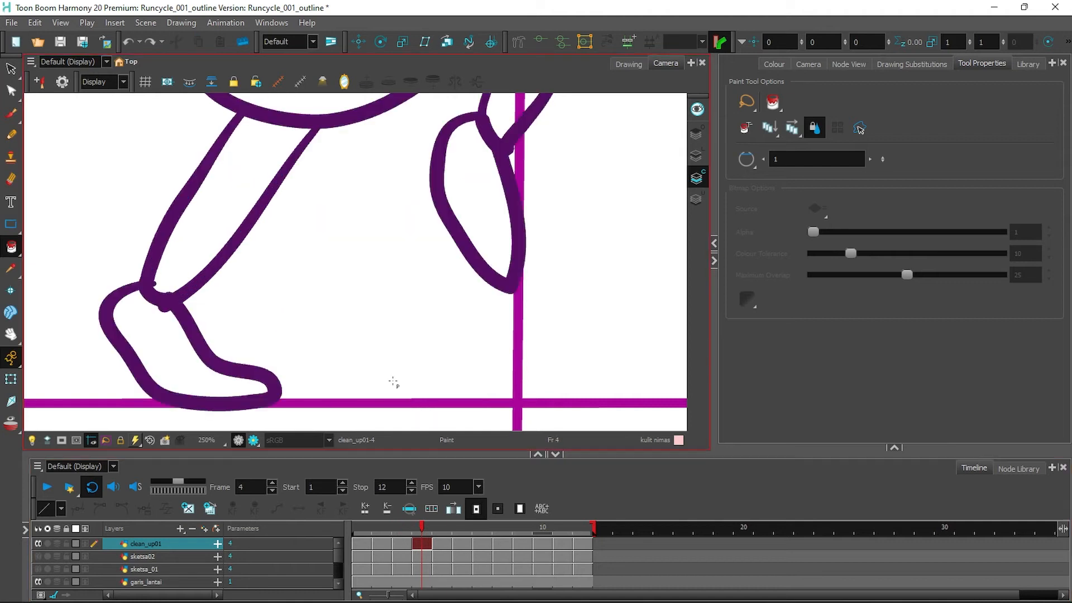
click(234, 201)
click(503, 133)
key(1)
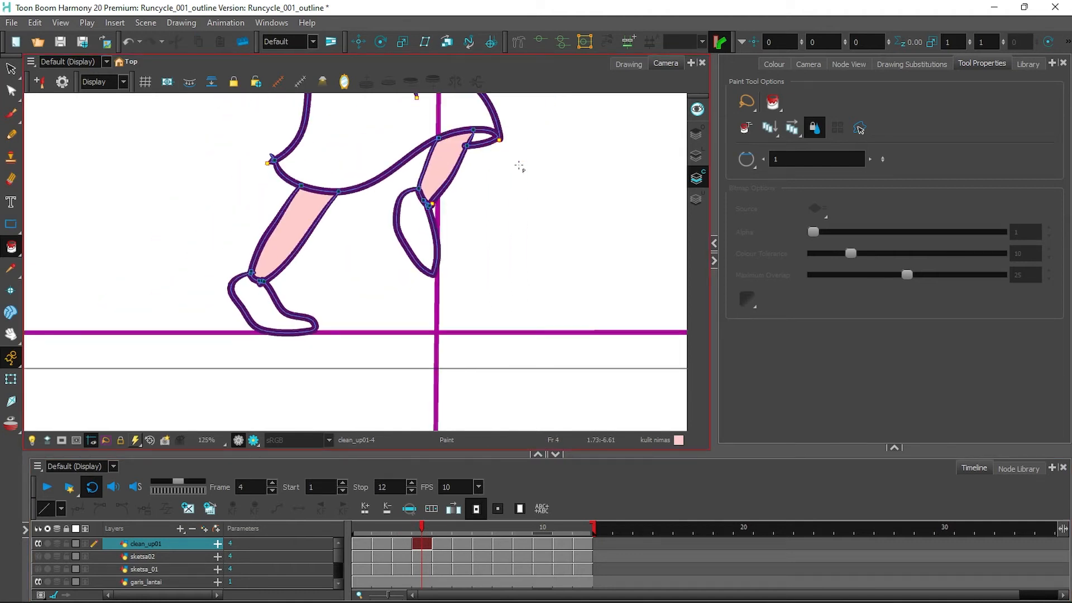
drag(537, 138, 520, 293)
drag(550, 136, 537, 290)
click(380, 330)
click(334, 286)
click(464, 145)
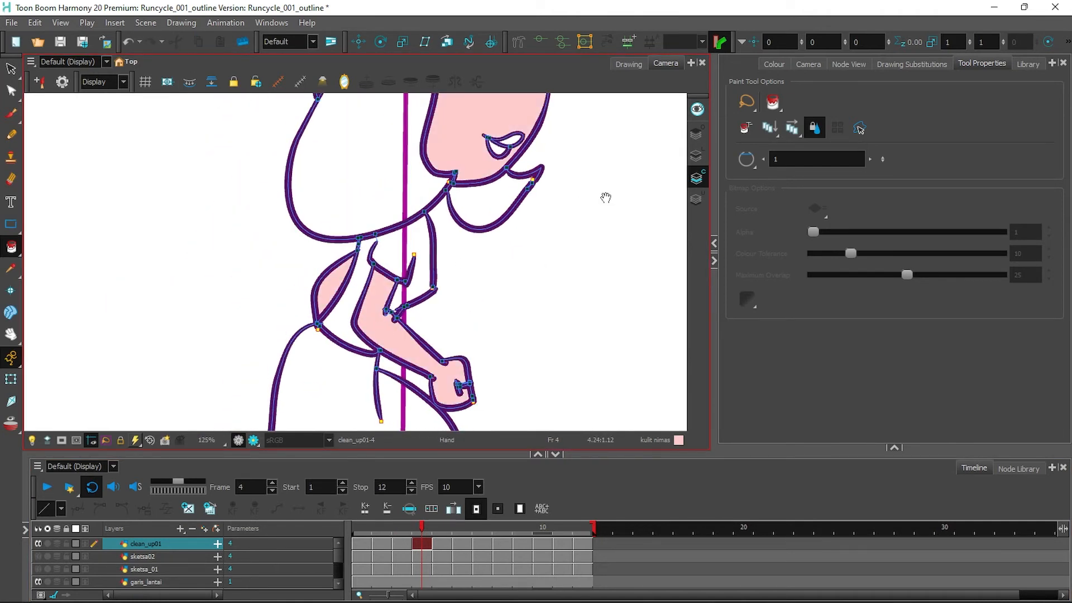
drag(605, 197, 592, 263)
On frame 5, fill the face, both arms, the hand and both legs kulit nimas.
click(443, 546)
click(189, 84)
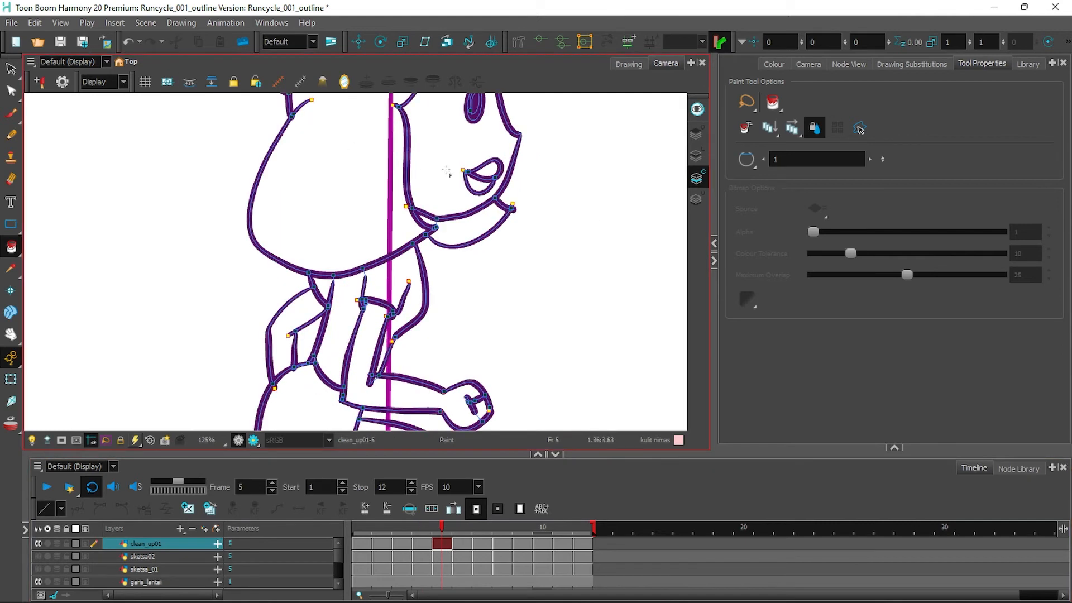
click(447, 172)
click(362, 331)
click(298, 320)
click(481, 409)
drag(566, 422, 573, 171)
click(422, 254)
click(181, 312)
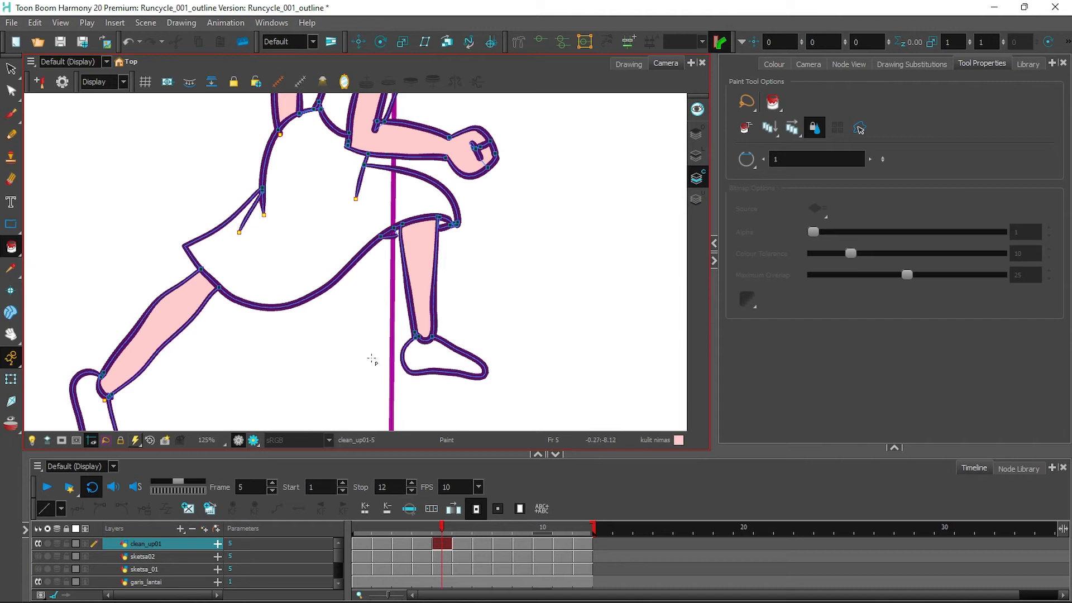
On frame 6, fill the front arm, both hands, both legs and the face kulit nimas.
click(465, 544)
click(180, 82)
click(385, 139)
click(217, 142)
click(405, 287)
click(138, 306)
drag(477, 148, 507, 338)
drag(590, 233, 543, 418)
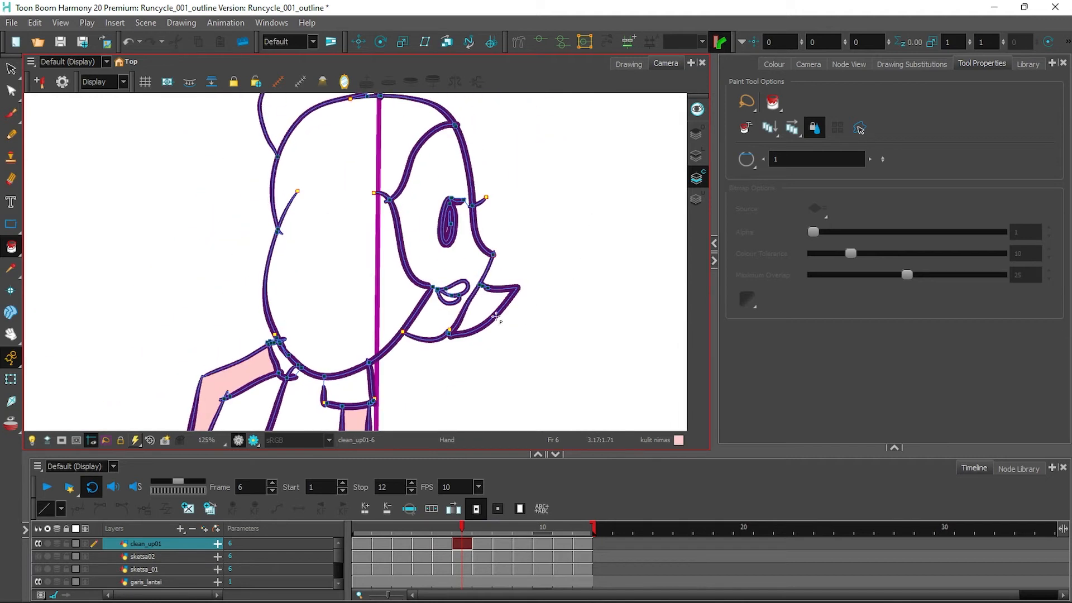
click(492, 313)
On frame 7, fill the face, both arms and hands, and both legs with kulit nimas.
click(481, 545)
click(190, 83)
click(429, 246)
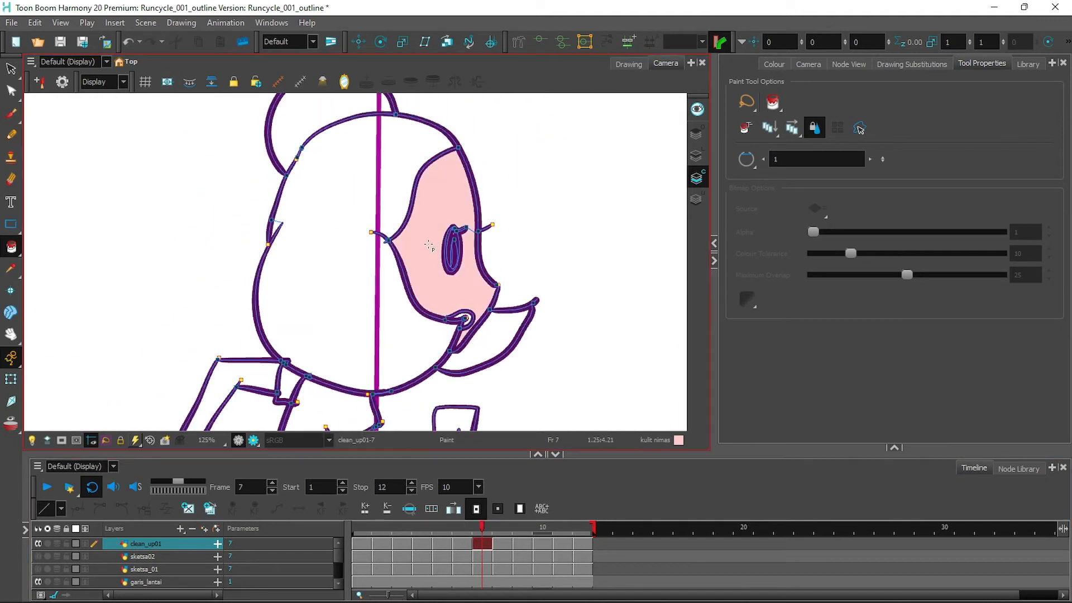
click(255, 376)
drag(562, 328, 577, 136)
click(438, 274)
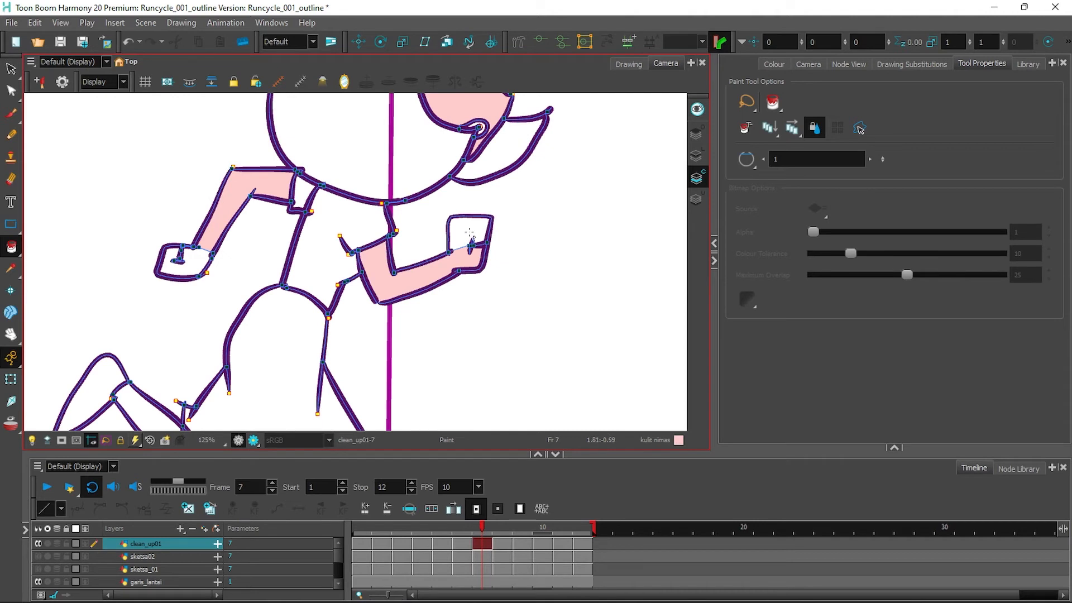
click(466, 231)
click(189, 261)
mouse_move(496, 340)
mouse_down()
mouse_move(536, 165)
mouse_move(543, 325)
mouse_up()
click(420, 336)
click(195, 253)
drag(604, 96, 541, 338)
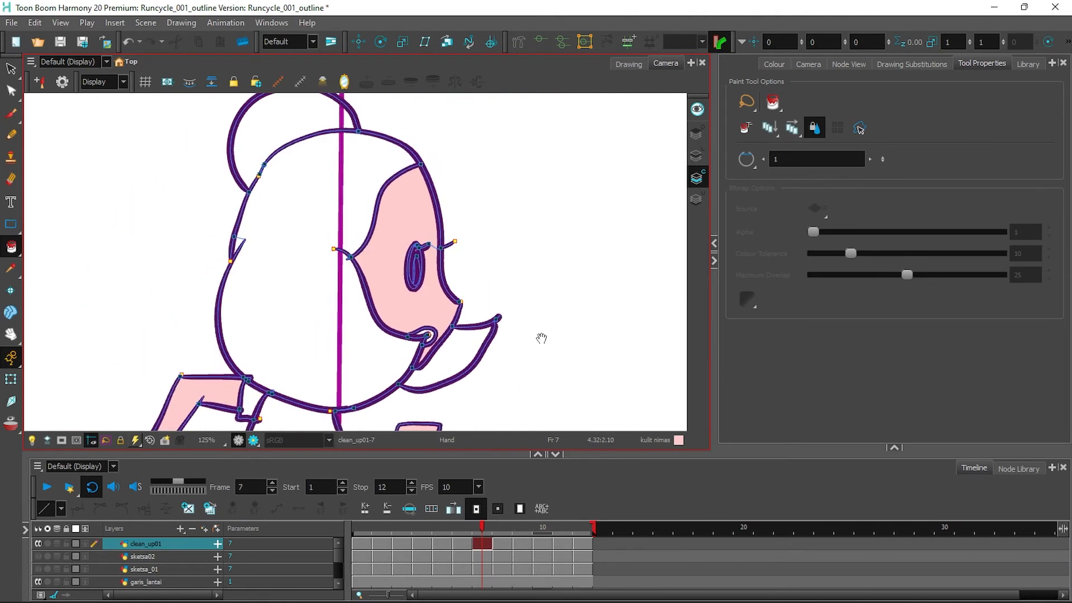
On frame 8, fill the face, front upper arm and hand with kulit nimas.
click(502, 546)
click(396, 256)
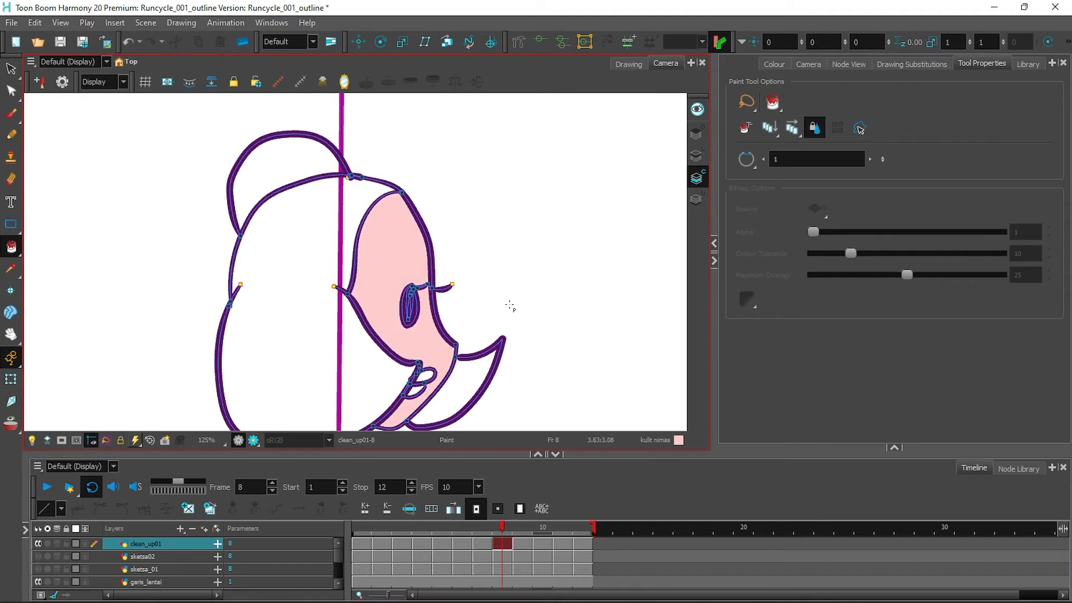
drag(503, 391, 584, 84)
click(398, 271)
click(513, 267)
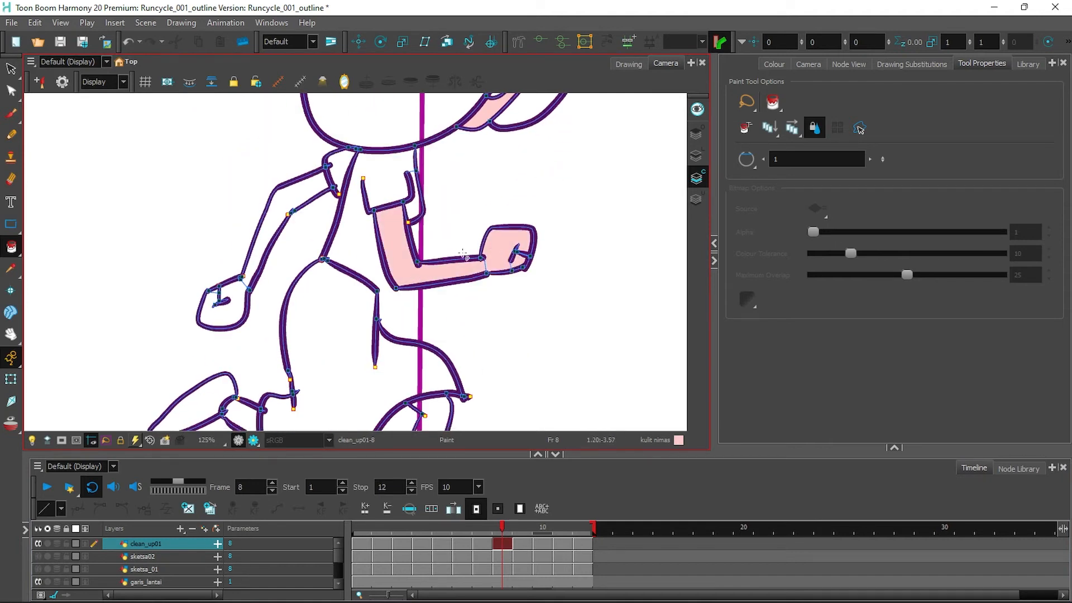
click(696, 156)
click(10, 134)
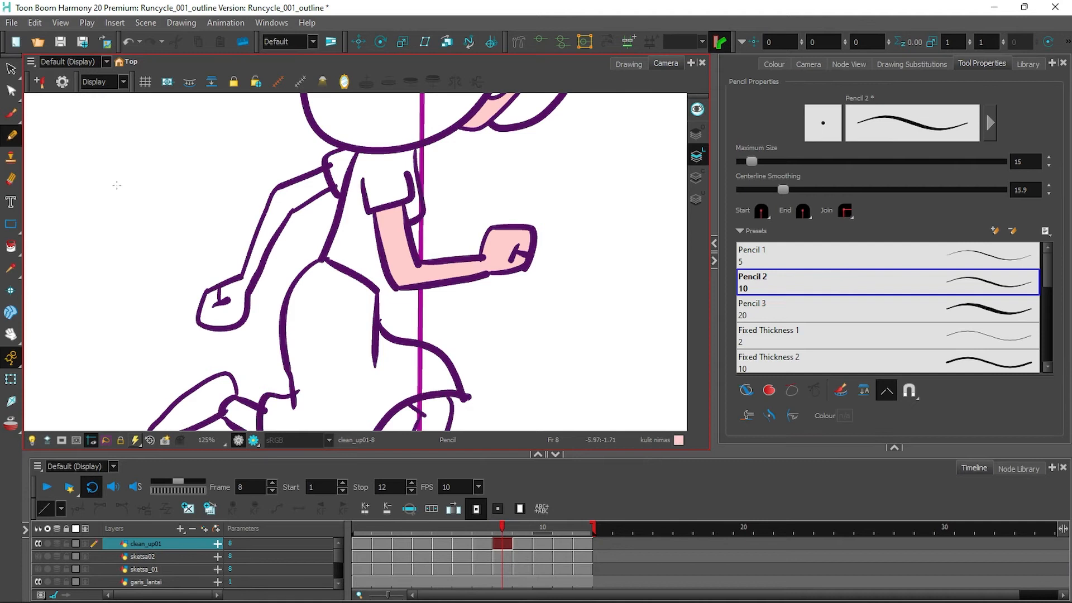
Return to the colour art layer and Paint tool with kulit nimas as the current colour.
click(774, 64)
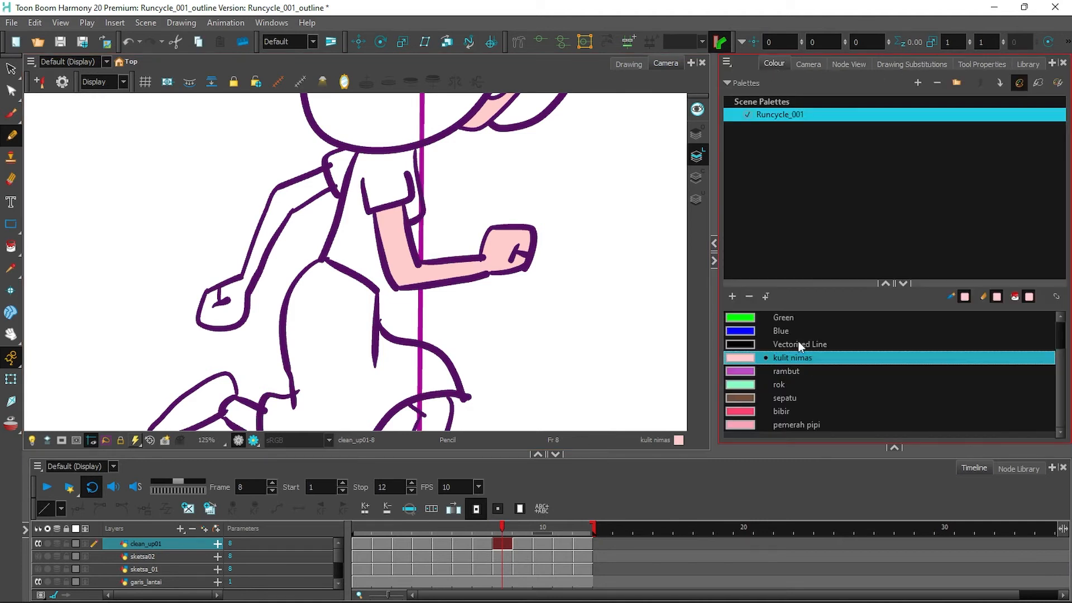
scroll(799, 345, up, 1)
click(743, 318)
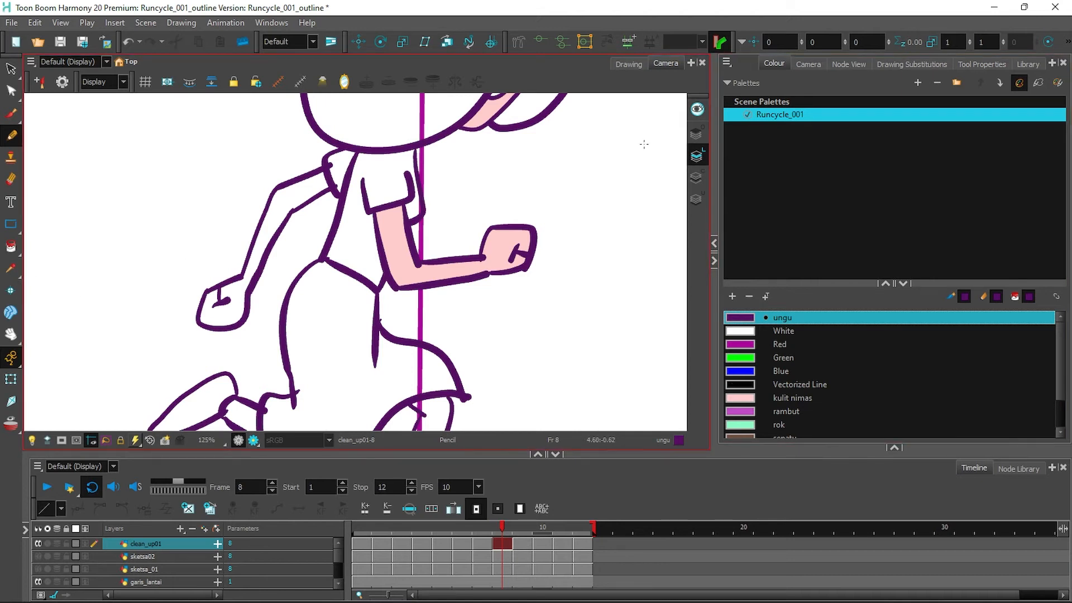
click(697, 179)
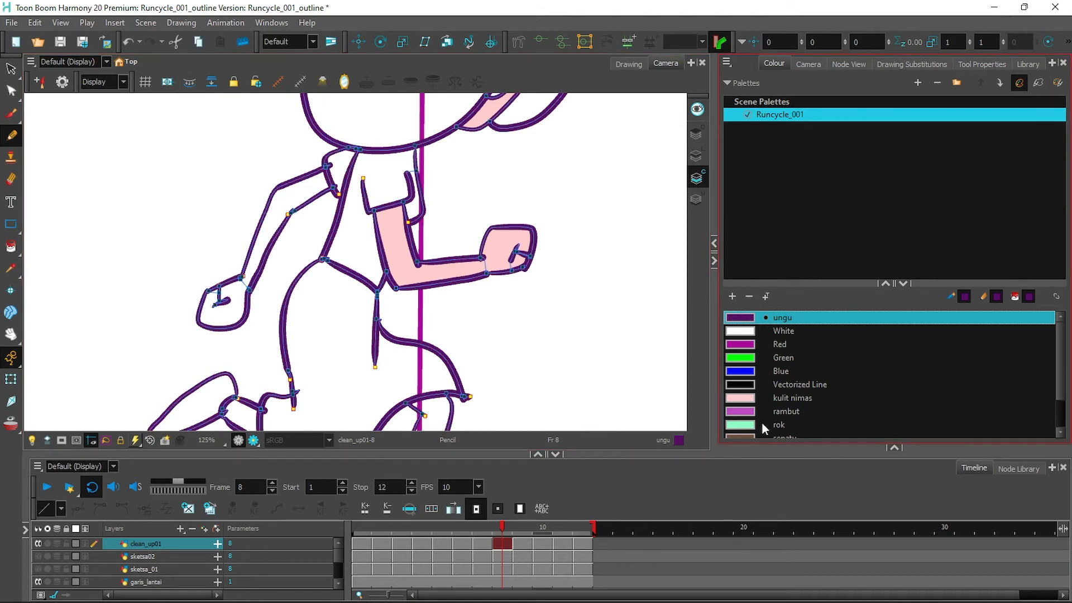
click(768, 397)
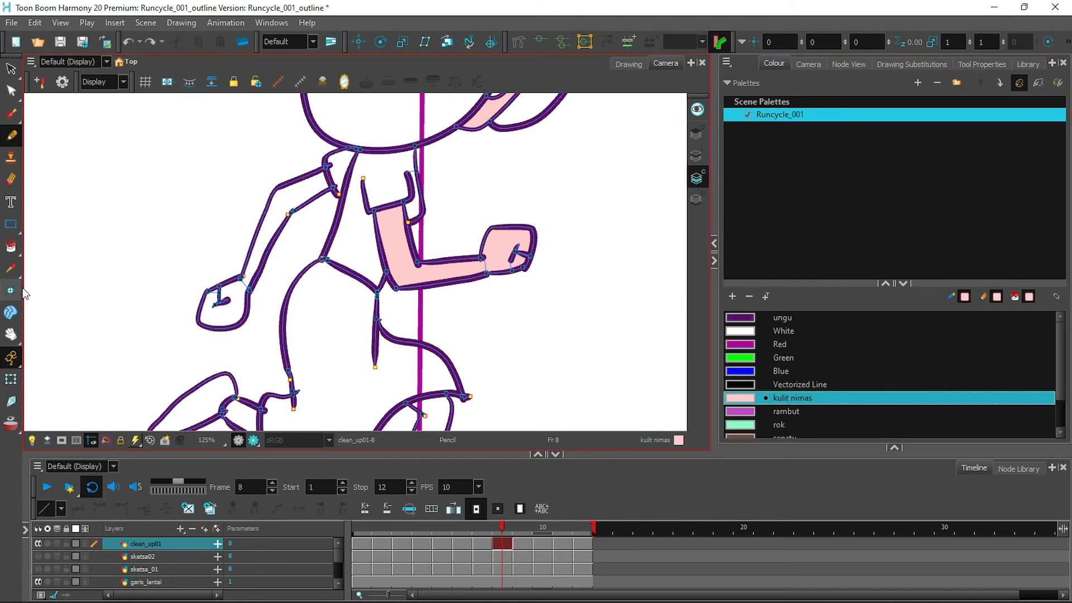
click(11, 247)
Finish frame 8 by filling the hand, upper arm and both legs kulit nimas.
click(223, 311)
click(240, 278)
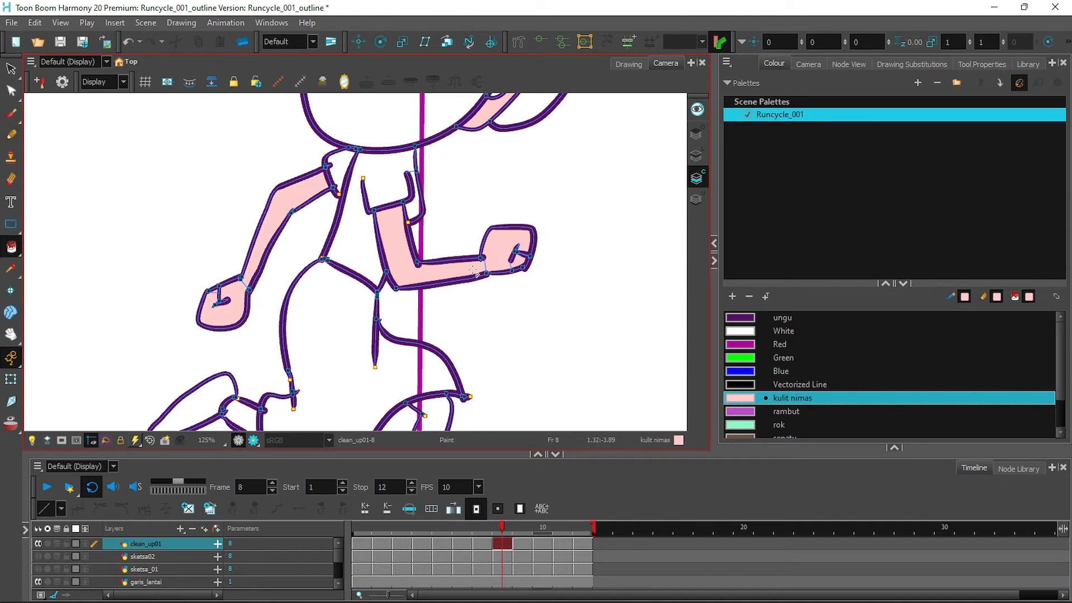
drag(484, 392, 498, 256)
click(451, 296)
click(257, 283)
drag(592, 208, 575, 362)
mouse_move(574, 173)
mouse_down()
mouse_move(539, 303)
mouse_move(596, 229)
mouse_up()
On frame 9, fill both arms, the face and the front leg with kulit nimas.
click(522, 543)
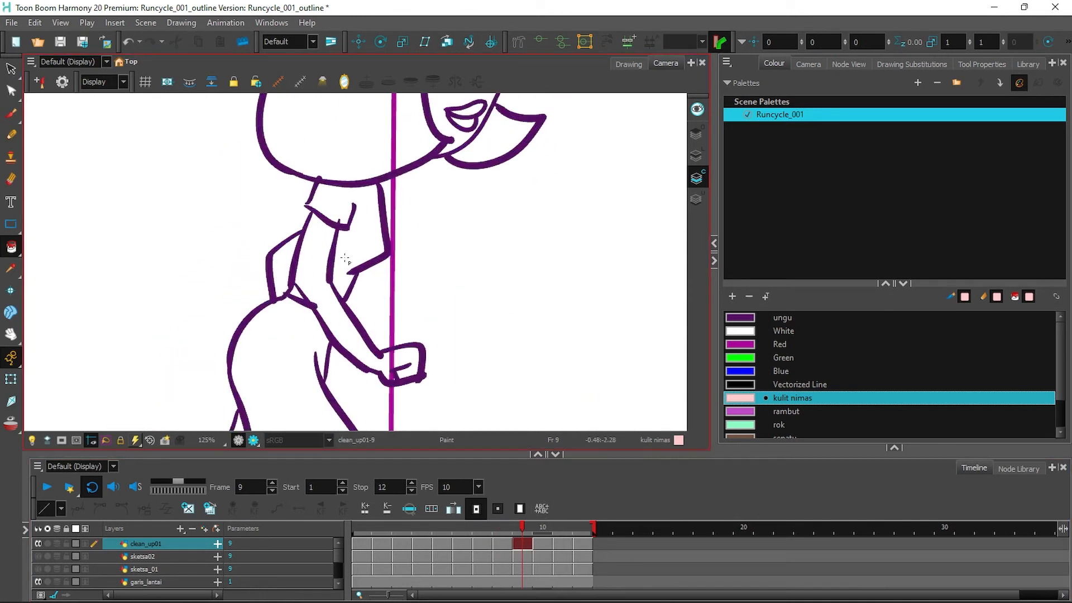
click(280, 272)
click(380, 348)
drag(508, 197, 481, 297)
click(384, 267)
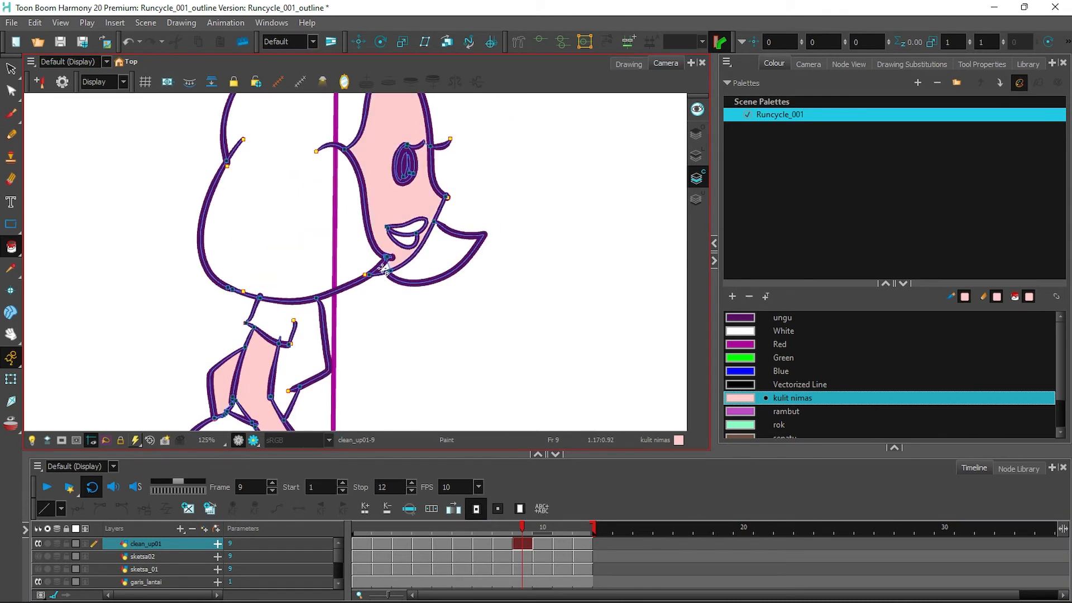
drag(550, 221, 531, 306)
mouse_move(469, 385)
mouse_down()
mouse_move(589, 126)
mouse_move(471, 422)
mouse_up()
click(391, 250)
On frame 10, fill both legs, the hand, the arm and the face kulit nimas.
click(543, 543)
click(190, 83)
click(367, 202)
click(468, 156)
click(411, 334)
click(330, 240)
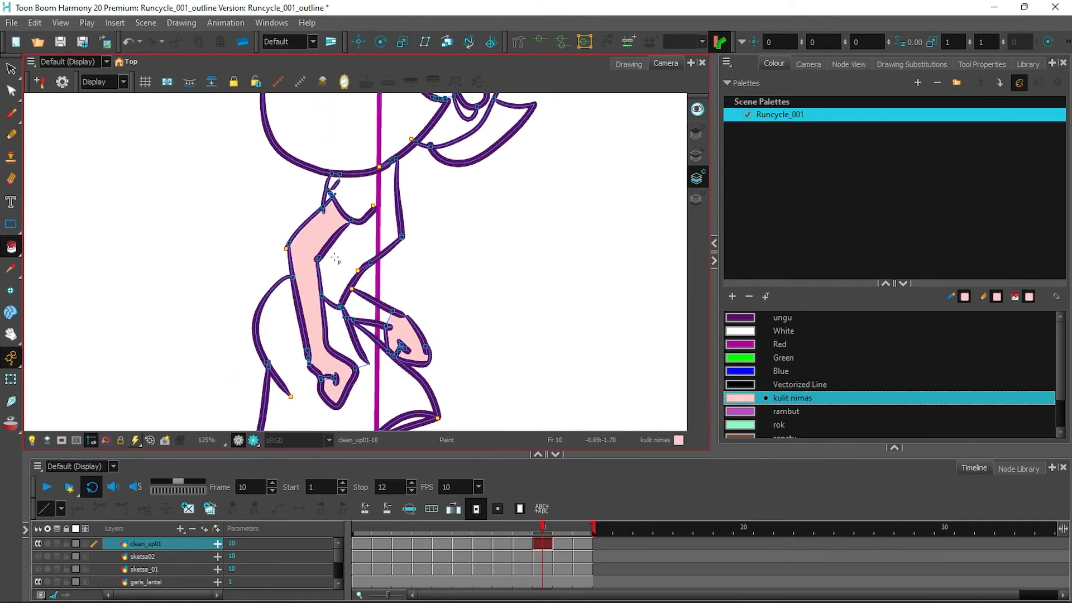
drag(559, 251, 515, 324)
click(433, 188)
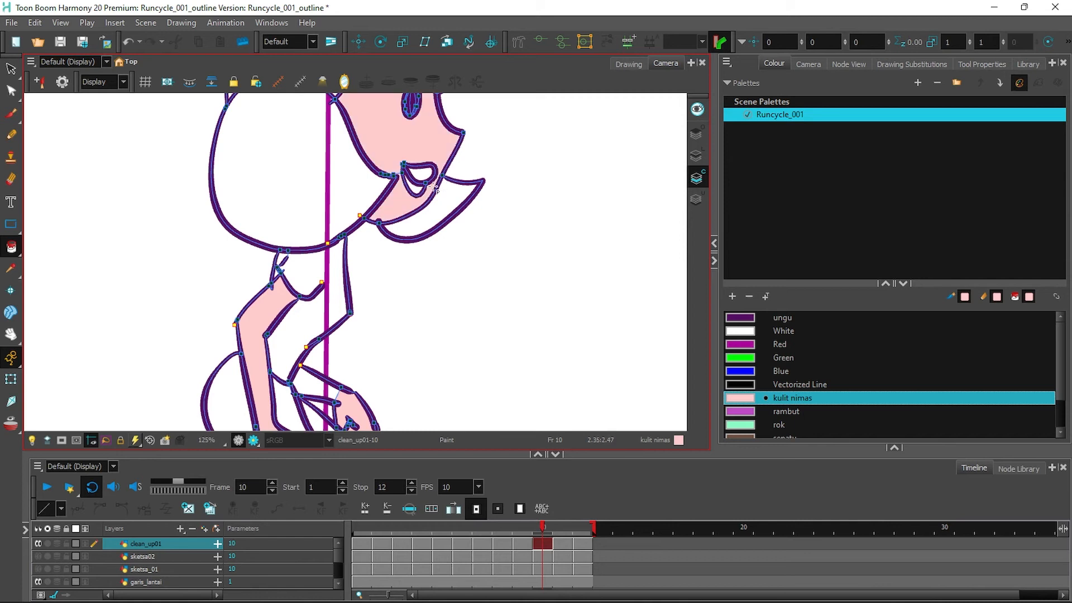
mouse_move(10, 247)
mouse_down()
mouse_move(67, 258)
mouse_move(63, 336)
mouse_up()
drag(11, 247, 52, 246)
drag(490, 318, 545, 100)
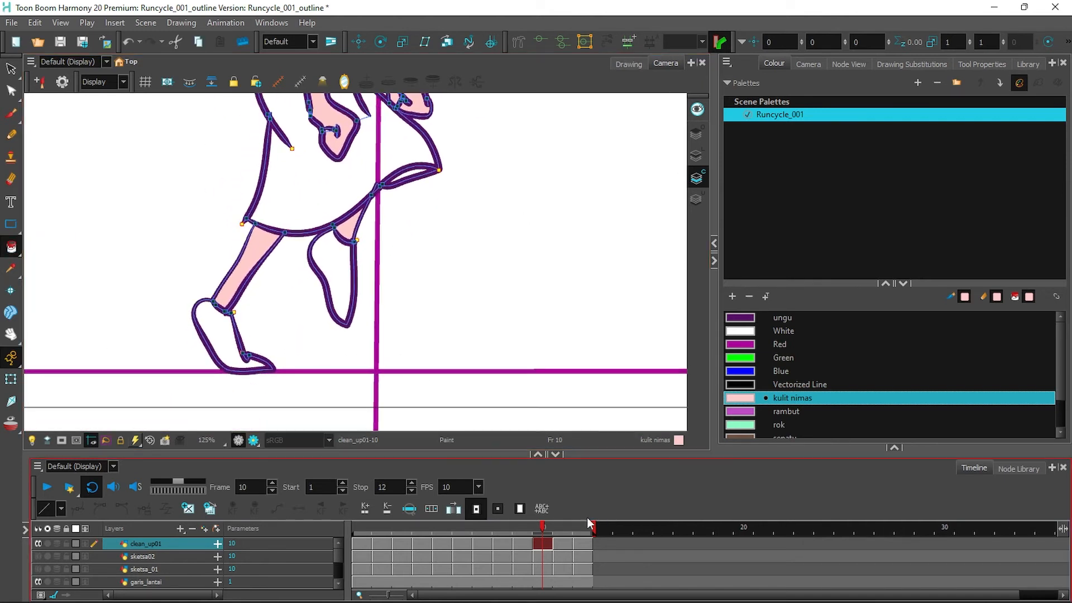
On frame 11, fill both thighs, both arms and hands, and the face kulit nimas.
click(568, 543)
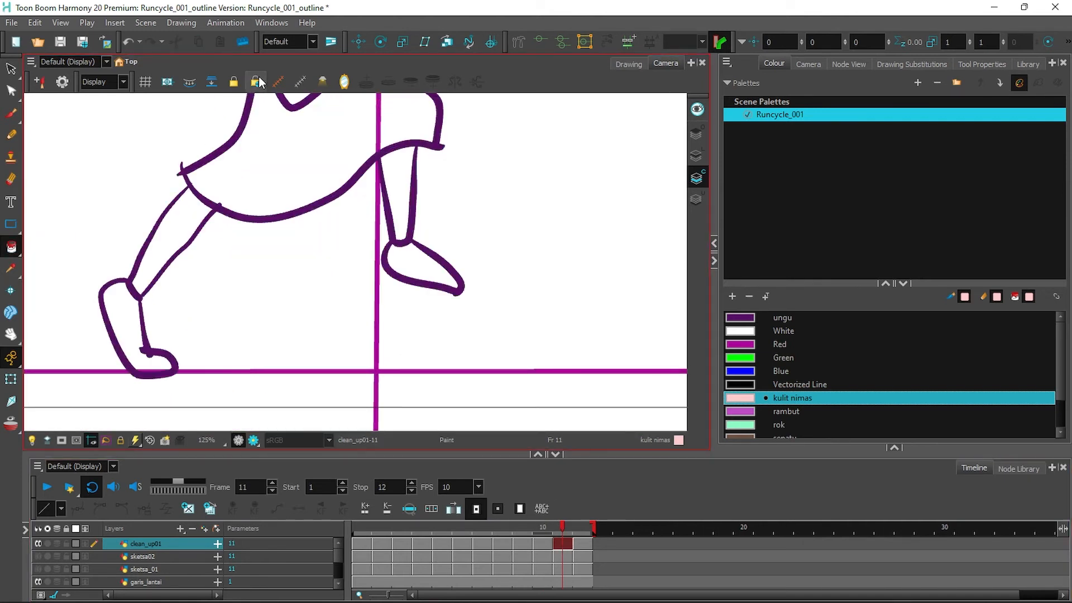
click(190, 82)
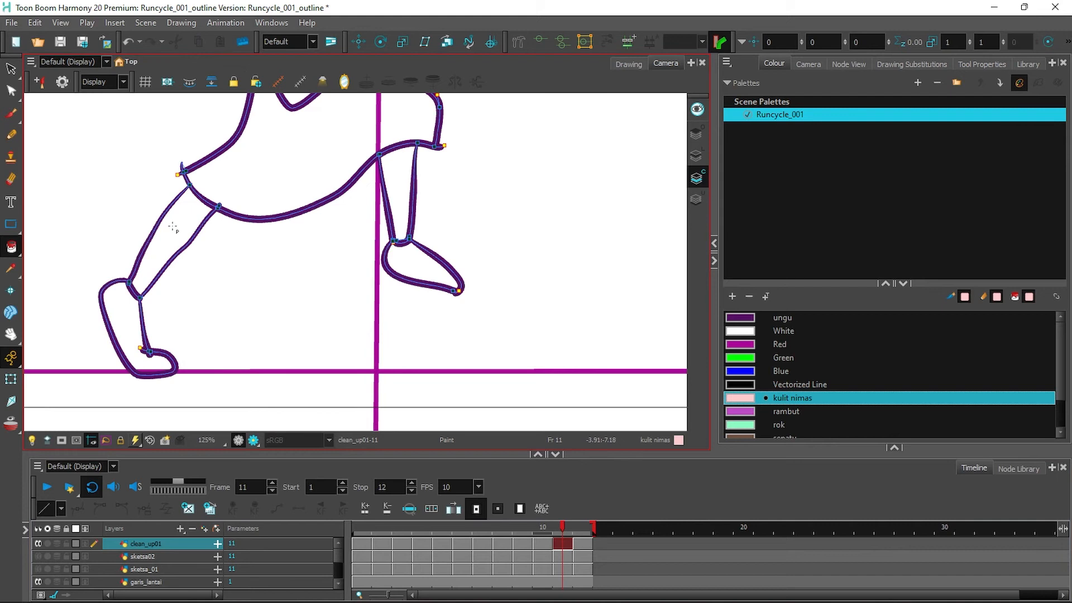
click(173, 226)
click(398, 192)
drag(541, 151, 539, 407)
click(423, 303)
click(376, 290)
click(296, 334)
click(288, 266)
drag(526, 141, 476, 307)
click(375, 246)
On frame 12, fill the face, both arms and both legs with kulit nimas.
key(period)
click(367, 231)
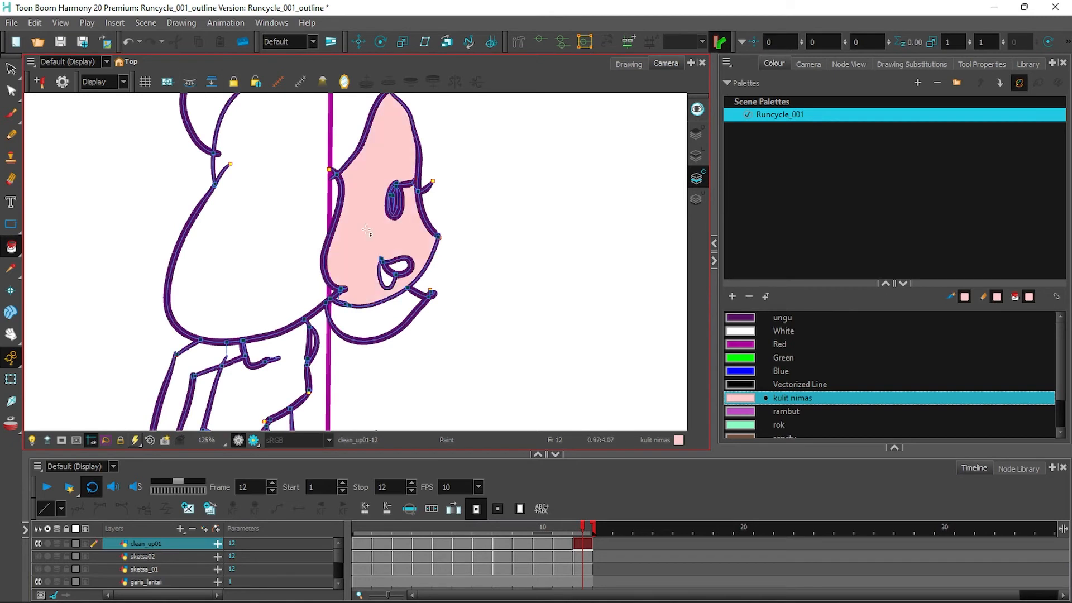
click(199, 355)
click(234, 352)
drag(475, 370, 538, 229)
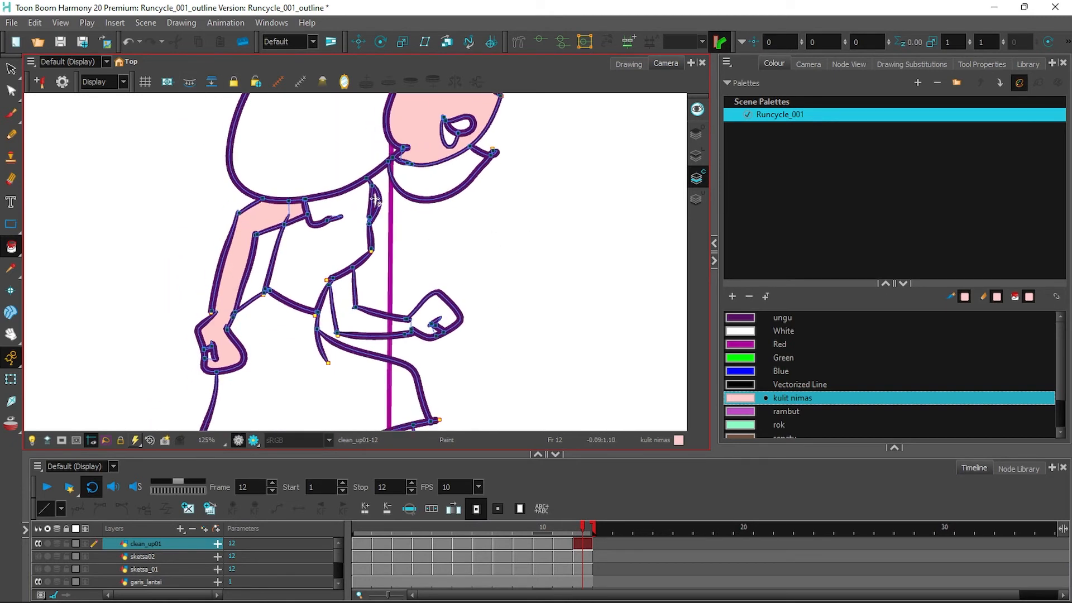
click(370, 284)
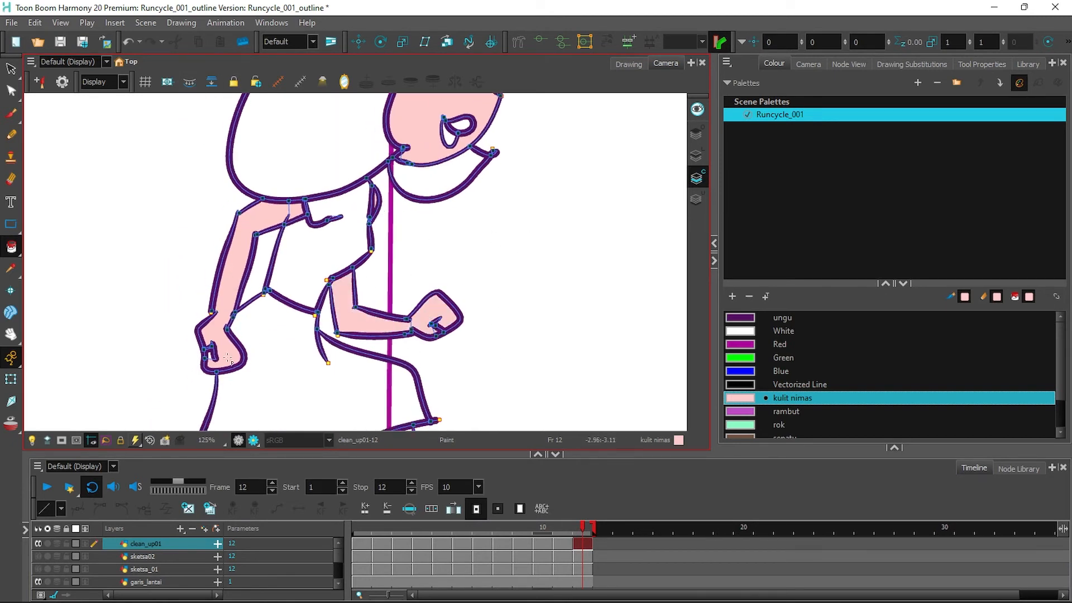
drag(500, 374, 550, 192)
click(455, 296)
click(168, 320)
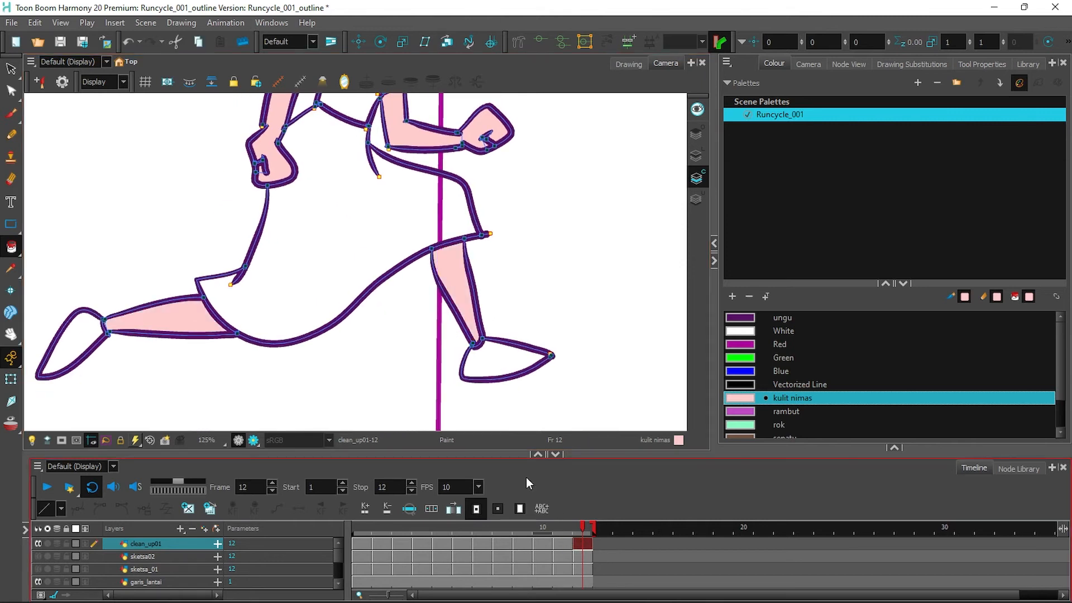
click(747, 436)
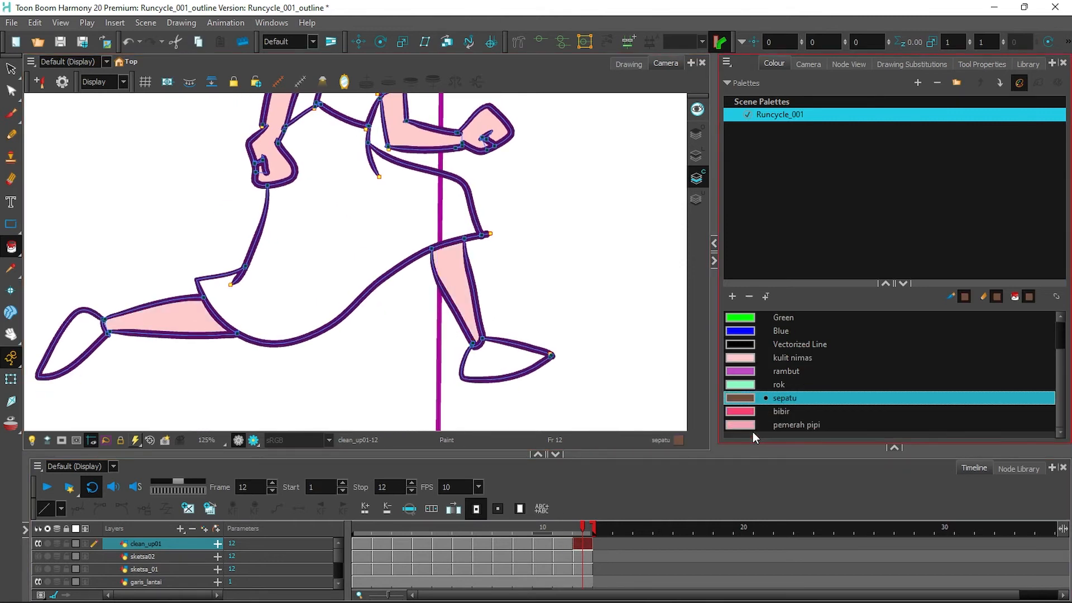
Paint both shoes sepatu brown on frames 12 down to 7.
click(503, 363)
click(70, 347)
click(564, 547)
click(485, 364)
click(185, 407)
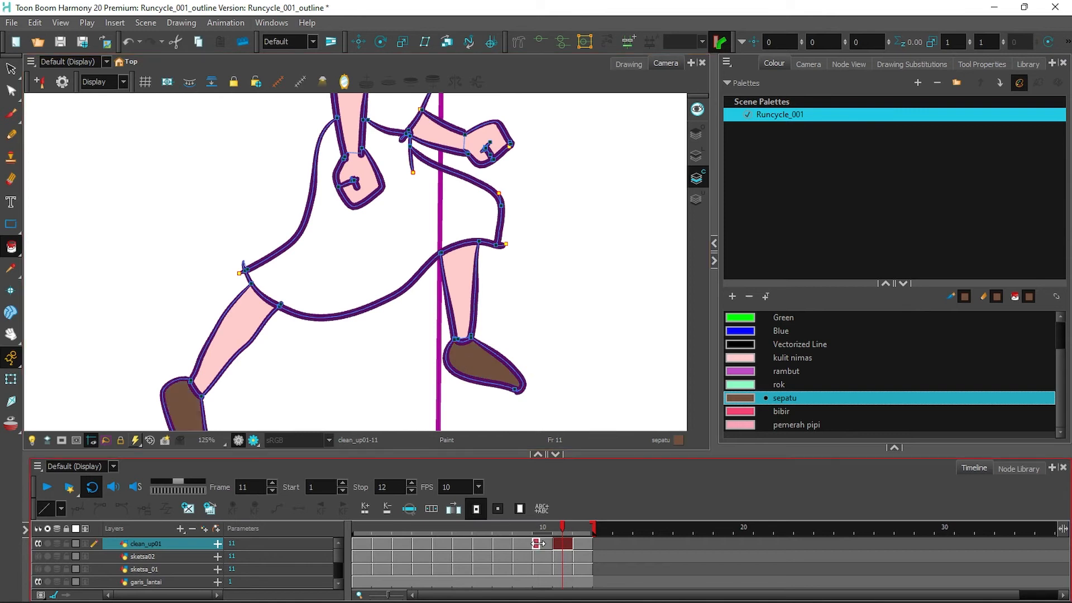
click(538, 544)
click(396, 368)
click(275, 417)
click(516, 543)
click(272, 377)
drag(487, 372, 498, 235)
click(360, 316)
click(500, 544)
click(433, 302)
click(246, 221)
click(481, 544)
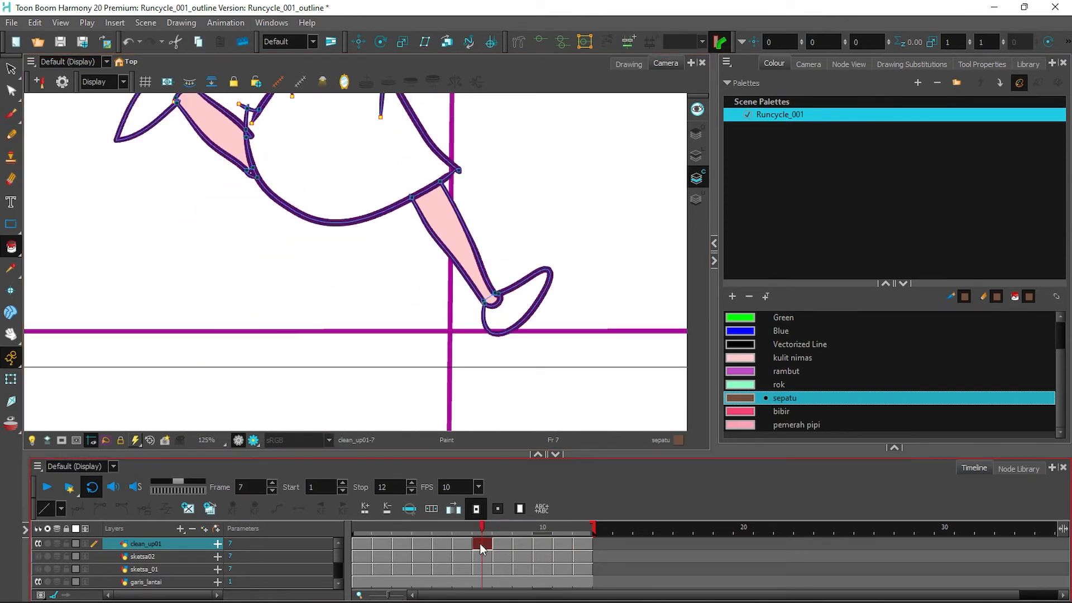
click(517, 301)
click(142, 119)
Paint both shoes sepatu brown on frames 6 down to 1, then fill frame 1's skirt rok mint green.
click(468, 545)
click(495, 212)
click(78, 207)
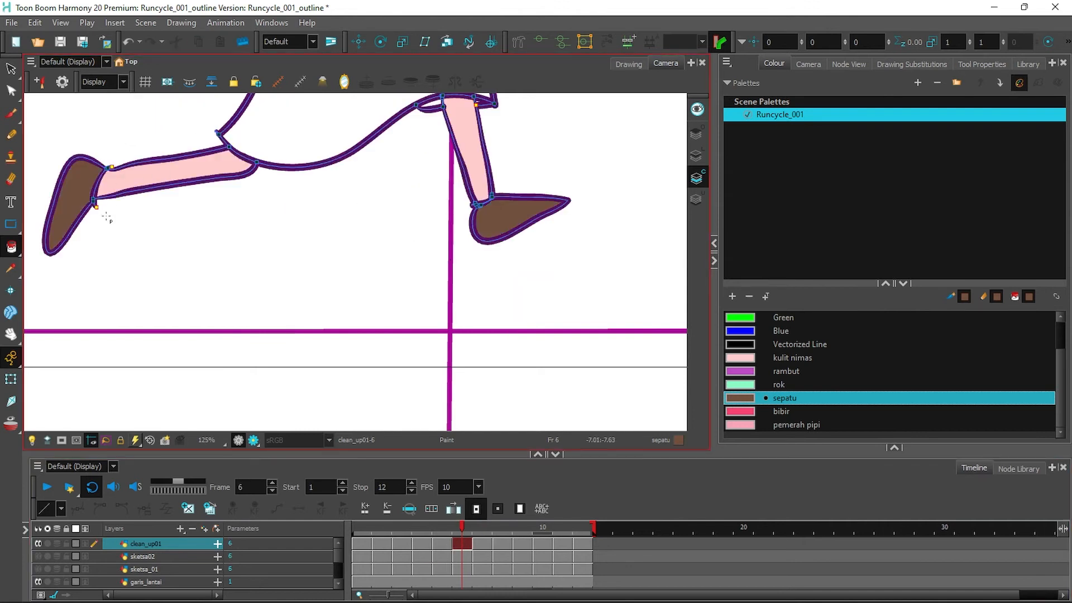
click(443, 544)
click(159, 287)
click(492, 218)
click(423, 544)
click(285, 304)
click(430, 231)
click(403, 543)
click(380, 318)
click(317, 235)
click(382, 544)
click(443, 316)
click(224, 192)
click(362, 543)
click(511, 299)
click(168, 109)
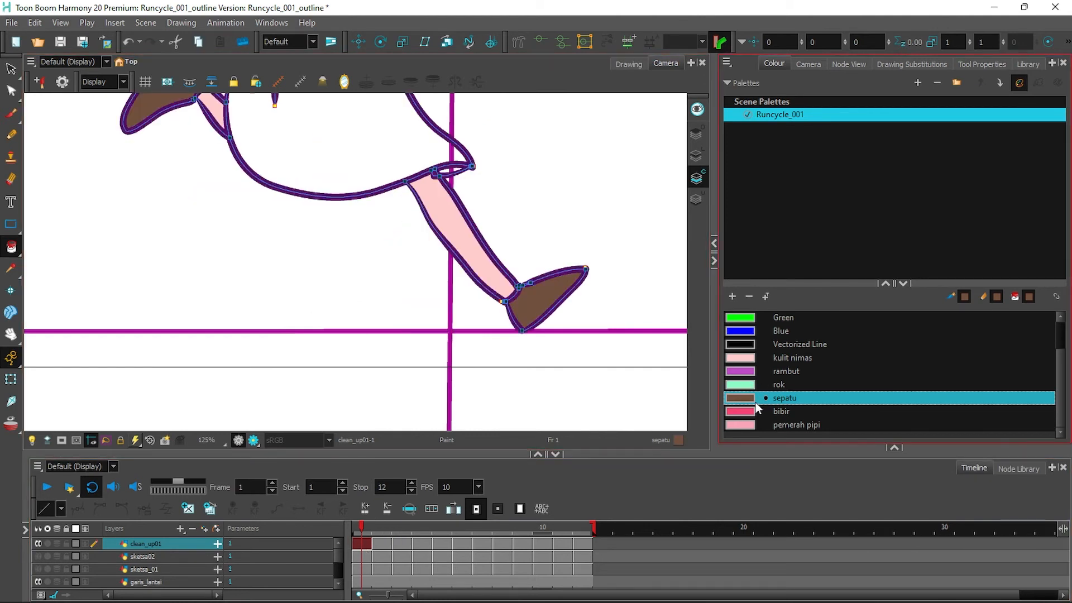
click(779, 385)
click(442, 168)
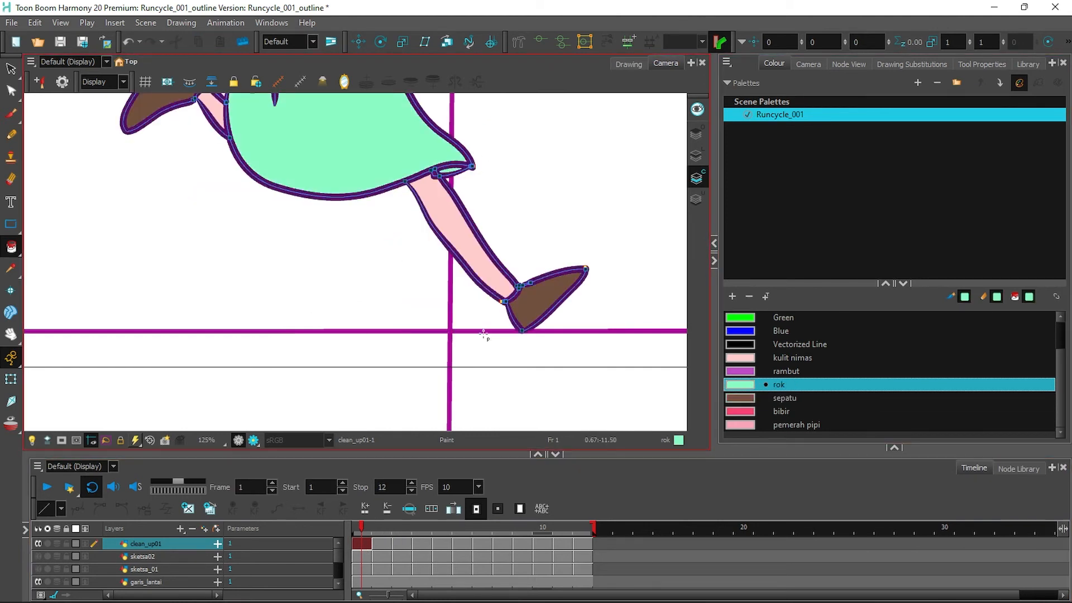
Fill the torso and skirt areas rok mint green on frames 1 to 3.
drag(565, 106, 511, 339)
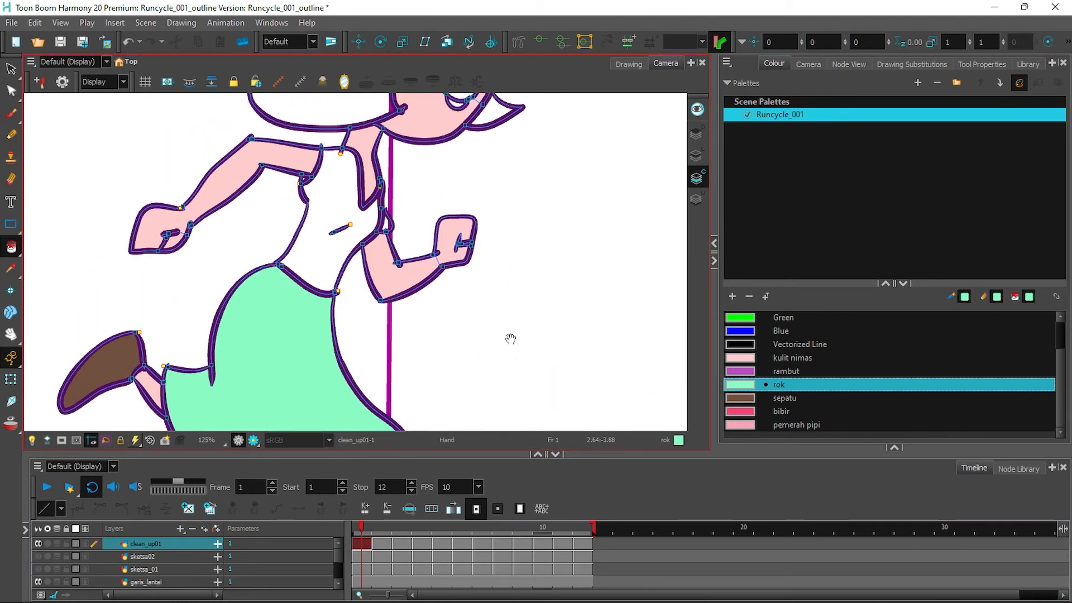
click(313, 256)
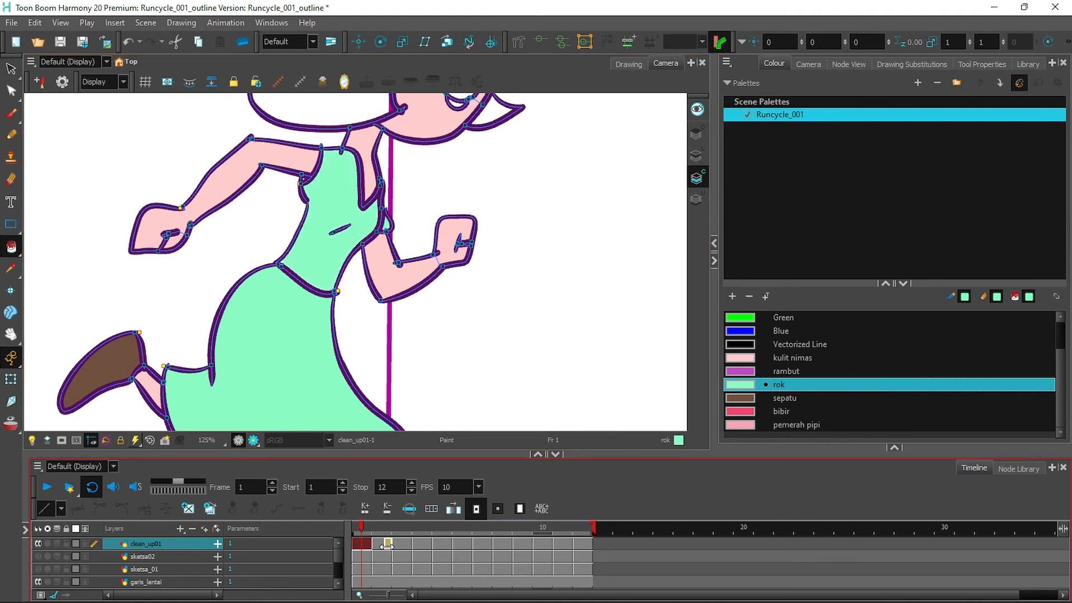
key(period)
click(361, 226)
click(352, 396)
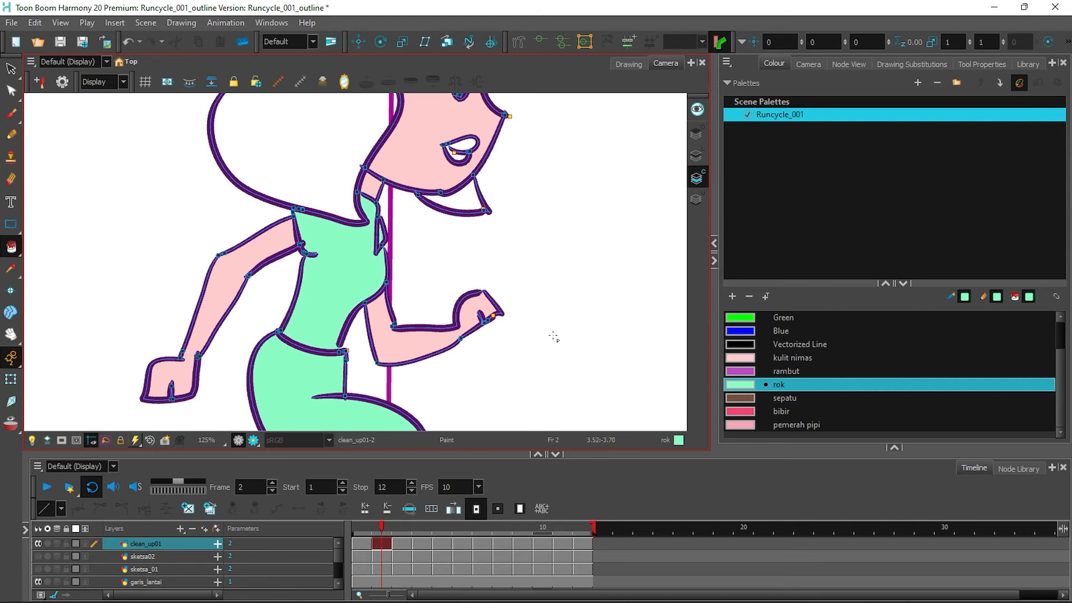
drag(554, 336, 549, 148)
click(433, 288)
click(410, 529)
click(327, 256)
click(269, 153)
click(309, 123)
drag(569, 206, 534, 425)
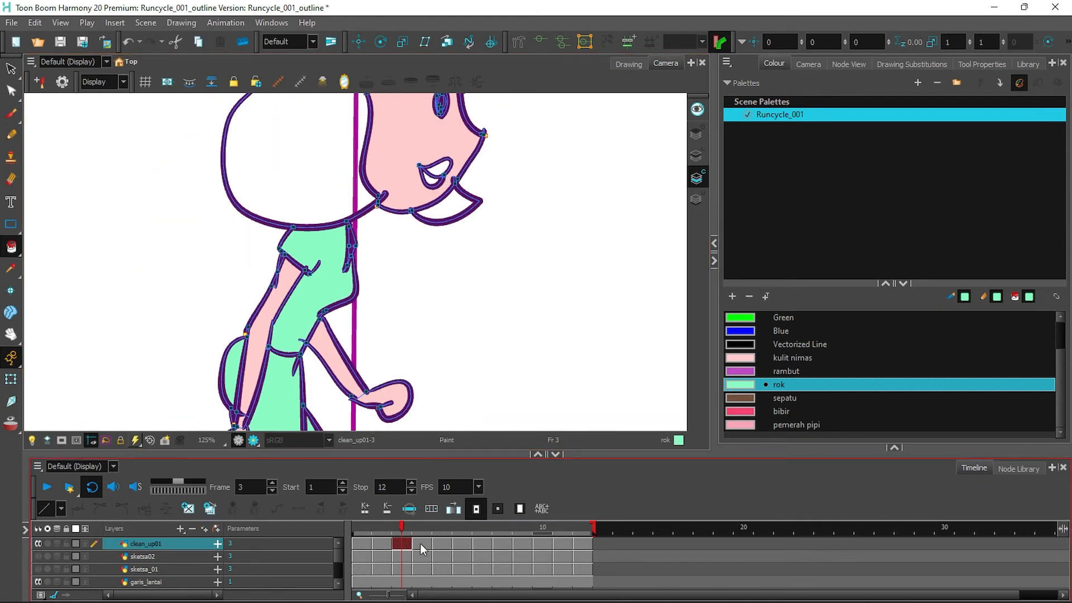
Fill frame 4's torso and skirt mint green, sealing the skirt outline with Close Gap.
click(422, 544)
click(355, 238)
click(288, 285)
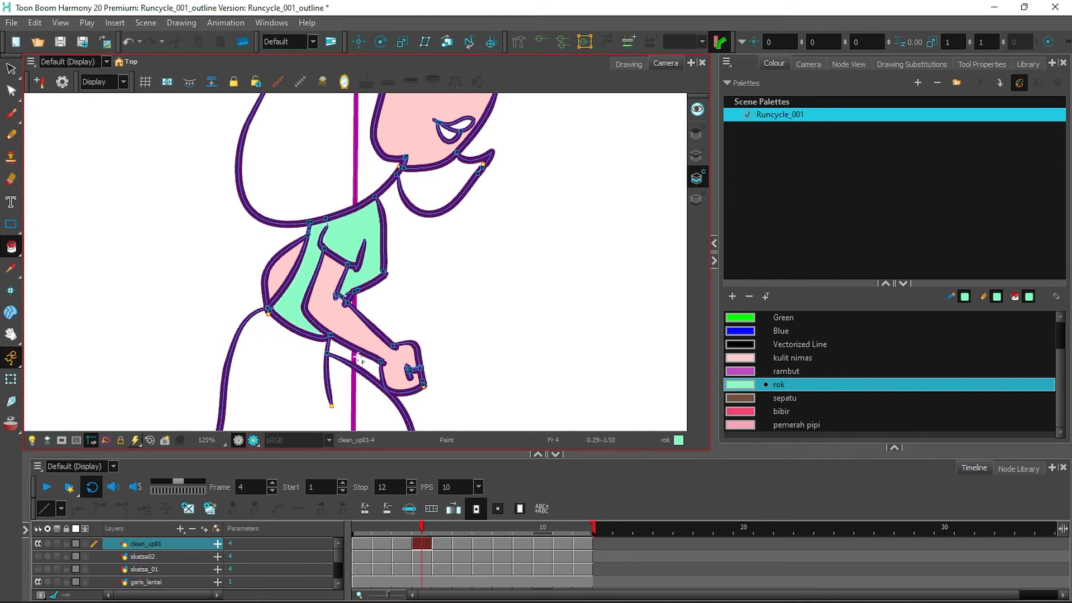
drag(459, 360, 501, 194)
mouse_move(11, 247)
mouse_down()
mouse_move(44, 256)
mouse_move(50, 333)
mouse_up()
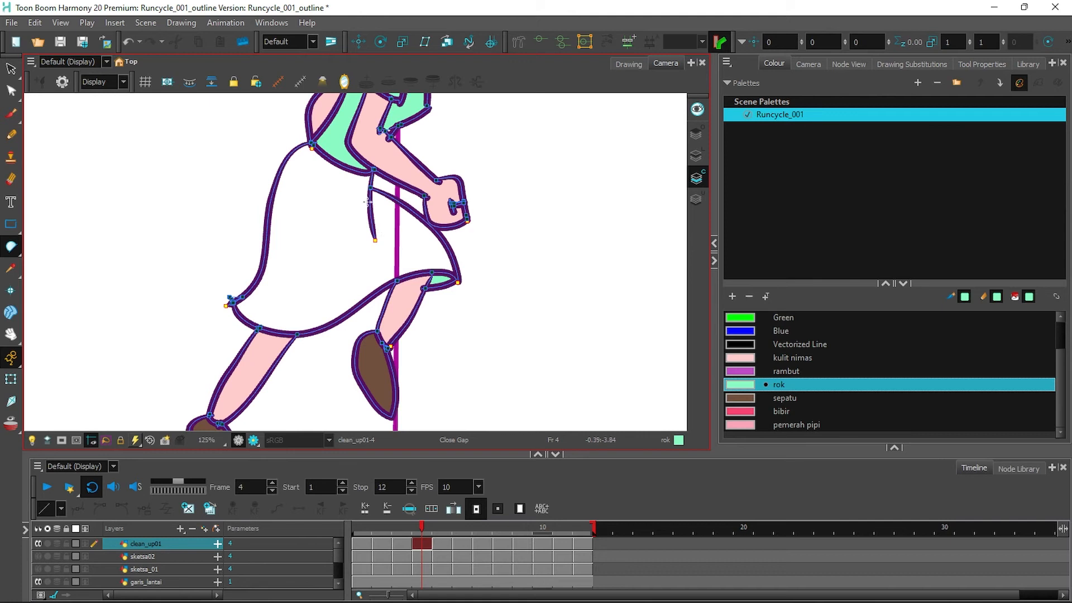
drag(10, 247, 104, 239)
drag(11, 247, 50, 334)
drag(11, 252, 50, 241)
click(342, 241)
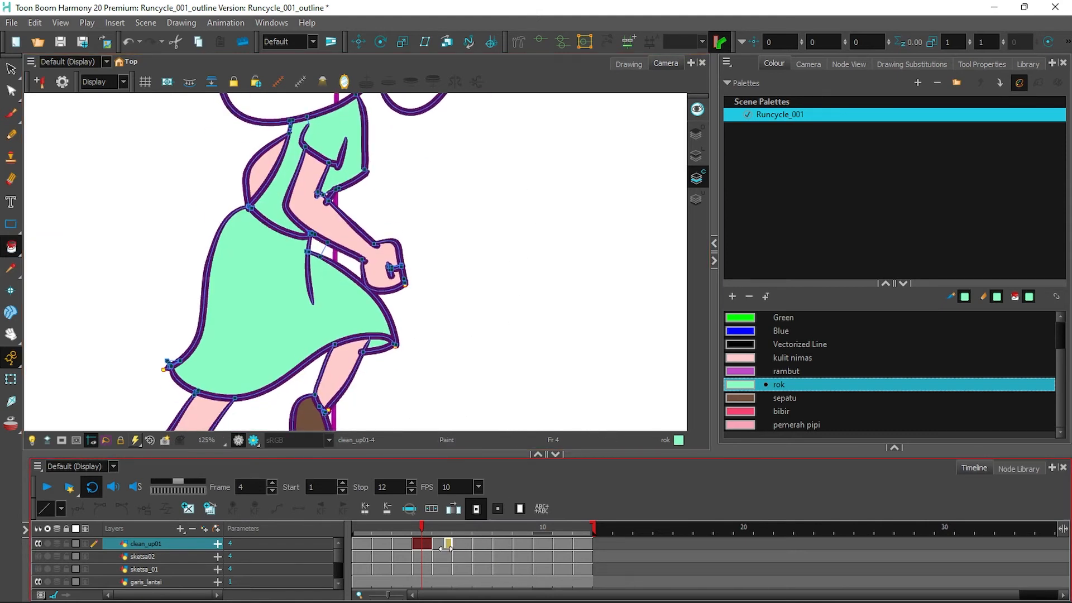
Close outline gaps on frame 5, then fill its skirt and torso areas mint green.
key(.)
drag(11, 248, 67, 337)
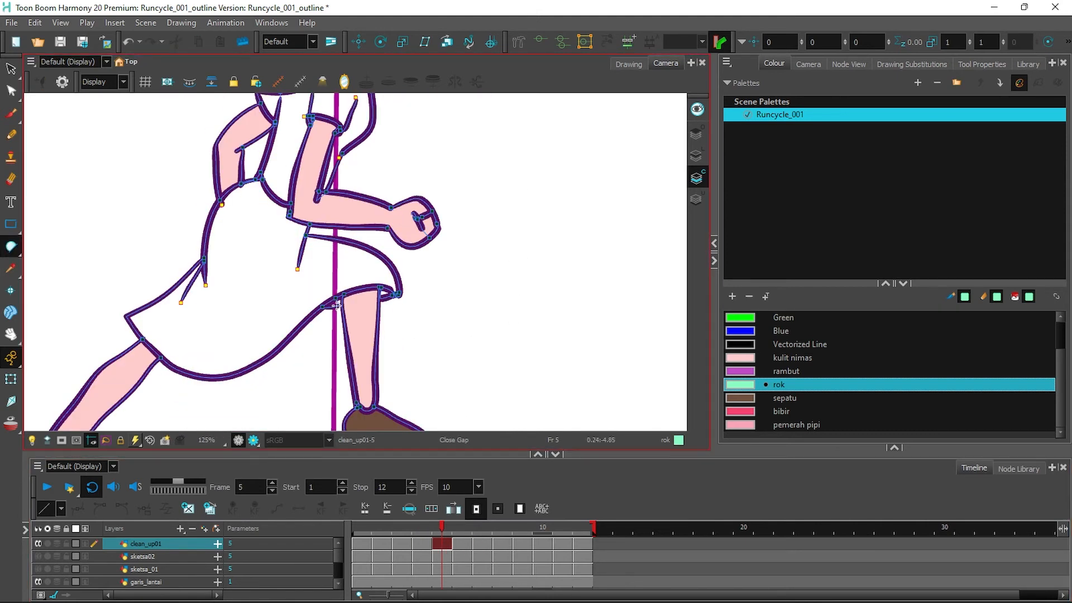
drag(11, 248, 44, 241)
click(340, 302)
click(338, 267)
click(289, 162)
click(346, 141)
drag(512, 172, 517, 290)
Fill the shirt, shoulder, sleeve and skirt mint green on frames 6 and 7.
key(period)
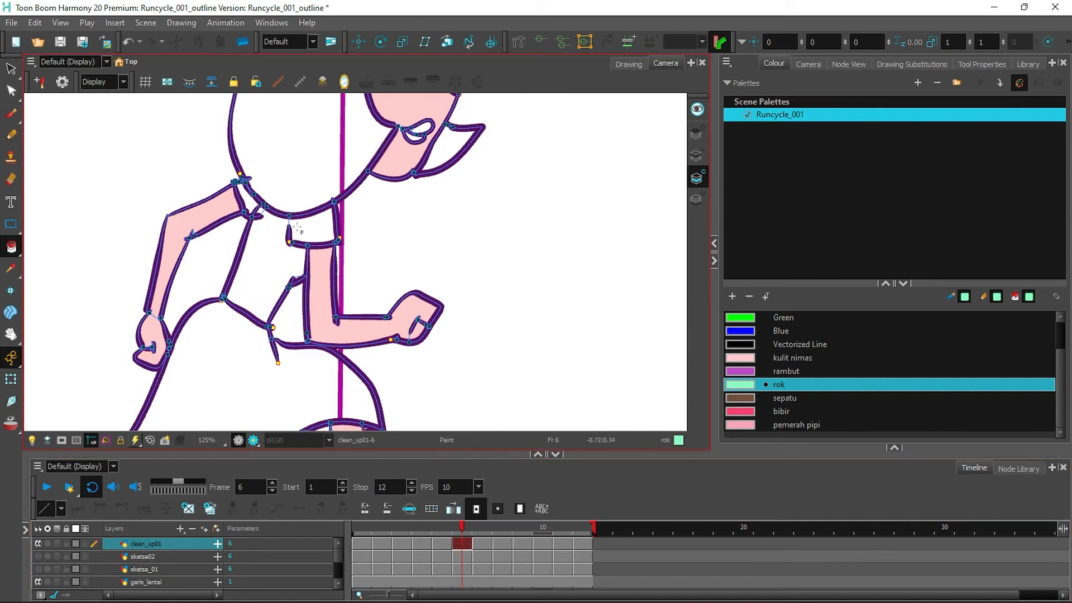
mouse_move(10, 247)
mouse_down()
mouse_move(34, 242)
mouse_move(51, 335)
mouse_up()
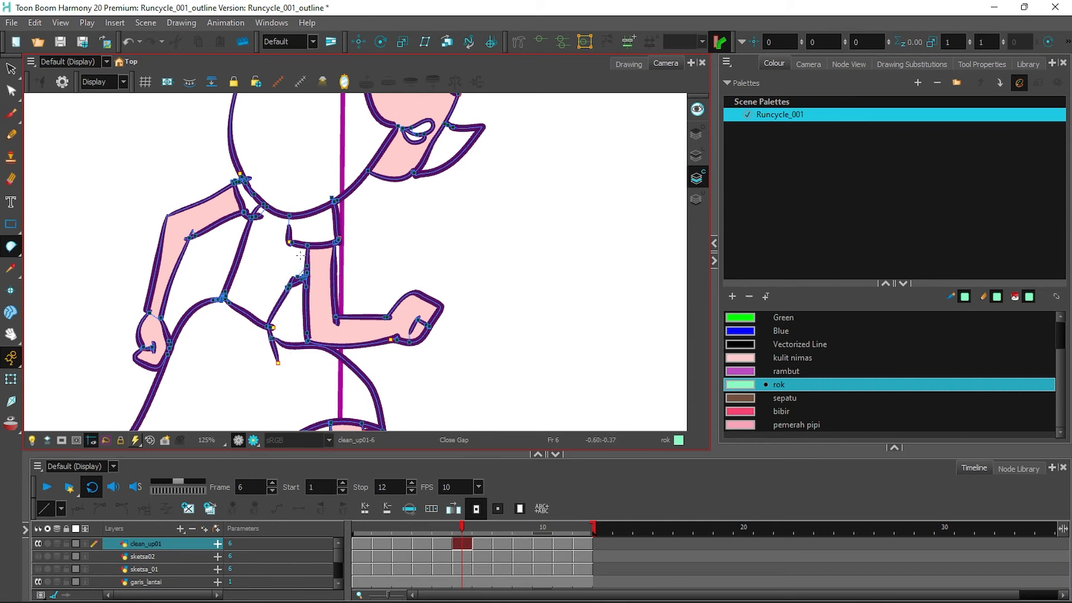
drag(10, 248, 51, 245)
click(257, 240)
click(254, 212)
click(265, 382)
scroll(332, 315, down, 3)
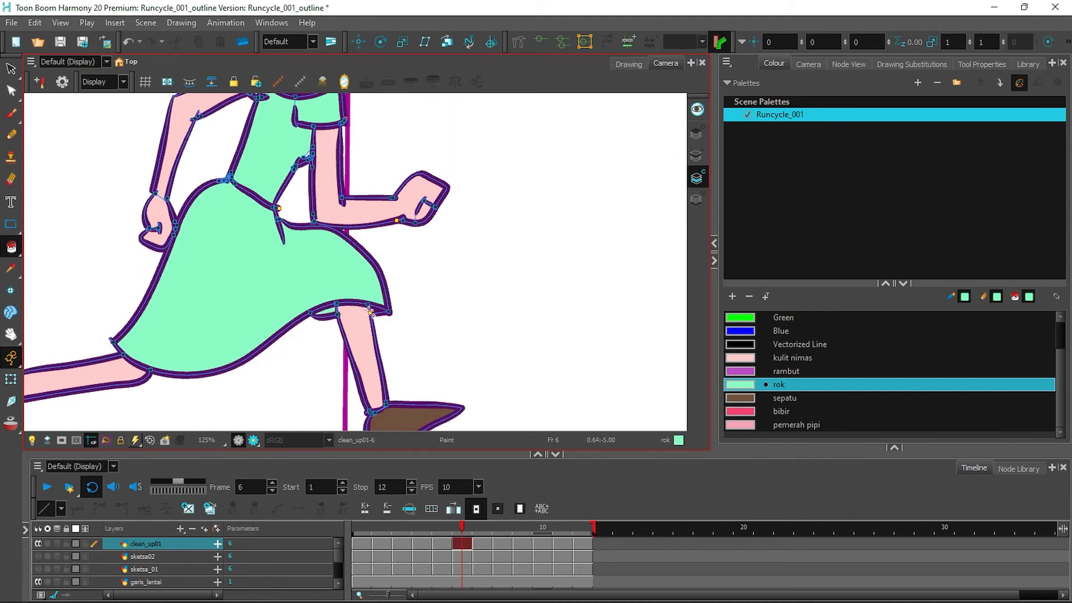
click(485, 543)
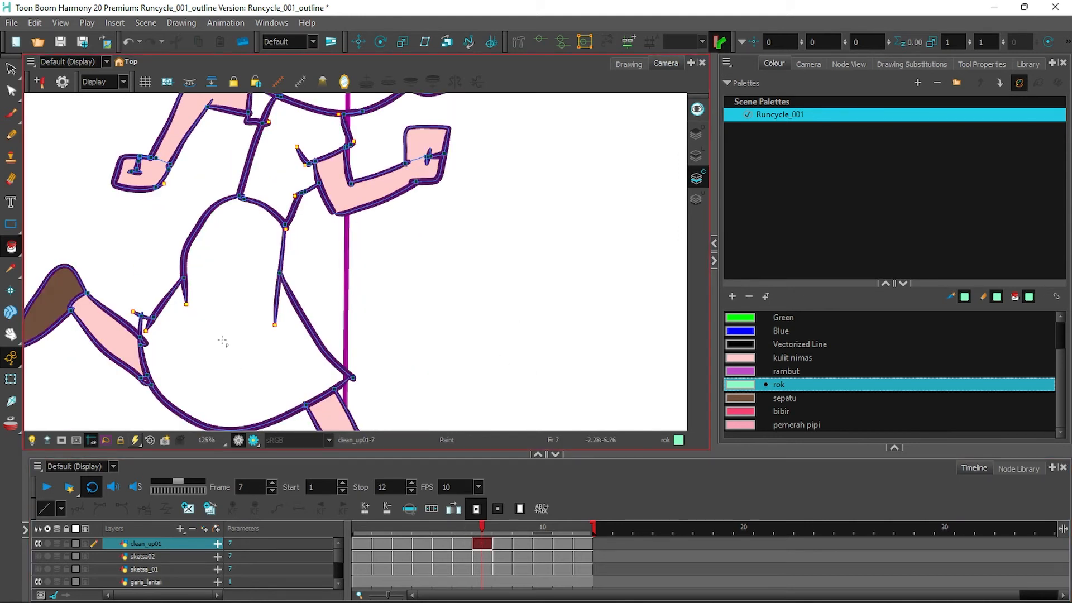
click(234, 310)
click(276, 162)
click(259, 104)
drag(584, 283, 545, 265)
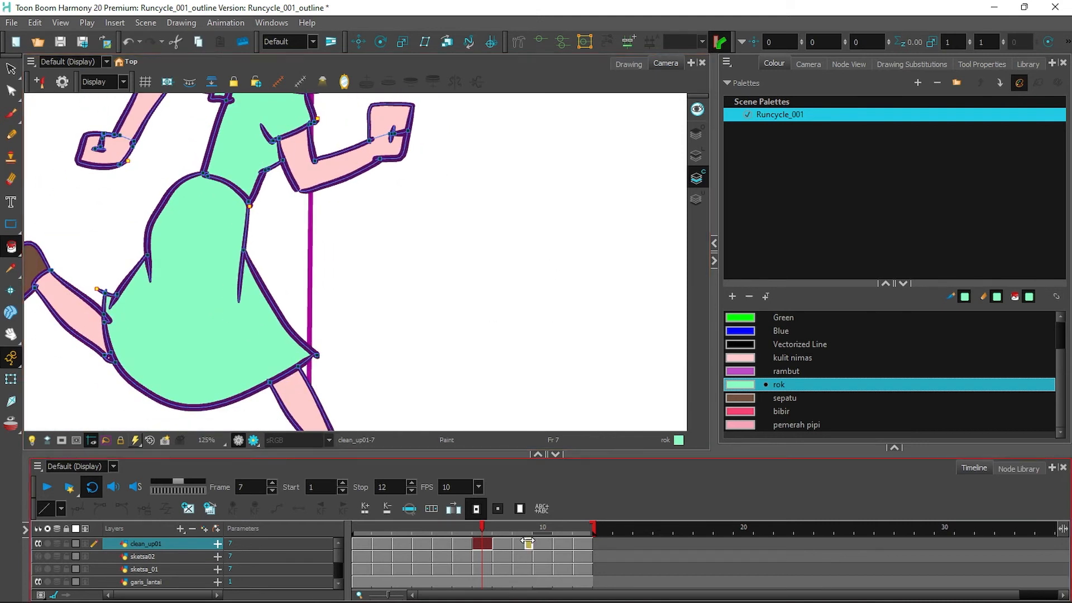
On frame 8, close the arm-shirt gap and fill the shirt, side gap and skirt mint green.
click(506, 545)
click(246, 207)
click(11, 246)
click(56, 335)
drag(229, 168, 252, 171)
click(10, 246)
click(56, 244)
click(308, 184)
click(235, 294)
Fill the dress and shirt areas mint green on frames 9 and 10.
key(period)
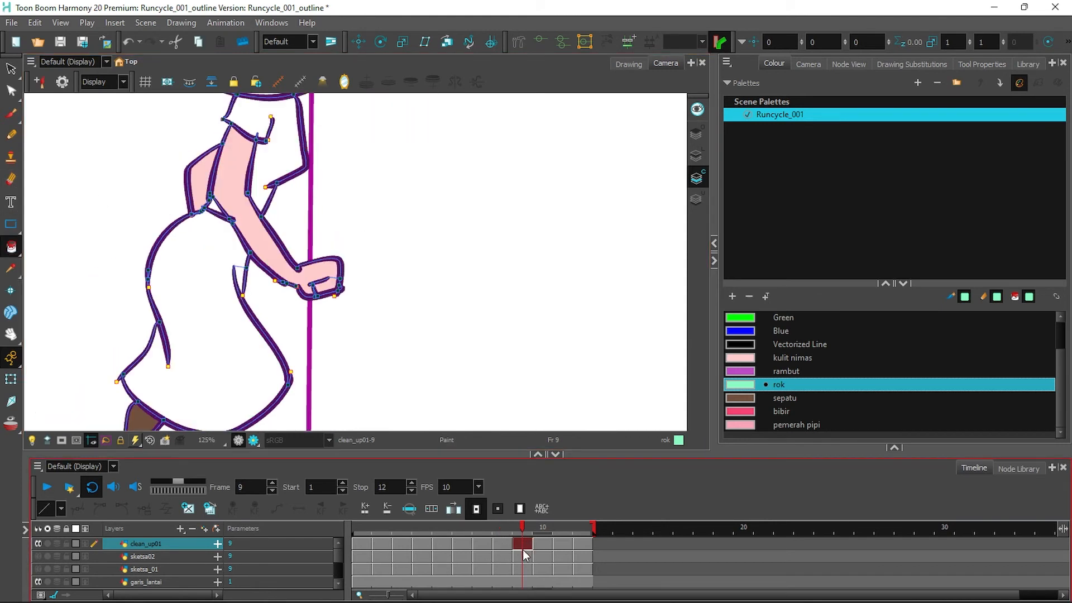
click(239, 274)
click(279, 134)
click(10, 246)
click(50, 338)
click(11, 246)
click(45, 259)
click(543, 544)
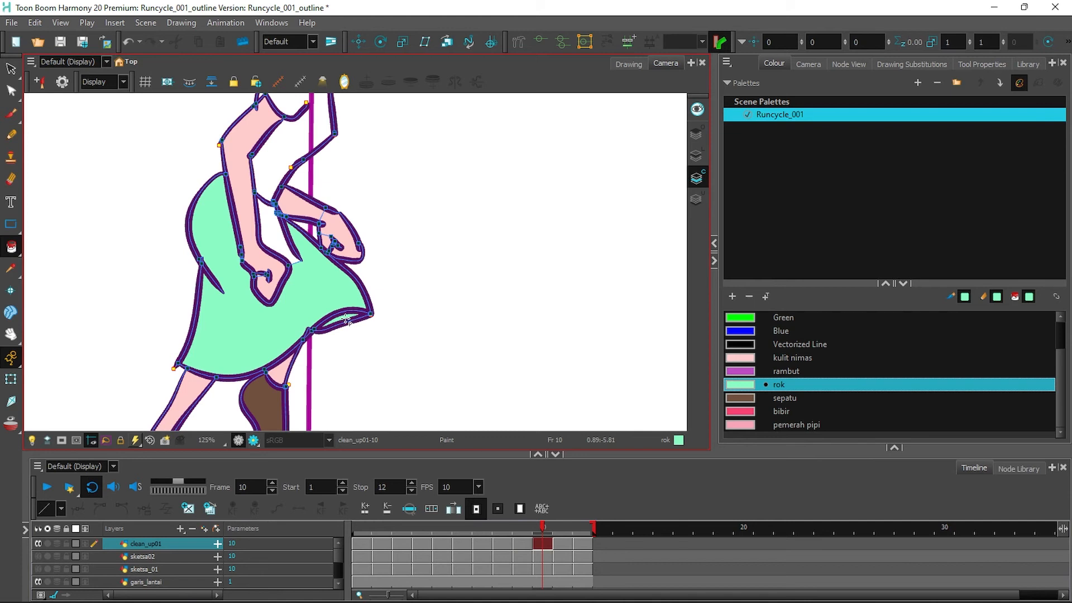
click(270, 224)
click(265, 169)
drag(435, 178, 413, 306)
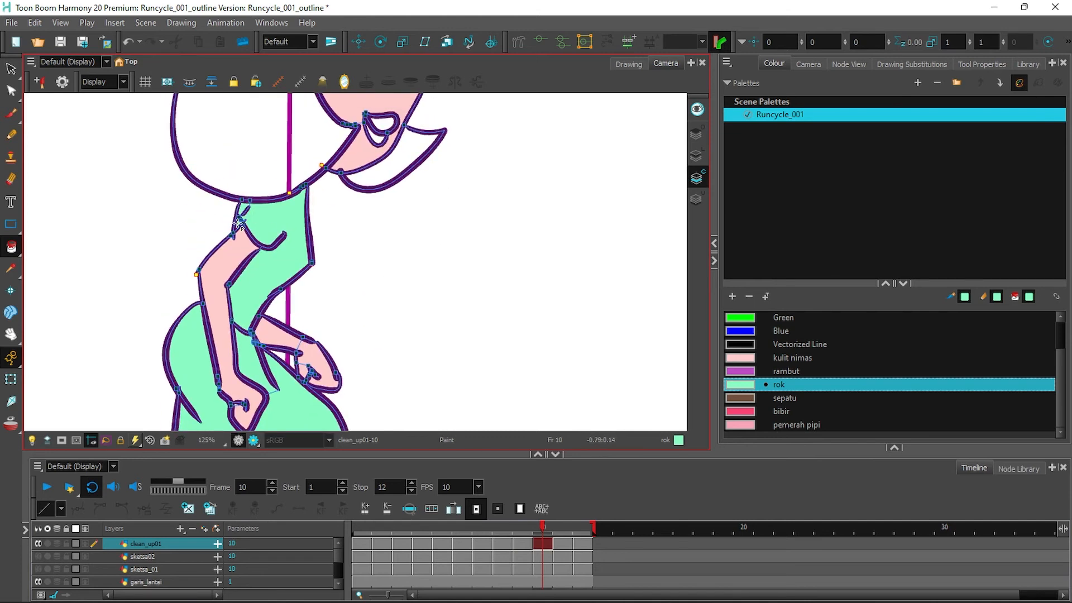
Fill the shirt and skirt rok mint green on frames 11 and 12.
key(.)
click(304, 189)
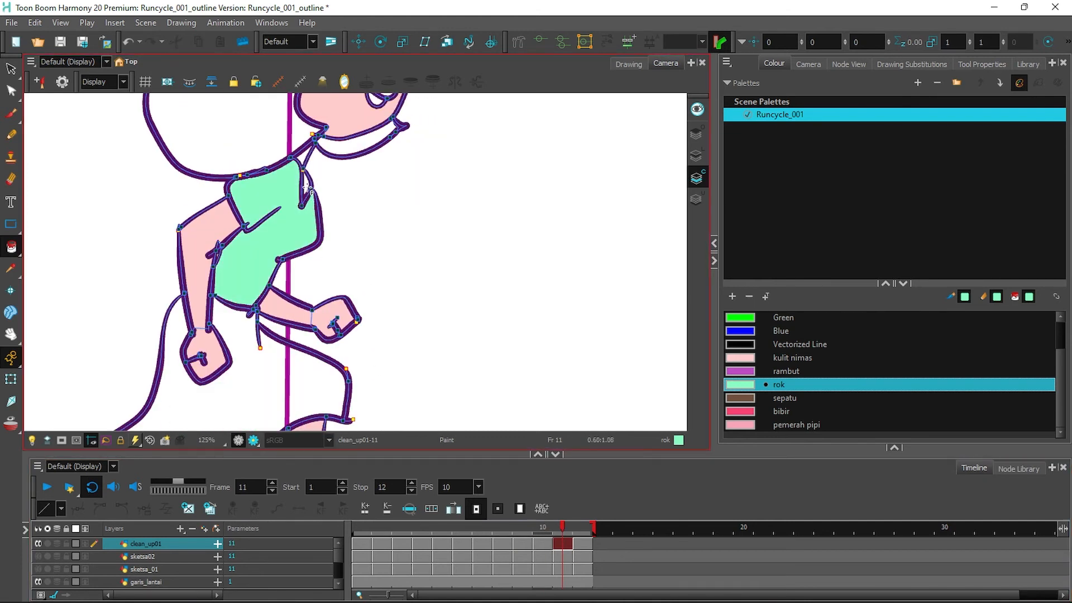
click(238, 341)
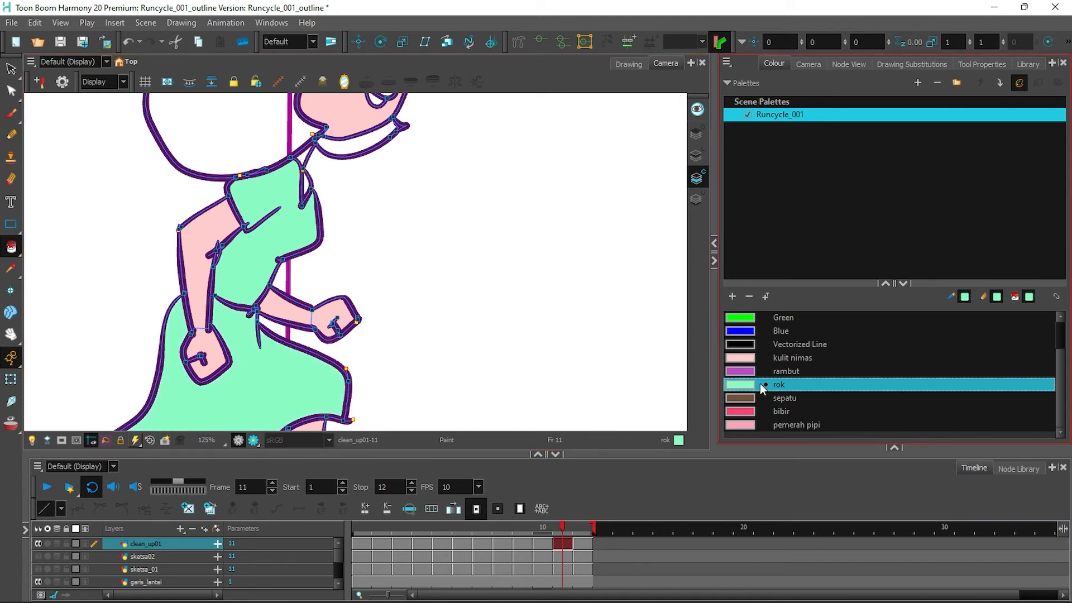
click(754, 358)
click(743, 385)
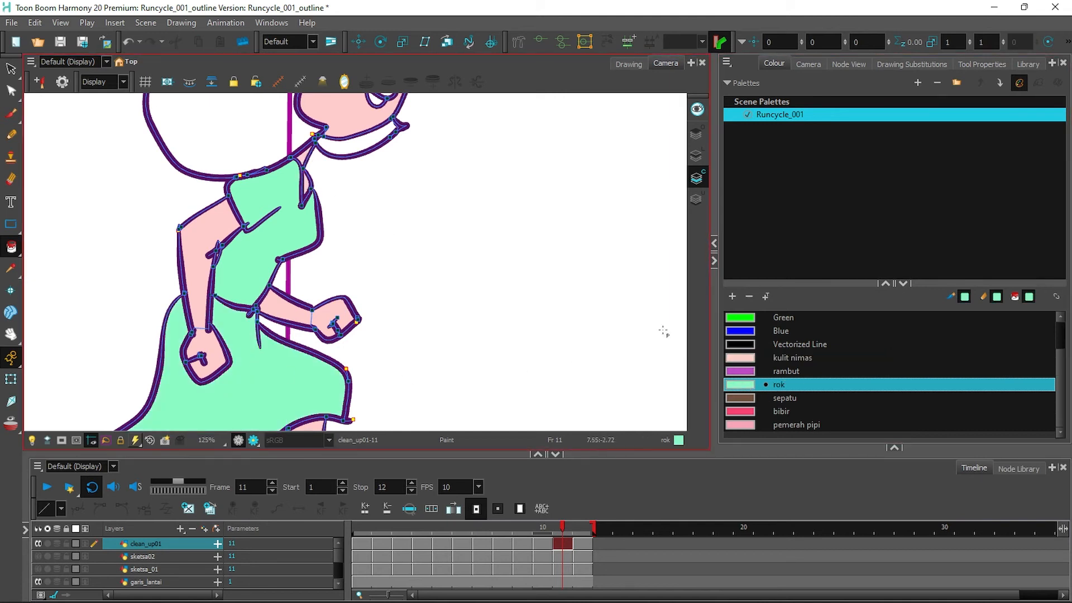
scroll(582, 314, down, 5)
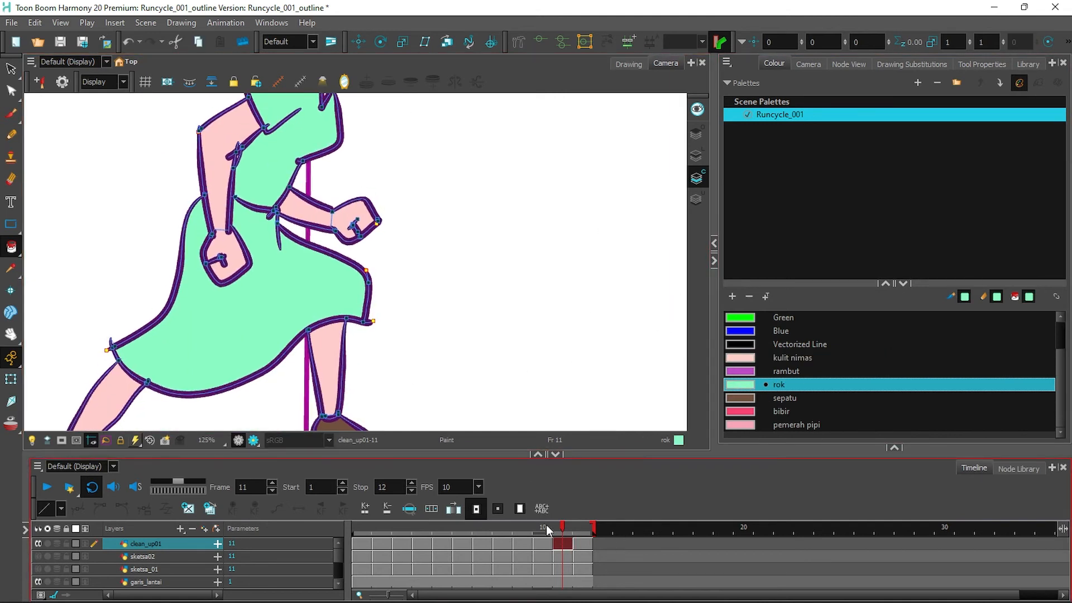
key(.)
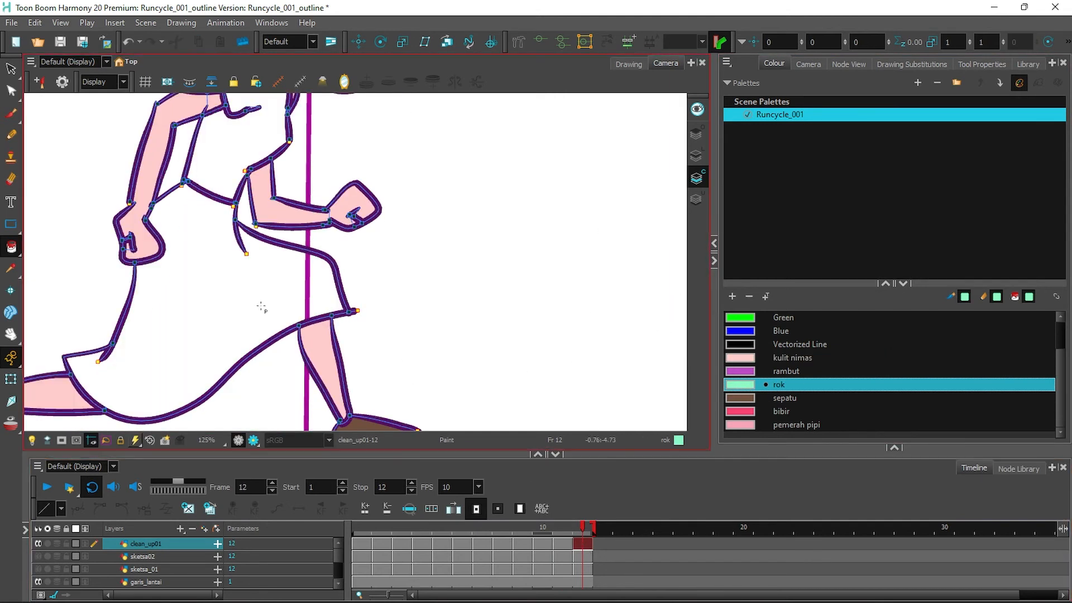
click(263, 306)
click(248, 147)
drag(530, 189, 522, 313)
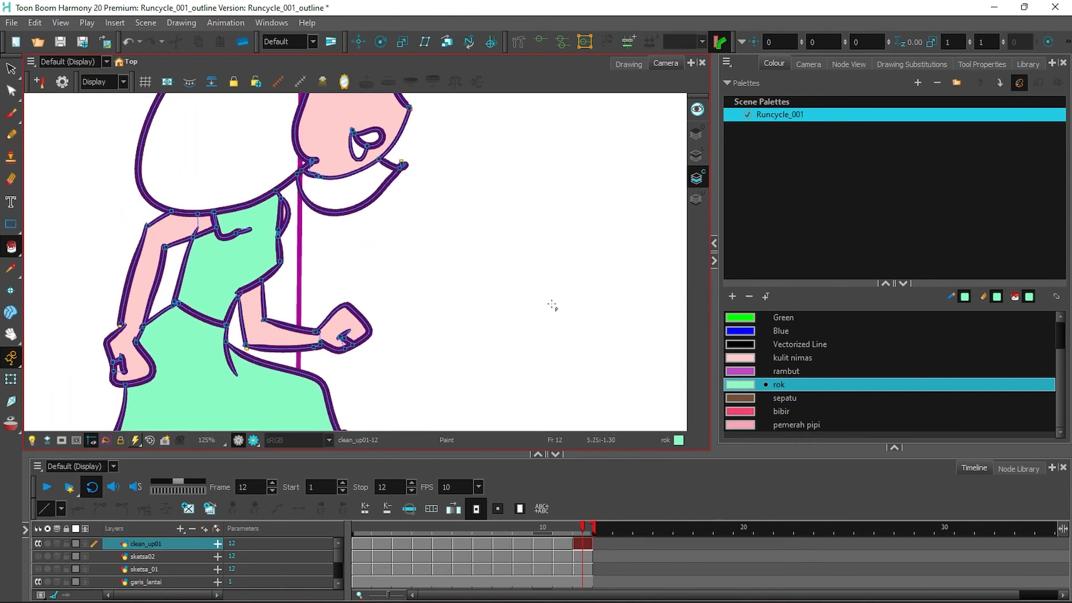
click(747, 412)
Fill the girl's mouth with bibir red on frames 12 through 8.
click(372, 138)
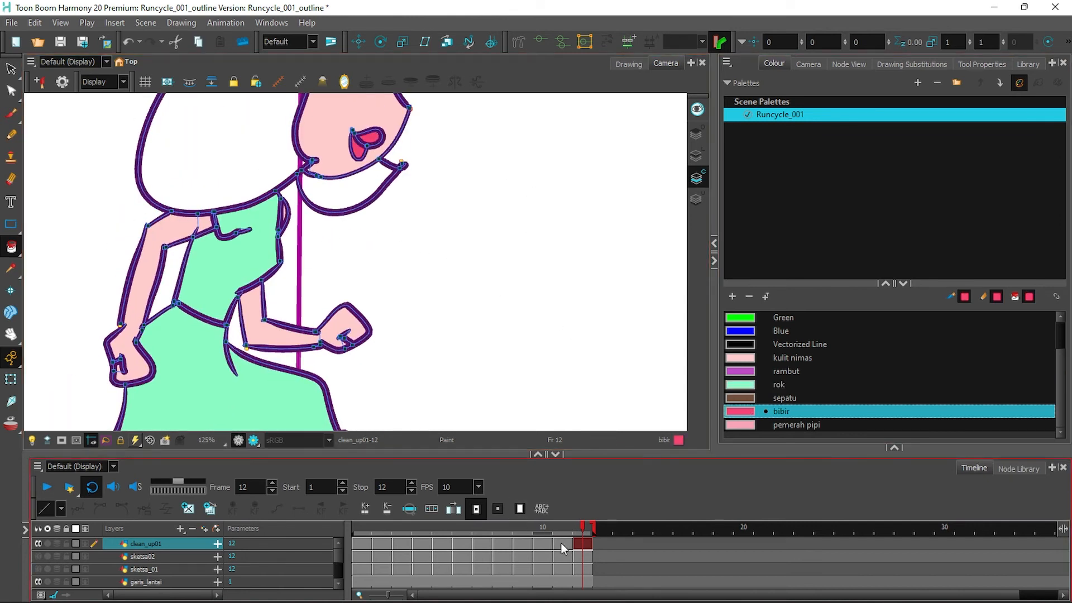
click(554, 523)
key(2)
key(2)
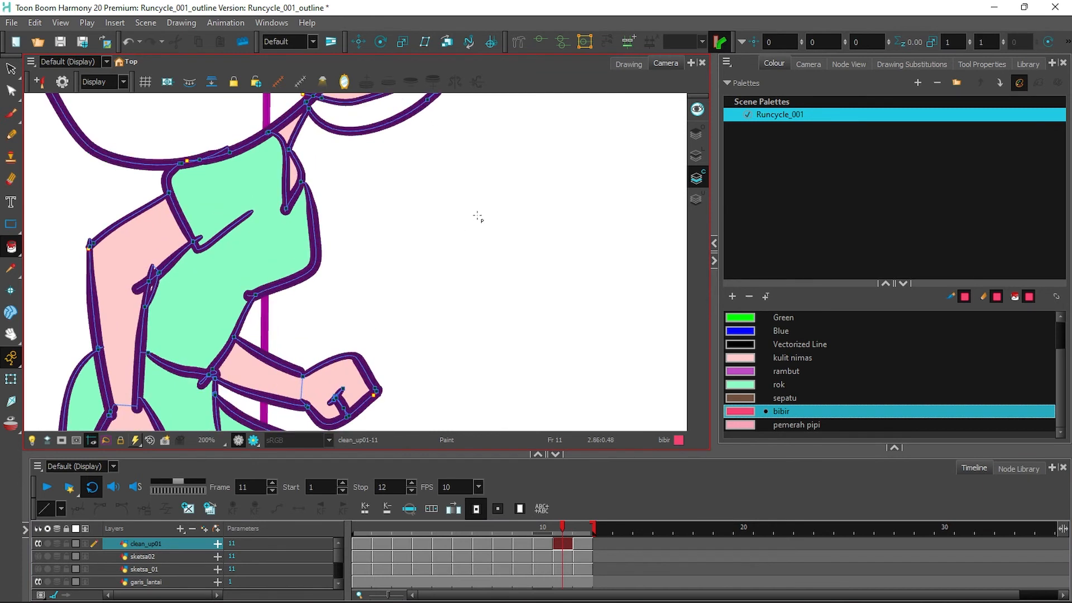
drag(479, 216, 517, 409)
click(458, 213)
click(445, 233)
click(537, 525)
click(444, 280)
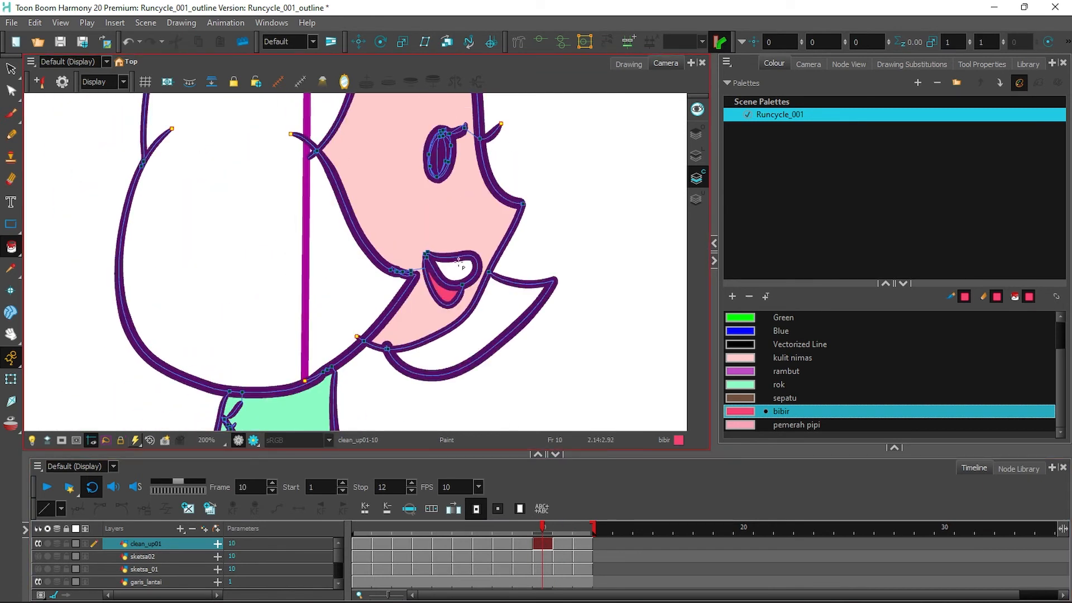
click(524, 544)
click(415, 336)
click(503, 544)
click(442, 370)
Fill the mouth parts with bibir on frames 7, 6 and 5.
click(425, 392)
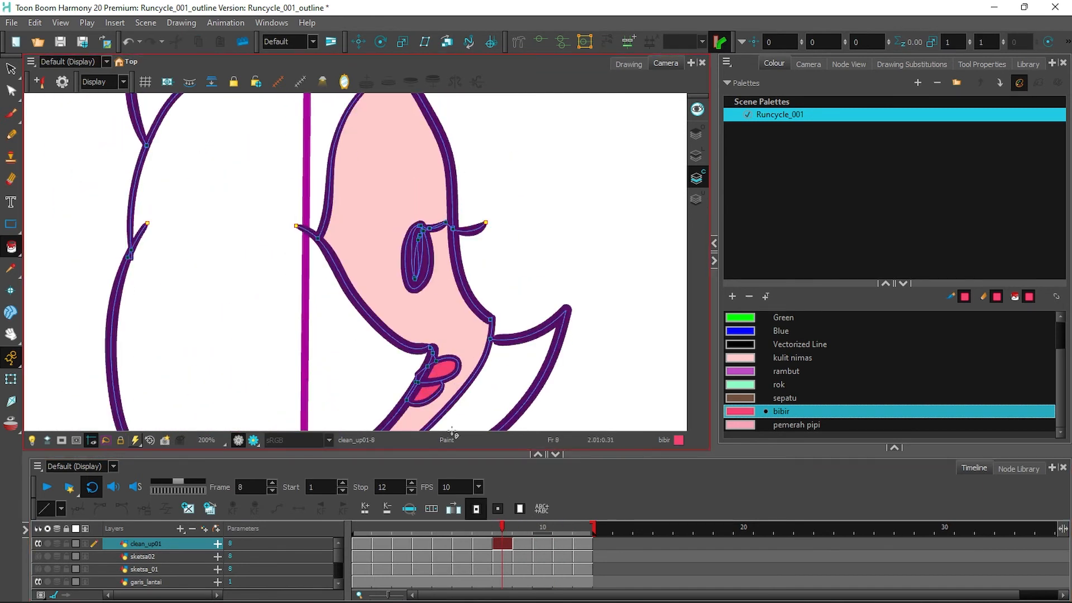
click(481, 544)
click(448, 304)
click(461, 544)
click(420, 273)
click(434, 254)
click(442, 543)
click(448, 243)
click(460, 219)
click(421, 543)
Fill upper and lower lips with bibir on frames 4 down to 1, then select pemerah pipi.
click(453, 296)
click(475, 277)
click(403, 543)
click(424, 358)
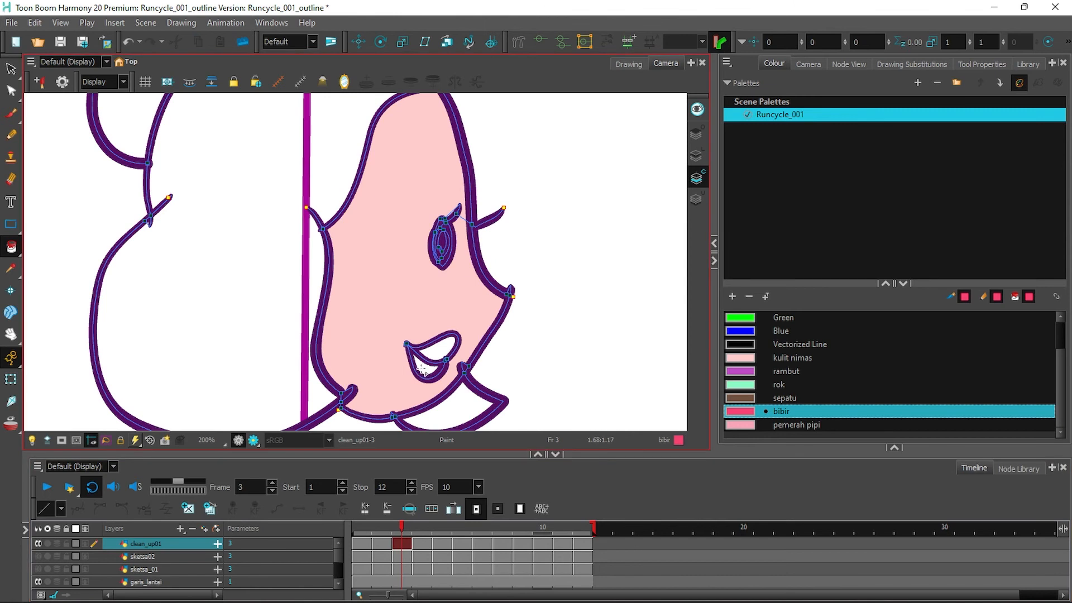
click(437, 346)
click(425, 367)
click(383, 543)
click(421, 362)
click(363, 543)
click(410, 293)
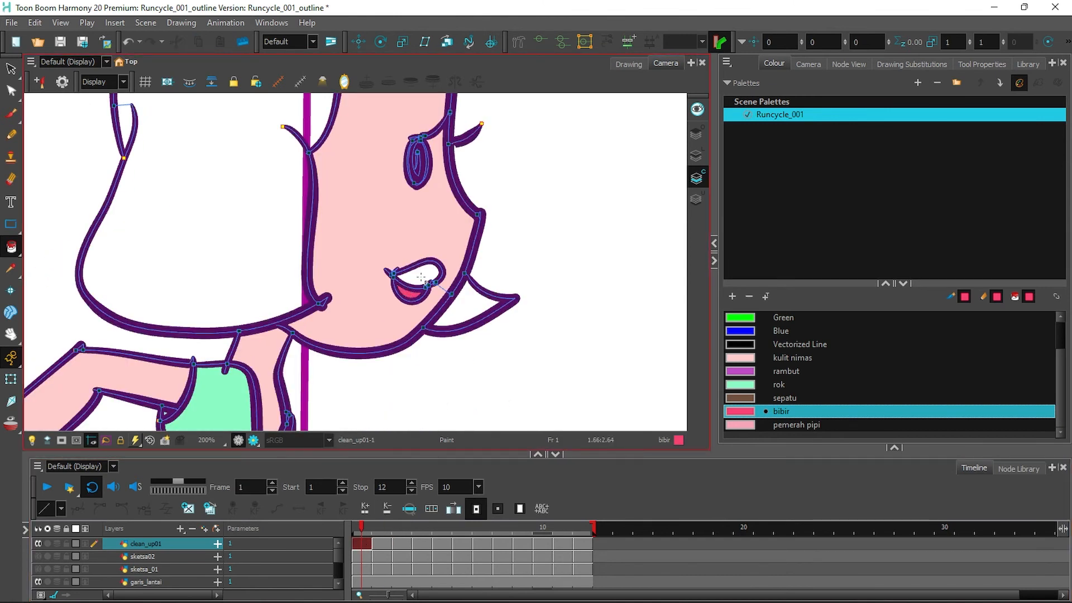
click(422, 273)
click(743, 426)
Add pemerah pipi blush to the cheek on frames 1 and 2, redrawing frame 2's cheek outline.
drag(11, 247, 56, 321)
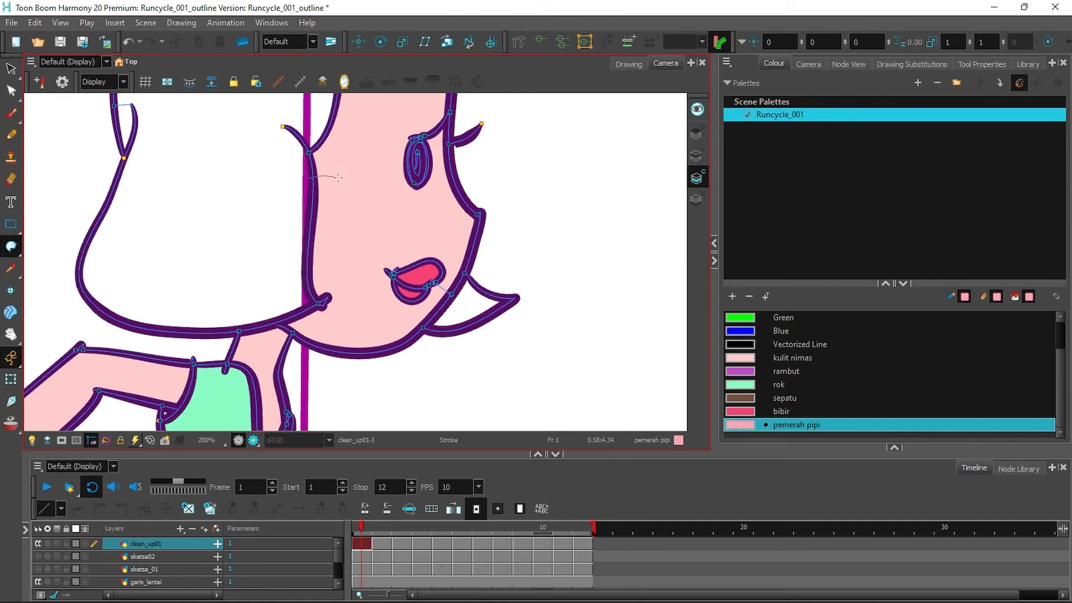
mouse_move(12, 247)
mouse_down()
mouse_move(52, 256)
mouse_move(56, 321)
mouse_up()
click(341, 229)
key(period)
key(ctrl+z)
mouse_move(386, 333)
mouse_down()
mouse_move(341, 381)
mouse_move(263, 363)
mouse_up()
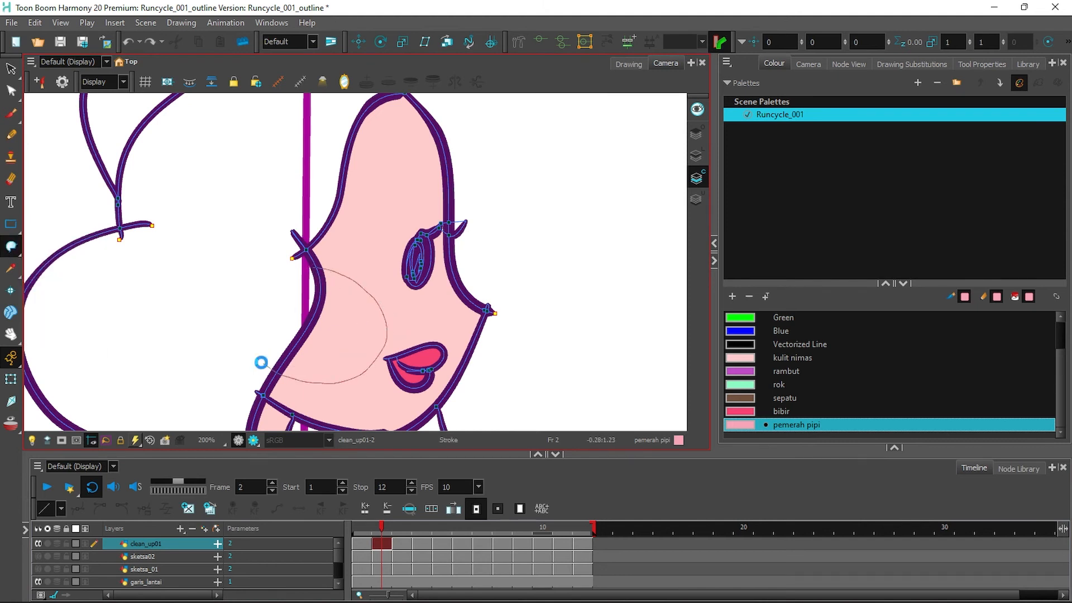
mouse_move(11, 247)
mouse_down()
mouse_move(53, 253)
mouse_move(53, 324)
mouse_up()
click(335, 329)
Save the scene with Ctrl+S, confirming the save reminder.
click(404, 545)
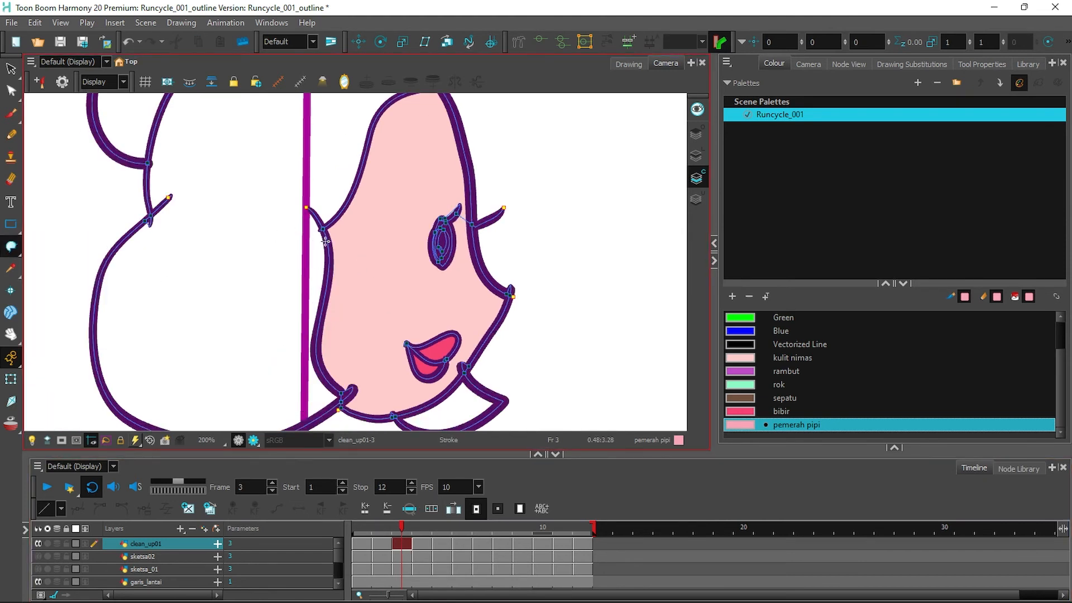
key(ctrl+s)
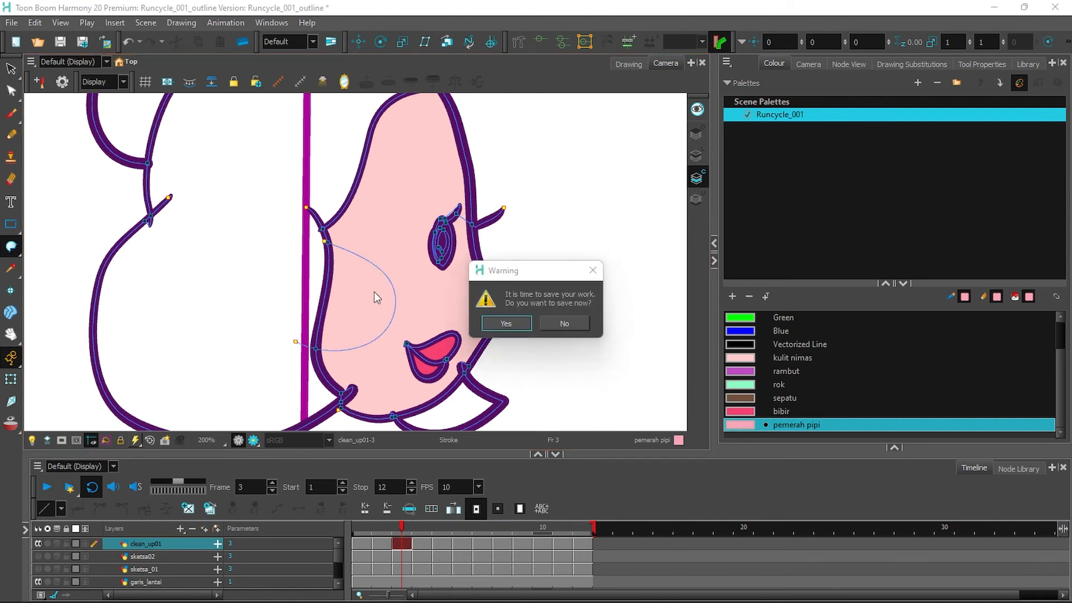
key(Return)
Fill the cheek with pemerah pipi on frame 3, and outline and fill it on frame 4.
mouse_move(12, 247)
mouse_down()
mouse_move(31, 249)
mouse_move(11, 247)
mouse_move(56, 324)
mouse_up()
click(360, 296)
click(423, 543)
drag(401, 257, 310, 276)
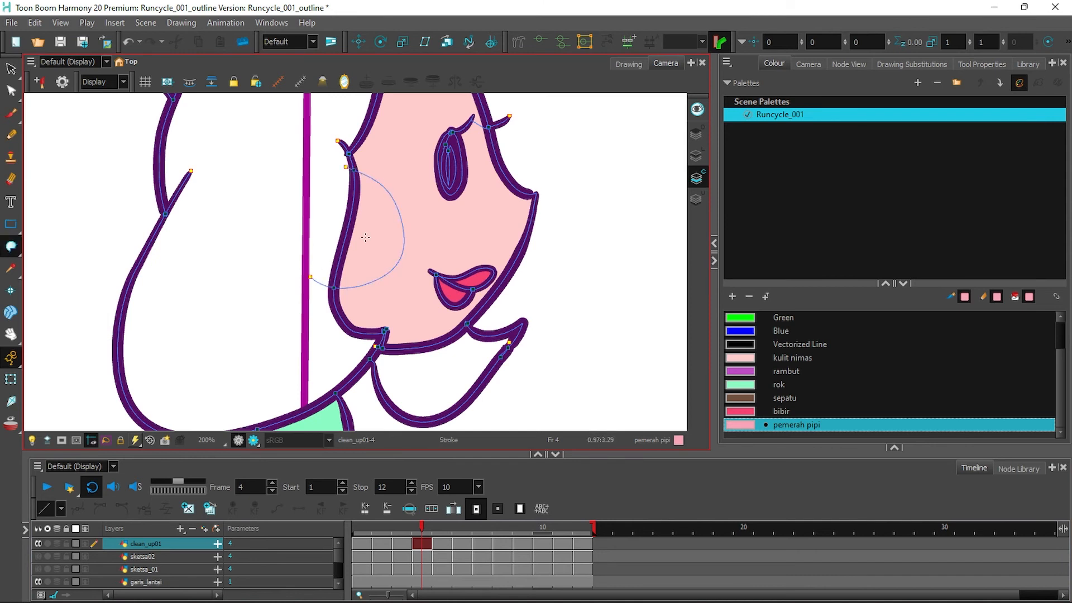
mouse_move(12, 247)
mouse_down()
mouse_move(47, 248)
mouse_move(28, 258)
mouse_move(50, 337)
mouse_up()
click(381, 264)
Draw an invisible cheek arc on frame 5 and fill it with pemerah pipi.
click(442, 543)
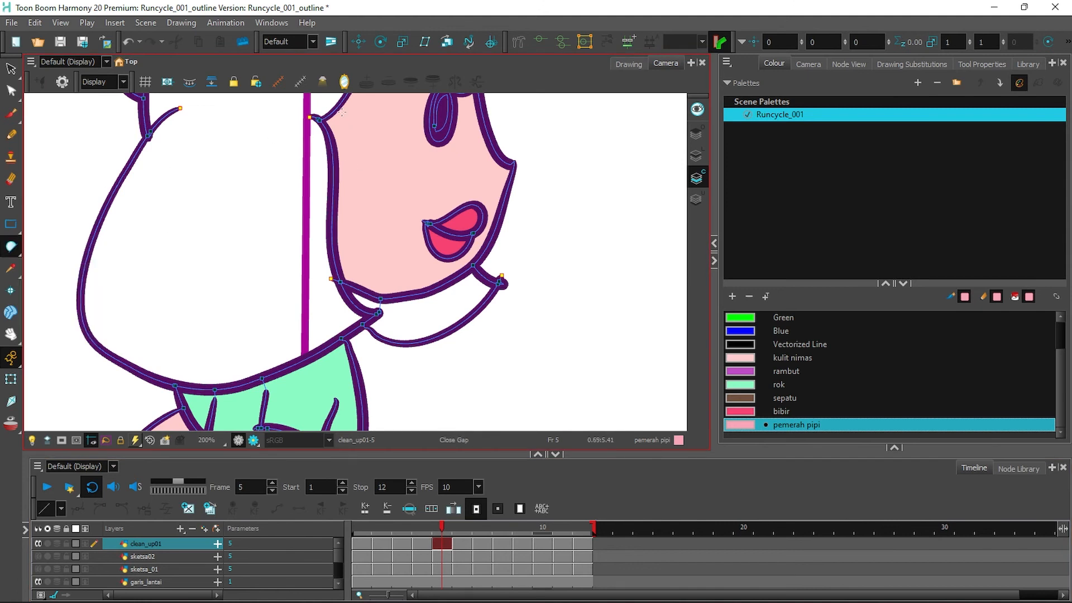
drag(353, 230, 338, 238)
mouse_move(12, 247)
mouse_down()
mouse_move(58, 297)
mouse_move(56, 321)
mouse_up()
click(315, 256)
key(ctrl+z)
click(319, 244)
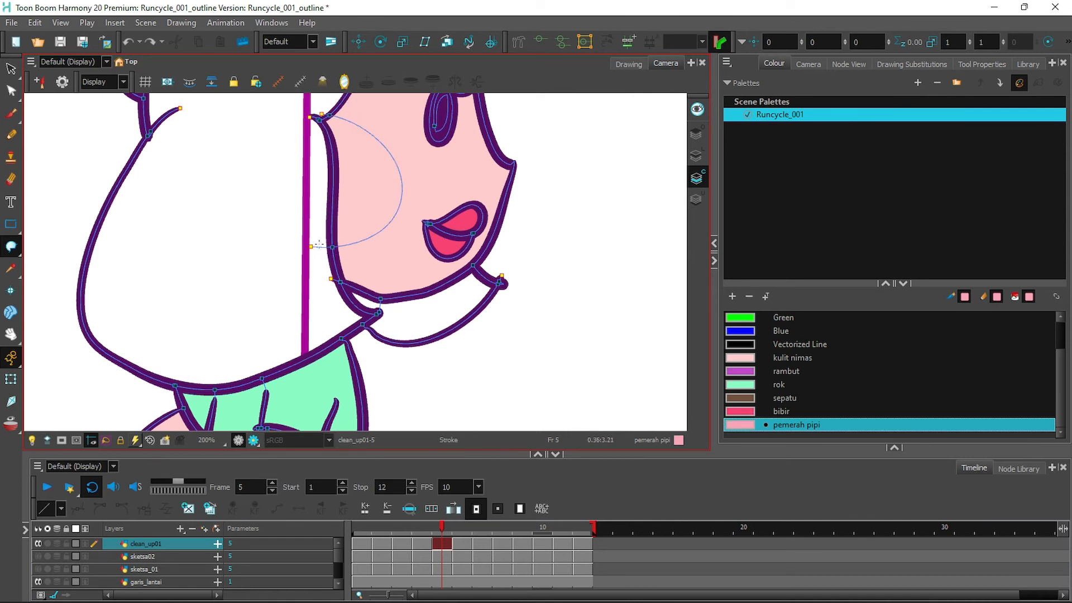
click(20, 250)
click(52, 246)
click(371, 194)
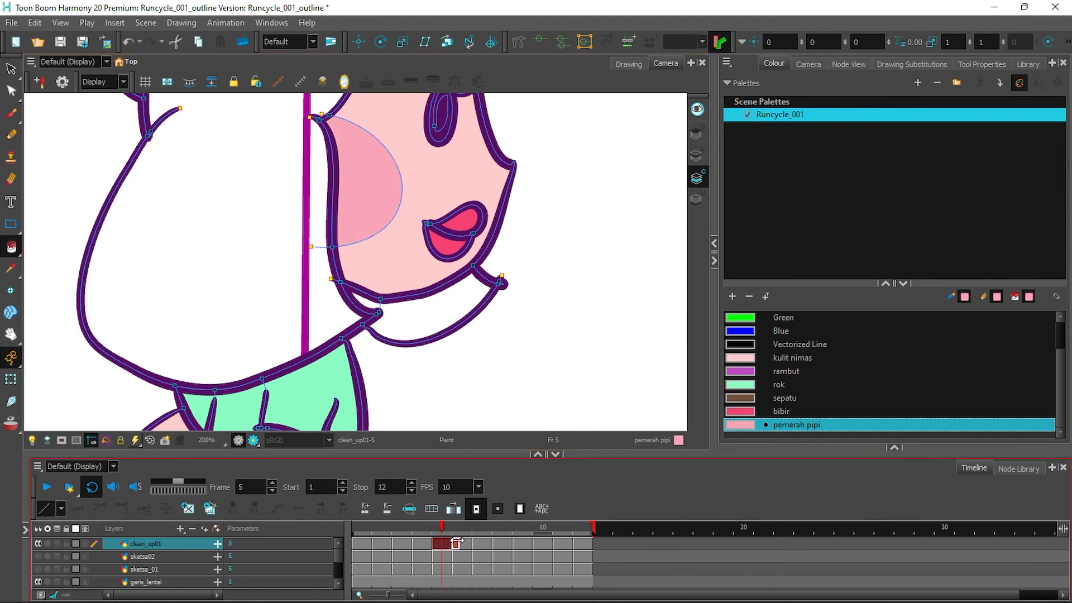
Draw the cheek arc on frame 6 and fill it with pemerah pipi.
click(458, 545)
click(20, 251)
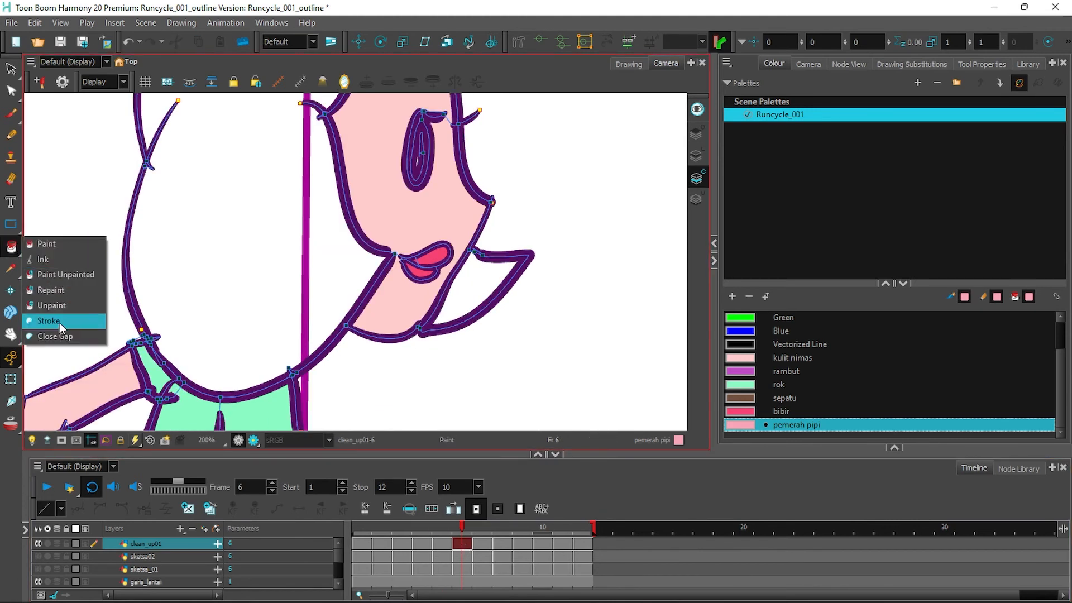
click(60, 323)
drag(375, 249, 343, 263)
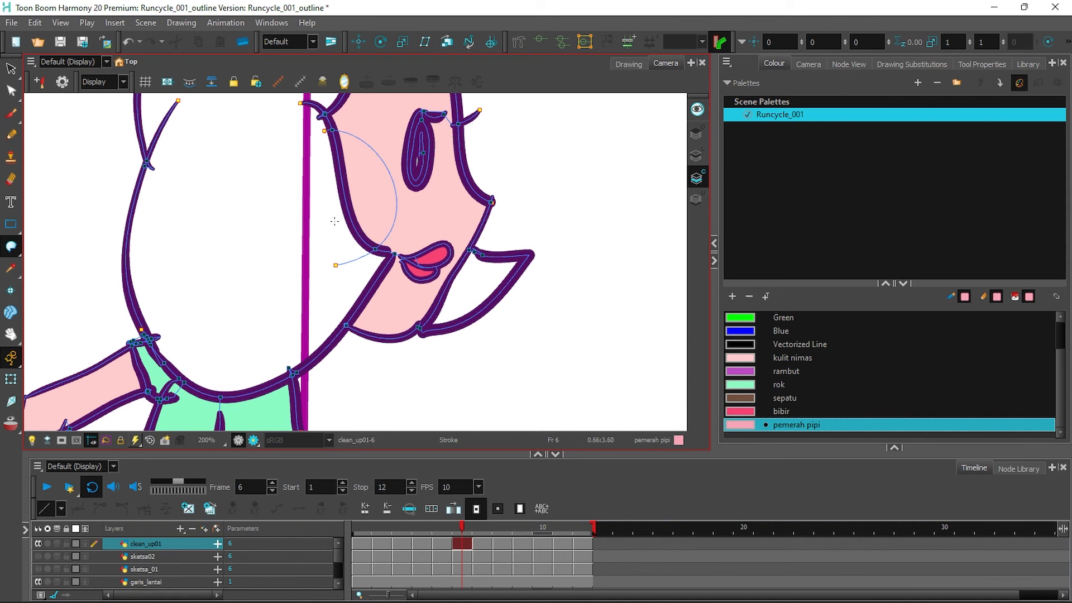
key(ctrl+z)
drag(344, 262, 343, 262)
click(20, 252)
click(45, 246)
click(355, 190)
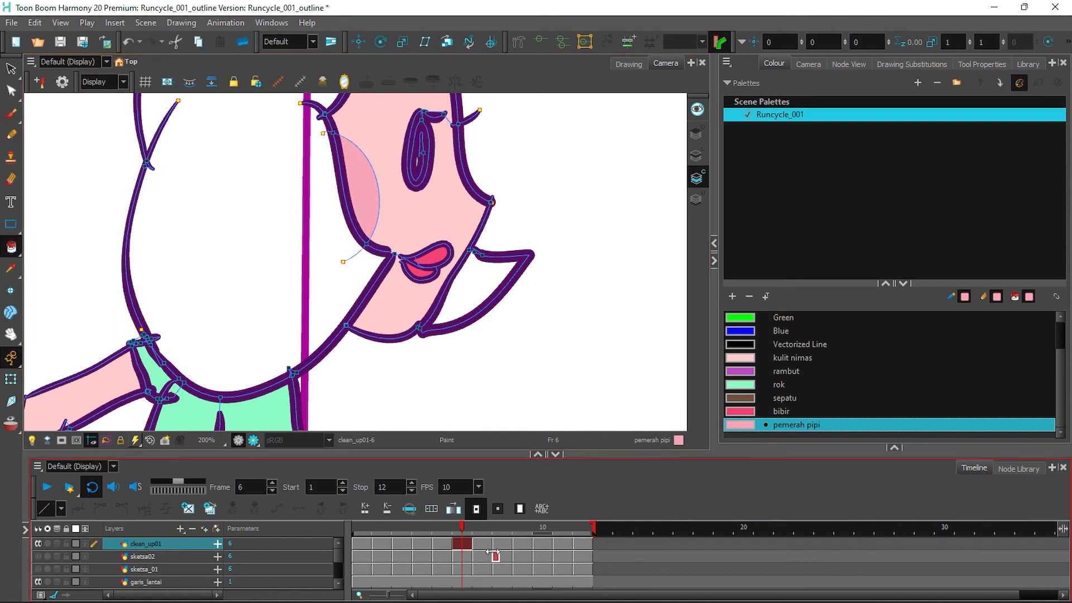
Outline and fill the pemerah pipi cheek patch on frames 7 and 8.
click(482, 544)
click(19, 252)
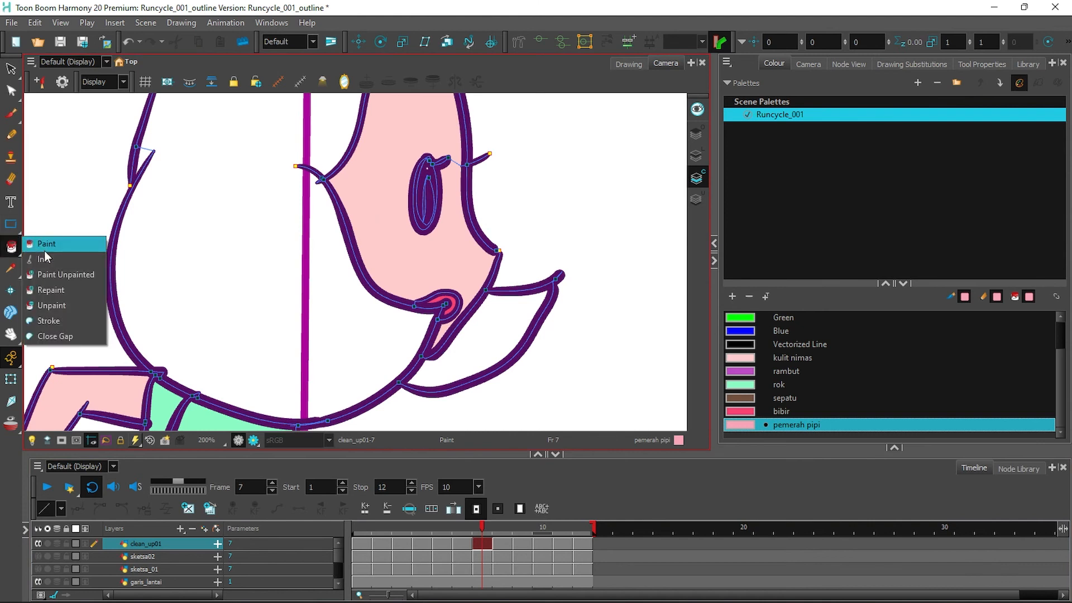
click(49, 321)
drag(369, 204, 365, 309)
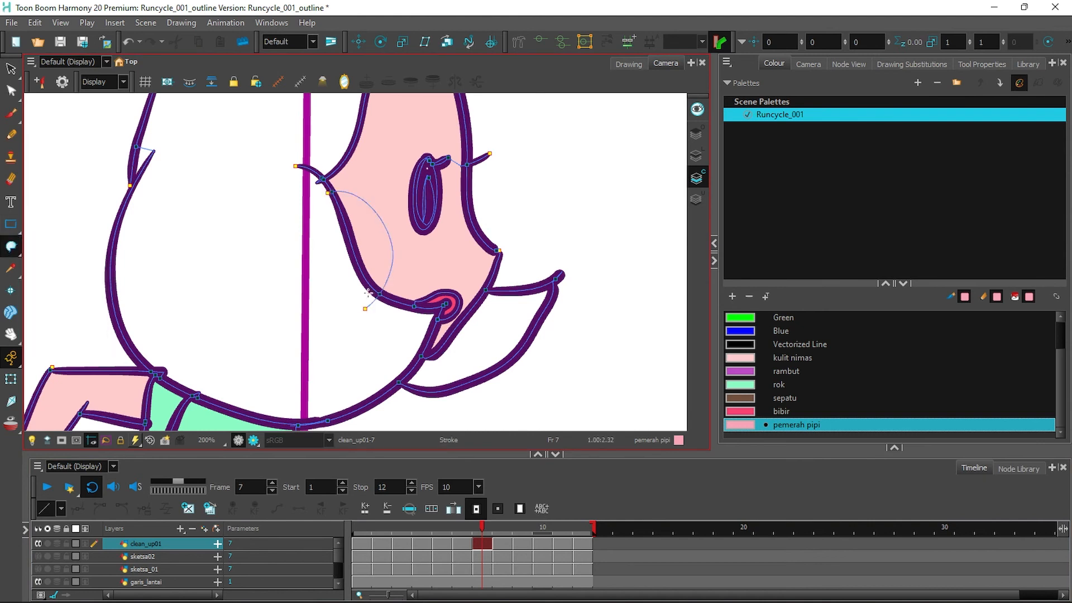
click(20, 252)
click(45, 246)
click(369, 249)
key(period)
click(19, 252)
click(49, 321)
drag(328, 262, 369, 279)
click(47, 244)
click(354, 275)
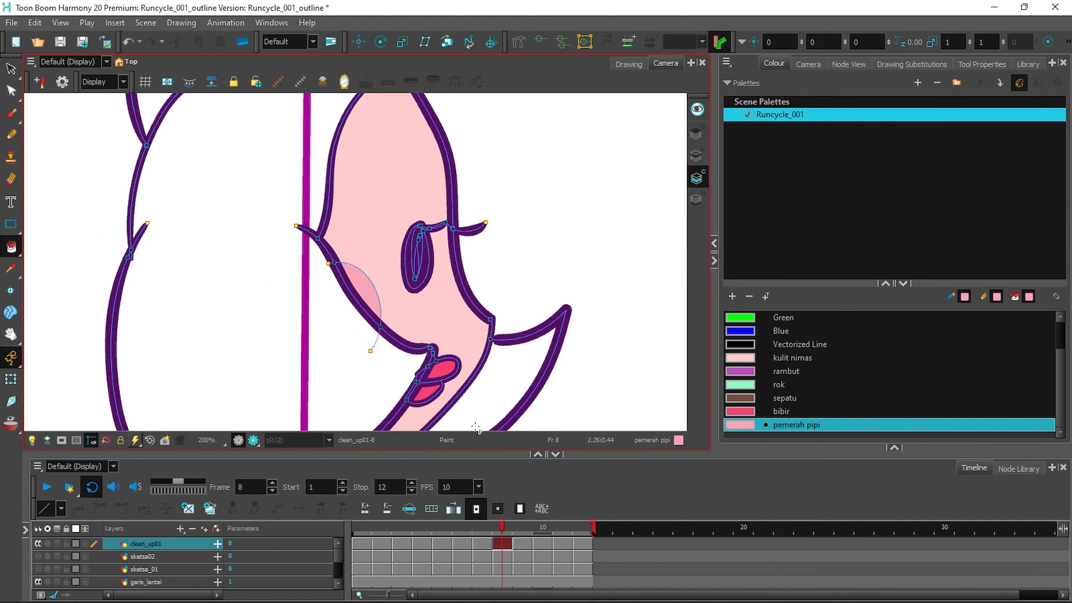
Outline and fill the pemerah pipi cheek patch on frames 9 and 10.
click(522, 543)
click(11, 246)
click(60, 322)
mouse_move(331, 208)
mouse_down()
mouse_move(373, 296)
mouse_move(352, 315)
mouse_up()
click(12, 246)
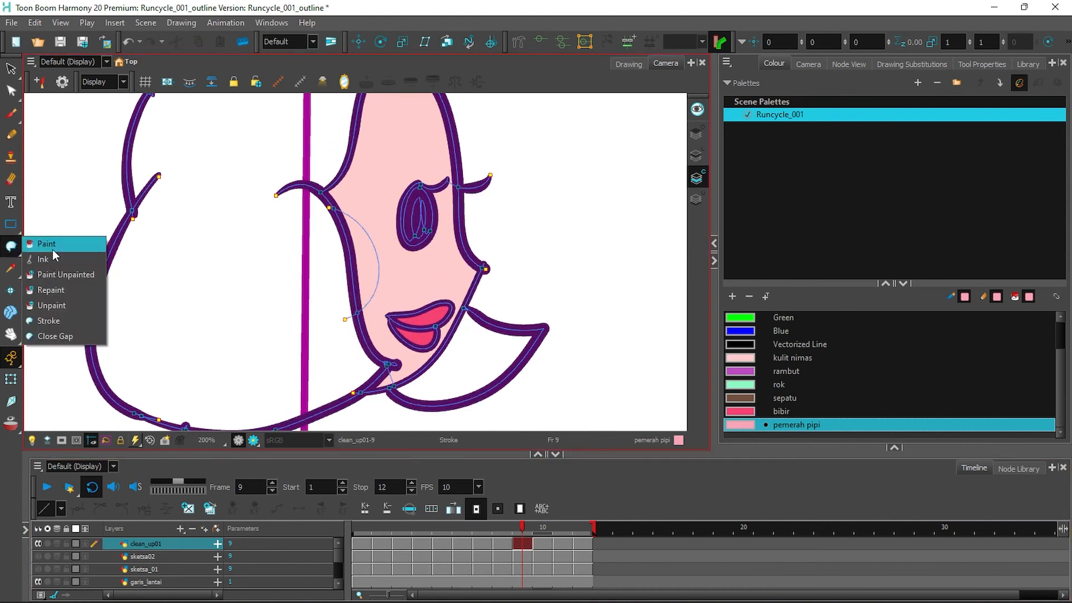
click(50, 245)
click(367, 261)
click(544, 543)
click(12, 246)
click(58, 321)
drag(354, 265, 352, 266)
click(12, 246)
click(52, 246)
click(366, 201)
Outline and fill the pemerah pipi cheek patch on frame 11, then move to frame 12.
click(562, 543)
drag(631, 263, 634, 315)
click(11, 246)
click(58, 322)
click(11, 246)
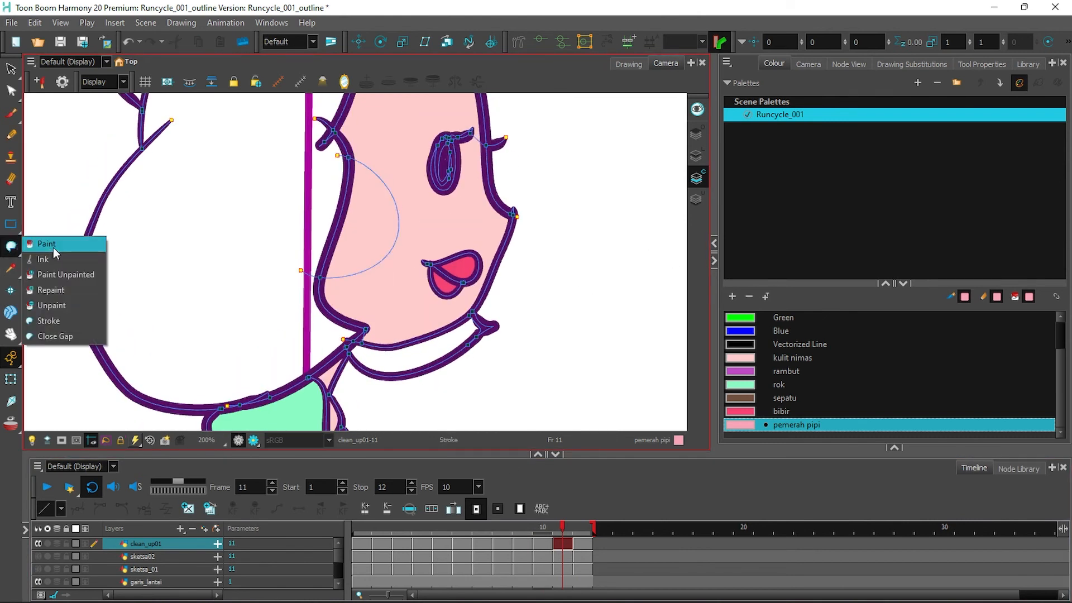
click(52, 245)
click(366, 218)
click(583, 543)
click(11, 246)
click(58, 323)
Fill frame 12's cheek with blush, then its hair, collar and bun with rambut purple.
click(11, 246)
click(51, 245)
click(349, 245)
click(740, 371)
click(268, 234)
click(468, 353)
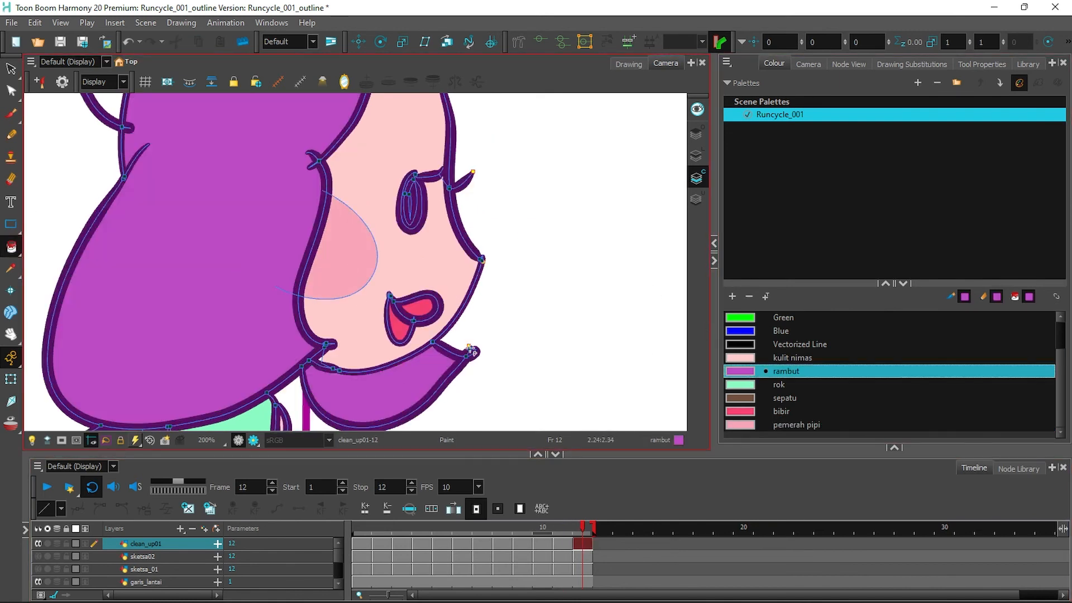
drag(545, 193, 586, 366)
click(192, 184)
click(564, 545)
Fill the hair, bun and collar on frames 11 and 10 with rambut purple.
click(214, 144)
click(268, 268)
drag(343, 345, 326, 143)
click(454, 330)
click(544, 545)
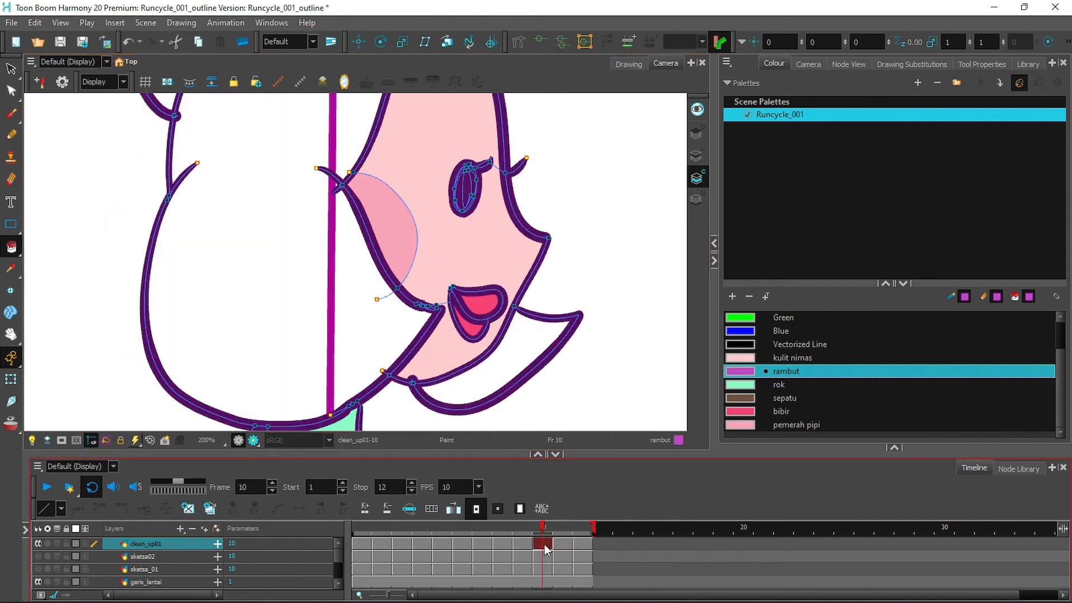
click(502, 363)
click(262, 268)
drag(607, 126, 610, 151)
click(179, 162)
Fill the hair tuft, hair and collar on frames 9 and 8 with rambut purple.
click(523, 544)
click(444, 302)
click(251, 240)
drag(577, 101, 596, 290)
click(174, 162)
drag(519, 386, 592, 234)
drag(586, 327, 572, 201)
click(505, 543)
click(454, 212)
click(600, 234)
drag(613, 112, 569, 254)
Fill frame 7's hair purple, using the fill tool's gap-closing option for the bun.
click(484, 542)
click(245, 288)
click(14, 255)
click(61, 335)
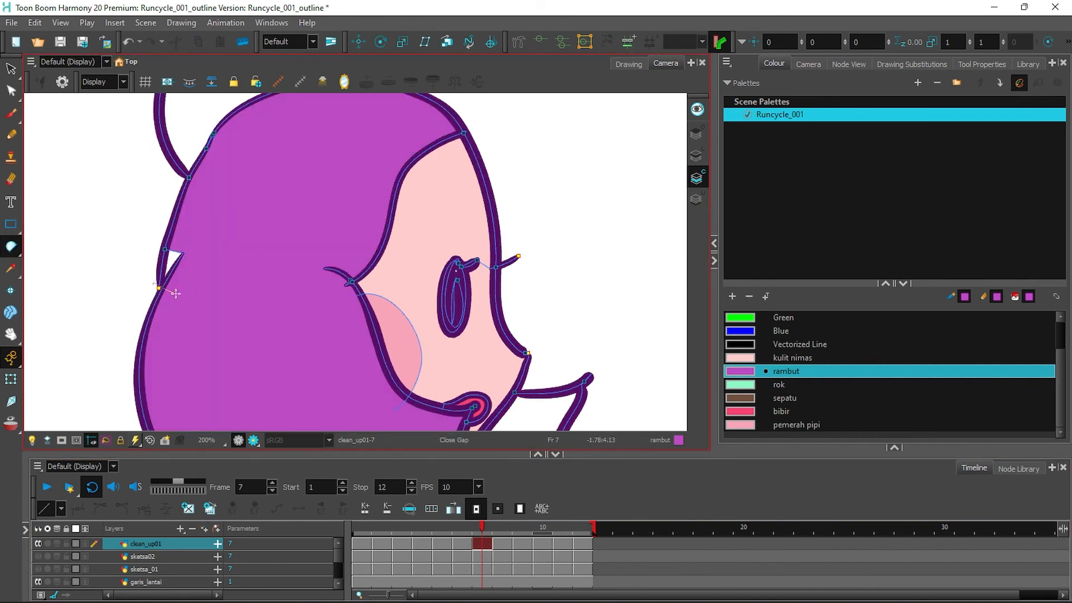
drag(520, 184, 556, 346)
click(290, 246)
drag(470, 363, 438, 100)
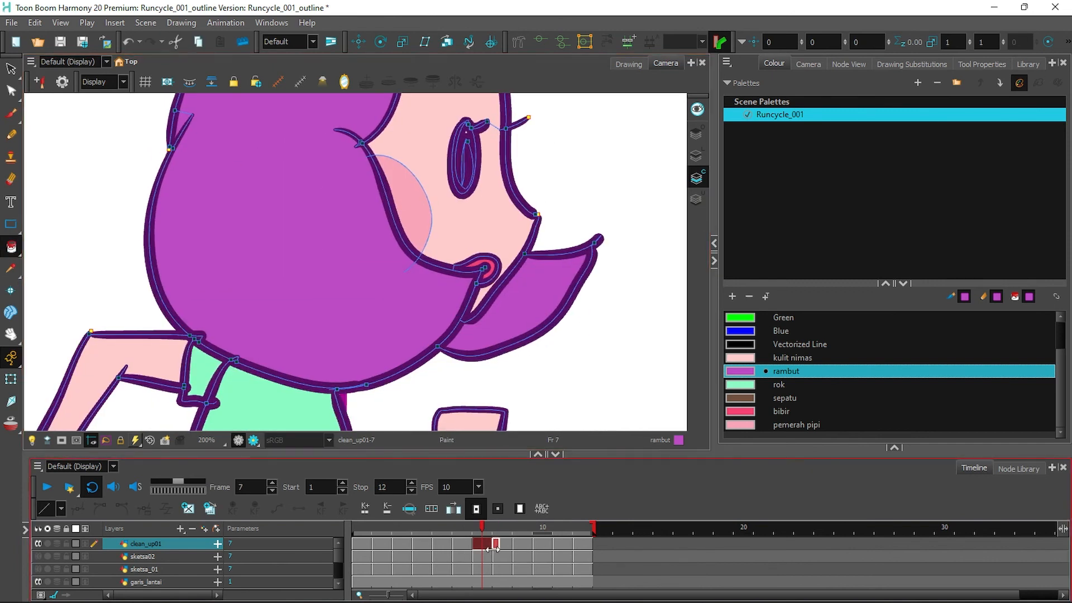
Fill the hair, bun and collar on frames 6 and 5 with rambut purple.
click(463, 543)
click(303, 223)
click(519, 251)
drag(582, 199, 576, 440)
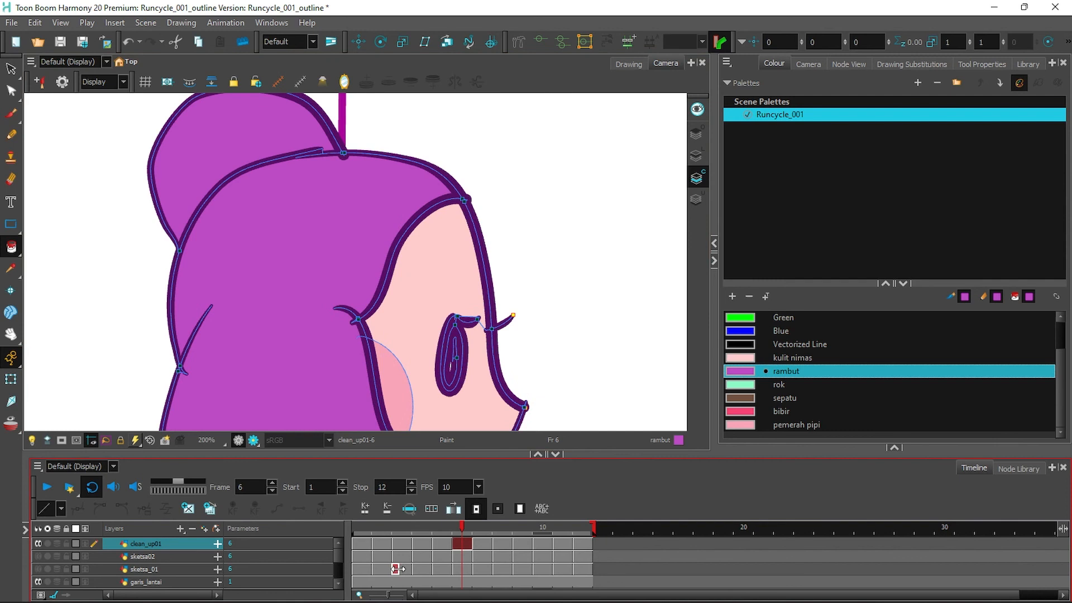
click(441, 543)
click(252, 219)
click(231, 155)
drag(297, 343, 305, 185)
click(475, 352)
Fill the collar, hair and bun on frames 4 and 3 with rambut purple.
click(426, 543)
click(469, 405)
click(340, 268)
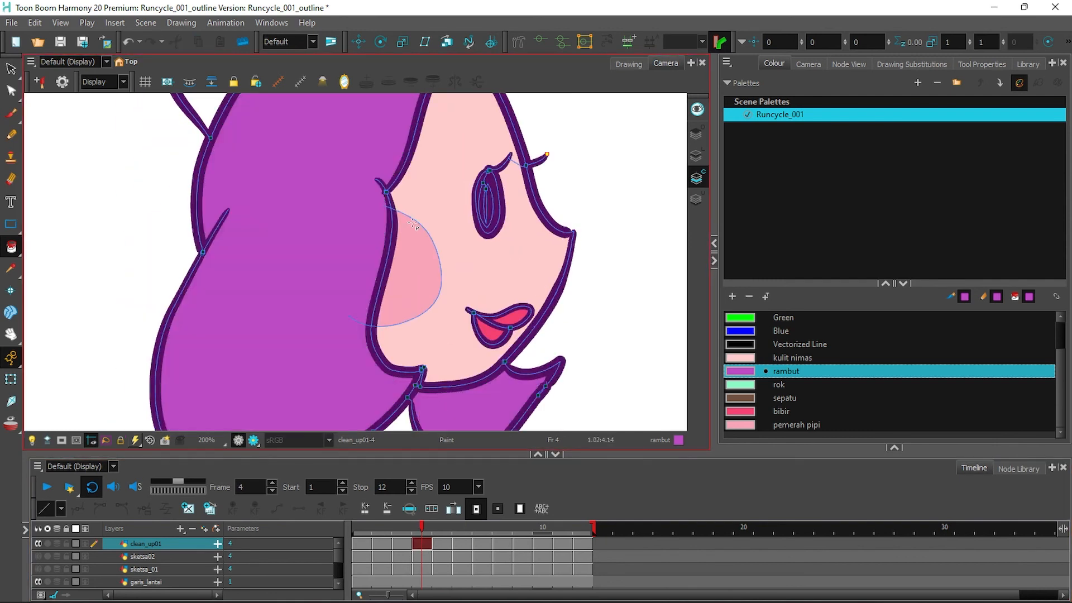
drag(414, 225, 436, 386)
click(268, 195)
click(402, 543)
click(240, 269)
click(292, 304)
drag(324, 357, 339, 173)
click(541, 382)
Fill the hair and bun on frames 2 and 1 with rambut purple.
click(383, 543)
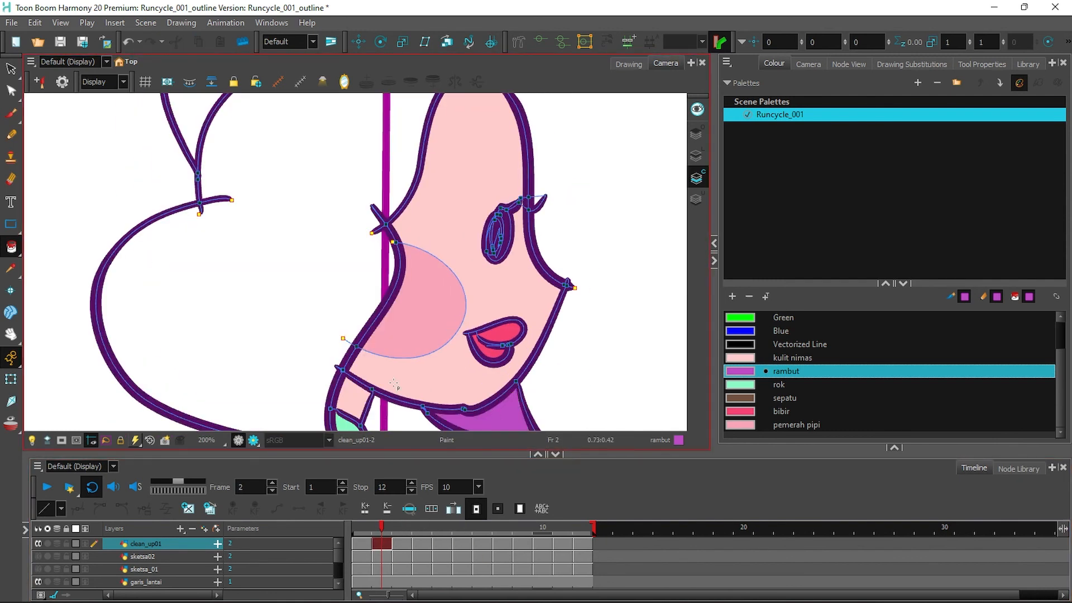
click(290, 268)
drag(285, 224, 301, 367)
click(237, 192)
click(363, 543)
click(387, 271)
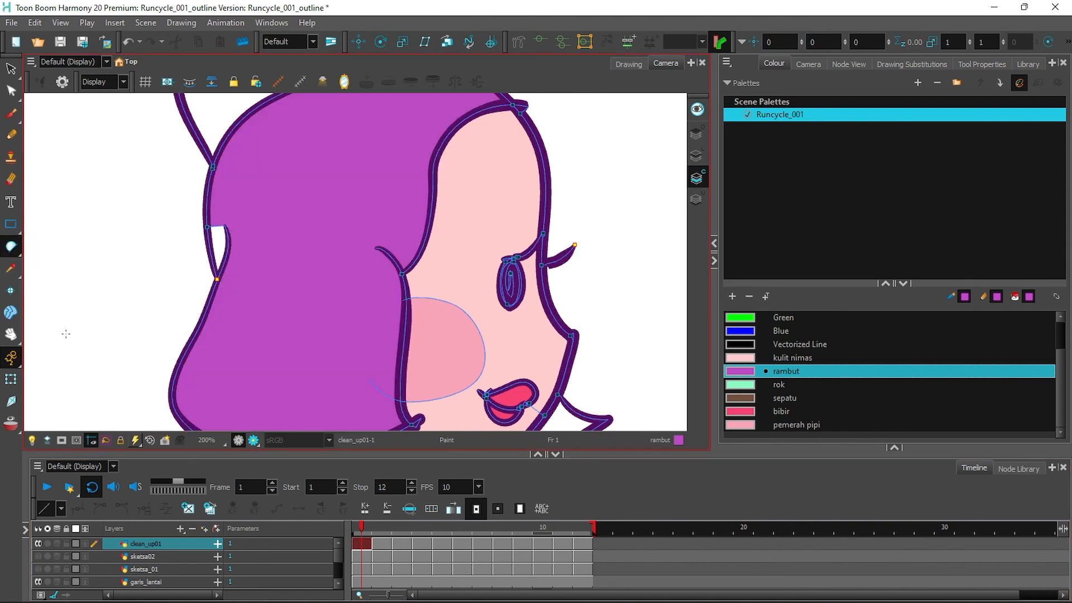
Save the scene as Runcycle_001_colour, replacing 'outline' with 'colour', and play the cycle.
key(1)
key(1)
key(1)
key(1)
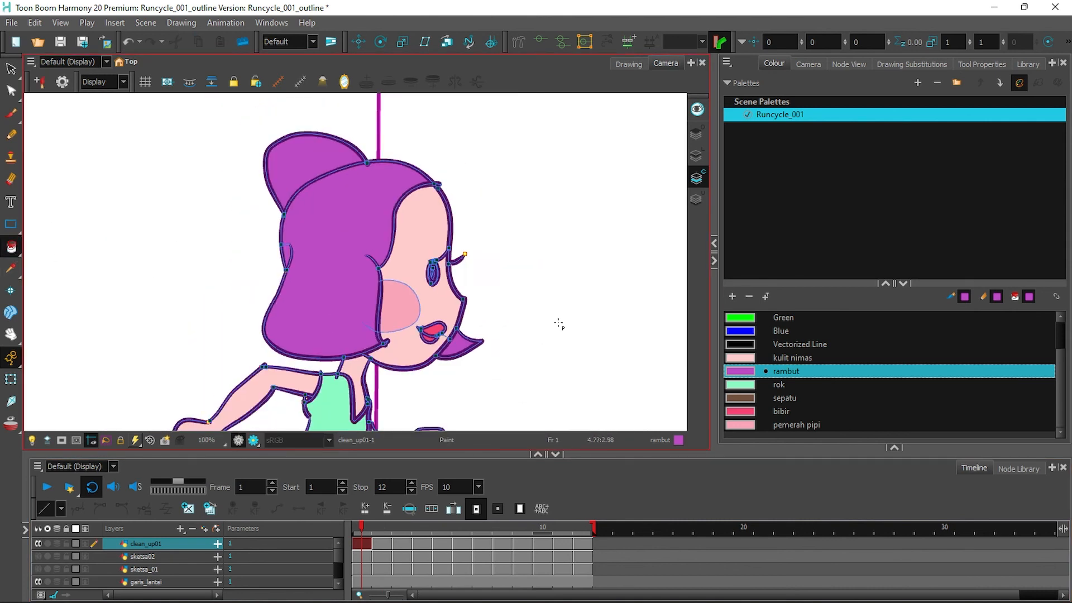
drag(546, 369, 544, 322)
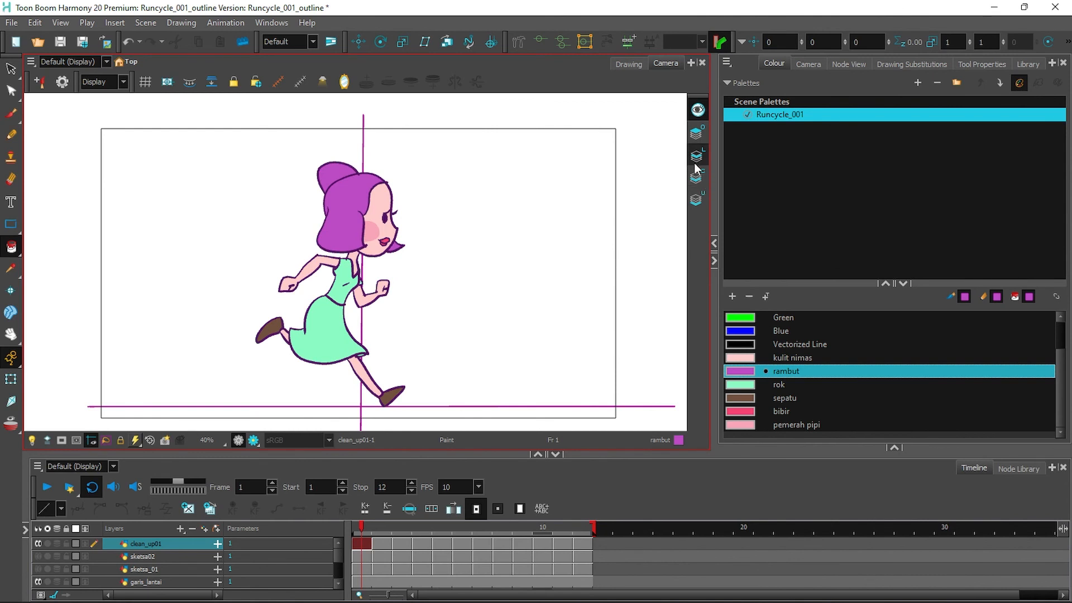
click(11, 23)
click(69, 188)
drag(144, 268, 234, 270)
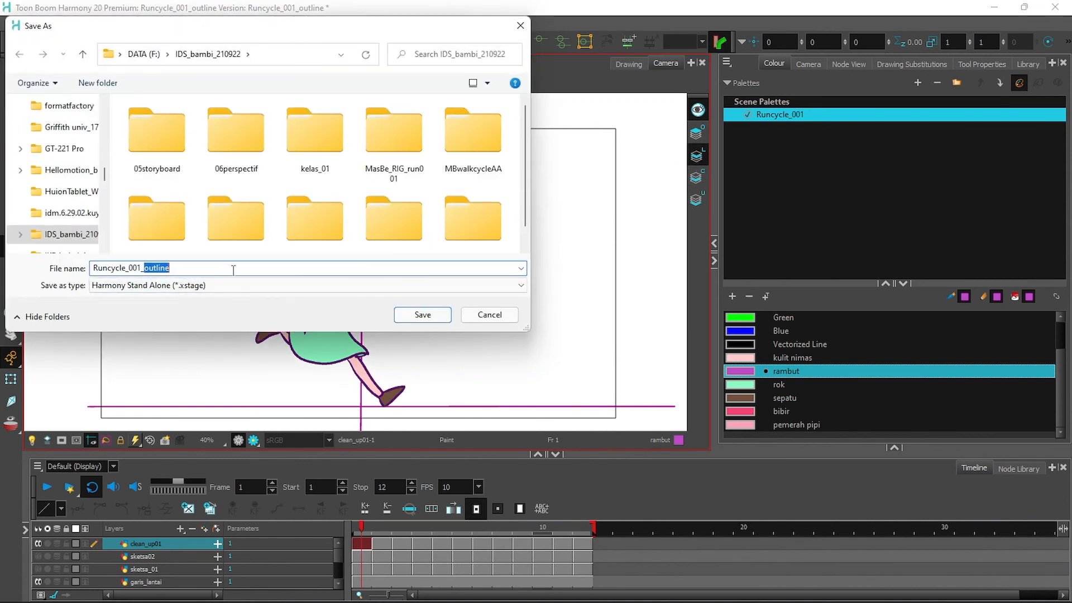
text(colour)
click(423, 315)
click(46, 478)
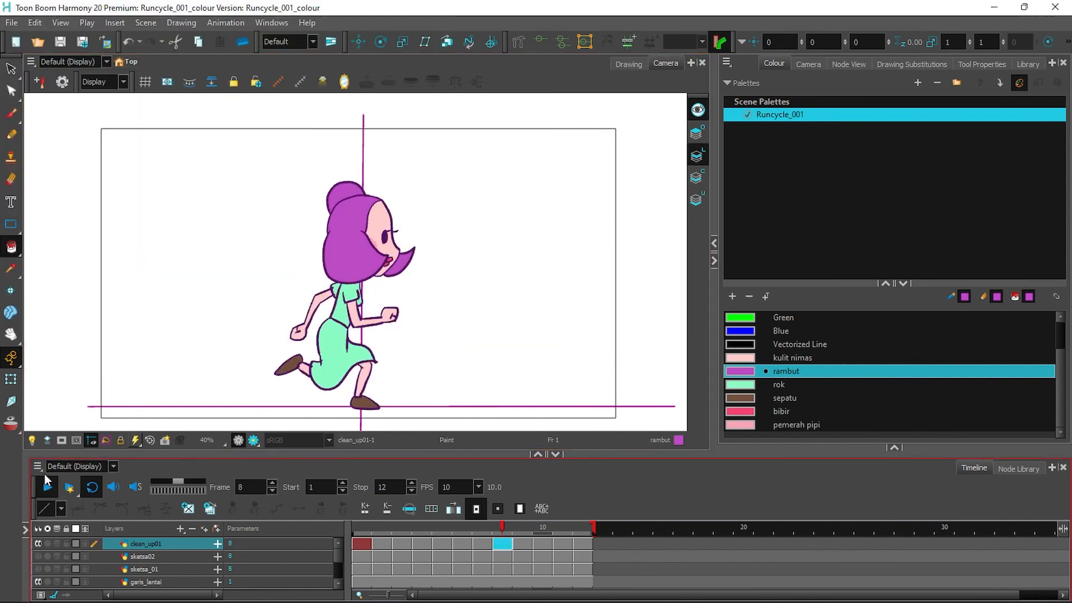
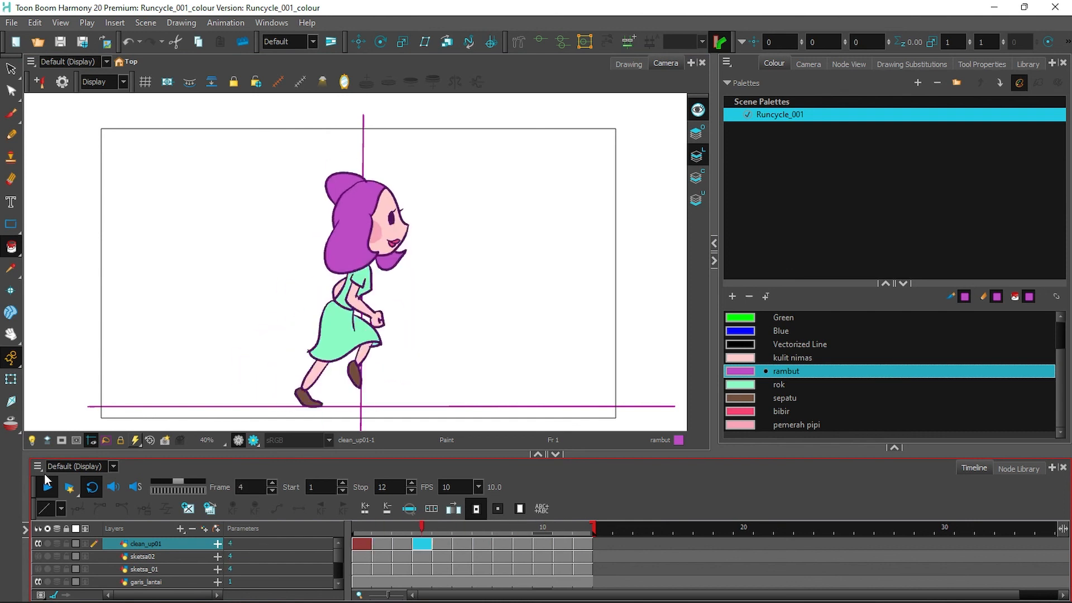
Stop the looping run-cycle playback so it rests on a single frame.
click(429, 361)
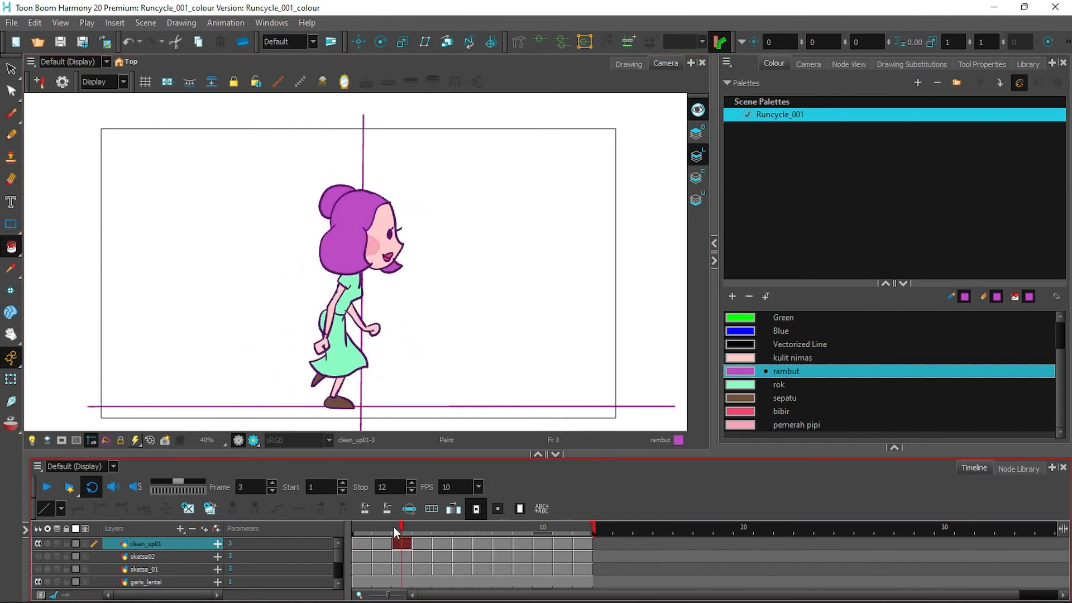
click(11, 22)
Export the run cycle as animated GIF nimas_runcycle into the IDS_bambi_210922 folder.
mouse_move(89, 217)
click(192, 247)
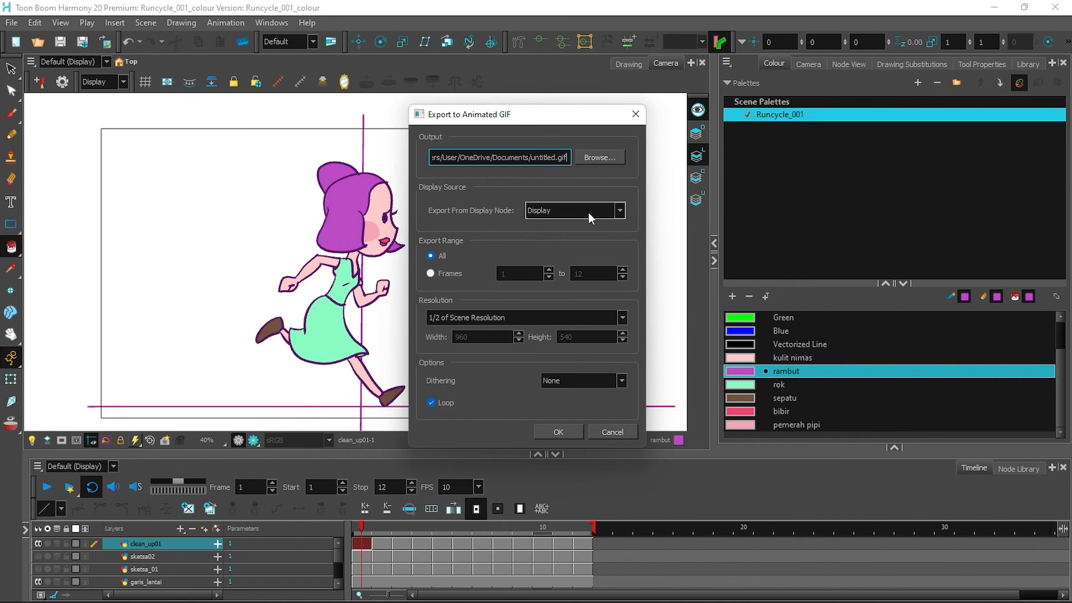
click(599, 157)
drag(514, 278, 514, 289)
click(479, 302)
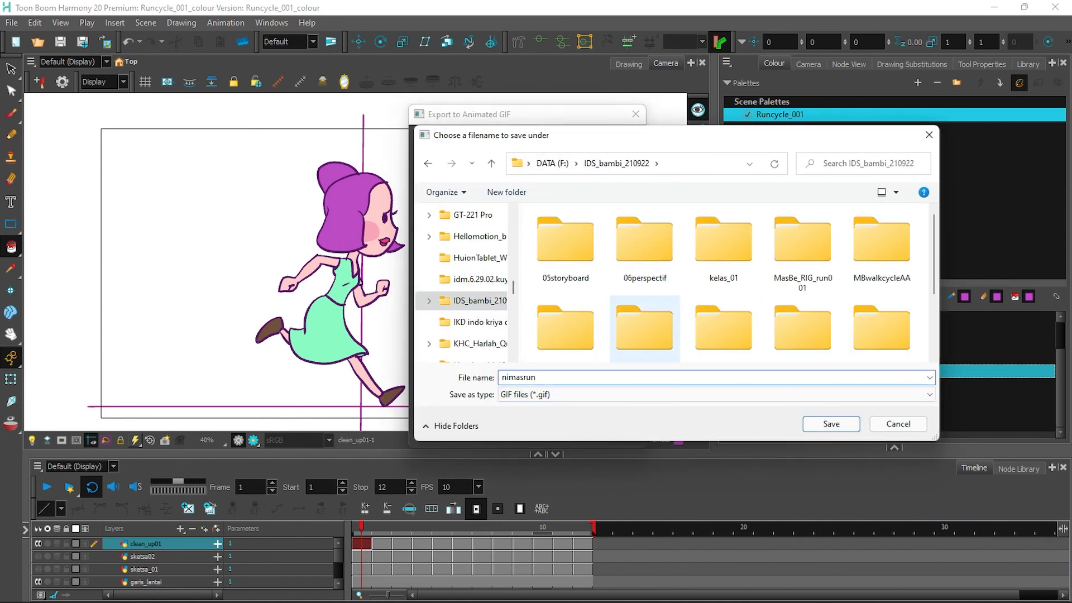
text(nimas_runcycle)
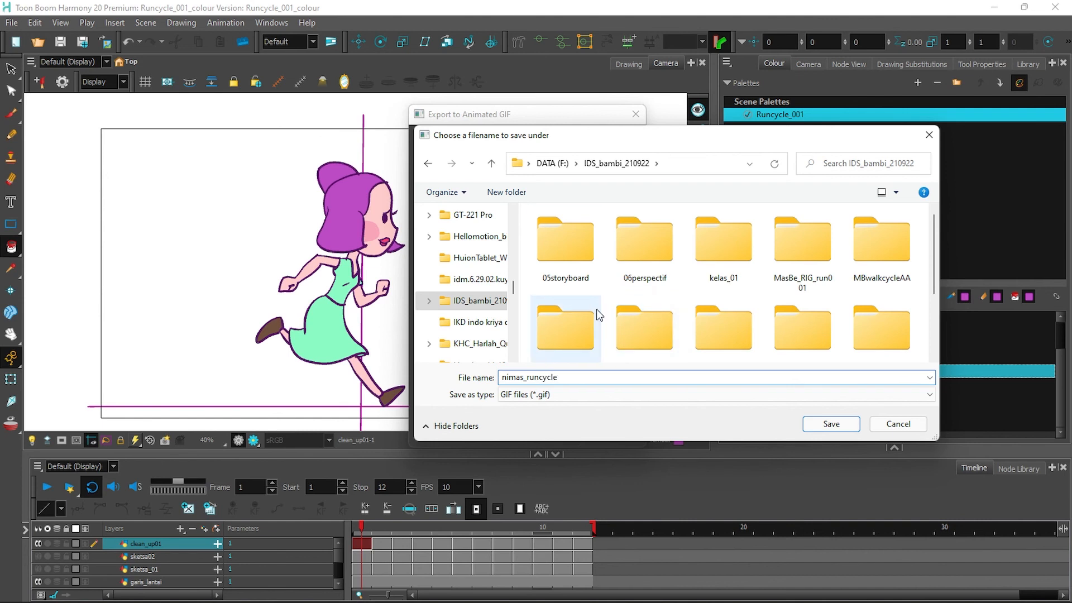
key(Return)
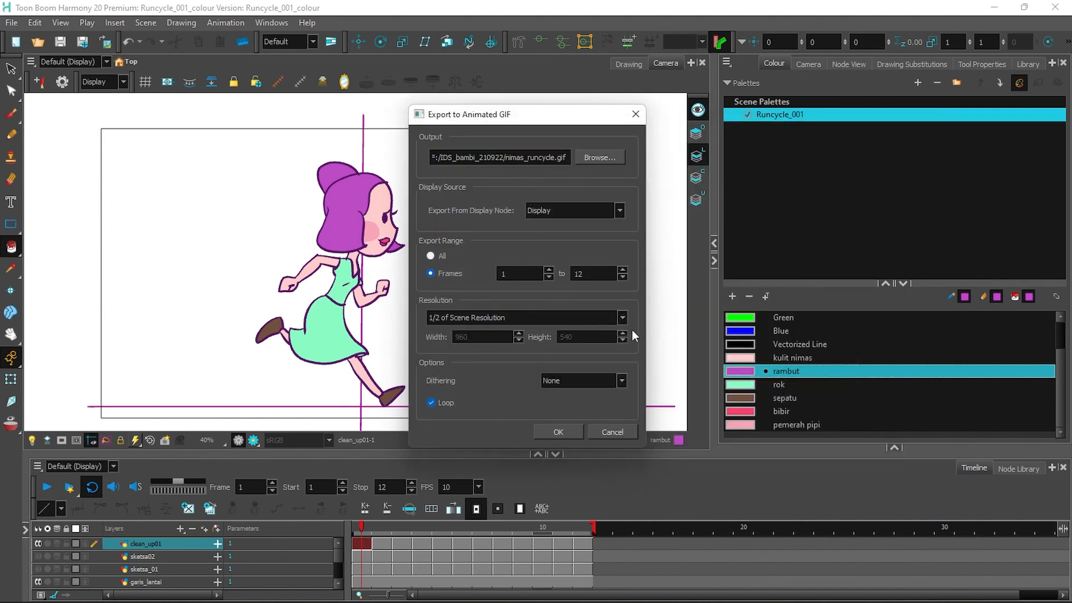
click(560, 431)
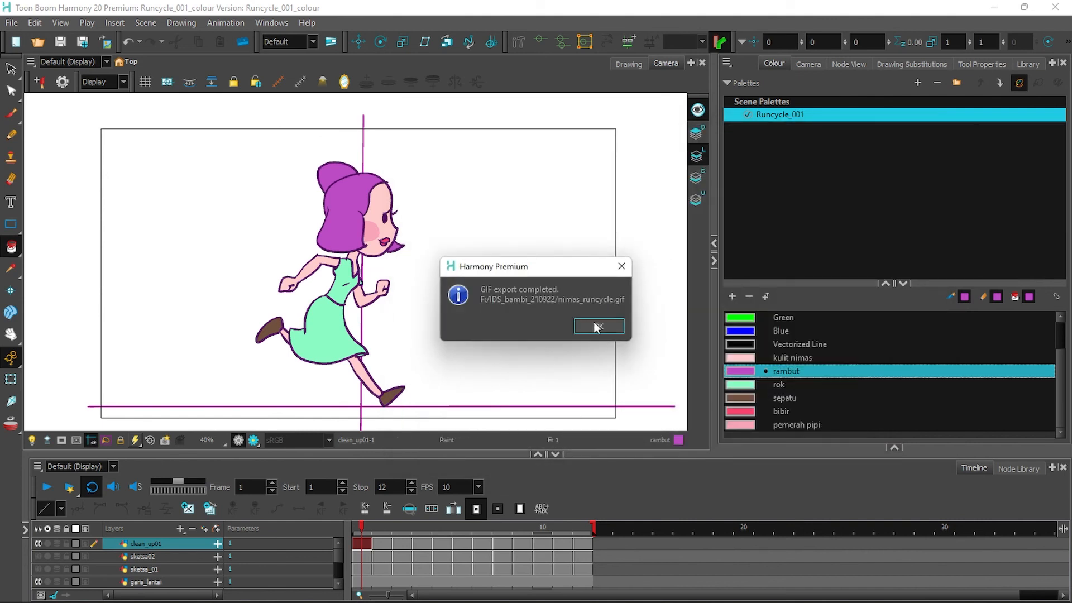
click(596, 324)
Preview nimas_runcycle.gif from File Explorer, then return to the Harmony scene.
click(566, 587)
click(81, 423)
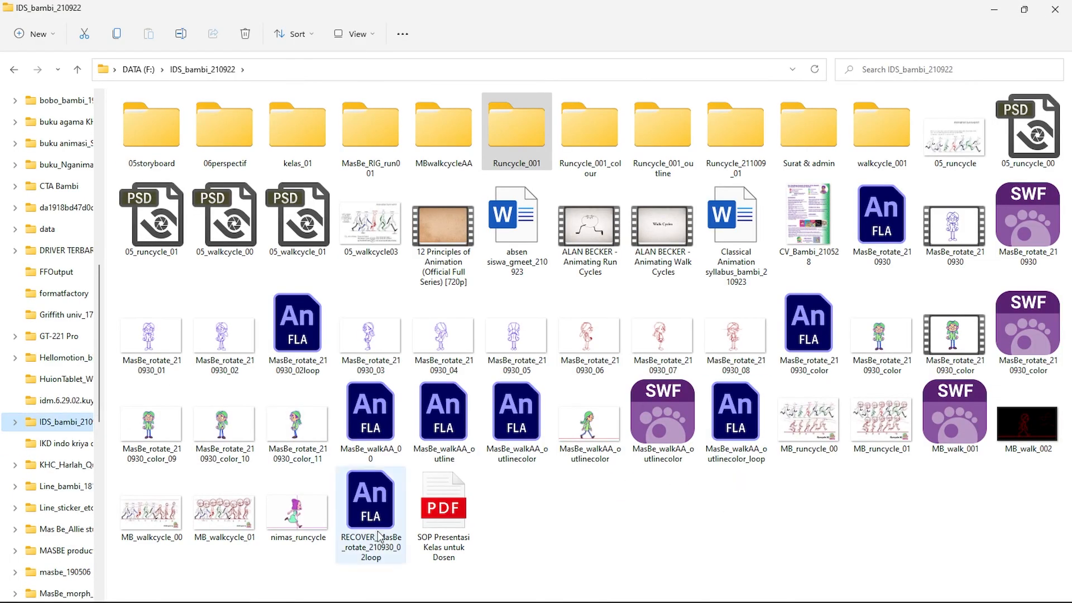
right_click(300, 524)
mouse_move(352, 344)
click(569, 190)
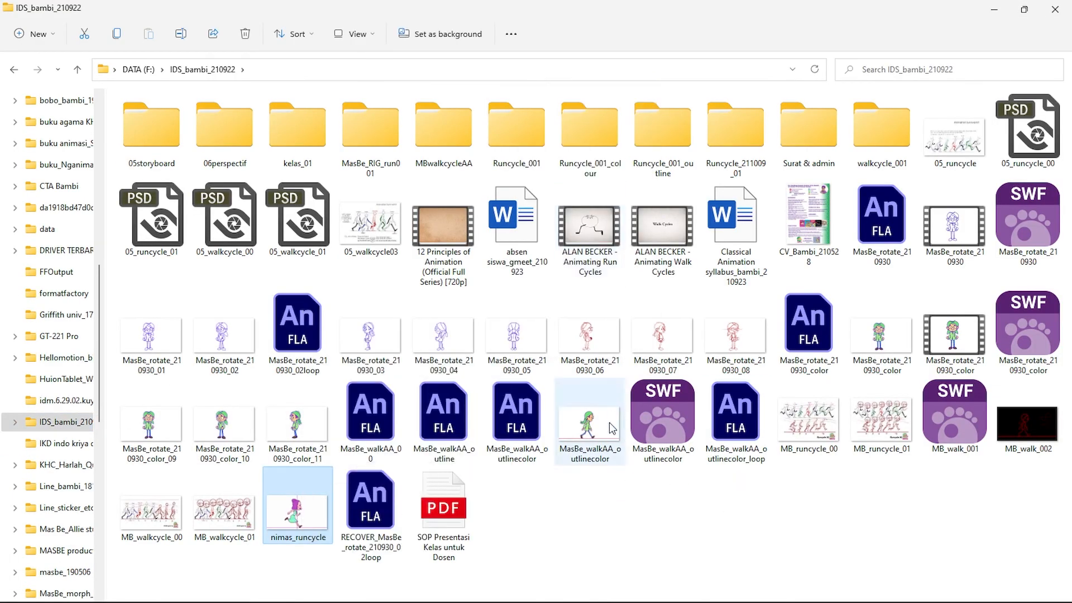
click(1055, 8)
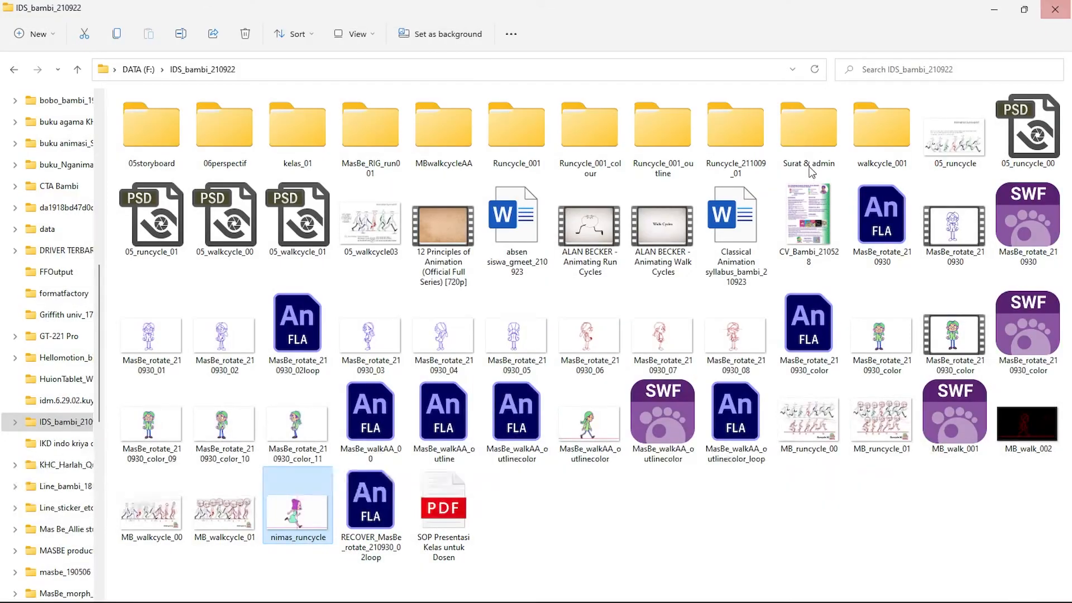
mouse_move(683, 587)
click(532, 495)
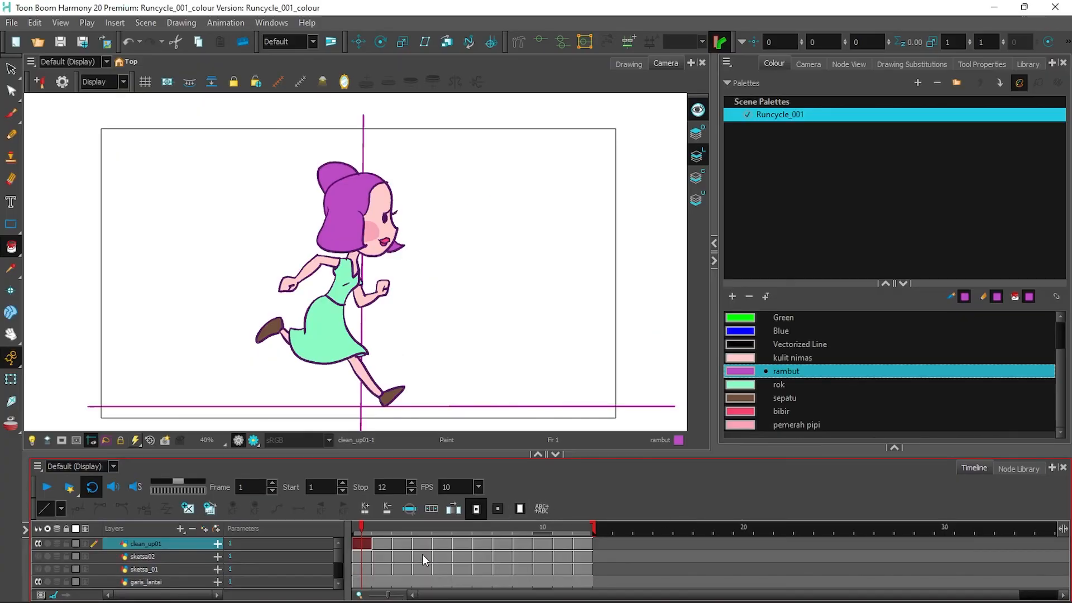
Increase exposure of the drawings at frames 1 through 11 so each holds two frames.
right_click(585, 544)
mouse_move(663, 330)
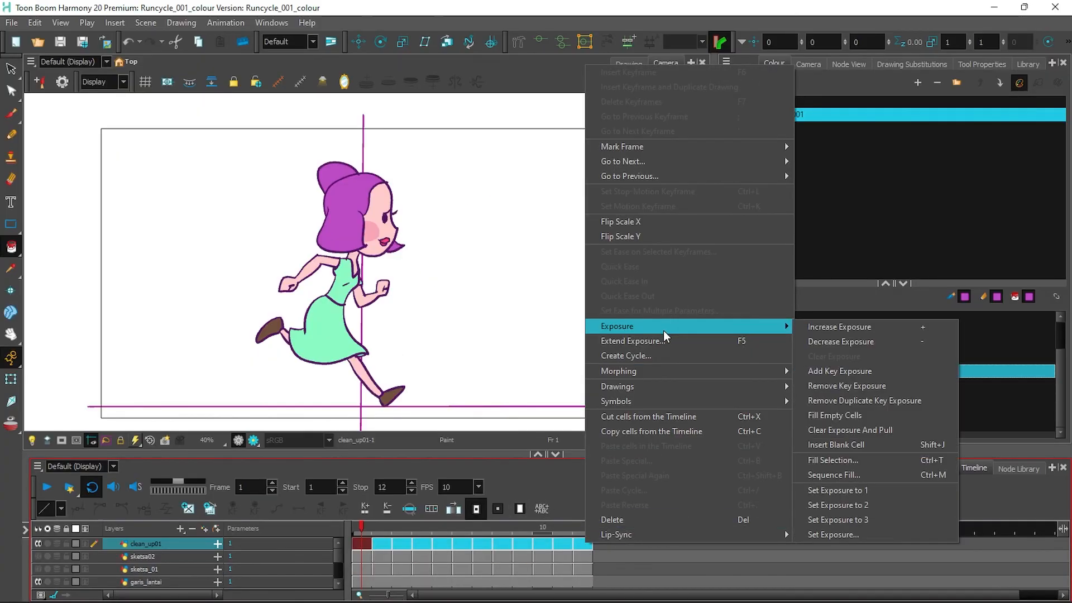
click(825, 332)
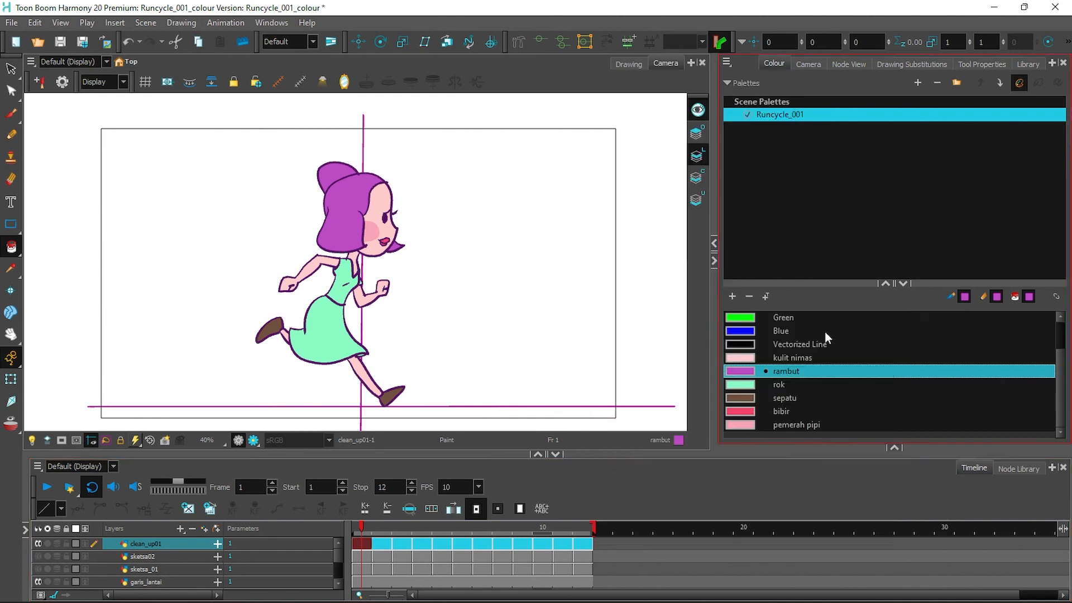
click(407, 545)
right_click(406, 551)
mouse_move(603, 328)
click(636, 325)
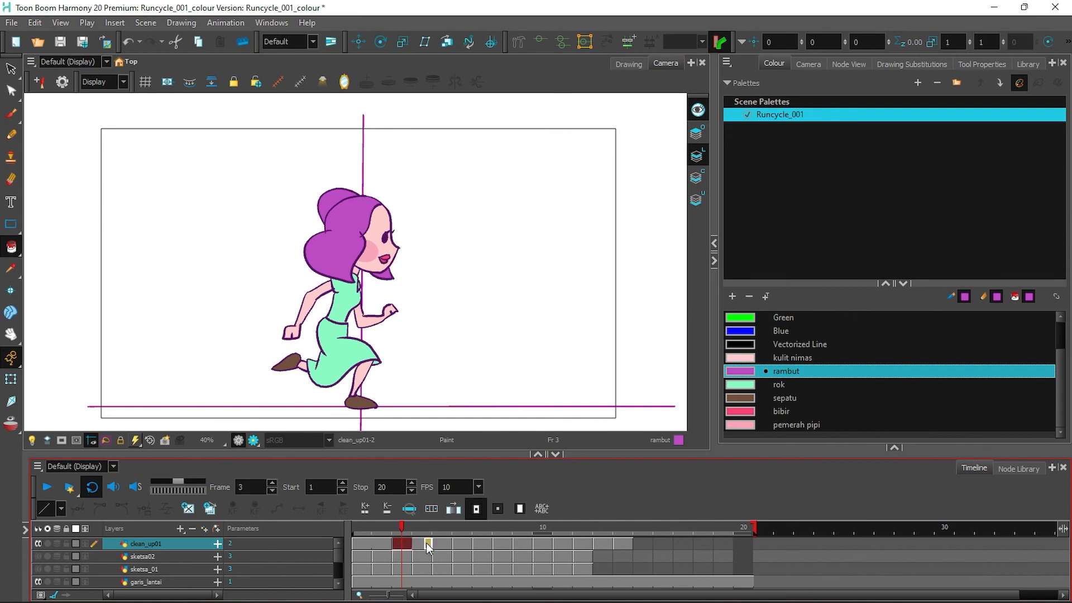
click(443, 544)
click(485, 545)
click(514, 544)
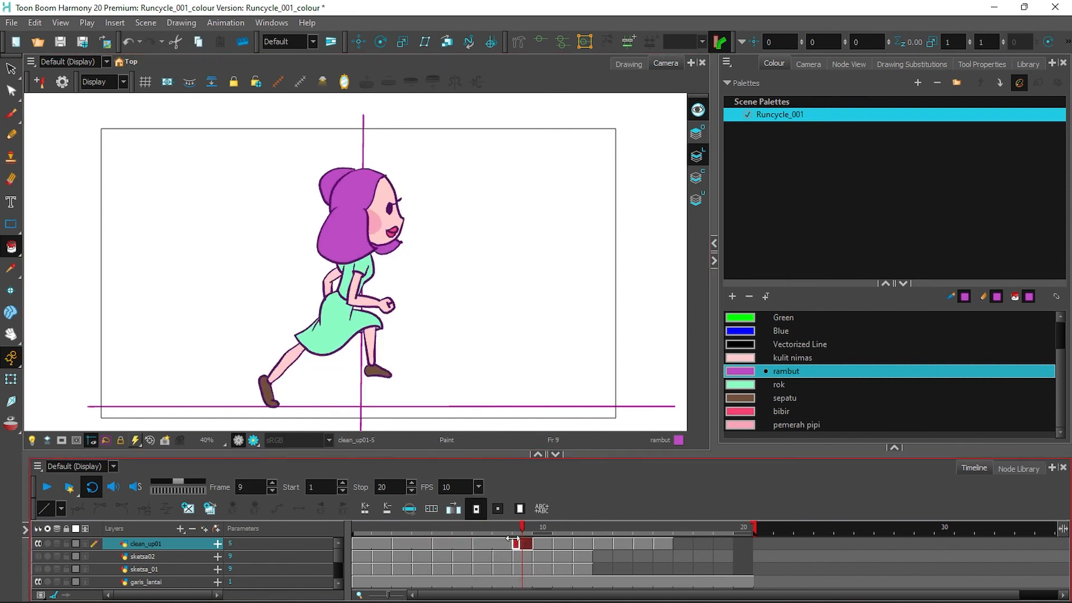
key(plus)
click(562, 543)
key(plus)
Hold the drawings at frames 13–23 two frames each, end the scene at 24, set 24 fps.
drag(755, 526, 812, 520)
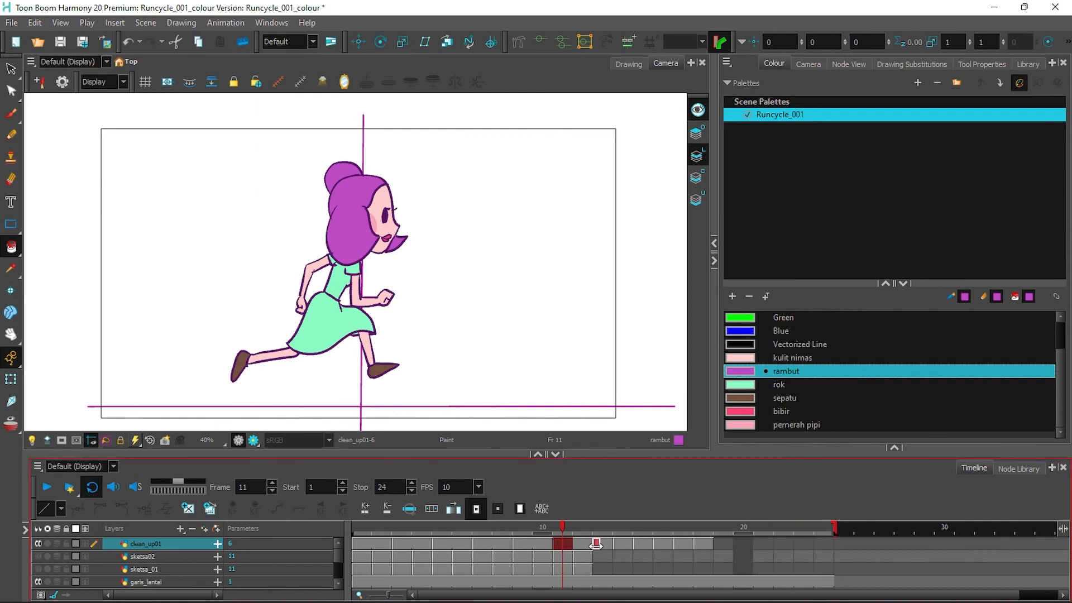
click(596, 544)
key(plus)
click(637, 543)
key(plus)
click(679, 543)
key(plus)
click(722, 543)
key(plus)
click(763, 545)
key(plus)
click(803, 543)
click(479, 487)
click(47, 487)
Re-export nimas_runcycle.gif as an animated GIF with the new two-frame timing.
click(11, 23)
mouse_move(56, 213)
click(263, 249)
click(559, 432)
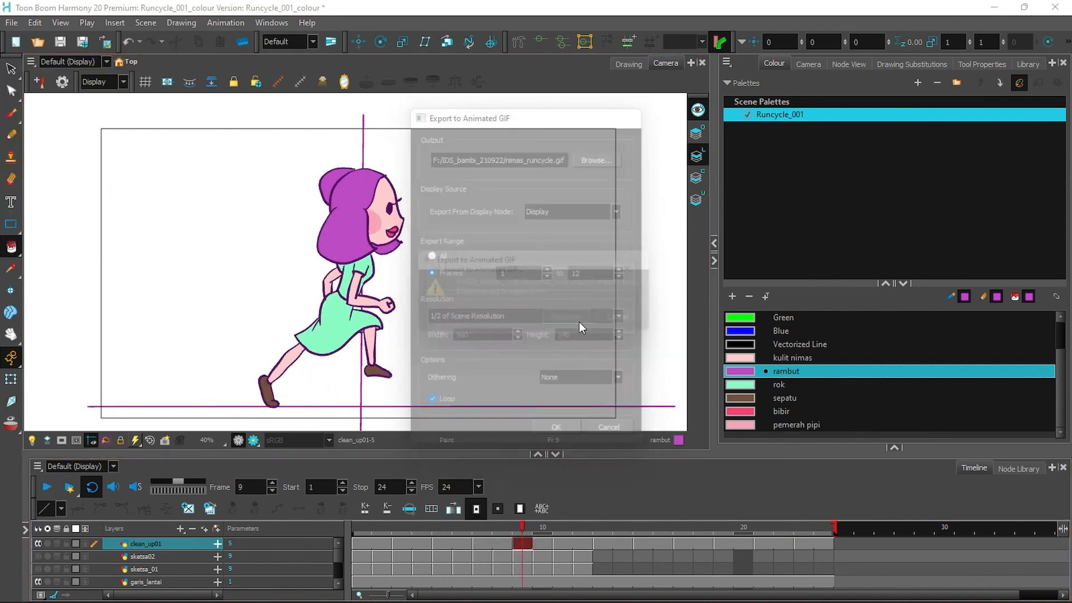
key(Return)
Preview the re-exported nimas_runcycle.gif in Edge, then return to Harmony and select garis_lantai.
click(566, 587)
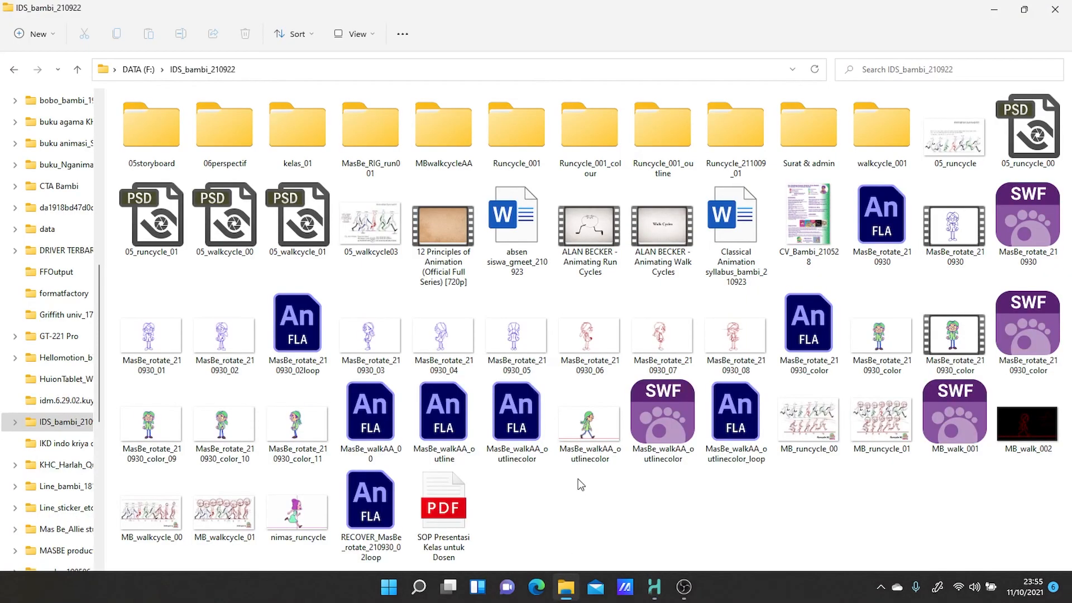
right_click(300, 515)
mouse_move(335, 335)
click(581, 162)
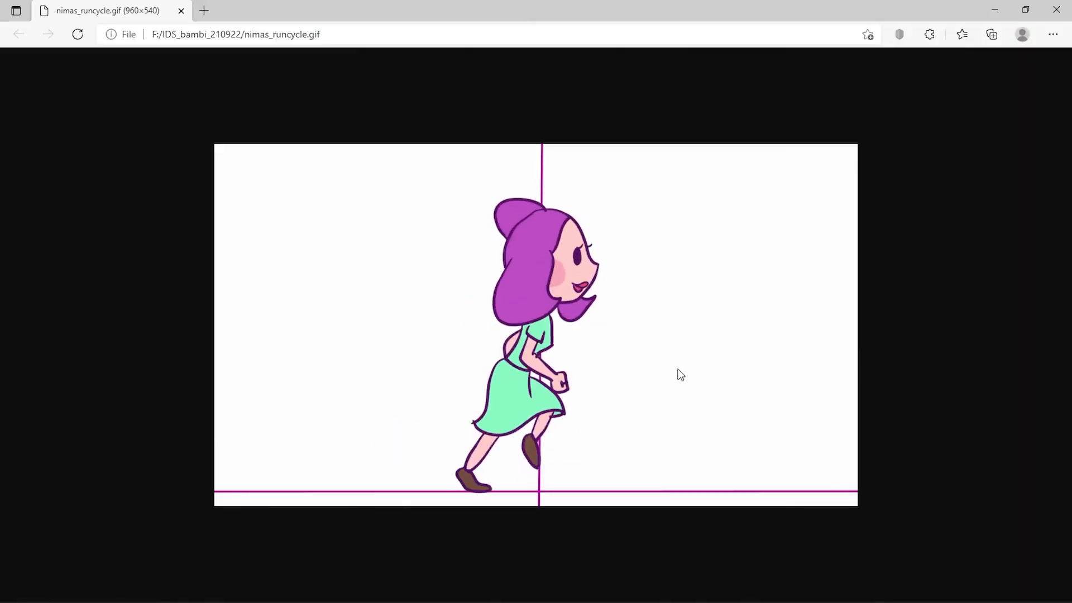
click(1056, 10)
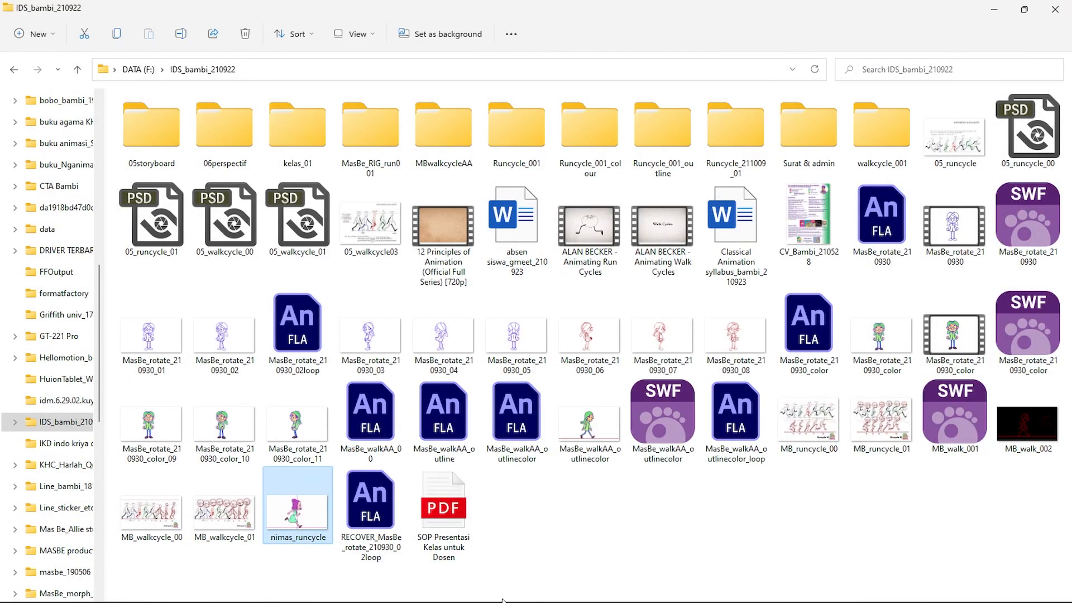
click(656, 586)
click(727, 513)
click(107, 584)
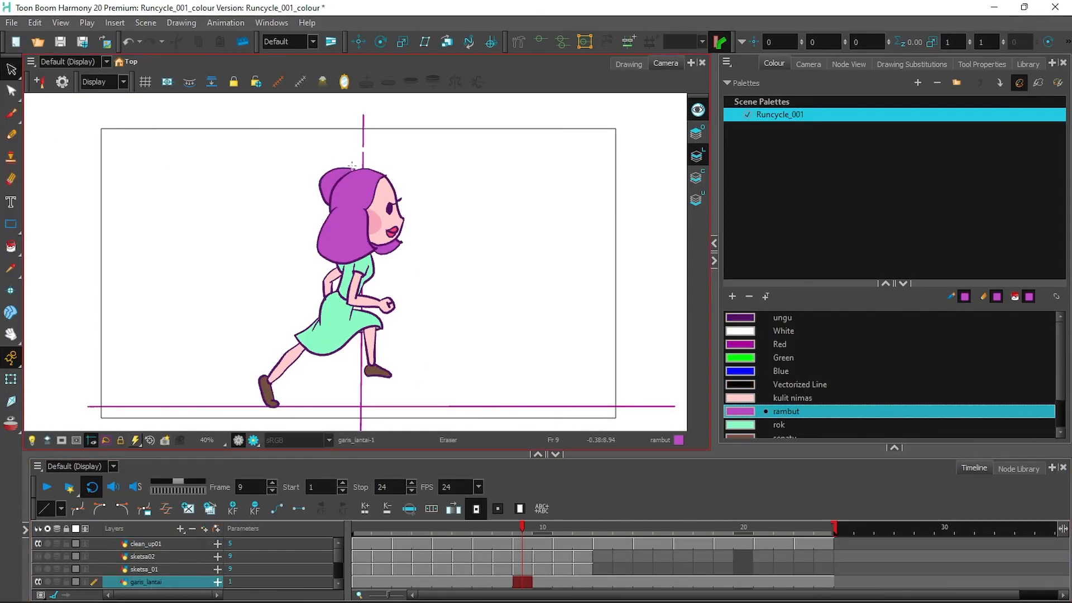
Hide the garis_lantai floor guide layer and save the scene.
click(38, 583)
click(9, 24)
click(56, 103)
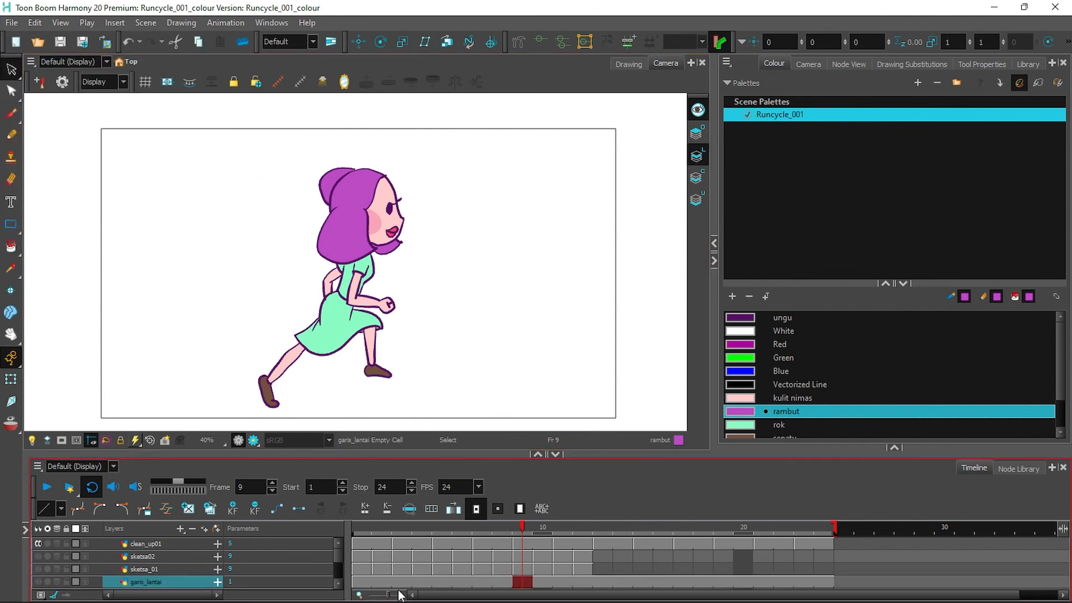
Copy clean_up01 cells 1–24 and paste them at frames 25, 49 and 73.
drag(389, 595, 377, 596)
drag(497, 527, 1029, 526)
drag(377, 596, 379, 595)
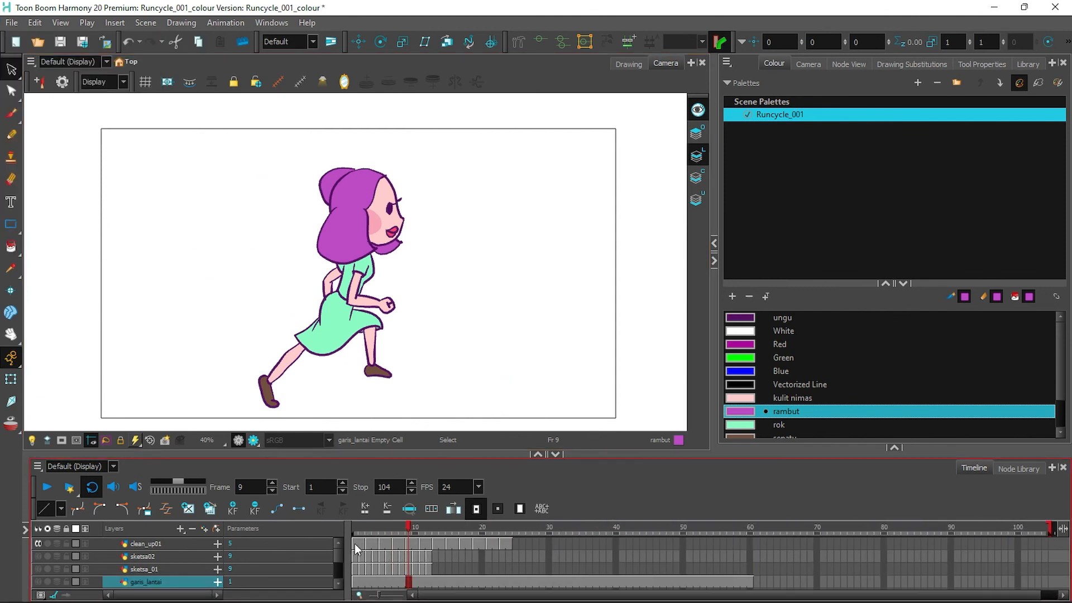
drag(354, 544, 511, 547)
right_click(504, 544)
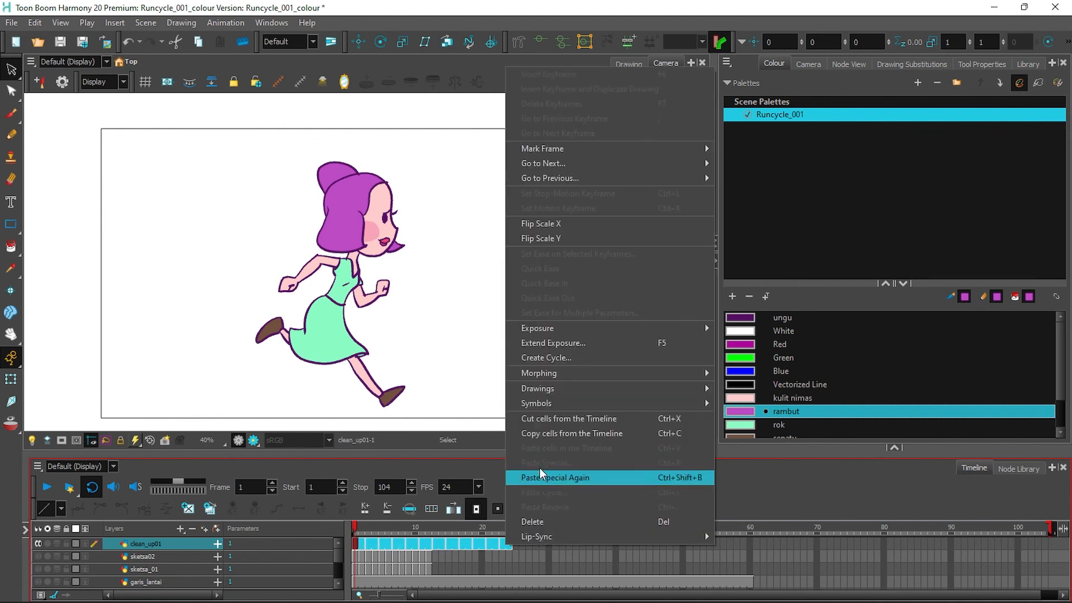
click(574, 432)
click(516, 544)
key(ctrl+v)
click(675, 544)
key(ctrl+v)
click(839, 544)
key(ctrl+v)
Paste the cycle again at frames 97 and 121 and set the scene end to frame 144.
drag(730, 597, 751, 596)
drag(1031, 527, 1064, 527)
click(953, 544)
key(ctrl+v)
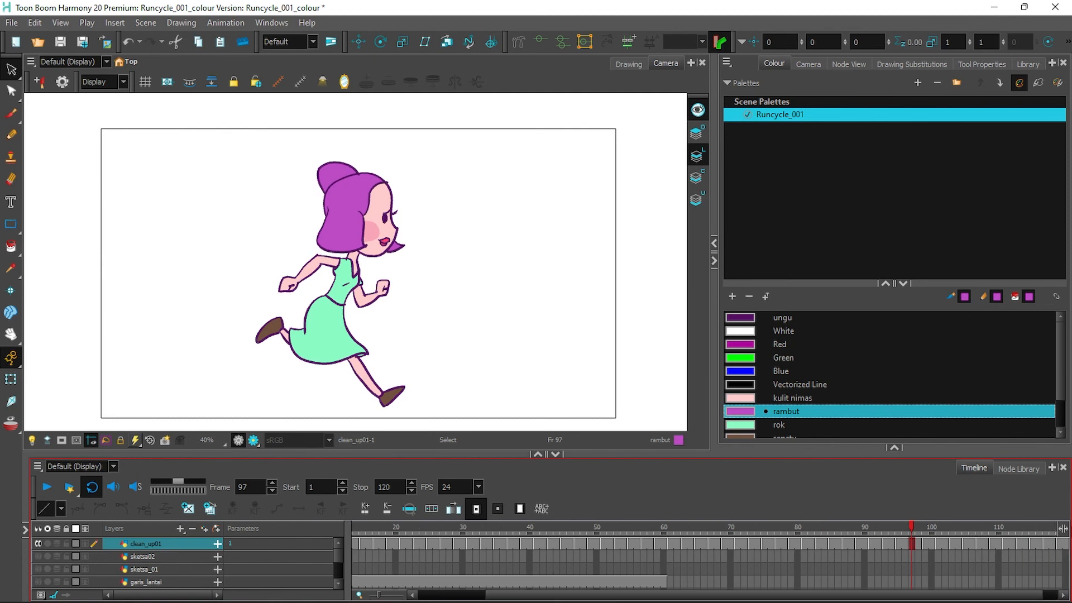
click(983, 541)
key(ctrl+v)
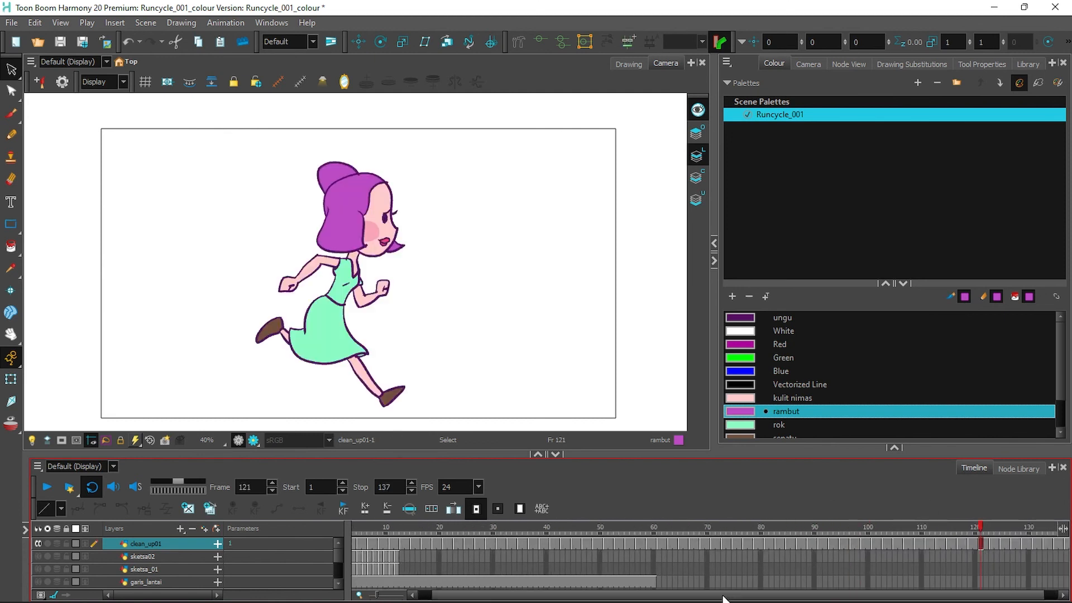
click(534, 527)
drag(376, 596, 375, 596)
click(876, 527)
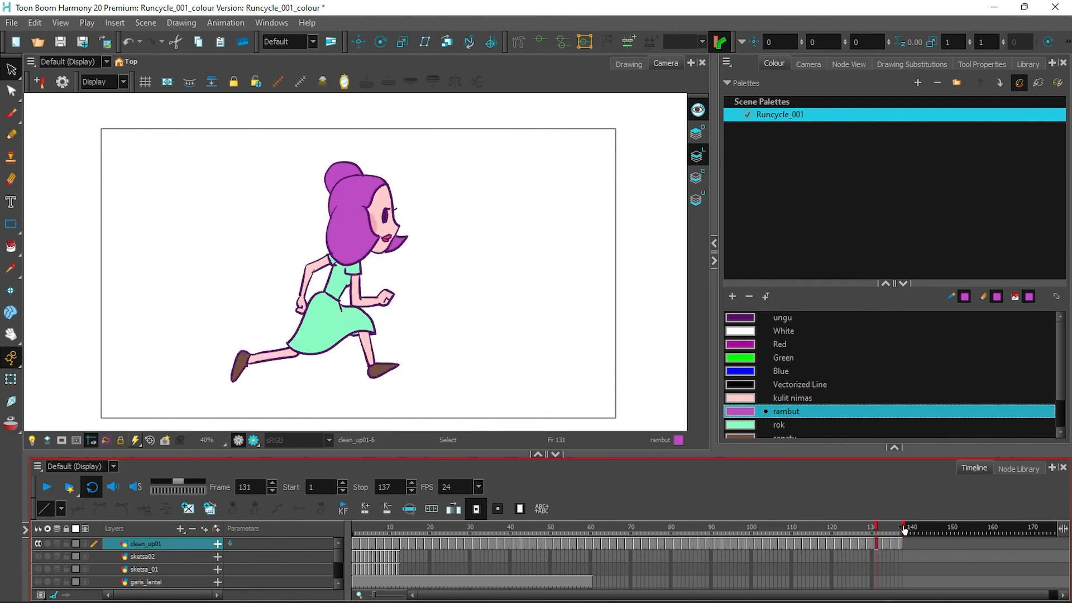
drag(931, 529, 928, 529)
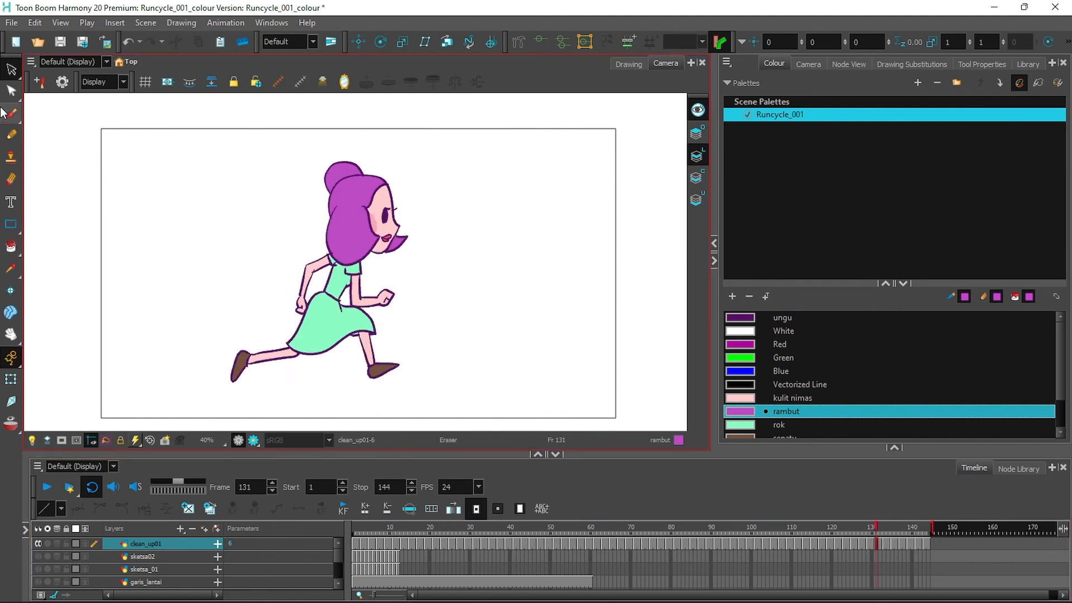
click(12, 22)
Start an OpenGL Frames export and create a new nimasrun folder in IDS_bambi_210922.
mouse_move(57, 218)
click(240, 278)
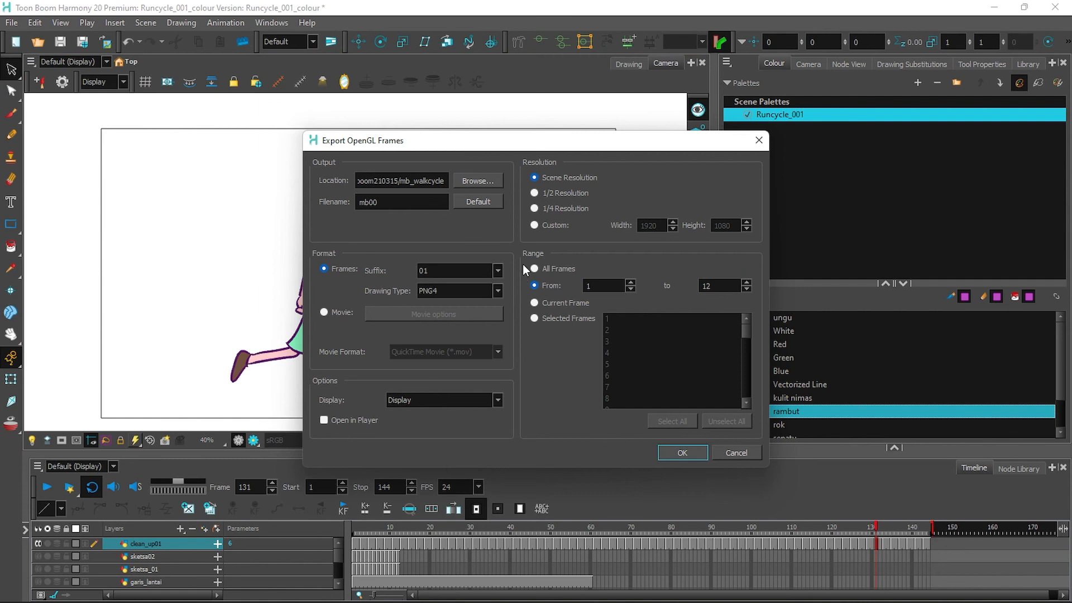
click(480, 181)
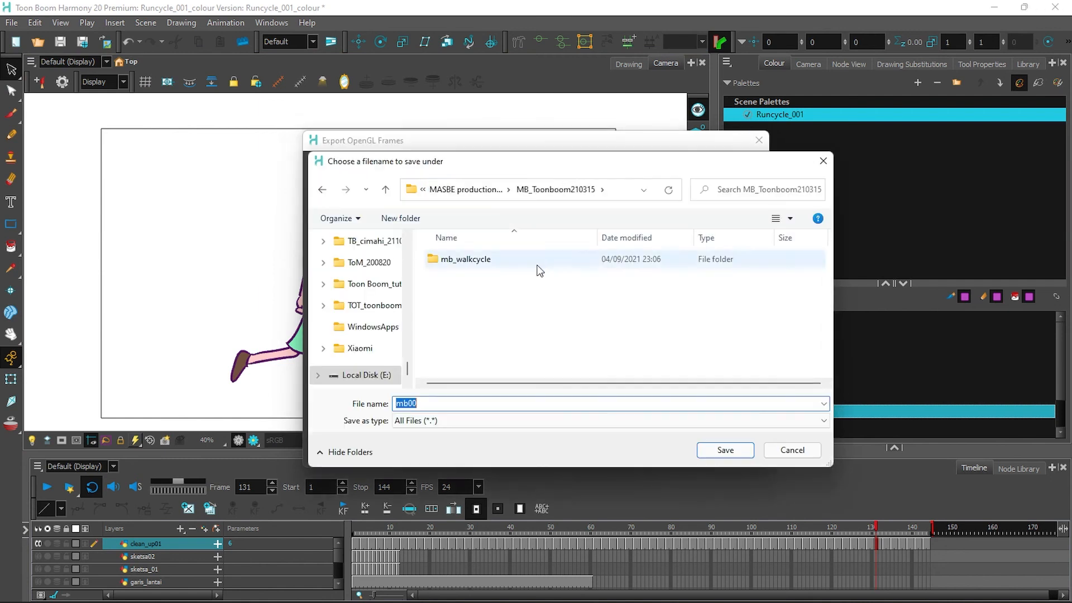
drag(407, 327, 407, 317)
click(375, 286)
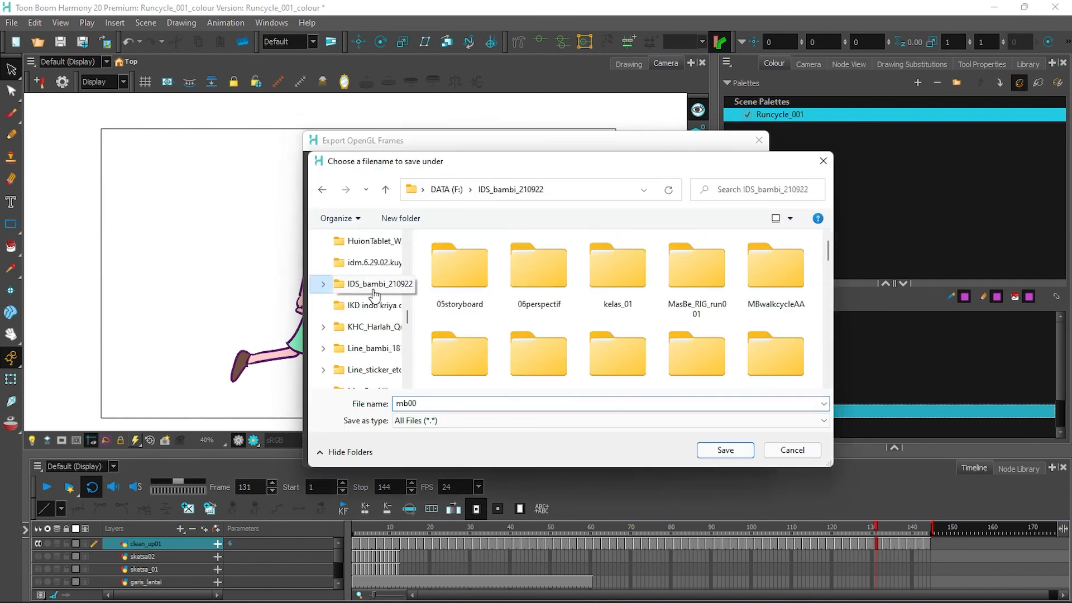
scroll(830, 255, down, 10)
right_click(661, 348)
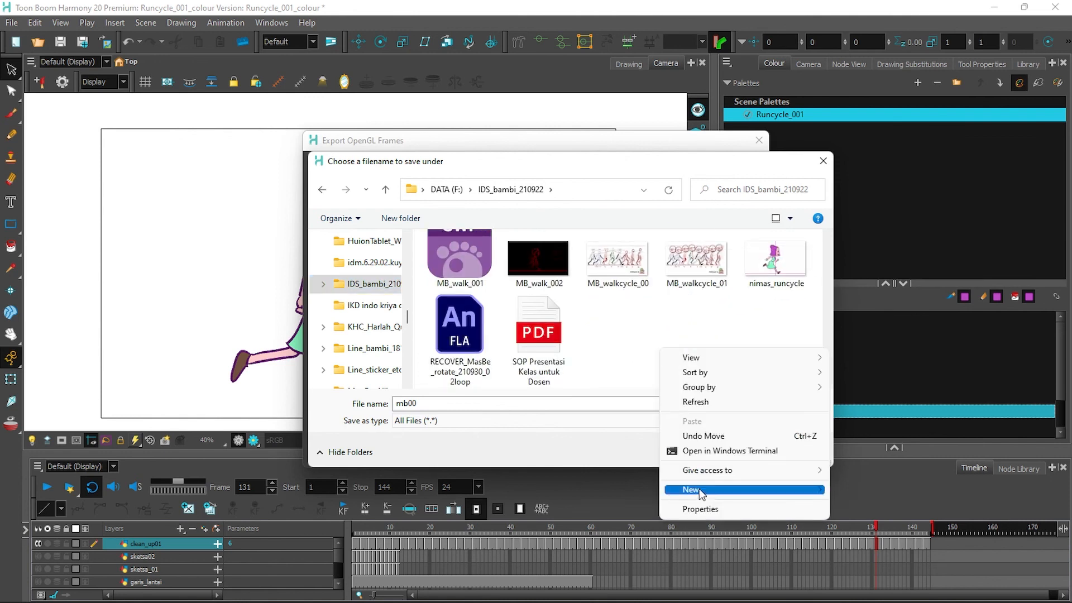
mouse_move(686, 488)
click(854, 335)
text(nimasrun)
key(Return)
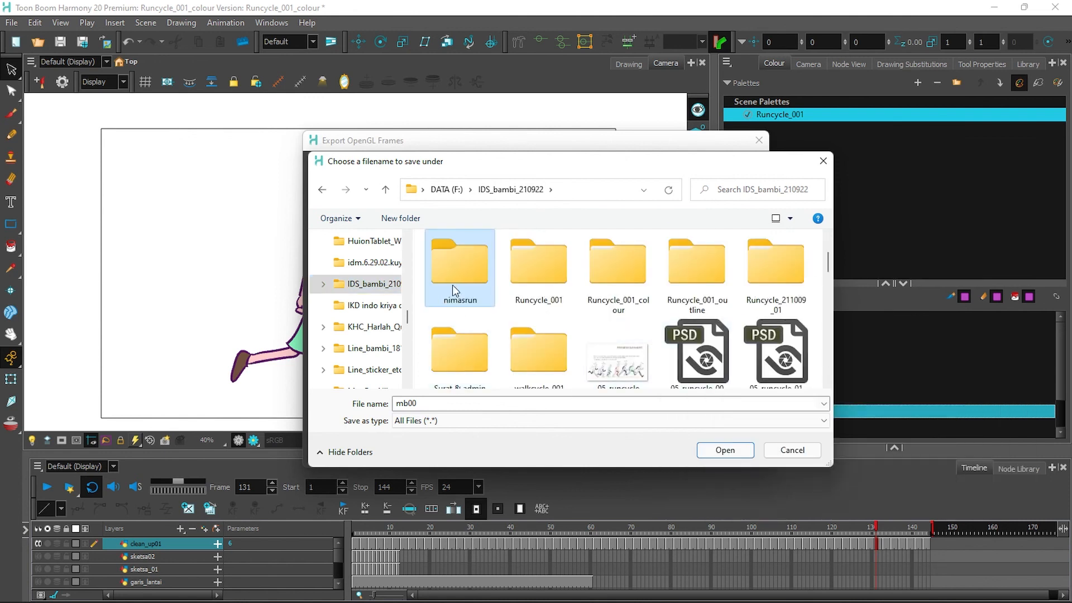
Export all frames as nimas PNGs into the nimasrun folder.
double_click(453, 285)
key(Return)
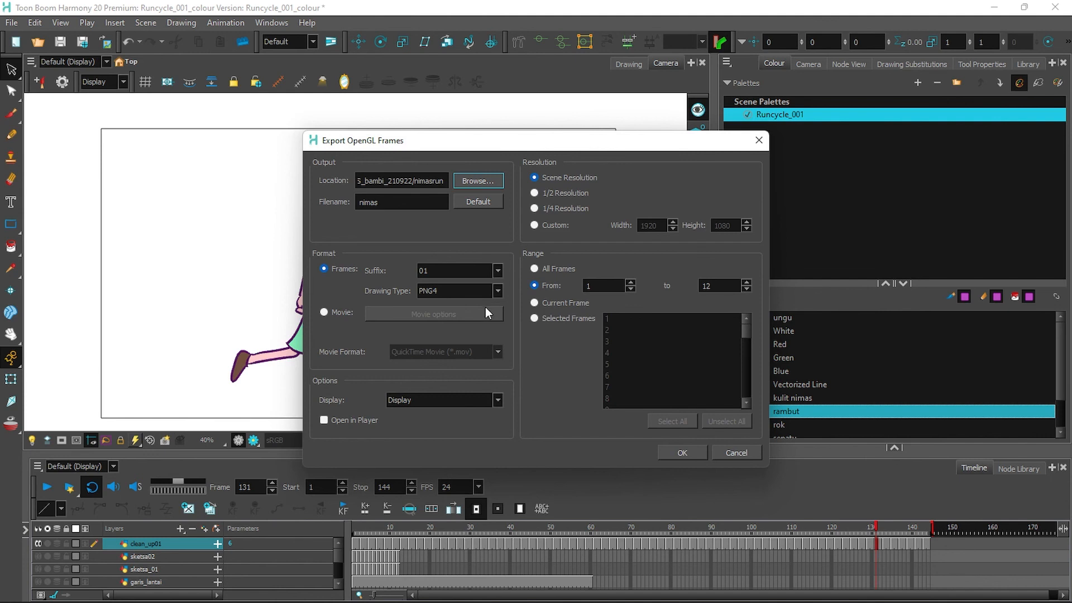
click(554, 269)
click(684, 452)
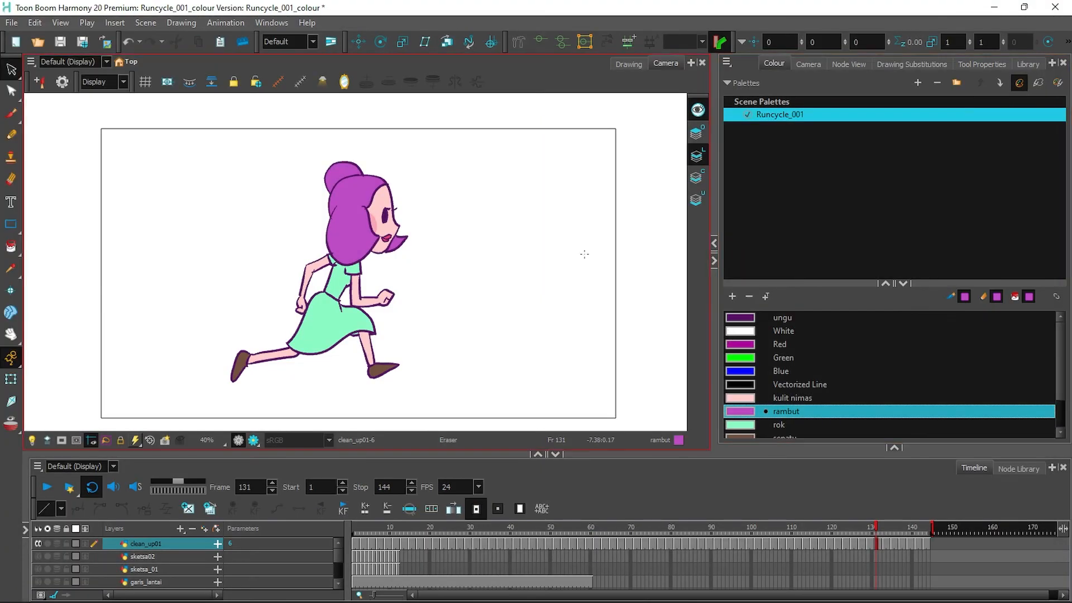
Check the nimasrun PNG frames in File Explorer, then play the run cycle from frame 1.
click(11, 22)
mouse_move(678, 598)
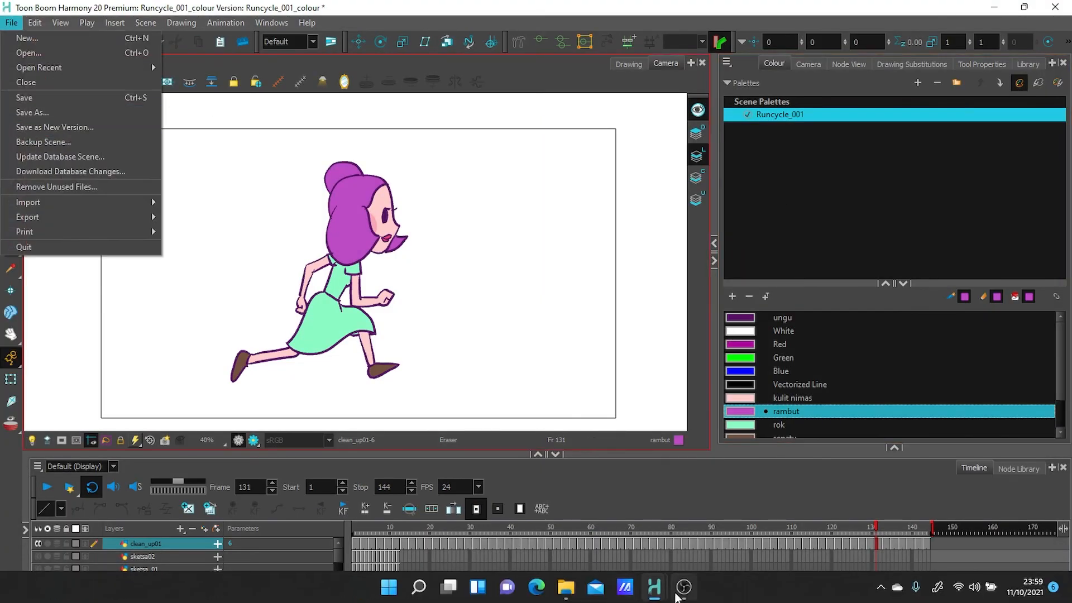
click(567, 589)
double_click(517, 129)
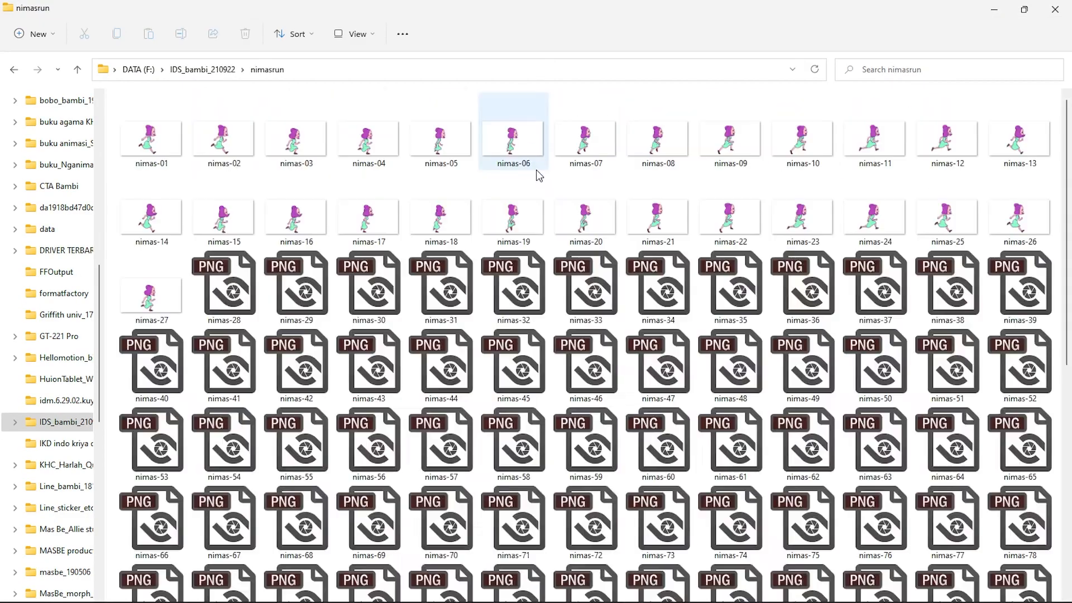
scroll(622, 276, down, 10)
click(994, 9)
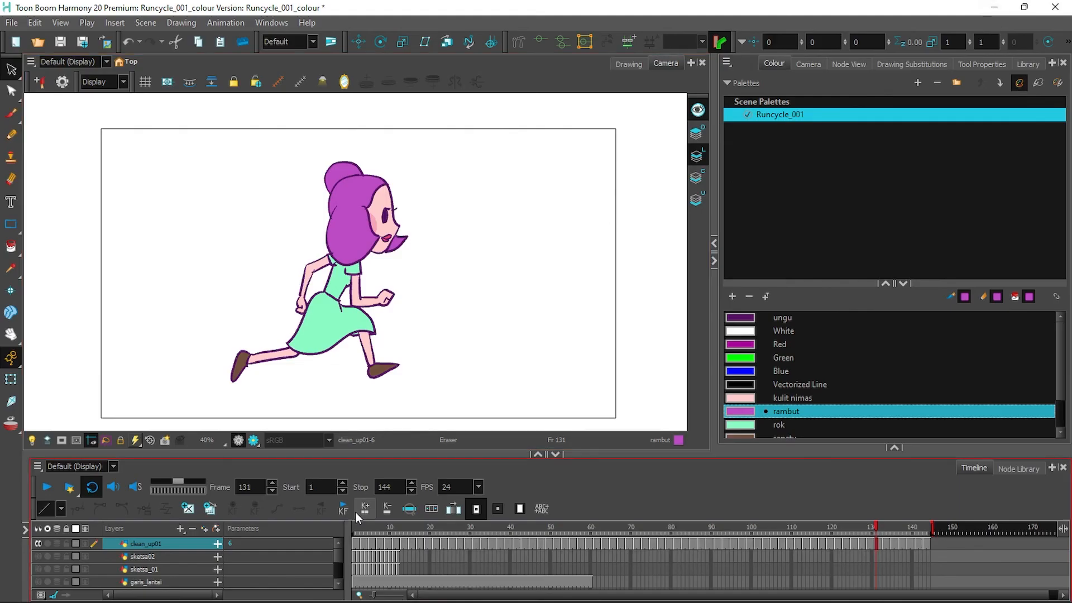
drag(380, 525, 323, 532)
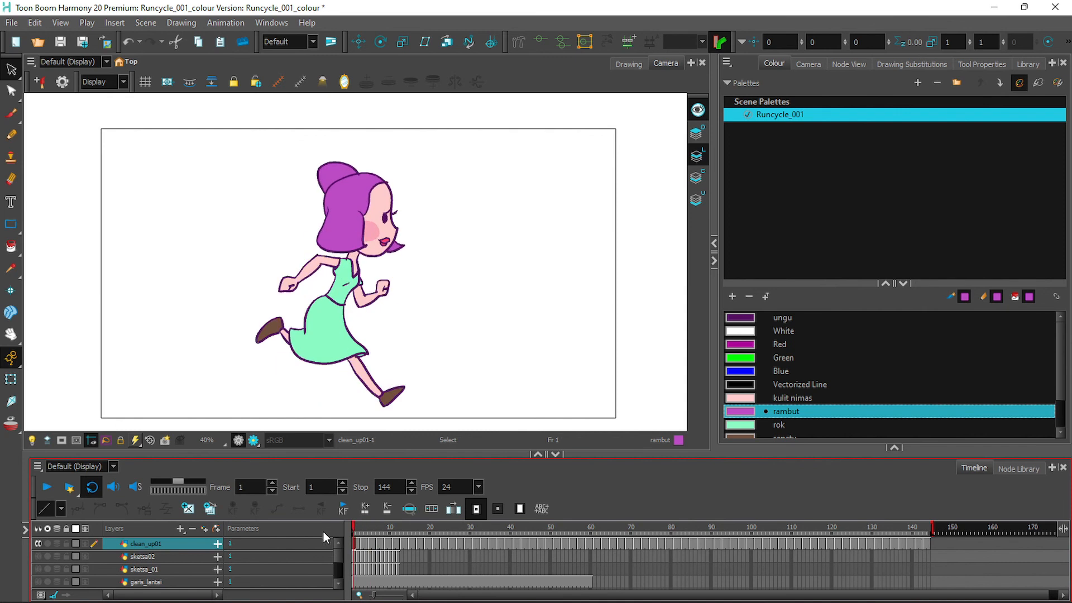
click(47, 489)
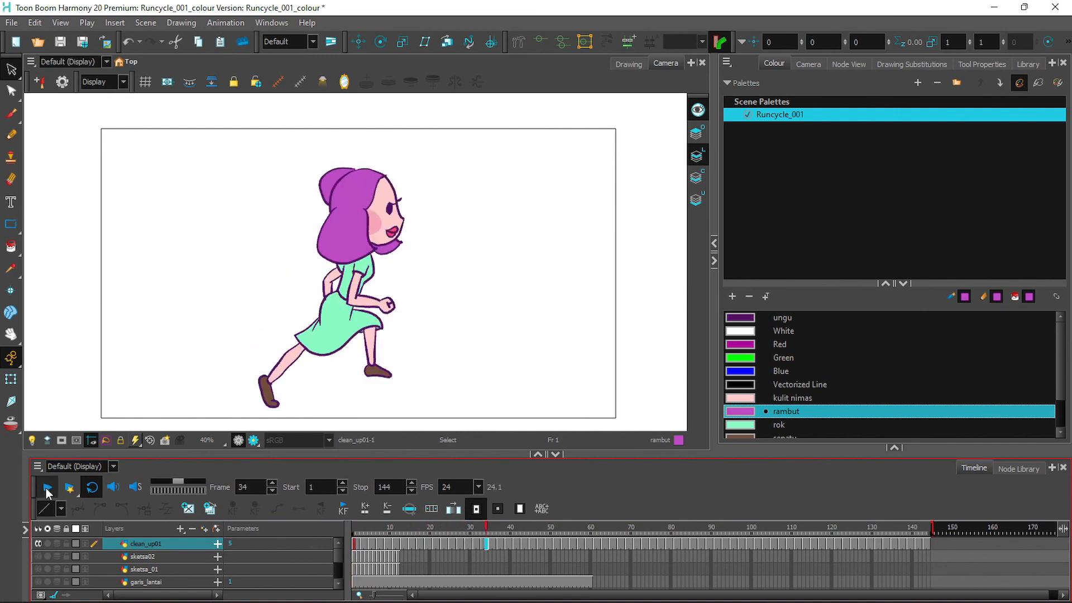